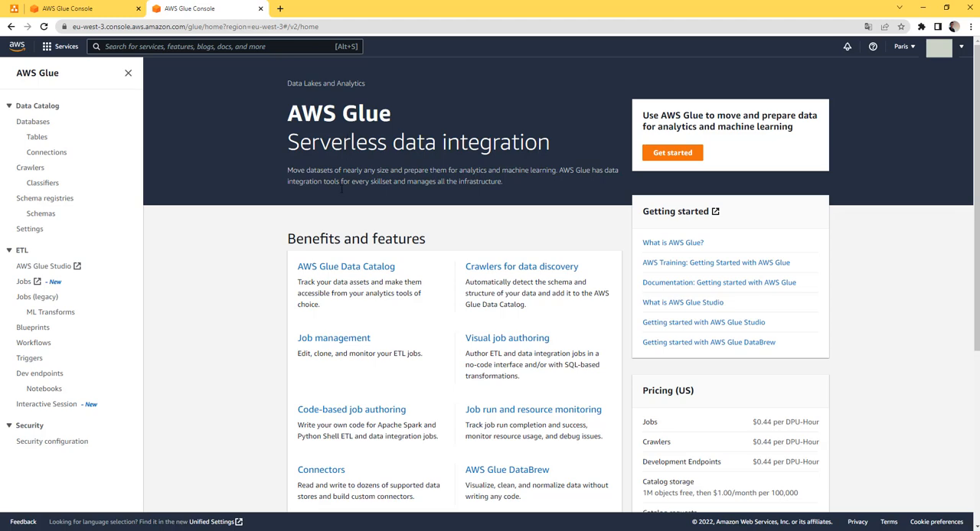
Create a visual AWS Glue Studio job with an S3 source and target, and remove all three default nodes from its graph
{"action": "left_click", "coordinate": [22, 284]}
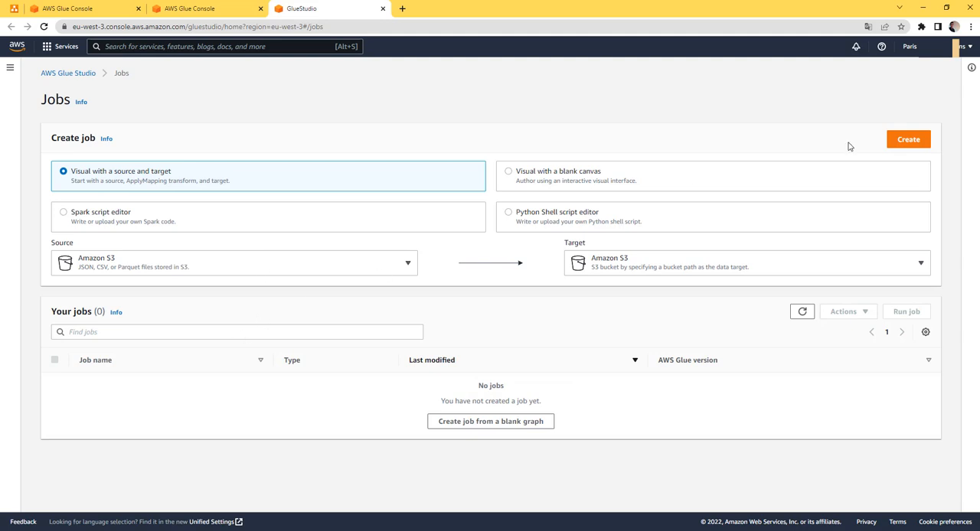
{"action": "left_click", "coordinate": [911, 141]}
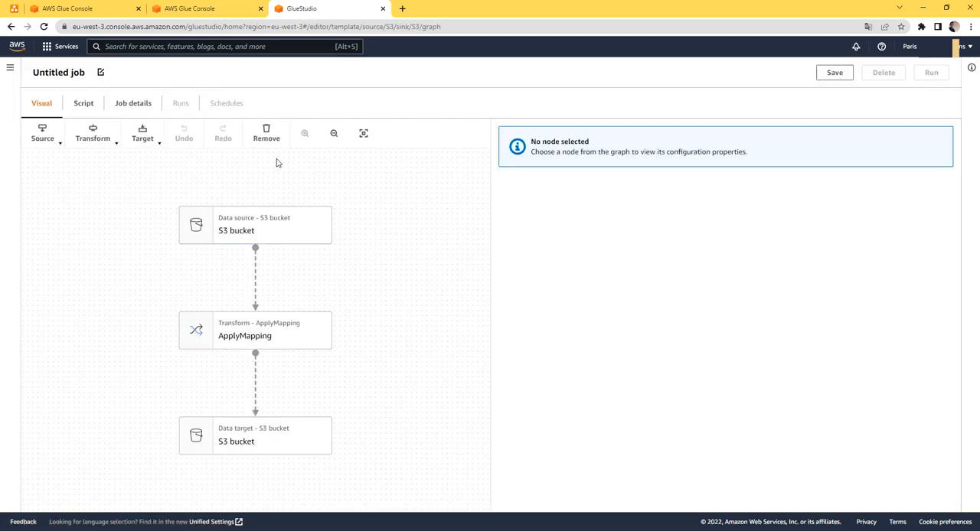
{"action": "left_click", "coordinate": [269, 223]}
{"action": "left_click", "coordinate": [266, 134]}
{"action": "left_click", "coordinate": [278, 282]}
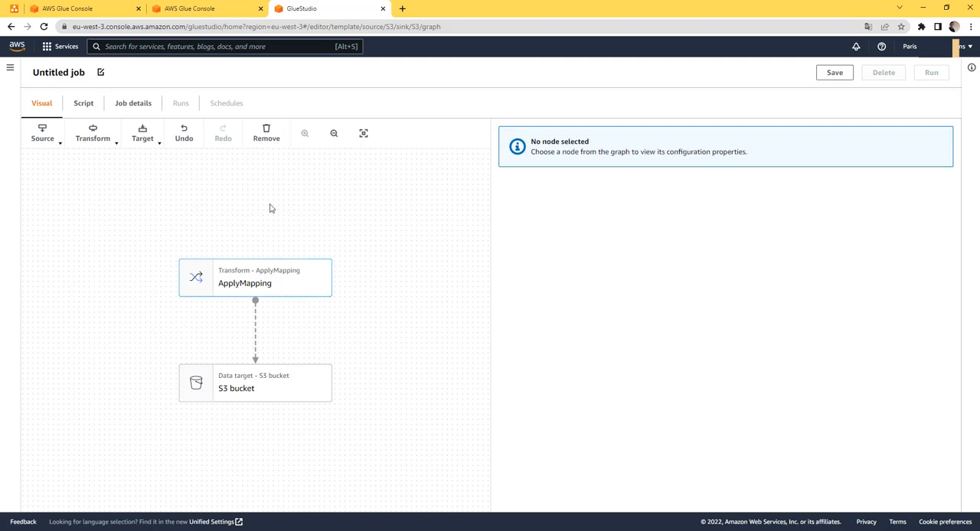
{"action": "left_click", "coordinate": [267, 136]}
{"action": "left_click", "coordinate": [274, 321]}
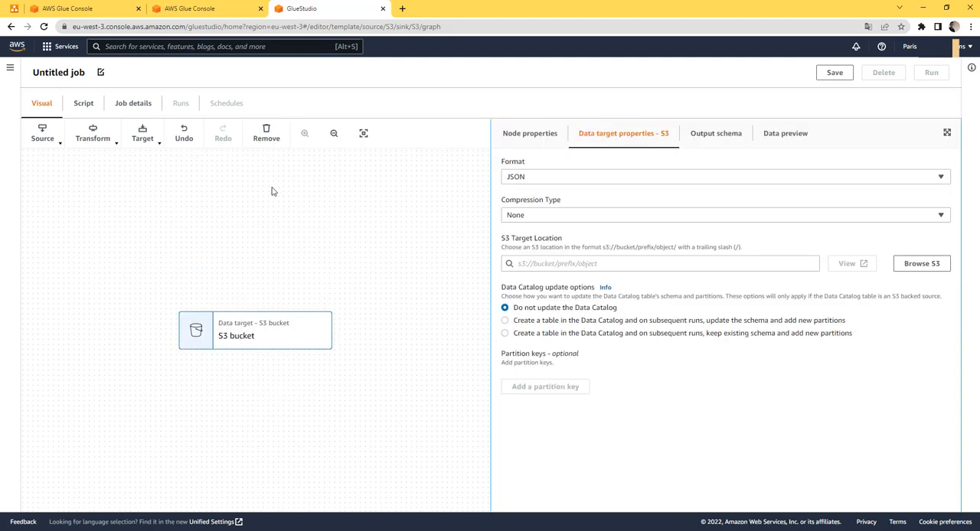
{"action": "left_click", "coordinate": [266, 135]}
Rename the untitled job as test_glue_job and try to save it
{"action": "left_click", "coordinate": [101, 73]}
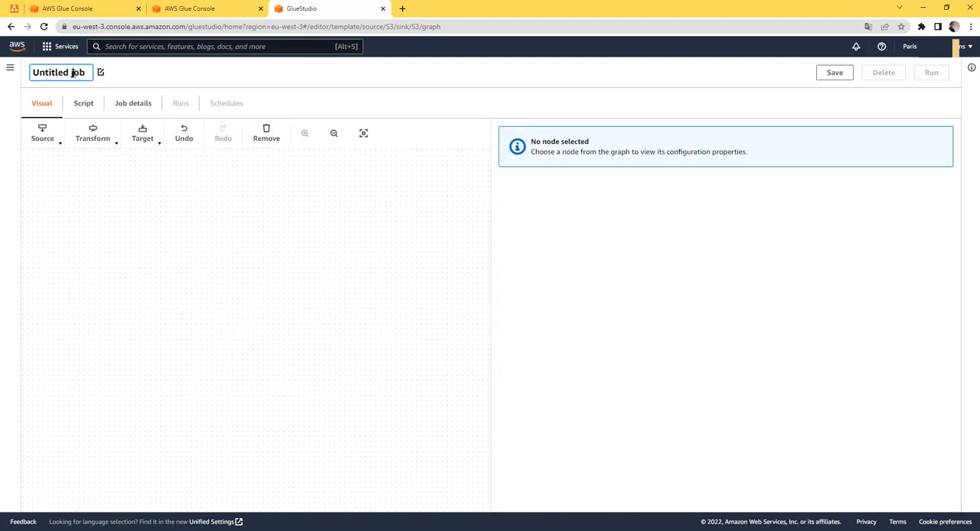
{"action": "triple_click", "coordinate": [76, 72]}
{"action": "type", "text": "test_"}
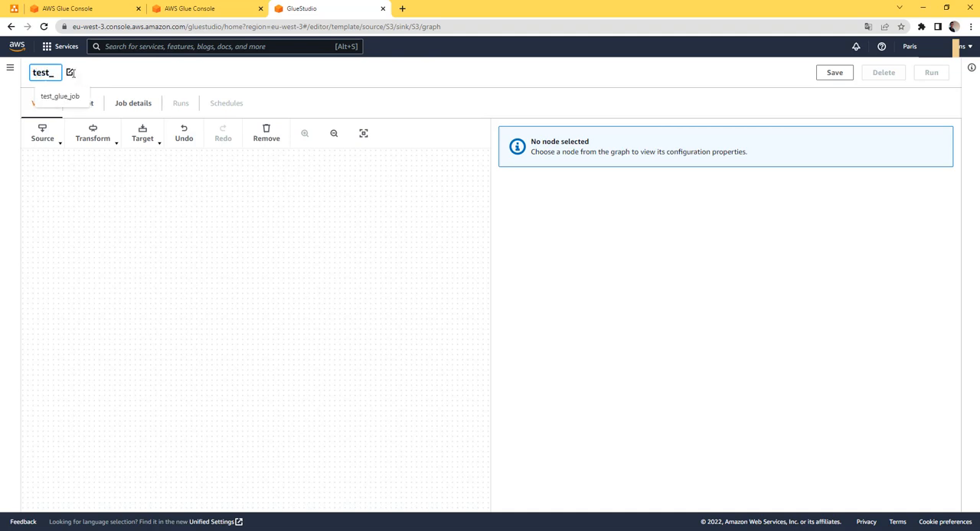
{"action": "type", "text": "glue_job"}
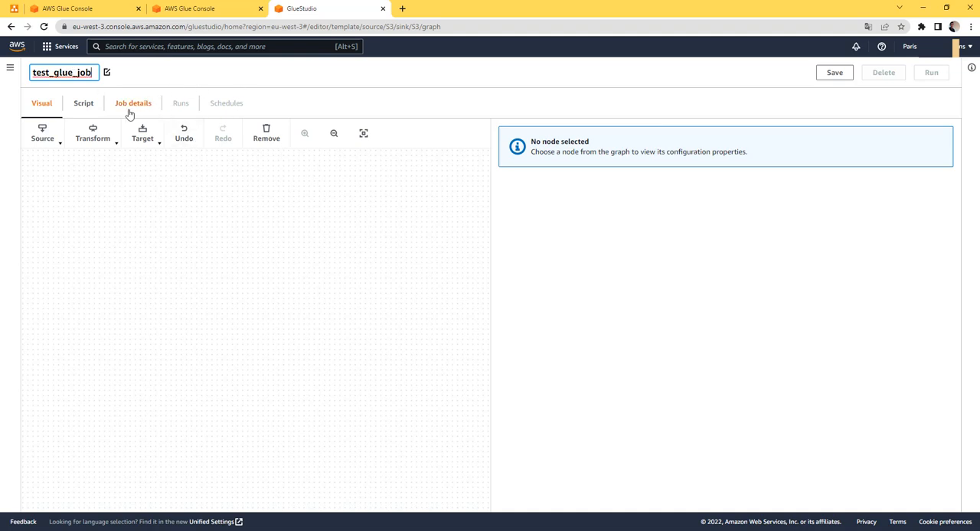
{"action": "left_click", "coordinate": [828, 75]}
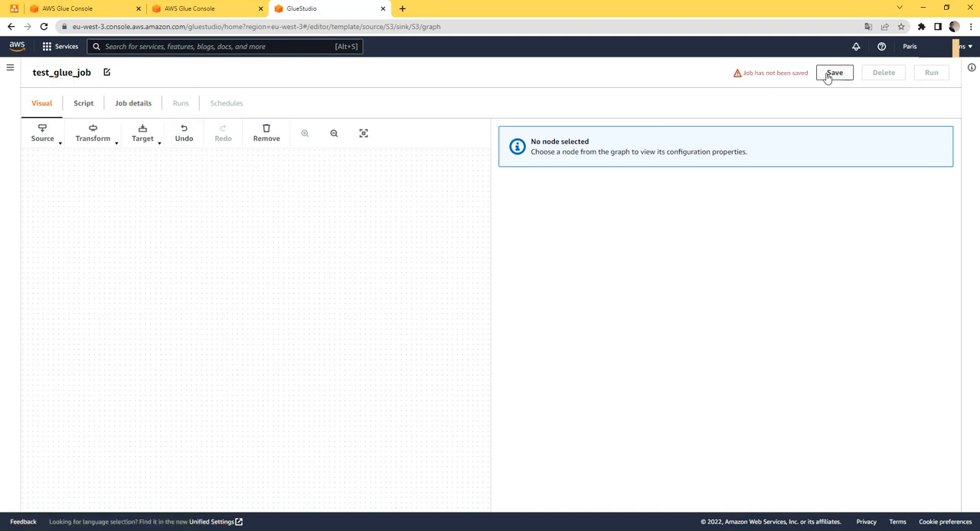
Assign the IAM role AWSGlueServiceRoleTest in the job's basic properties, review the remaining settings and save the job
{"action": "left_click", "coordinate": [139, 109]}
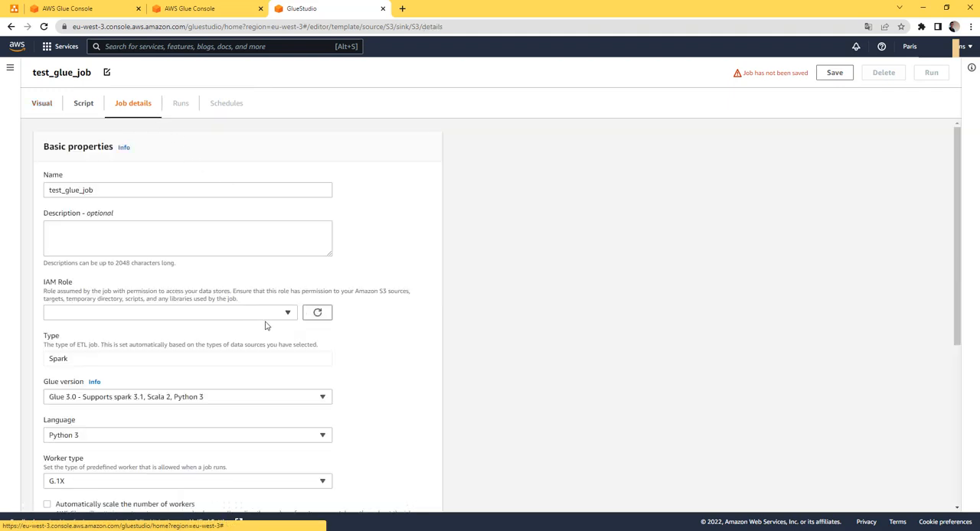
{"action": "left_click", "coordinate": [286, 313]}
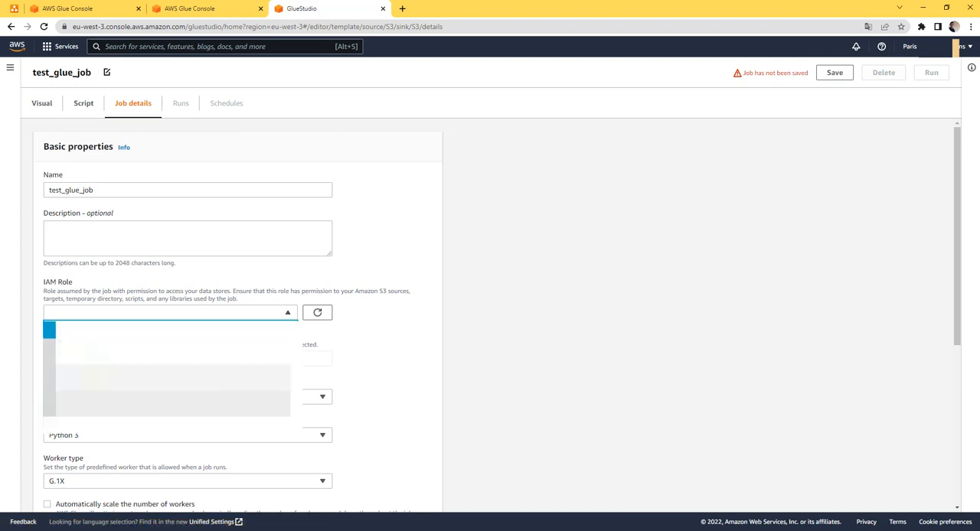
{"action": "left_click", "coordinate": [218, 383]}
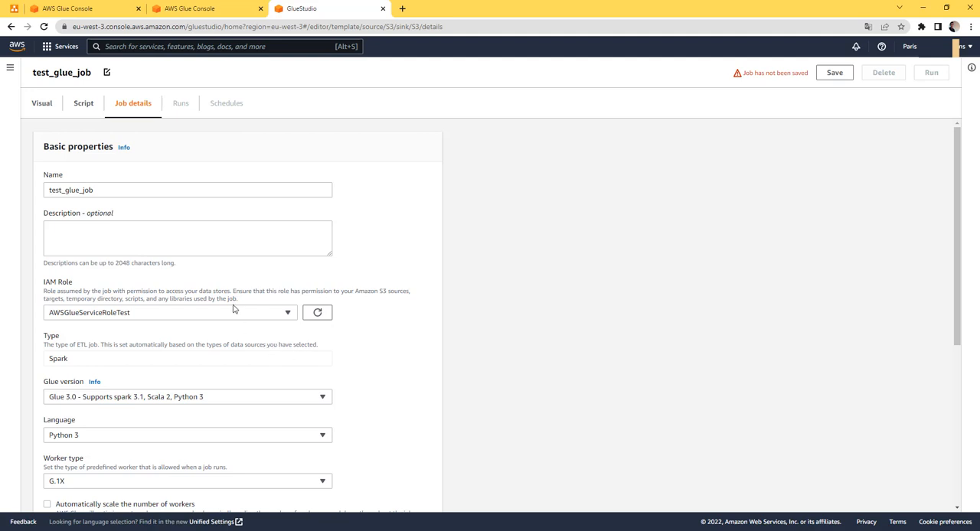
{"action": "scroll", "coordinate": [234, 309], "scroll_direction": "down", "scroll_amount": 3}
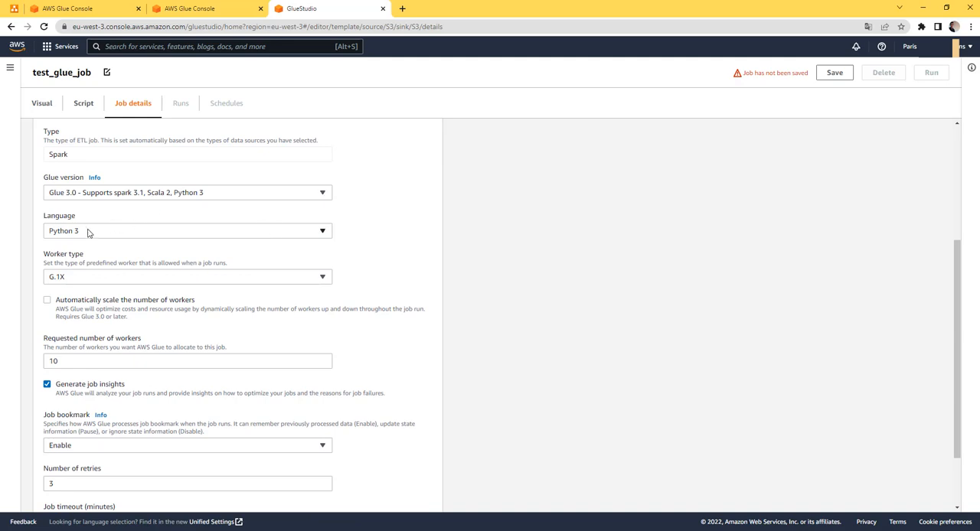
{"action": "scroll", "coordinate": [114, 238], "scroll_direction": "up", "scroll_amount": 2}
{"action": "scroll", "coordinate": [146, 243], "scroll_direction": "down", "scroll_amount": 2}
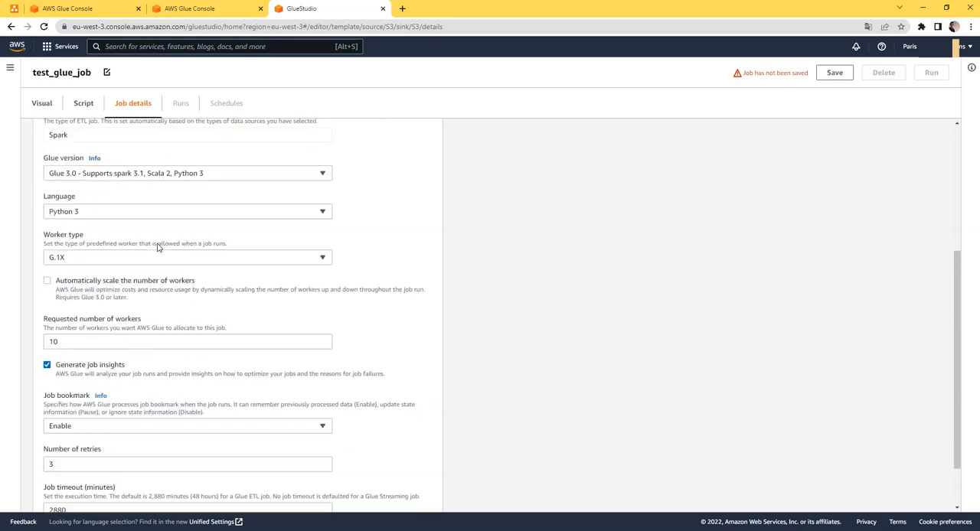
{"action": "scroll", "coordinate": [175, 266], "scroll_direction": "up", "scroll_amount": 3}
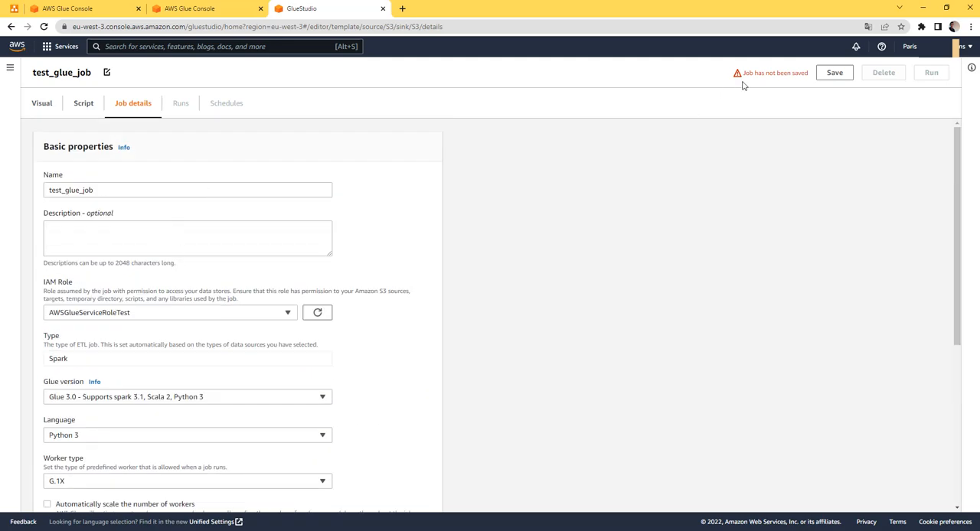
{"action": "left_click", "coordinate": [833, 73]}
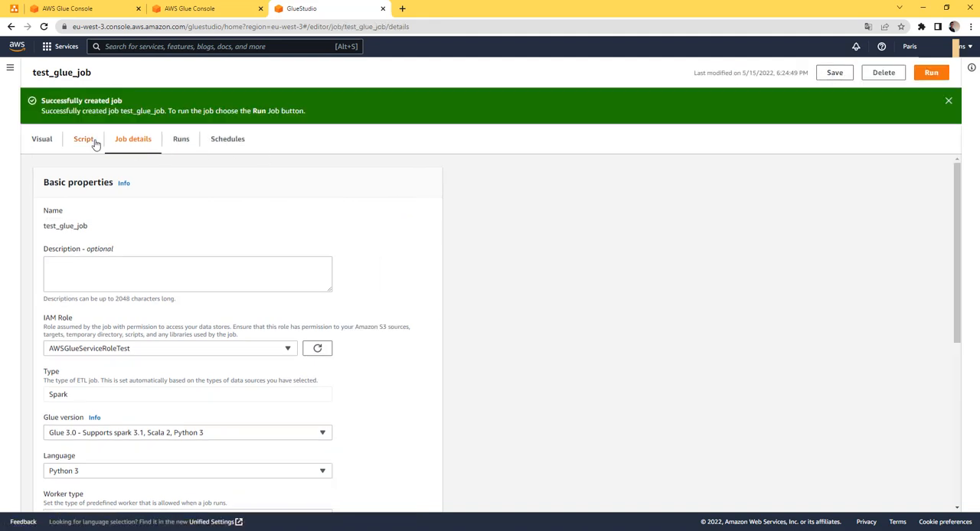
Unlock the job's script for editing, converting the job to script-only mode
{"action": "left_click", "coordinate": [78, 142]}
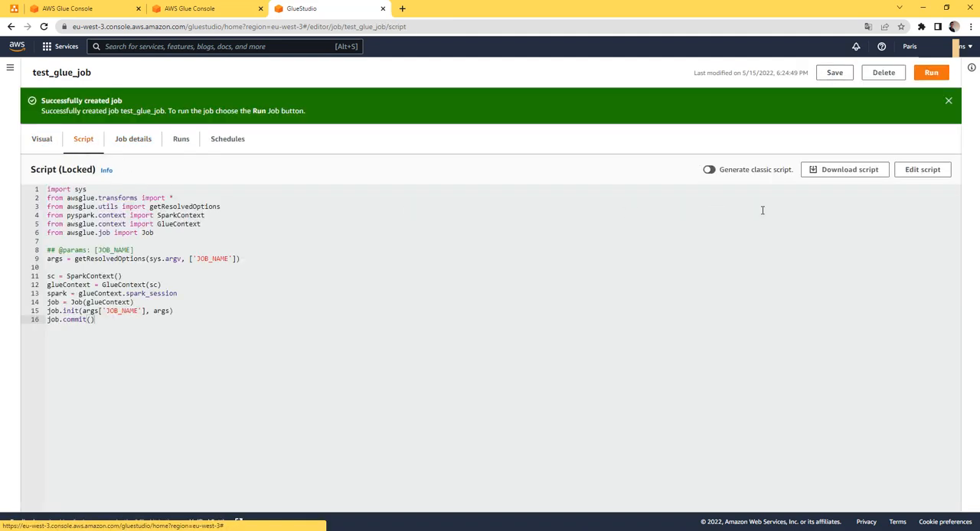
{"action": "left_click", "coordinate": [929, 173]}
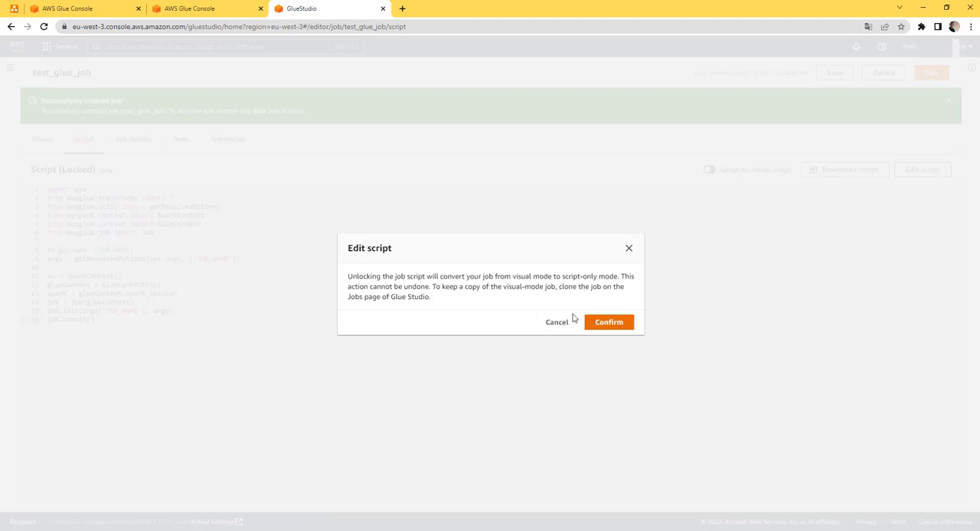
{"action": "left_click", "coordinate": [606, 322]}
Insert print('hello !') between the job.init and job.commit lines, set off by blank lines, and save the script
{"action": "left_click", "coordinate": [188, 289]}
{"action": "left_click", "coordinate": [191, 293]}
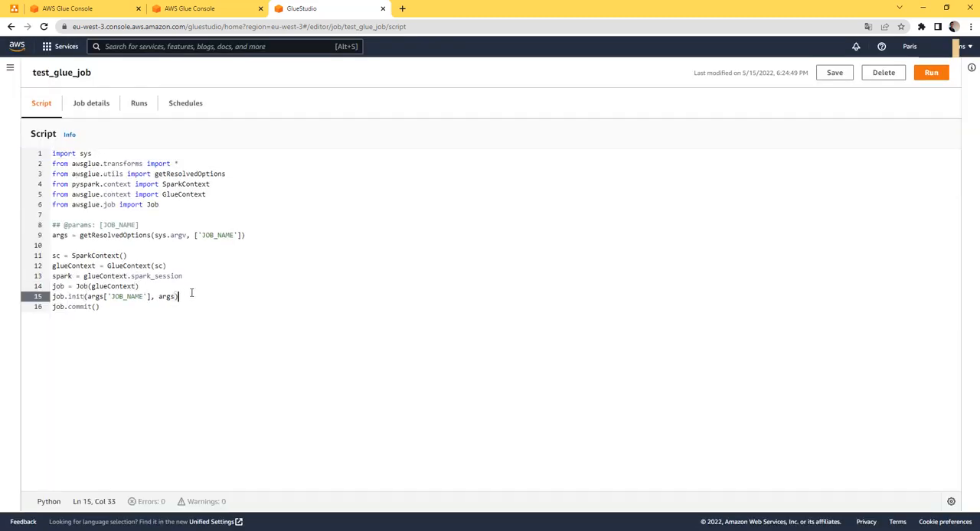
{"action": "key", "text": "Return"}
{"action": "key", "text": "Return"}
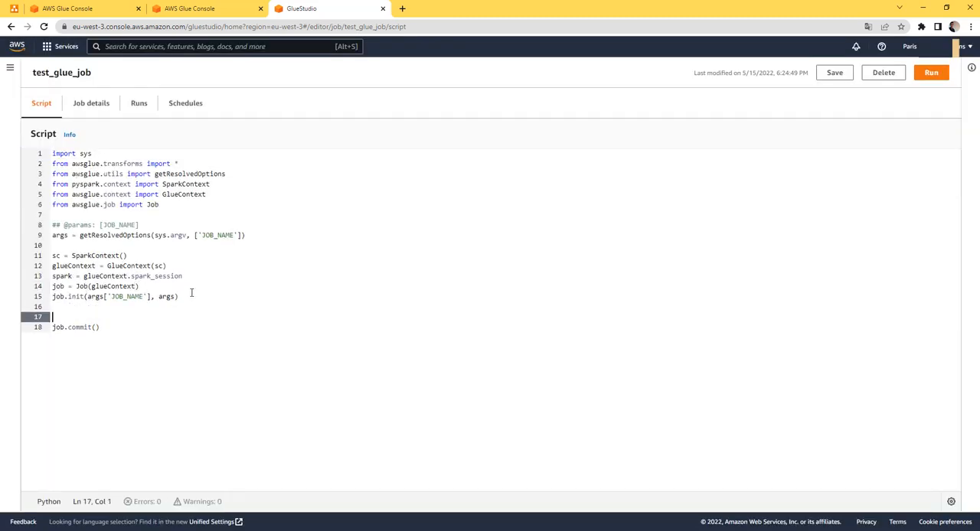
{"action": "key", "text": "Return"}
{"action": "key", "text": "Up"}
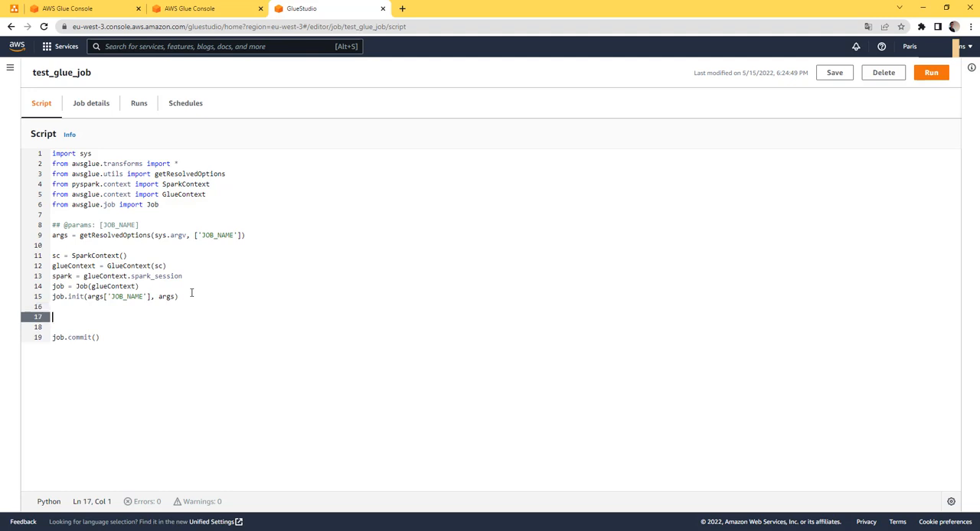
{"action": "type", "text": "print('hello"}
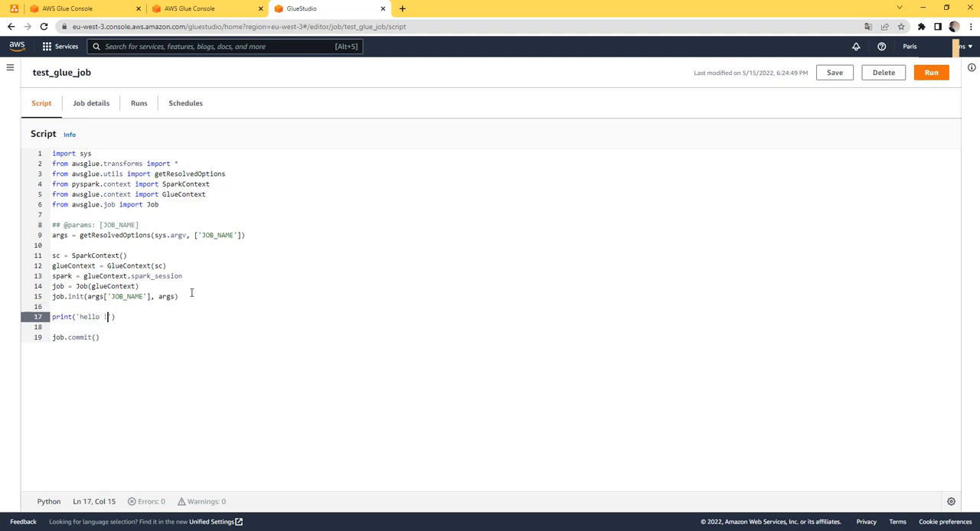
{"action": "type", "text": " !"}
{"action": "left_click", "coordinate": [834, 72]}
Run the job and open the output logs of the new run in CloudWatch
{"action": "left_click", "coordinate": [931, 73]}
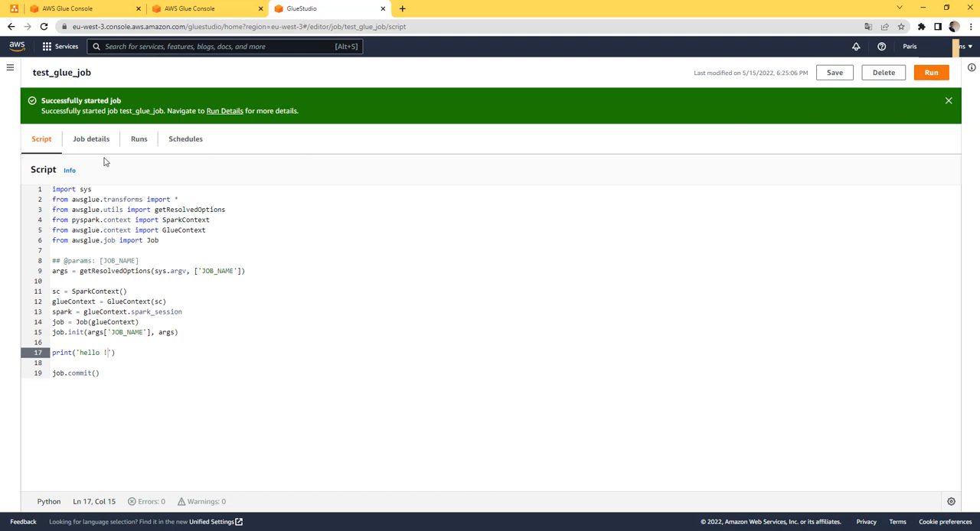
{"action": "left_click", "coordinate": [139, 139]}
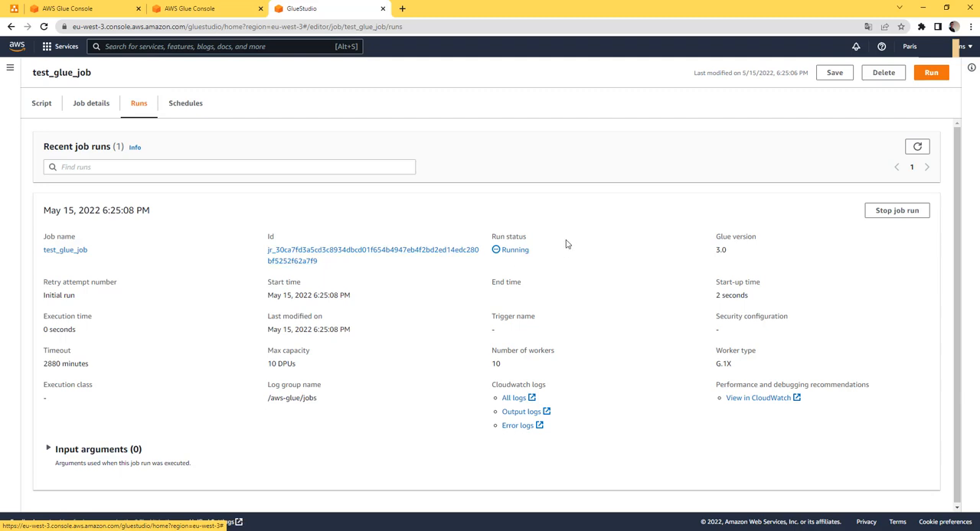
{"action": "left_click", "coordinate": [522, 417]}
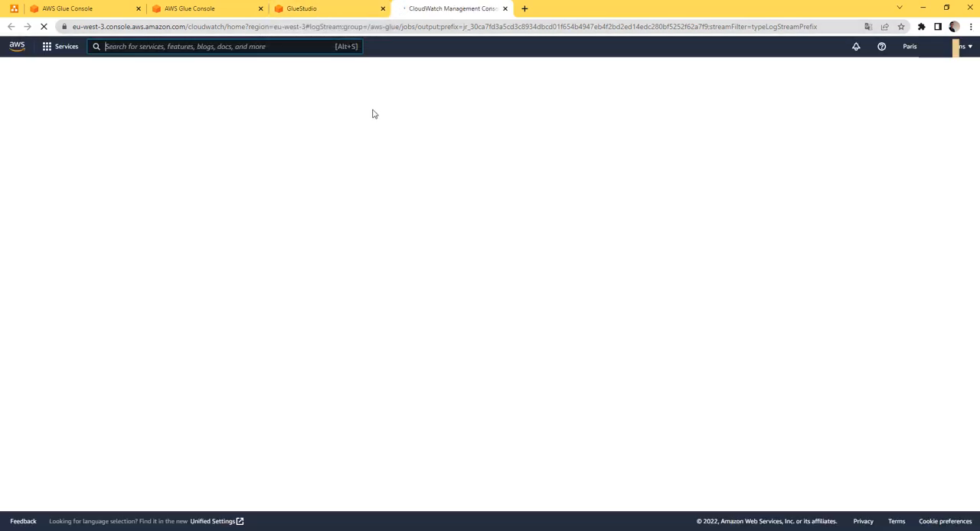
Open the run's log stream in the /aws-glue/jobs/output group and refresh its log events until the script's output can be checked
{"action": "left_click", "coordinate": [339, 8]}
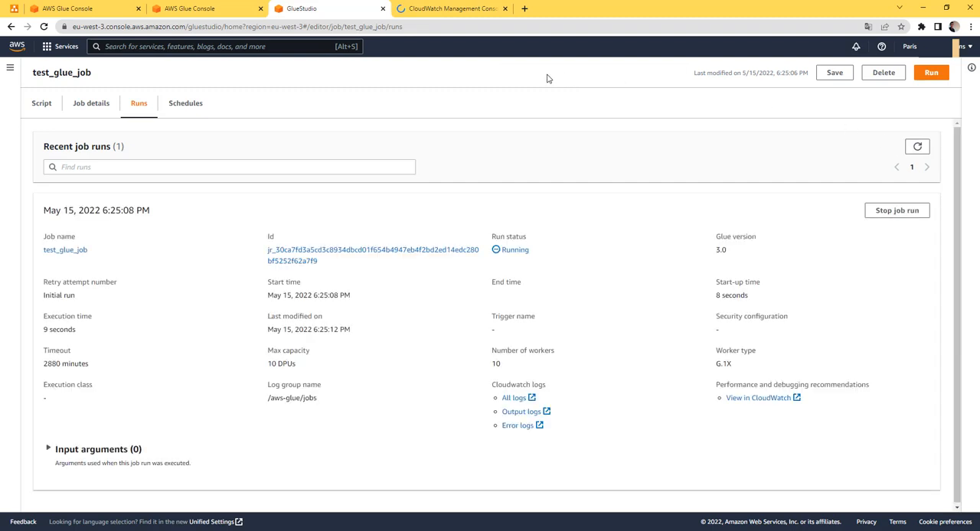
{"action": "left_click", "coordinate": [437, 9]}
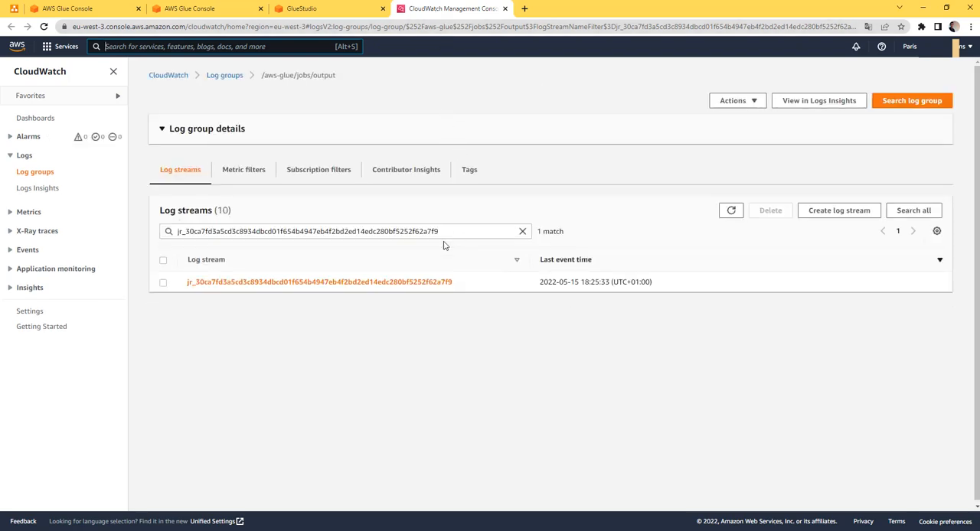
{"action": "left_click", "coordinate": [398, 368]}
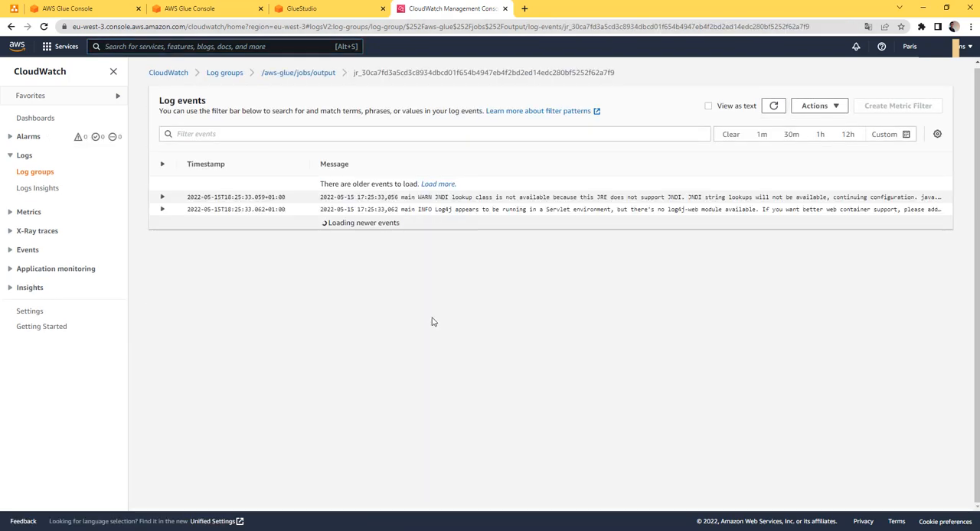
{"action": "left_click", "coordinate": [781, 114]}
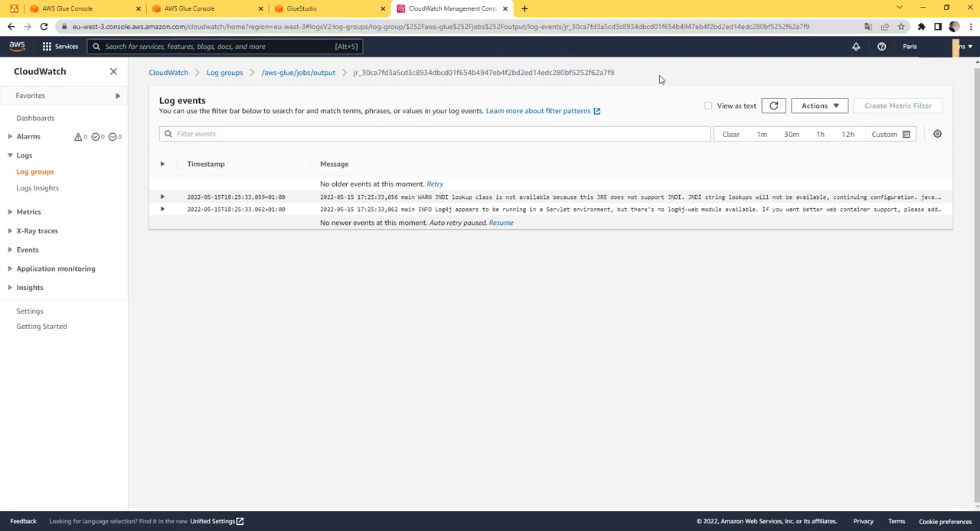
{"action": "left_click", "coordinate": [775, 107]}
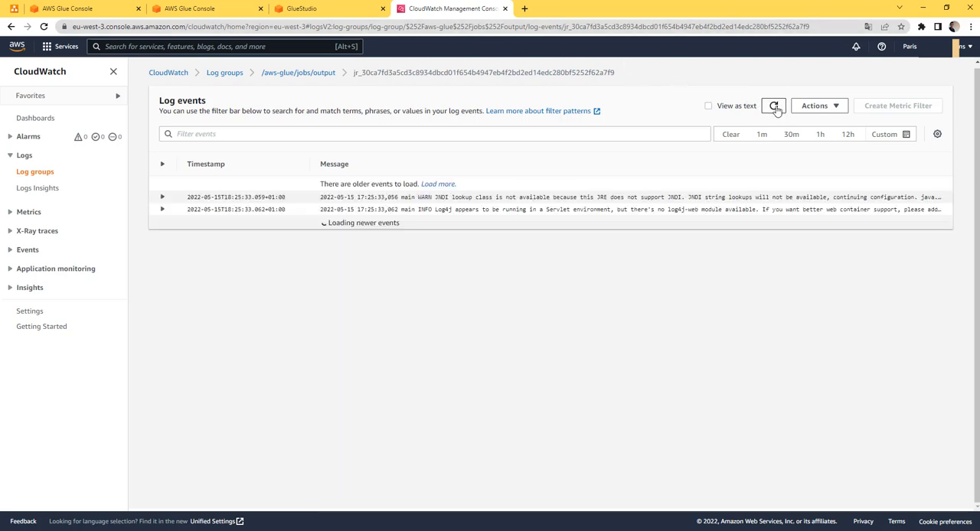
Refresh the recent job runs to check the run status, and highlight the "hello !" event in the CloudWatch log
{"action": "left_click", "coordinate": [342, 15]}
{"action": "left_click", "coordinate": [917, 146]}
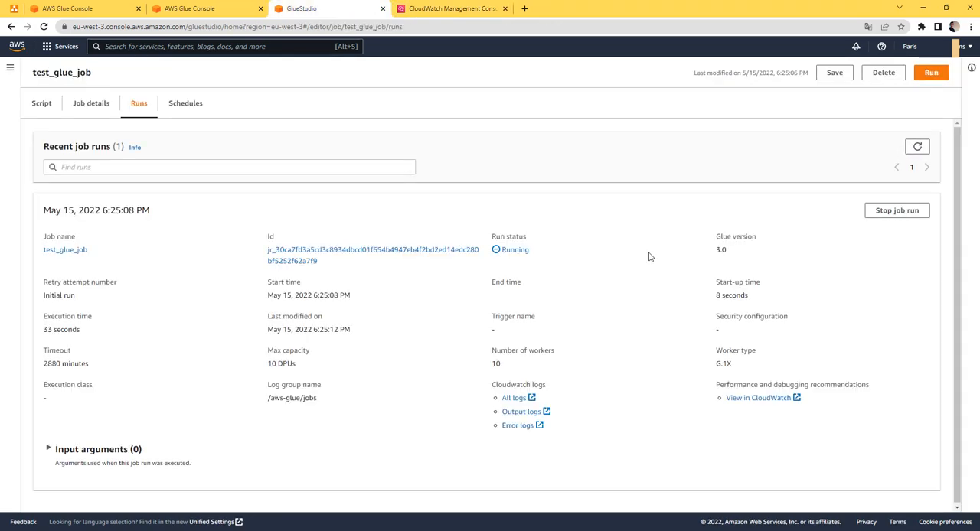
{"action": "left_click", "coordinate": [917, 146]}
{"action": "double_click", "coordinate": [518, 250]}
{"action": "left_click", "coordinate": [448, 8]}
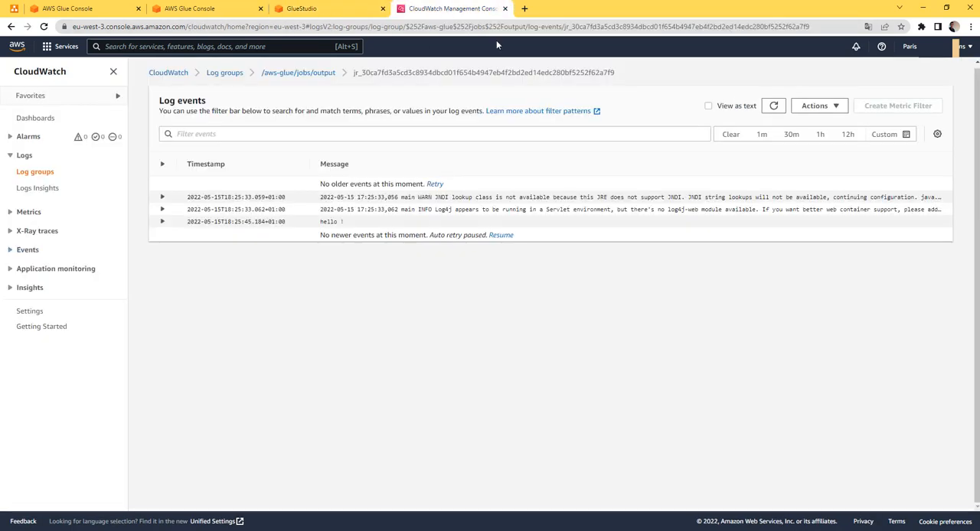
{"action": "triple_click", "coordinate": [323, 223]}
Put away the architecture diagram in Photos and return to the AWS Glue console home page in the browser
{"action": "left_click", "coordinate": [323, 10]}
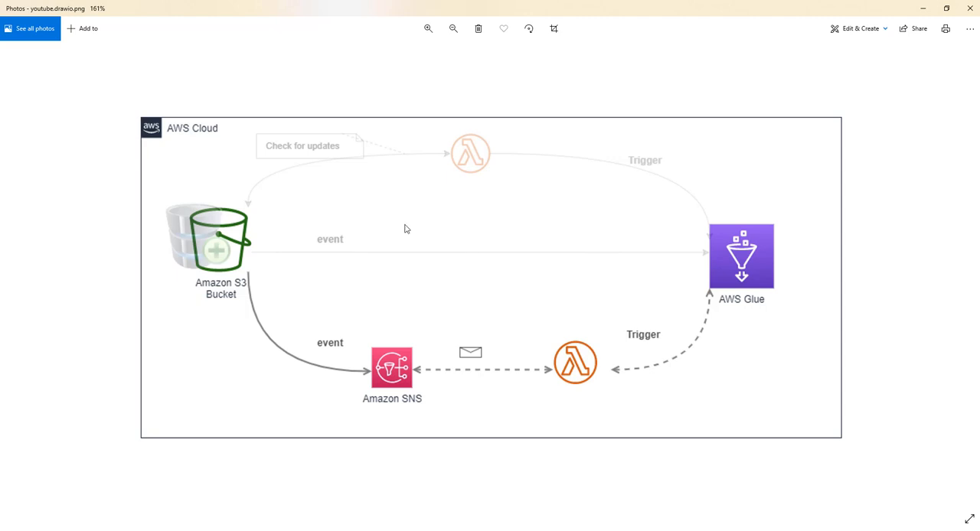
{"action": "left_click", "coordinate": [922, 7]}
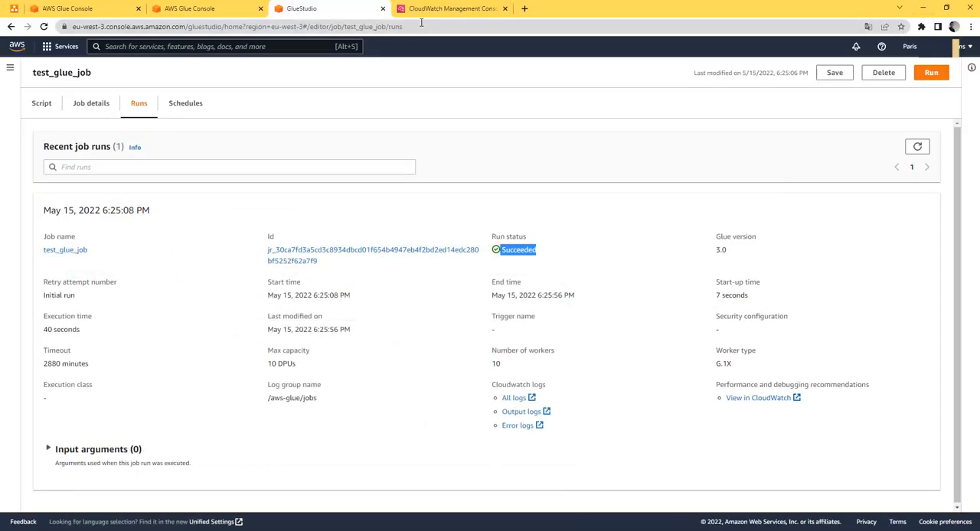
{"action": "left_click", "coordinate": [174, 8]}
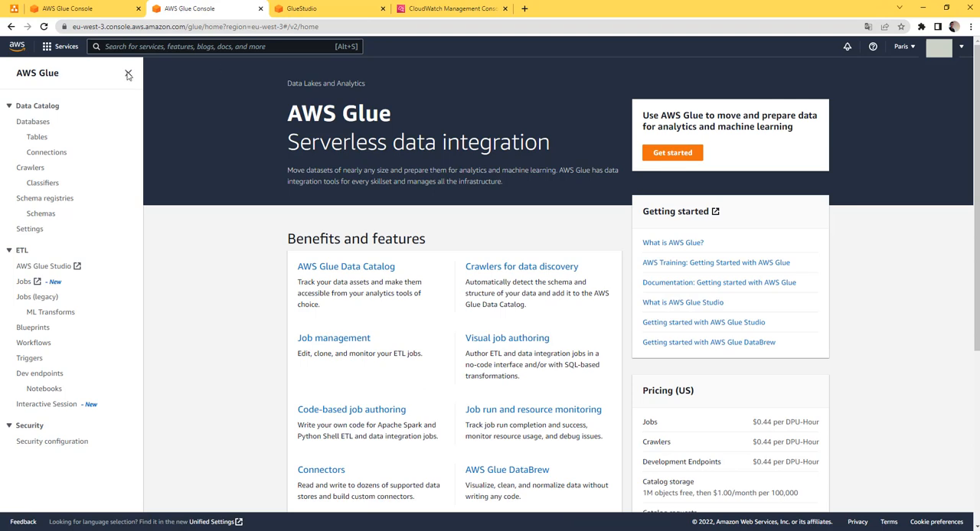
Find the S3 service from the AWS Glue console and open its bucket list
{"action": "left_click", "coordinate": [130, 46]}
{"action": "type", "text": "s3"}
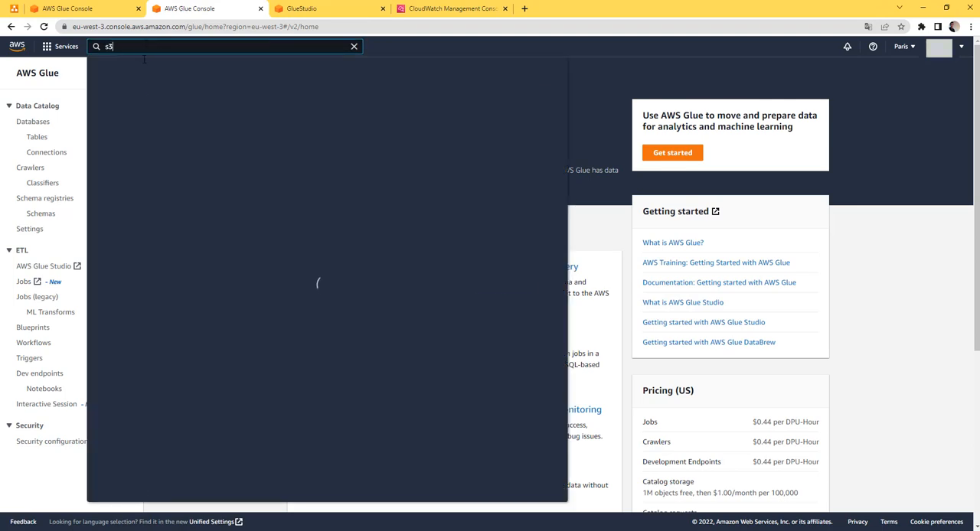
{"action": "left_click", "coordinate": [250, 127]}
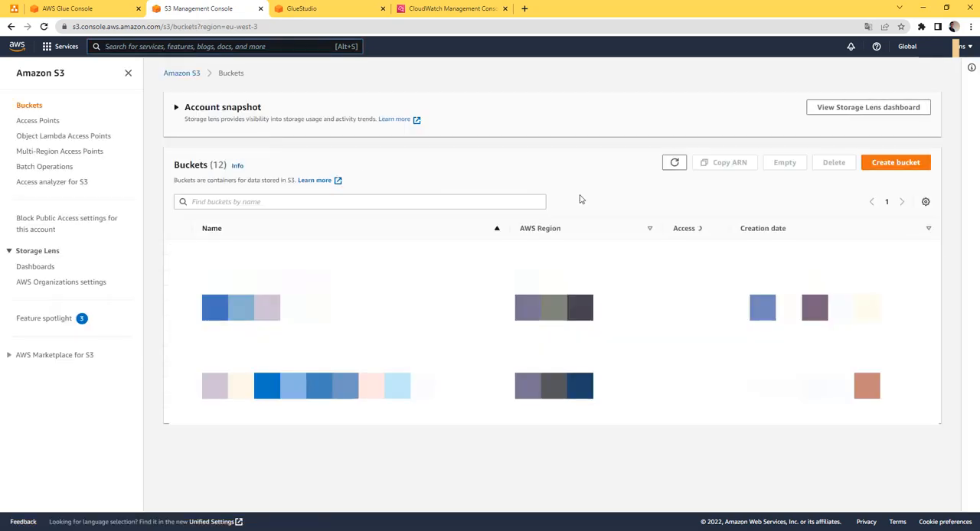
Create an S3 bucket named test-lambda-glue in EU (Paris) eu-west-3, keeping the default settings
{"action": "left_click", "coordinate": [892, 164]}
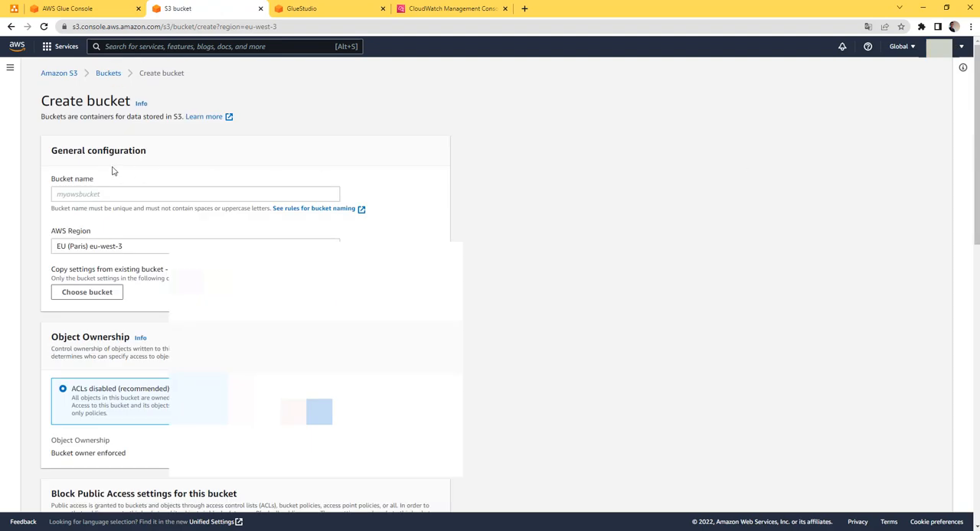
{"action": "left_click", "coordinate": [120, 194]}
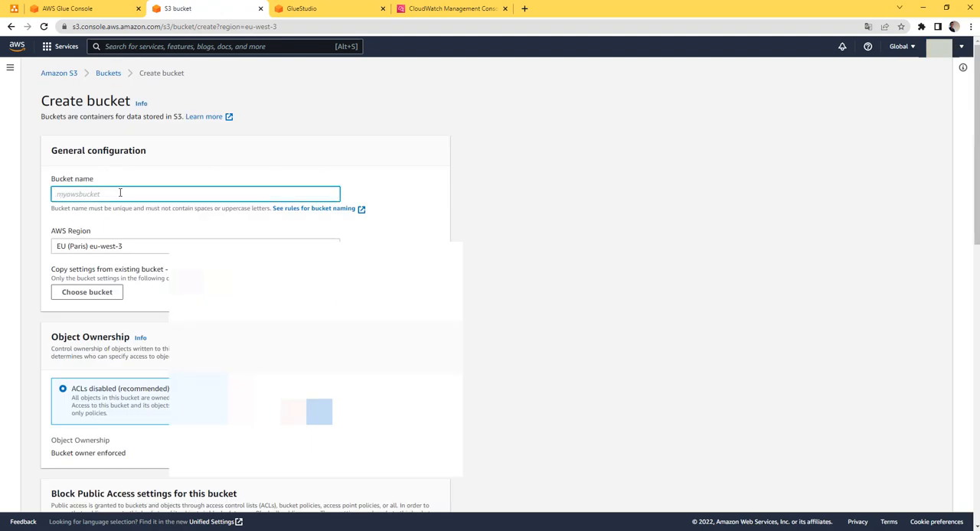
{"action": "type", "text": "test-lambda-glue"}
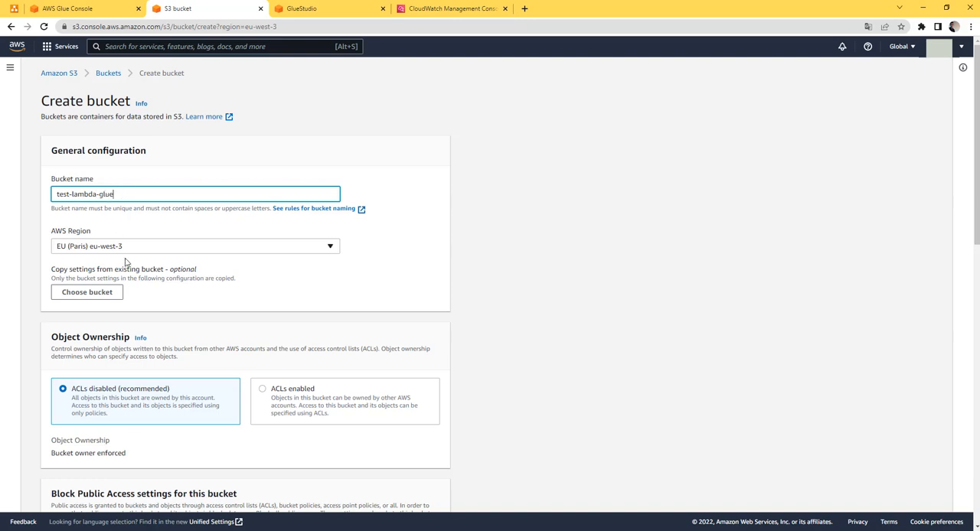
{"action": "scroll", "coordinate": [157, 289], "scroll_direction": "down", "scroll_amount": 2}
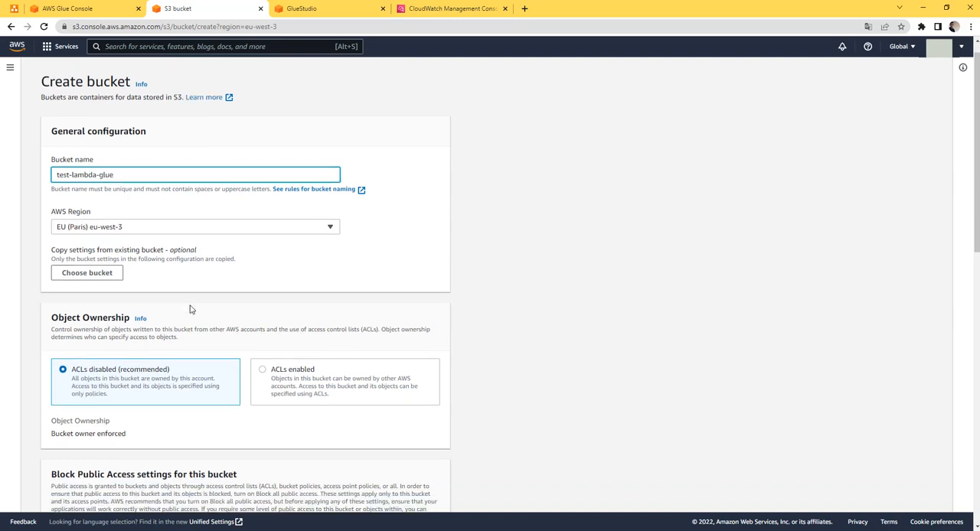
{"action": "scroll", "coordinate": [191, 309], "scroll_direction": "down", "scroll_amount": 15}
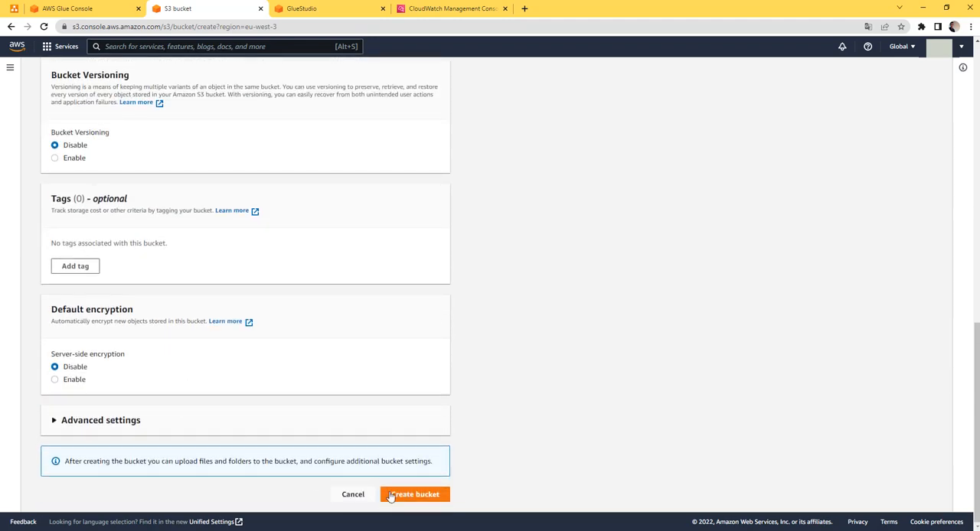
{"action": "left_click", "coordinate": [391, 495]}
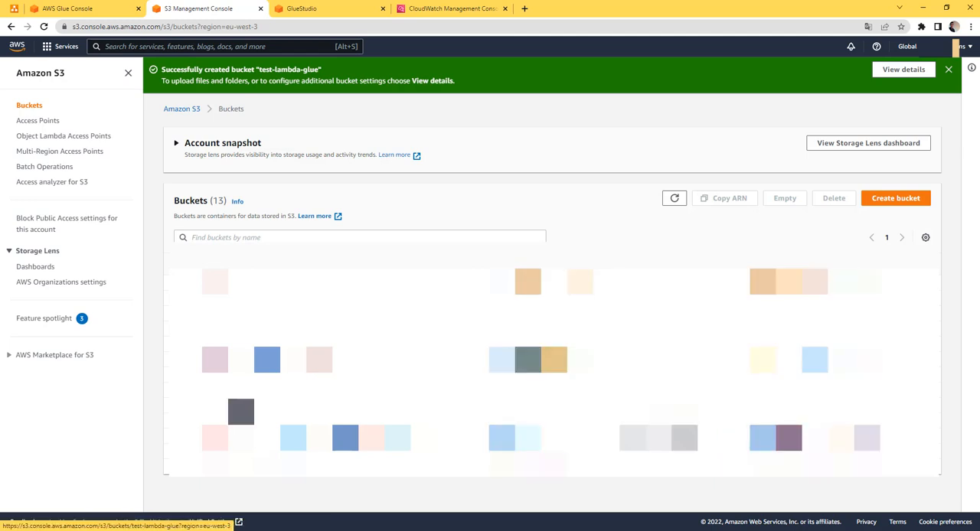
Open the test-lambda-glue bucket and highlight its name, putting away the architecture diagram in Photos
{"action": "left_click", "coordinate": [240, 411]}
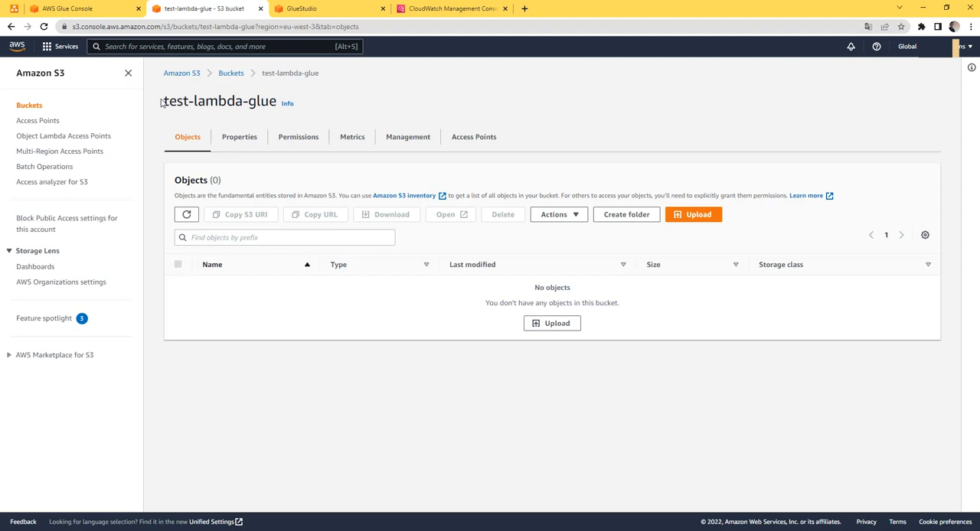
{"action": "left_click_drag", "start_coordinate": [161, 103], "coordinate": [274, 102]}
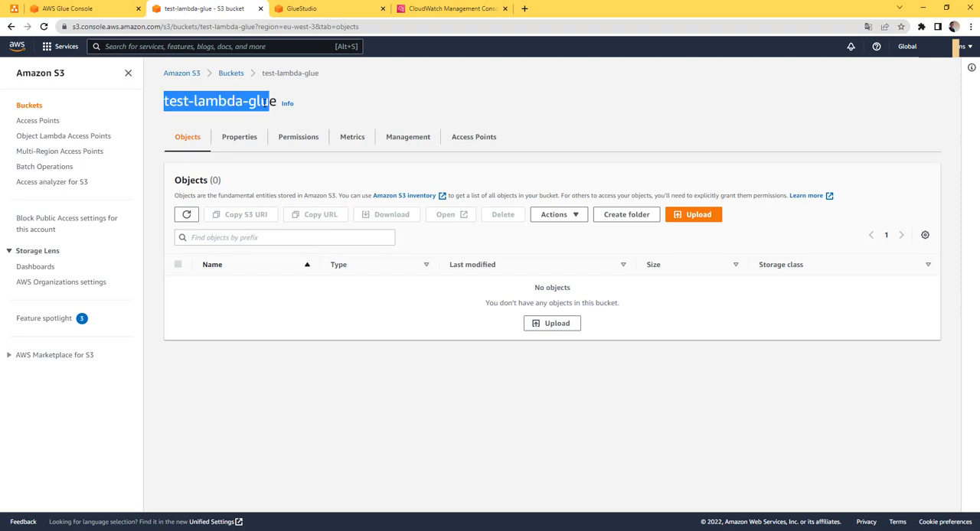
{"action": "left_click", "coordinate": [319, 115]}
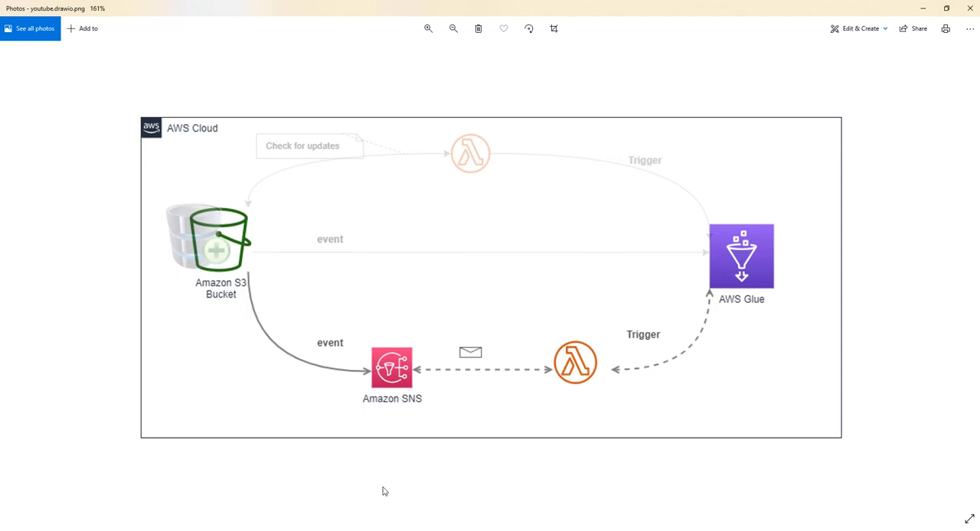
{"action": "left_click", "coordinate": [923, 9]}
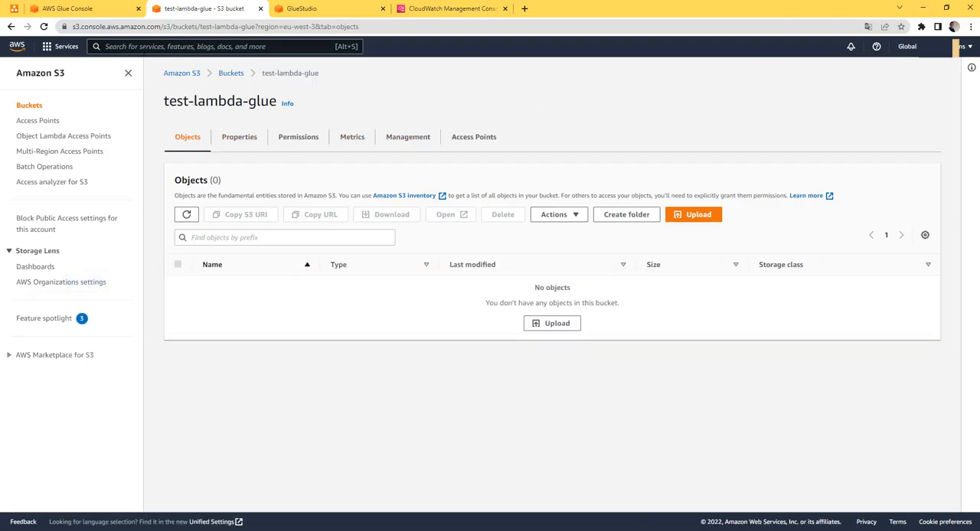
Open Simple Notification Service in a separate browser tab and show its list of topics
{"action": "left_click", "coordinate": [225, 47]}
{"action": "type", "text": "sns"}
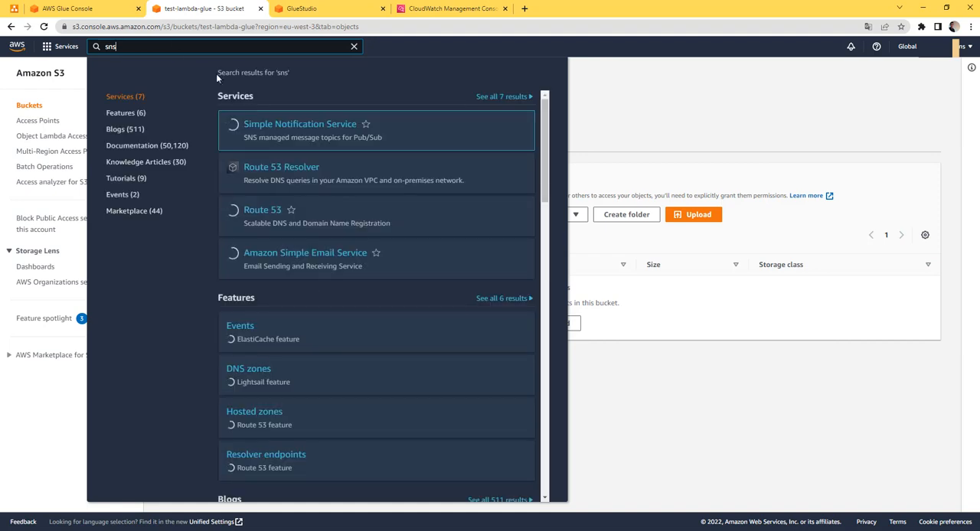
{"action": "middle_click", "coordinate": [275, 124]}
{"action": "left_click", "coordinate": [311, 6]}
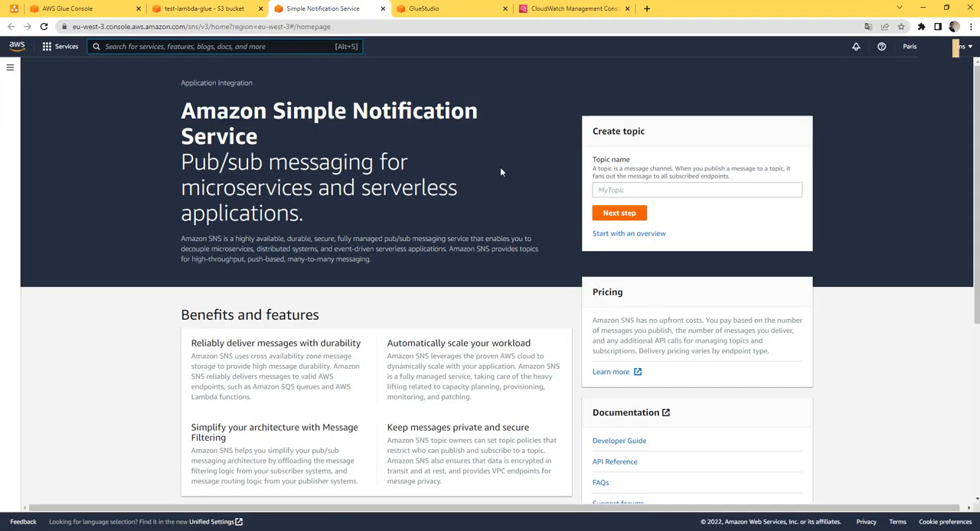
{"action": "left_click", "coordinate": [10, 67]}
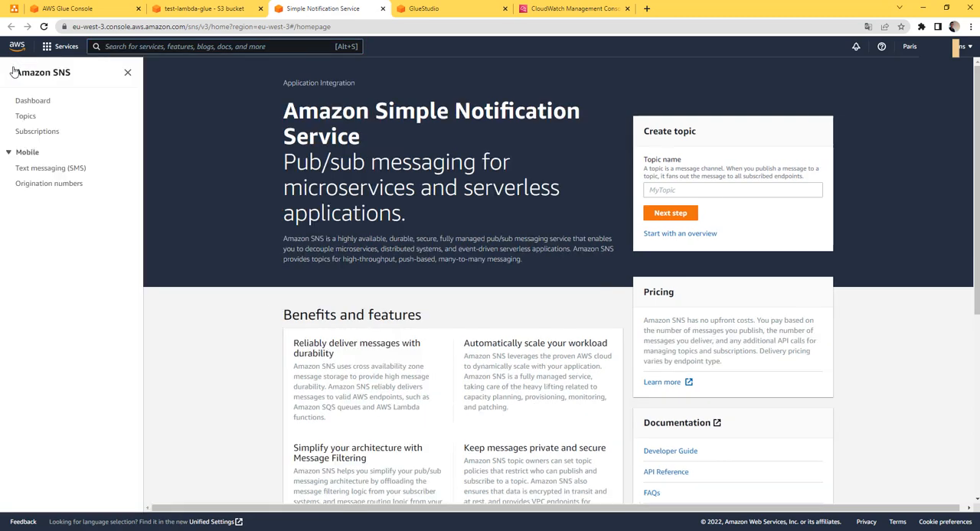
{"action": "left_click", "coordinate": [26, 117]}
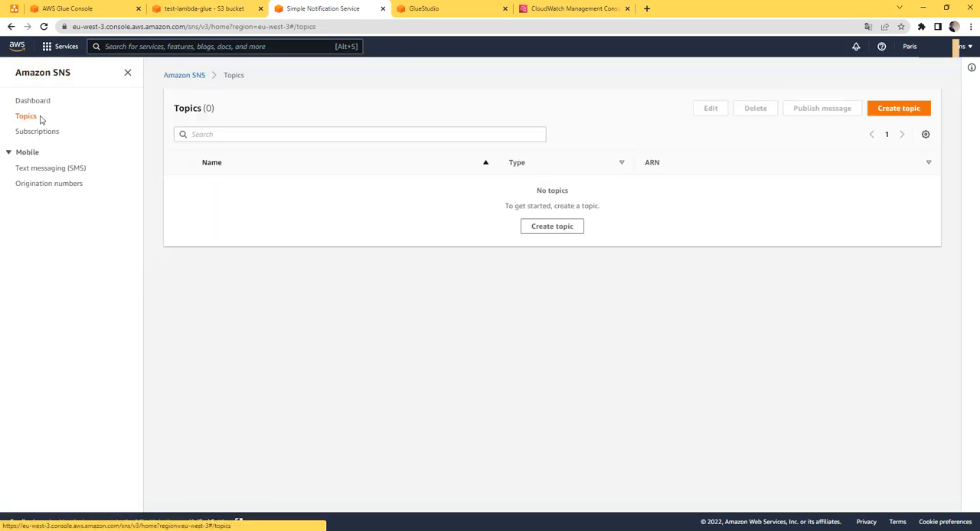
Create a Standard SNS topic named test-glue-sns with the default optional settings
{"action": "left_click", "coordinate": [564, 228]}
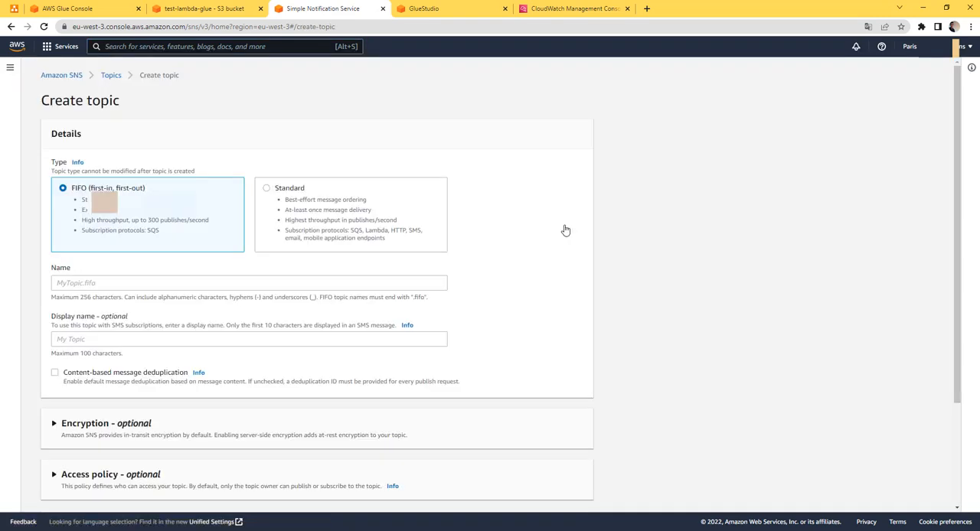
{"action": "left_click", "coordinate": [335, 199]}
{"action": "scroll", "coordinate": [149, 299], "scroll_direction": "down", "scroll_amount": 2}
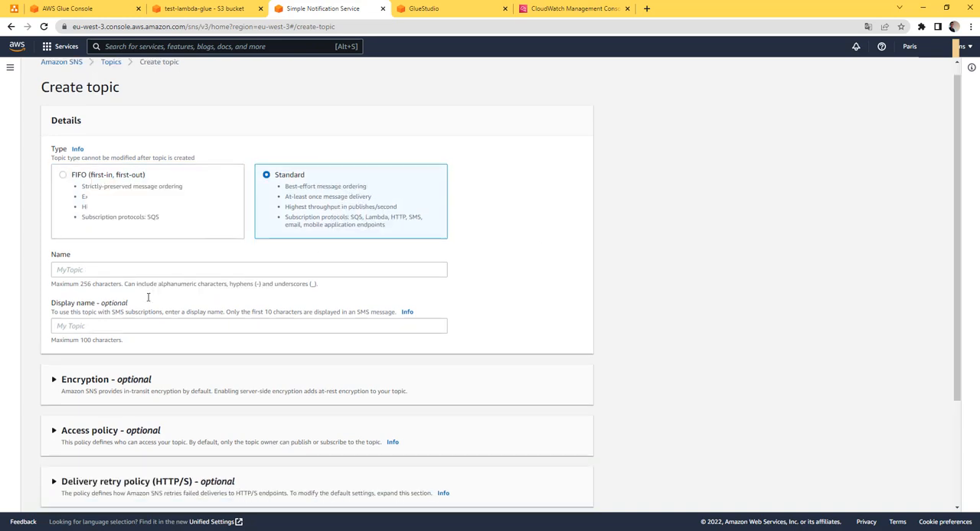
{"action": "left_click", "coordinate": [171, 186]}
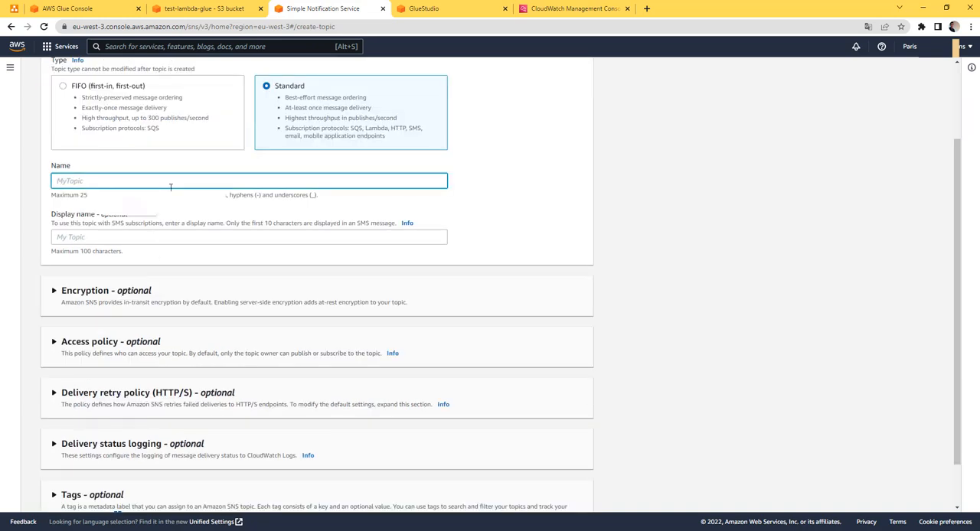
{"action": "type", "text": "test-glue-sns"}
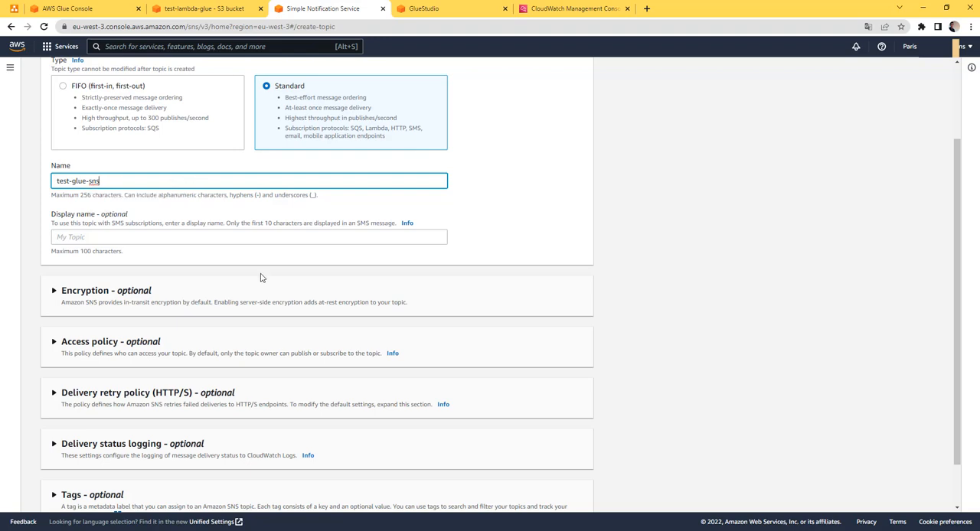
{"action": "scroll", "coordinate": [262, 278], "scroll_direction": "down", "scroll_amount": 1}
{"action": "scroll", "coordinate": [383, 334], "scroll_direction": "down", "scroll_amount": 1}
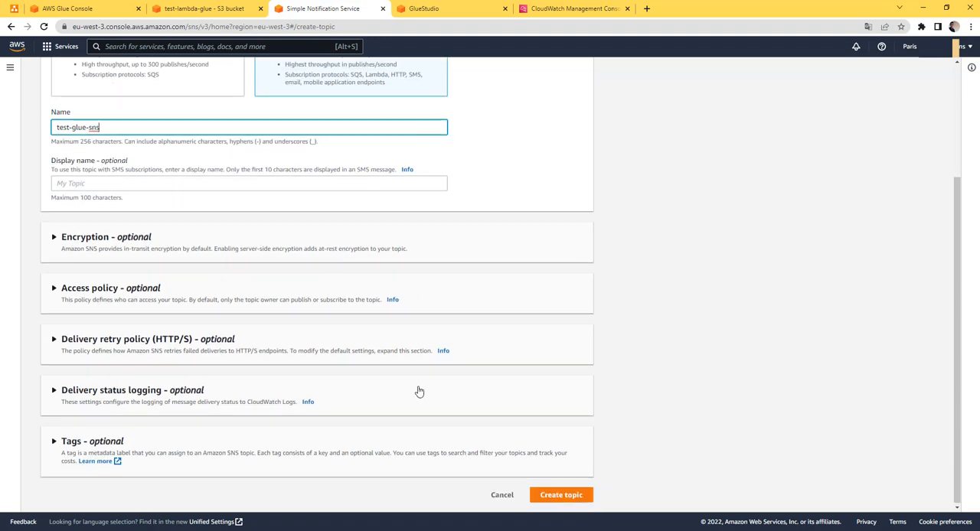
{"action": "left_click", "coordinate": [563, 497]}
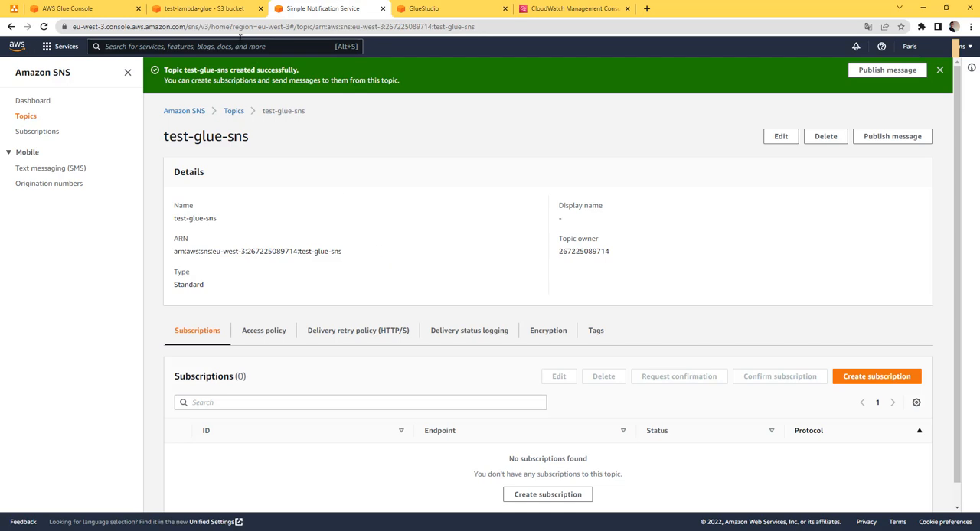
Return to the test-lambda-glue bucket and start a new event notification from its properties
{"action": "left_click", "coordinate": [228, 14]}
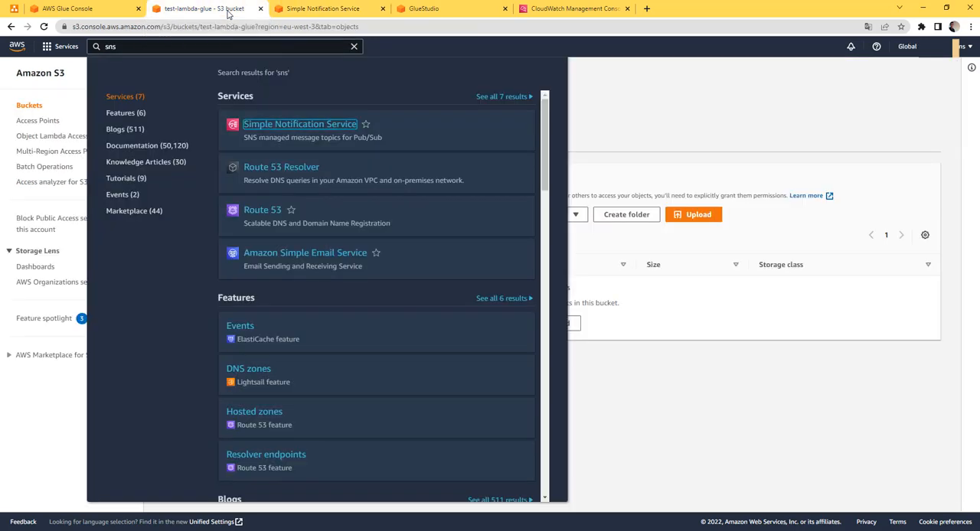
{"action": "left_click", "coordinate": [664, 142]}
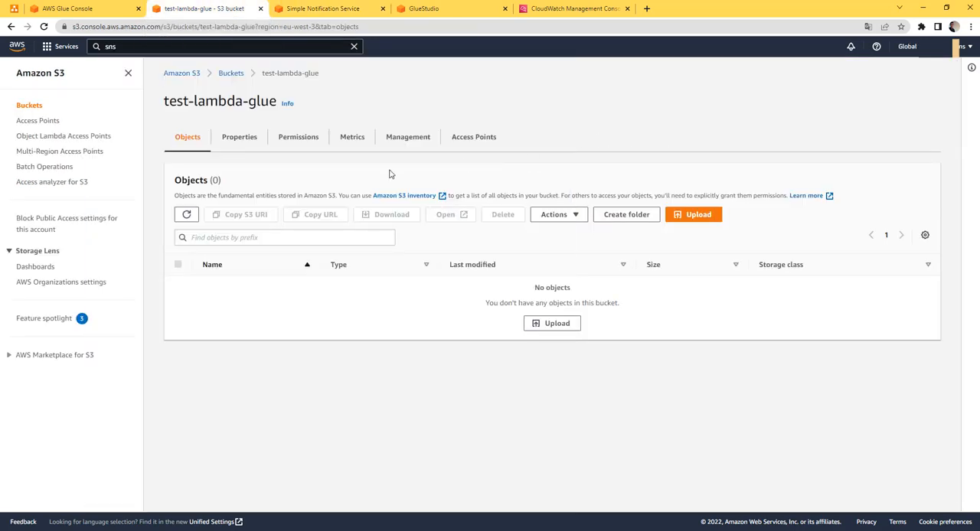
{"action": "left_click", "coordinate": [226, 141]}
{"action": "scroll", "coordinate": [330, 191], "scroll_direction": "down", "scroll_amount": 10}
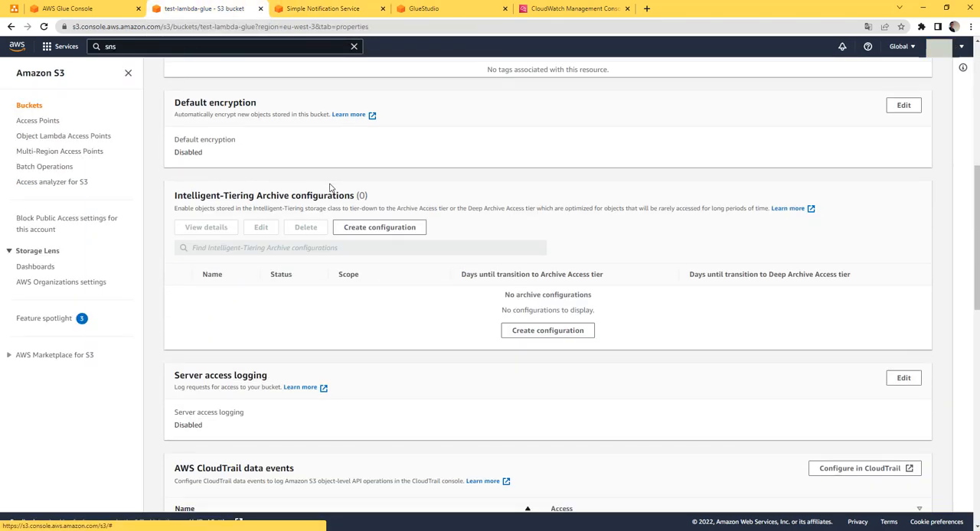
{"action": "scroll", "coordinate": [299, 281], "scroll_direction": "down", "scroll_amount": 3}
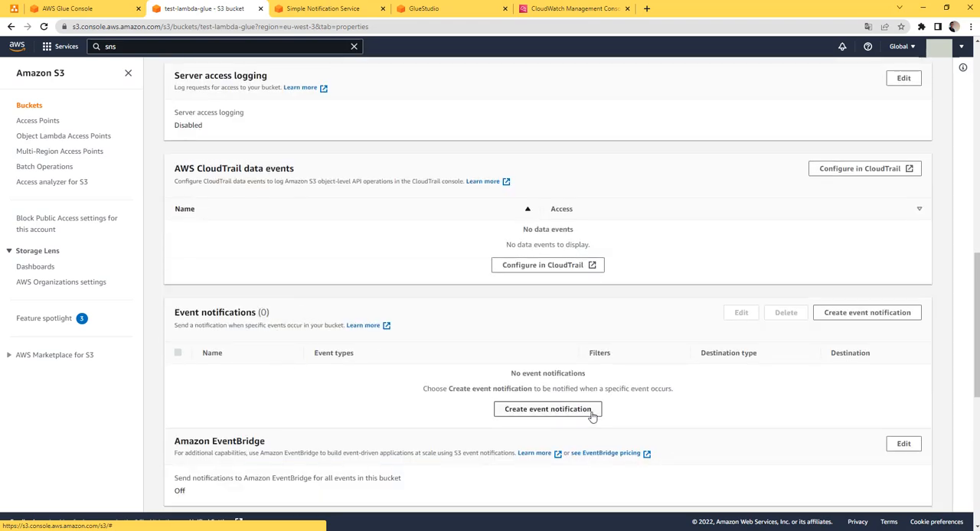
{"action": "left_click", "coordinate": [565, 417]}
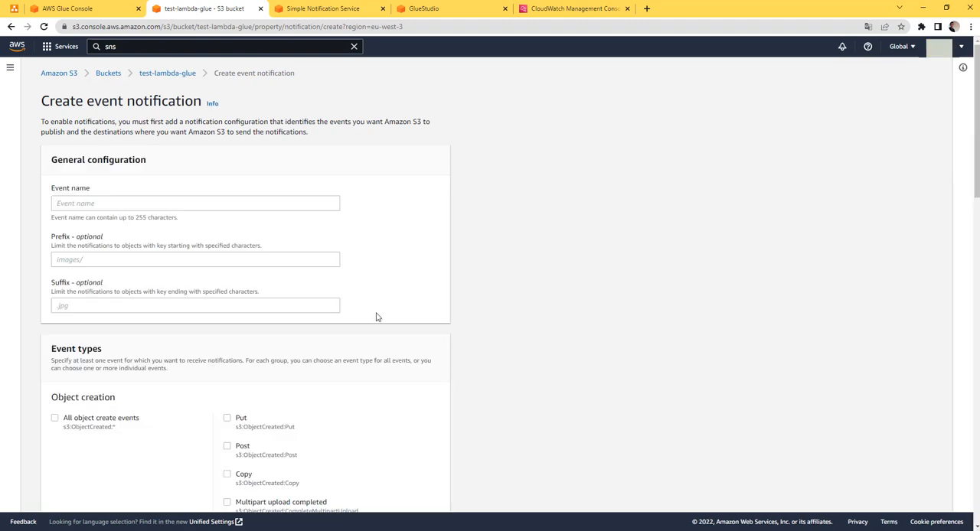
Name the event notification test-event and enable it for all object create events
{"action": "left_click", "coordinate": [101, 202]}
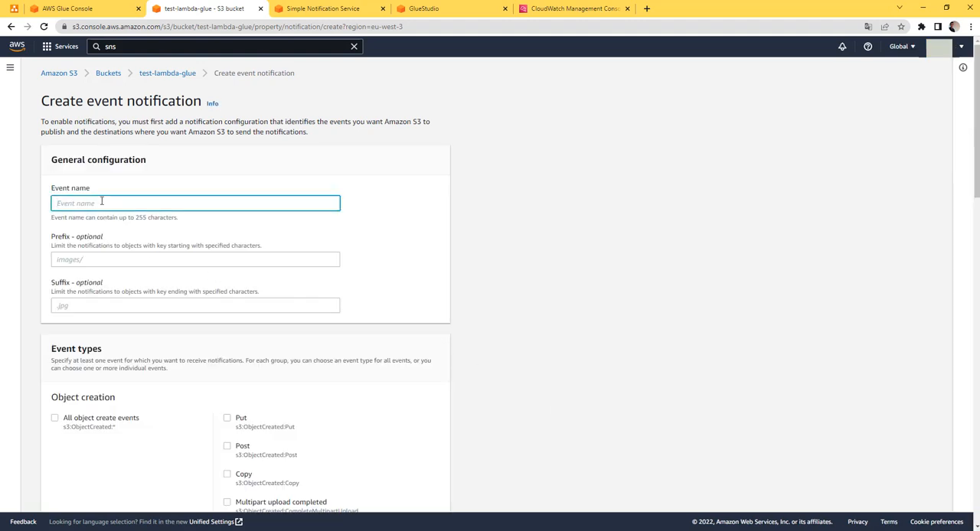
{"action": "type", "text": "test-event"}
{"action": "scroll", "coordinate": [142, 244], "scroll_direction": "down", "scroll_amount": 2}
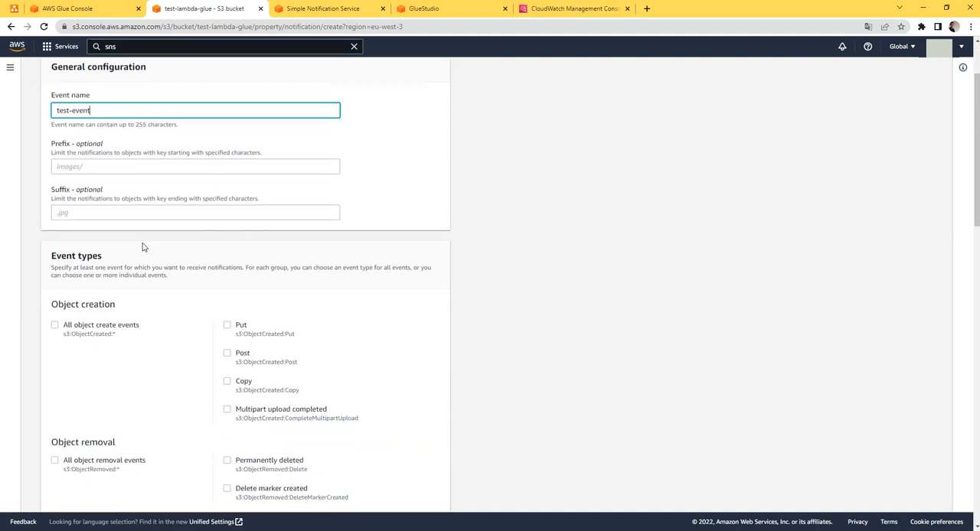
{"action": "left_click", "coordinate": [55, 316]}
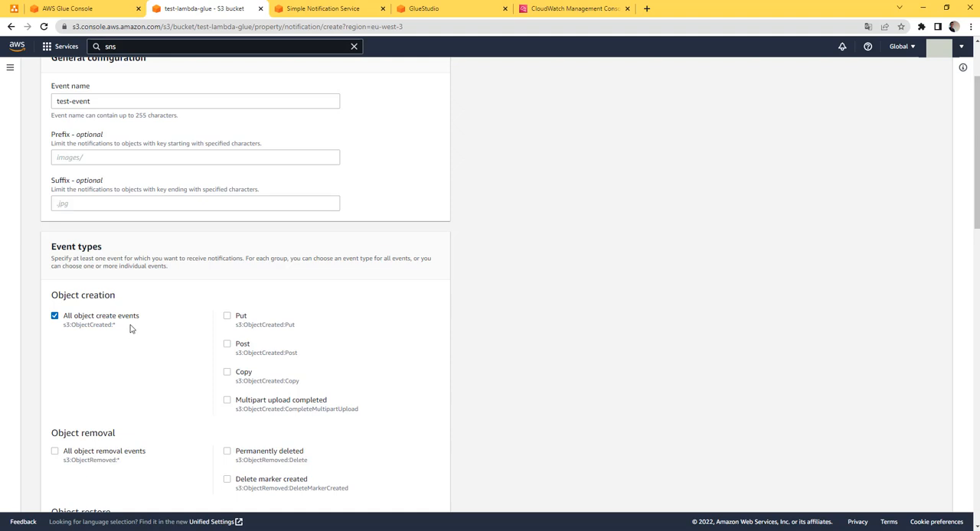
{"action": "left_click", "coordinate": [226, 318]}
{"action": "left_click", "coordinate": [227, 344]}
{"action": "left_click", "coordinate": [227, 372]}
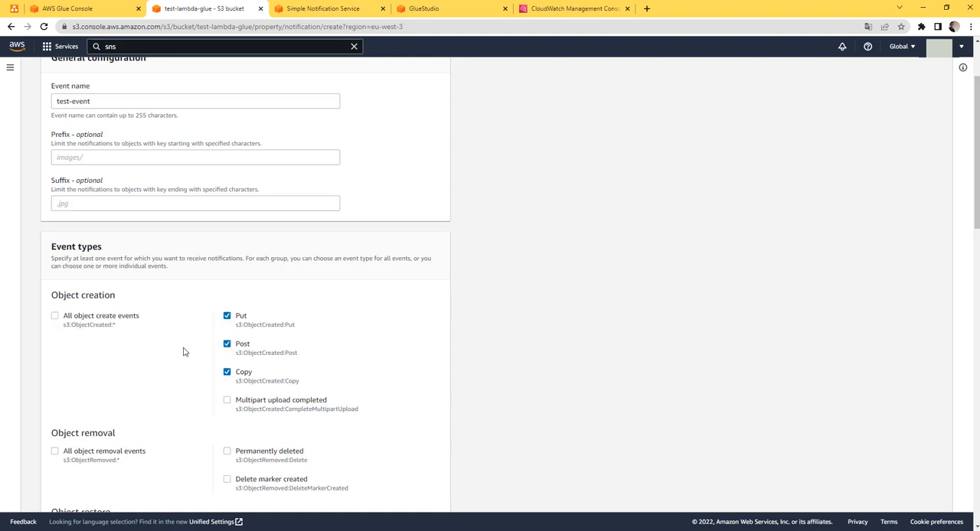
{"action": "left_click", "coordinate": [54, 316]}
Try to save the event notification with SNS topic test-glue-sns as its destination, and expand the API response details
{"action": "scroll", "coordinate": [81, 328], "scroll_direction": "down", "scroll_amount": 2}
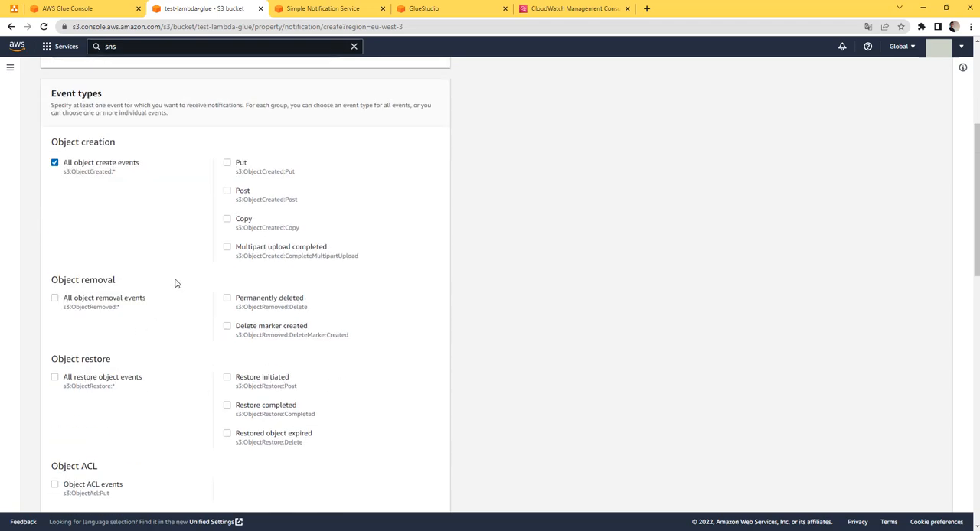
{"action": "scroll", "coordinate": [223, 278], "scroll_direction": "down", "scroll_amount": 7}
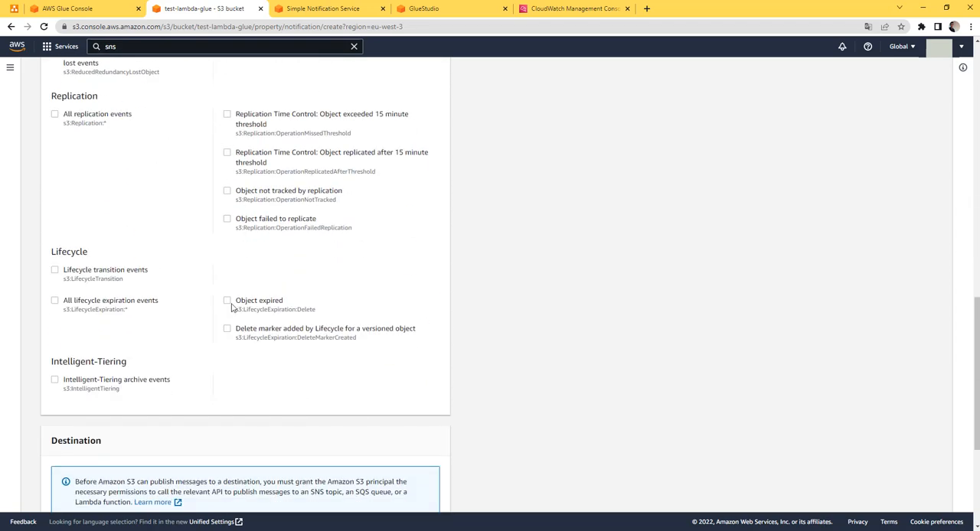
{"action": "scroll", "coordinate": [231, 307], "scroll_direction": "down", "scroll_amount": 3}
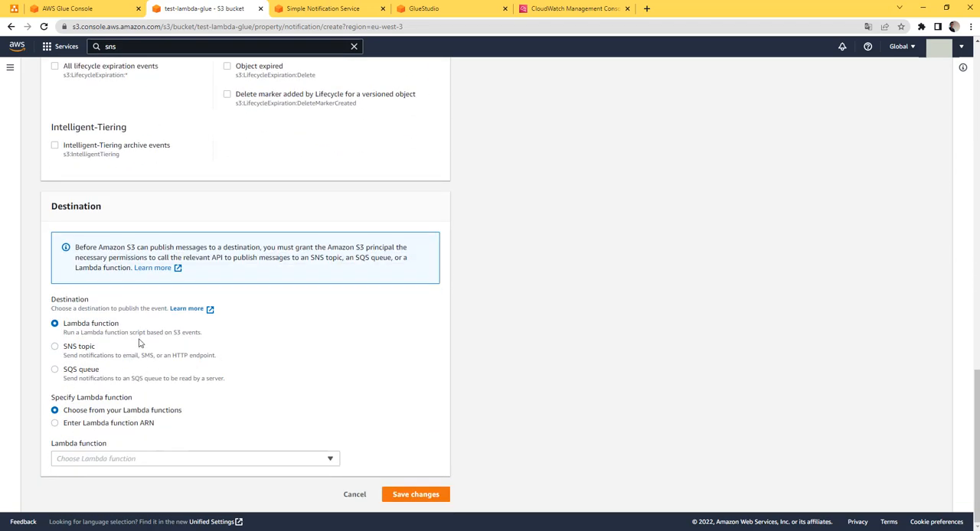
{"action": "left_click", "coordinate": [64, 350]}
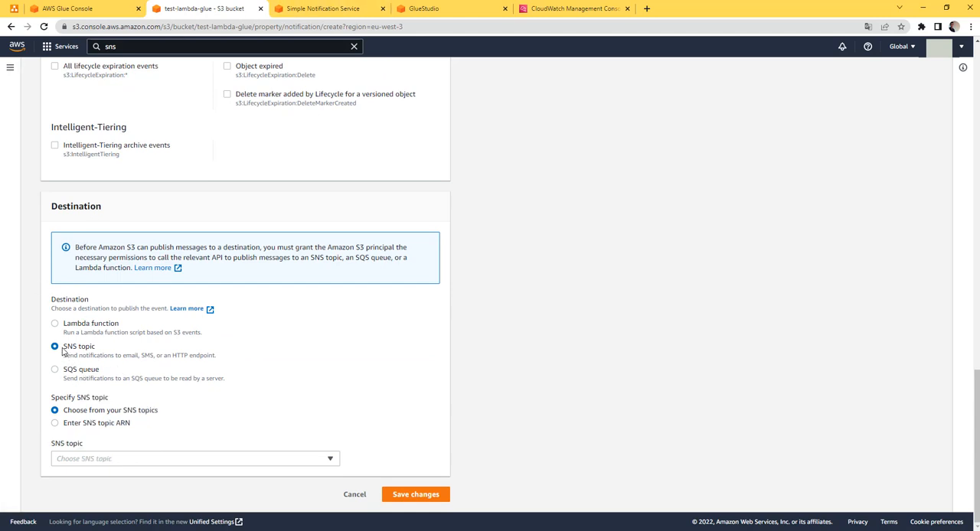
{"action": "left_click", "coordinate": [204, 457]}
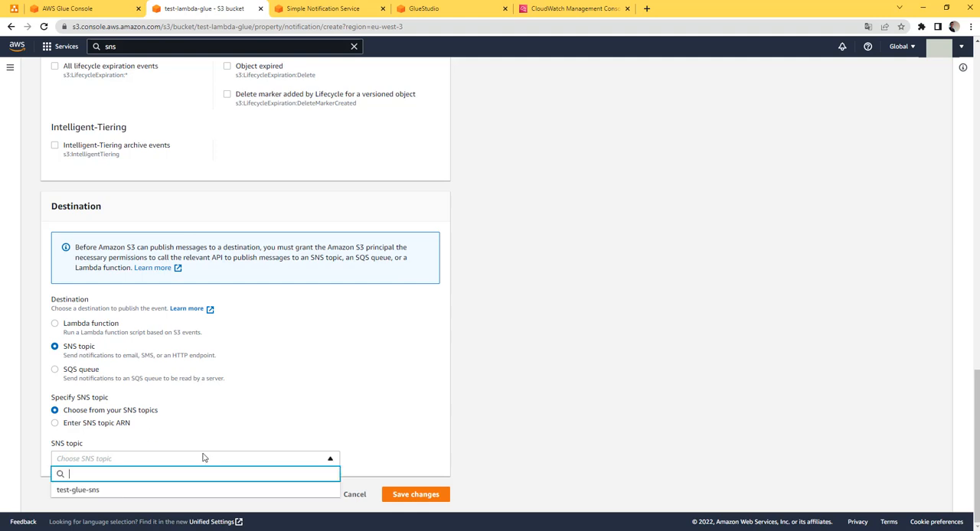
{"action": "left_click", "coordinate": [173, 491]}
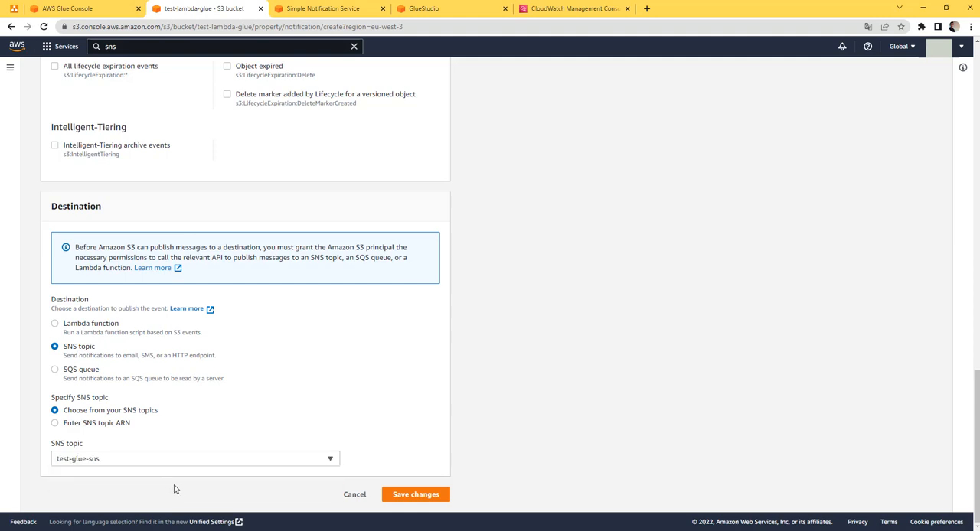
{"action": "left_click", "coordinate": [413, 503]}
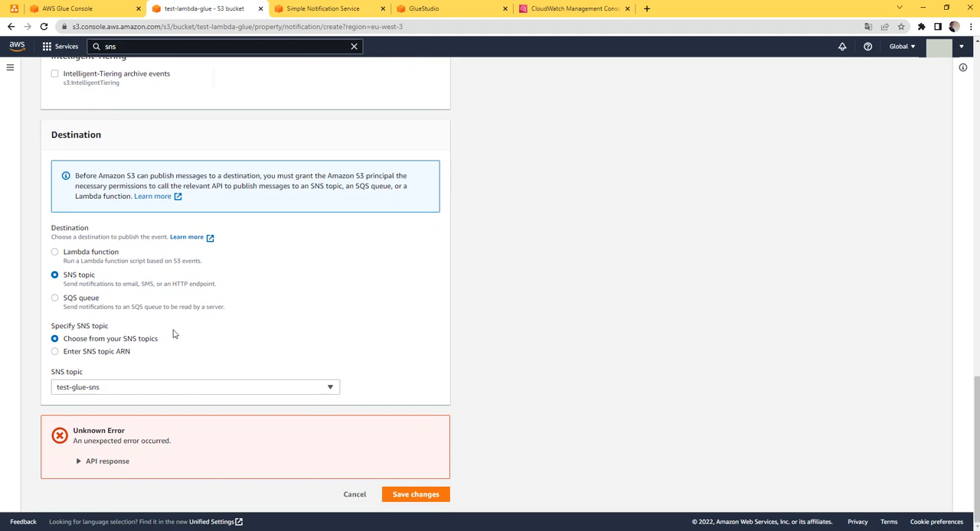
{"action": "left_click", "coordinate": [80, 461]}
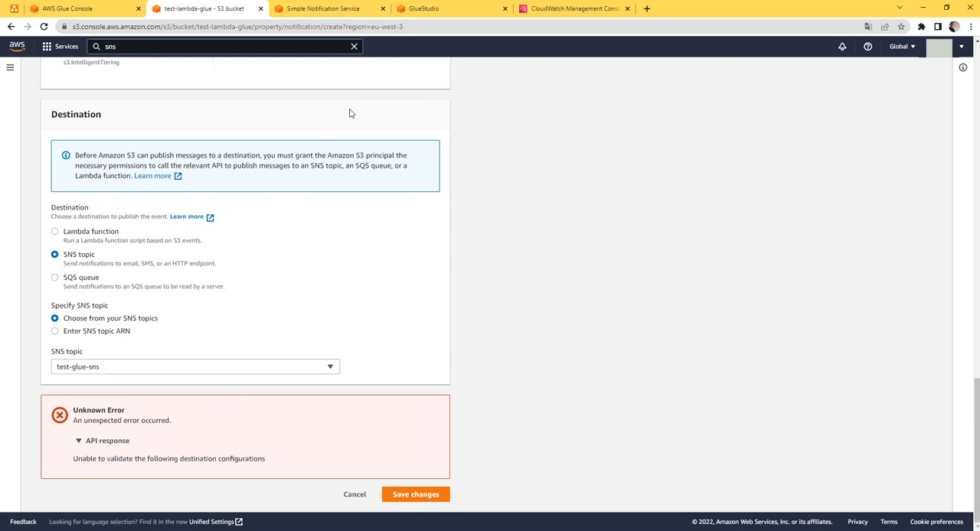
Review the access policy of the test-glue-sns topic and open it for editing as JSON
{"action": "left_click", "coordinate": [332, 11]}
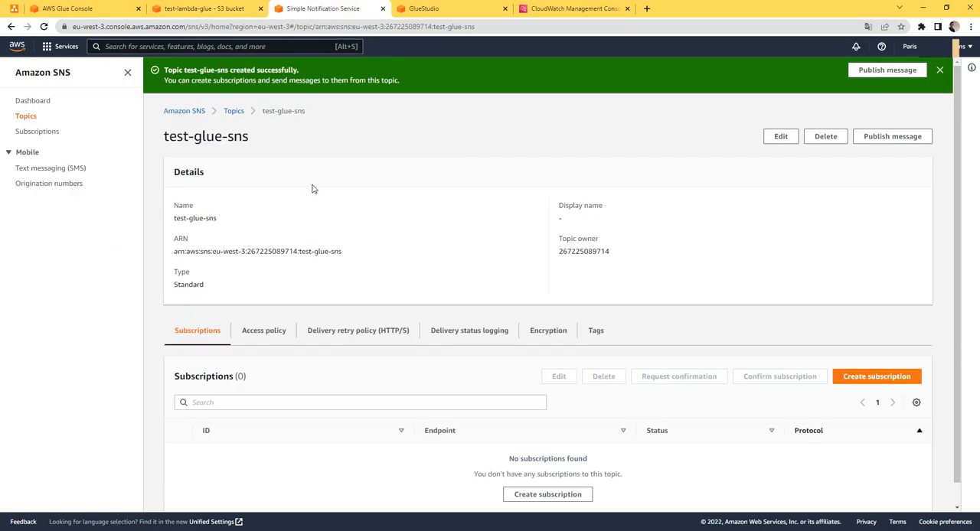
{"action": "left_click", "coordinate": [271, 331]}
{"action": "scroll", "coordinate": [283, 340], "scroll_direction": "down", "scroll_amount": 2}
{"action": "scroll", "coordinate": [287, 345], "scroll_direction": "down", "scroll_amount": 3}
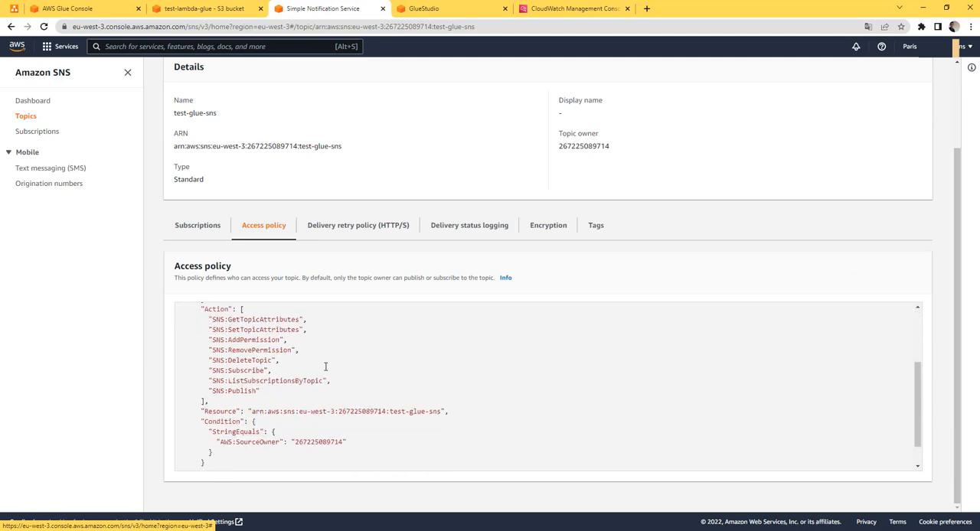
{"action": "scroll", "coordinate": [500, 319], "scroll_direction": "up", "scroll_amount": 3}
{"action": "scroll", "coordinate": [635, 218], "scroll_direction": "up", "scroll_amount": 2}
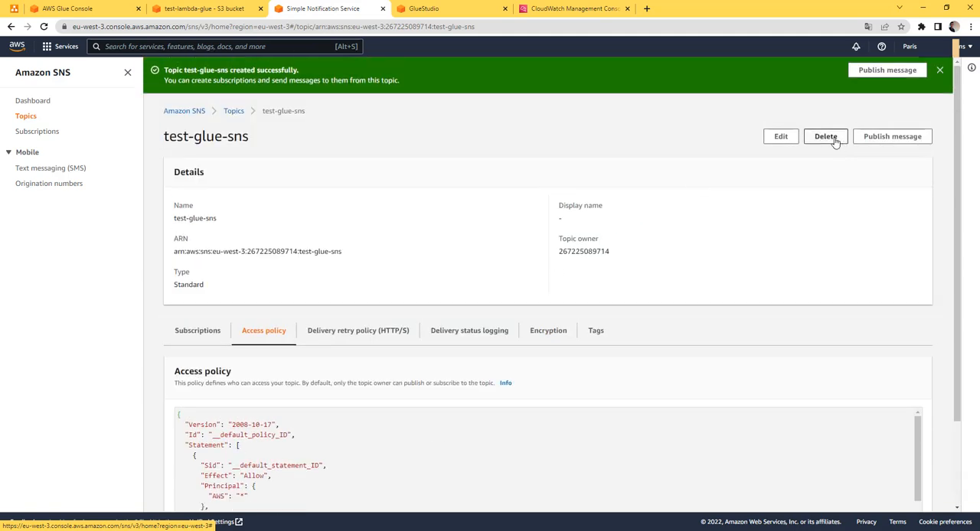
{"action": "left_click", "coordinate": [785, 140]}
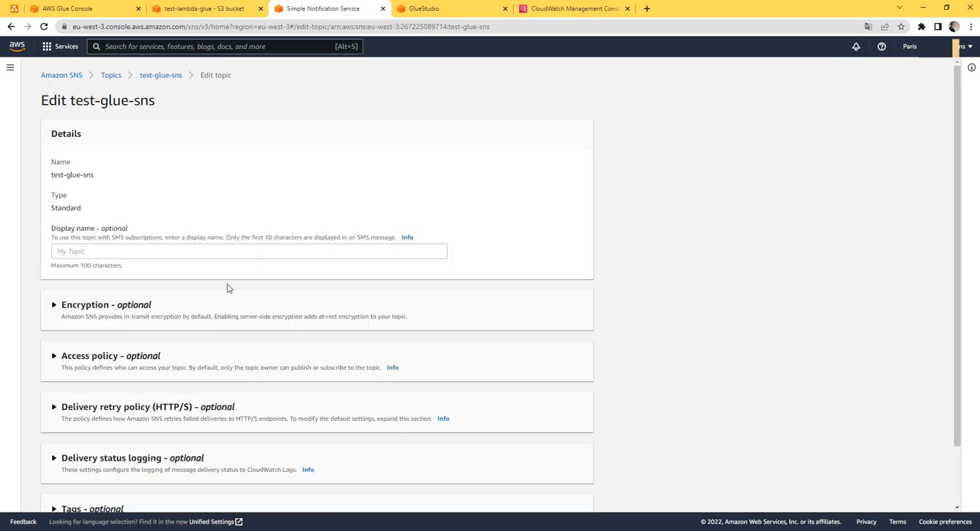
{"action": "scroll", "coordinate": [228, 287], "scroll_direction": "down", "scroll_amount": 2}
{"action": "left_click", "coordinate": [88, 290]}
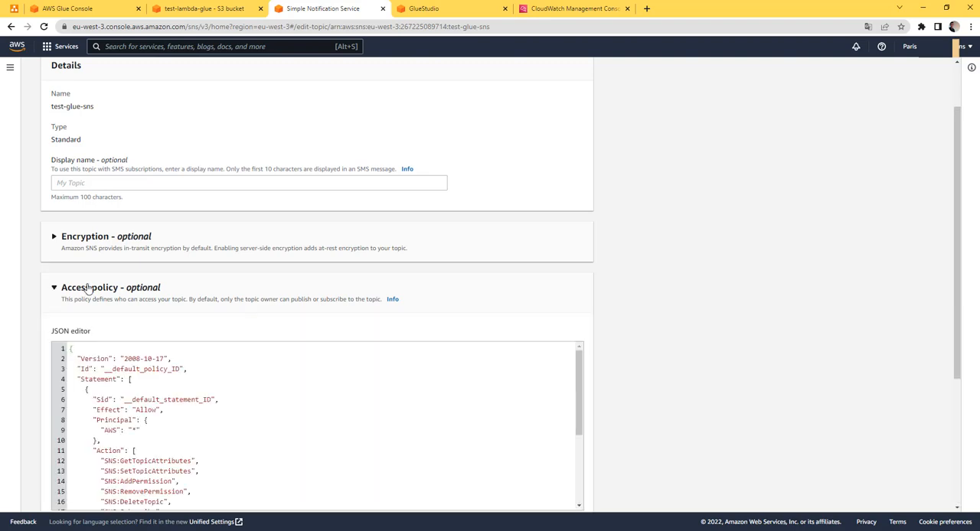
{"action": "scroll", "coordinate": [177, 328], "scroll_direction": "down", "scroll_amount": 3}
{"action": "scroll", "coordinate": [176, 273], "scroll_direction": "down", "scroll_amount": 3}
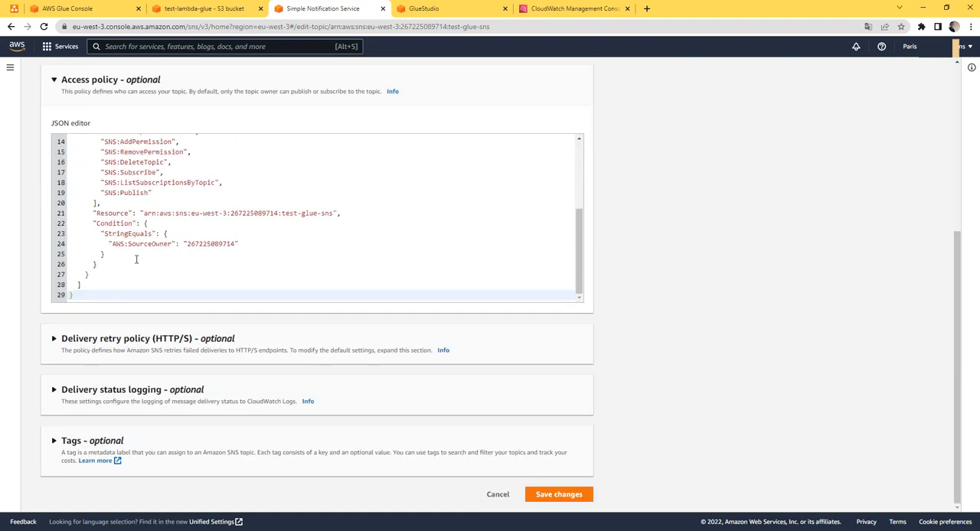
Set the condition operator in the topic's access policy to ArnLike
{"action": "left_click_drag", "start_coordinate": [94, 222], "coordinate": [124, 251]}
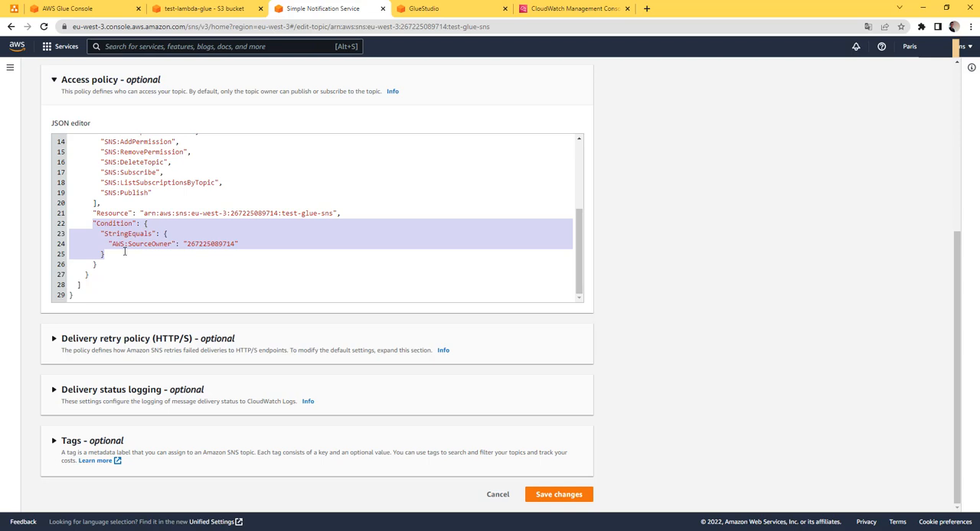
{"action": "left_click", "coordinate": [124, 242]}
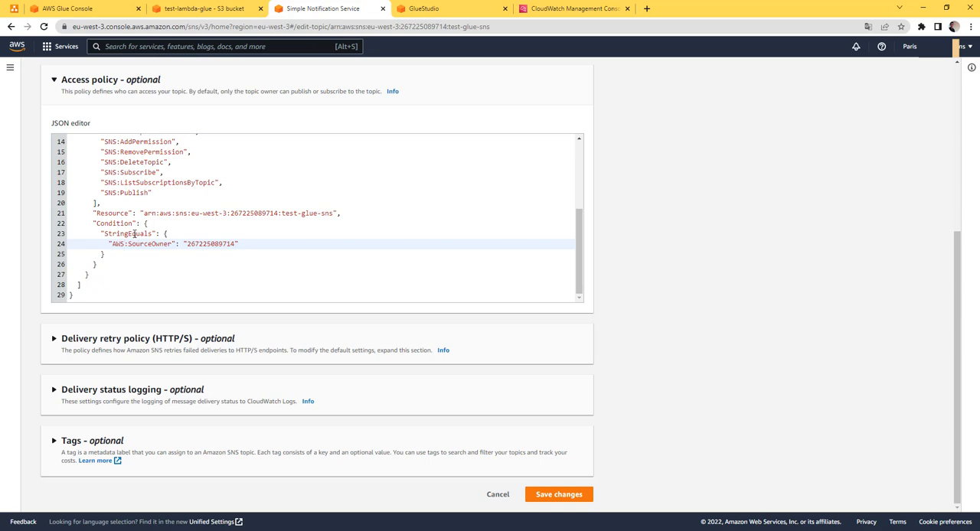
{"action": "double_click", "coordinate": [134, 234]}
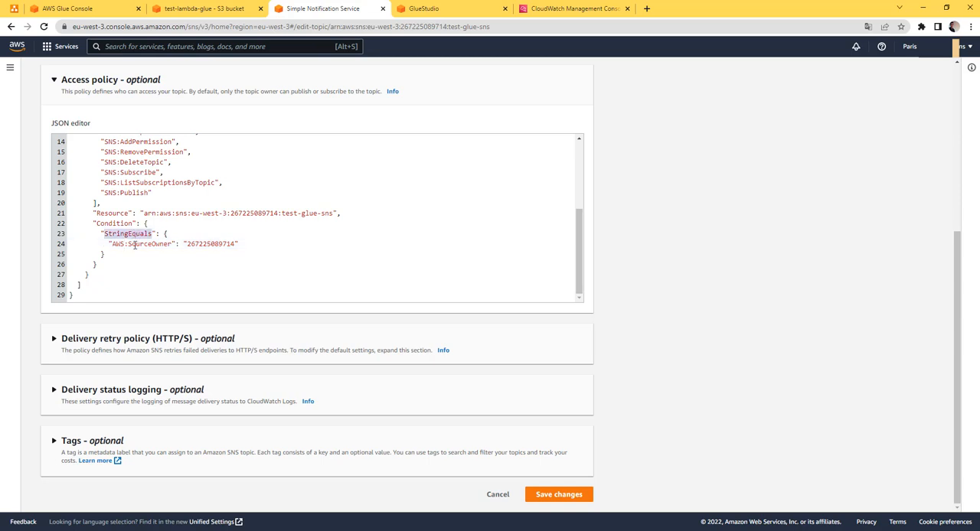
{"action": "type", "text": "ArnLike"}
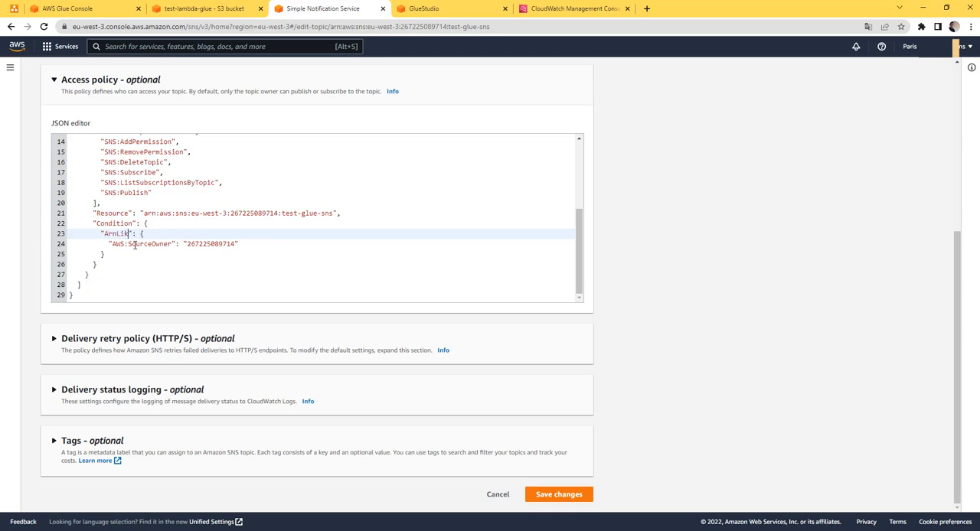
Copy the ARN of the test-lambda-glue bucket from its properties
{"action": "left_click", "coordinate": [222, 8]}
{"action": "scroll", "coordinate": [248, 194], "scroll_direction": "up", "scroll_amount": 15}
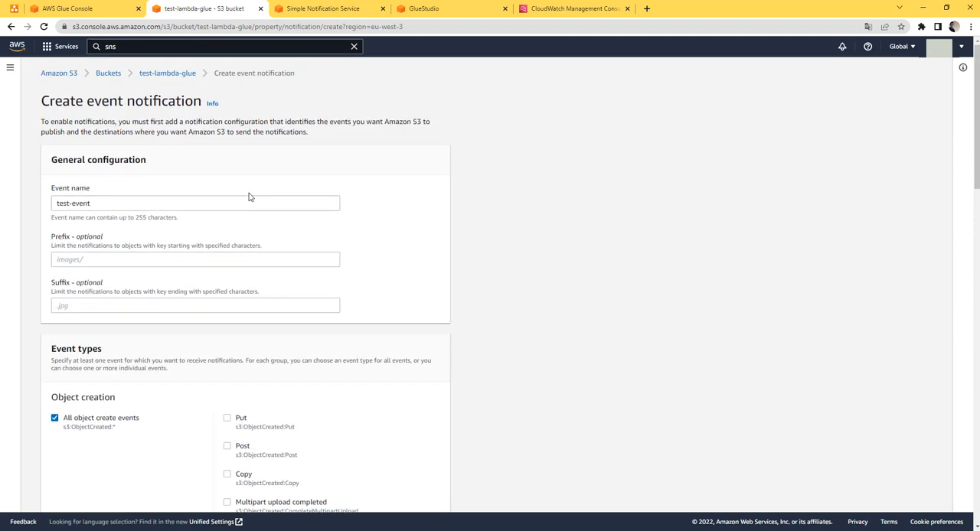
{"action": "left_click", "coordinate": [184, 73]}
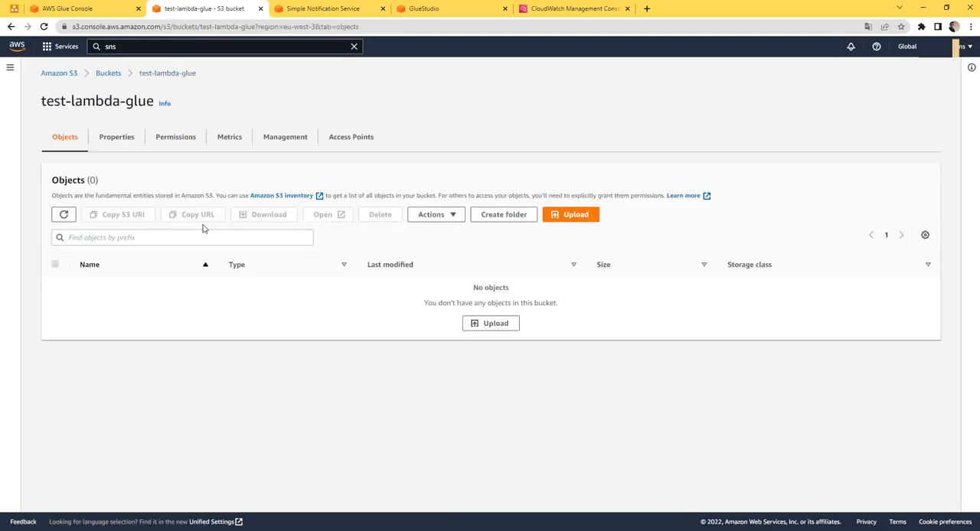
{"action": "left_click", "coordinate": [123, 139]}
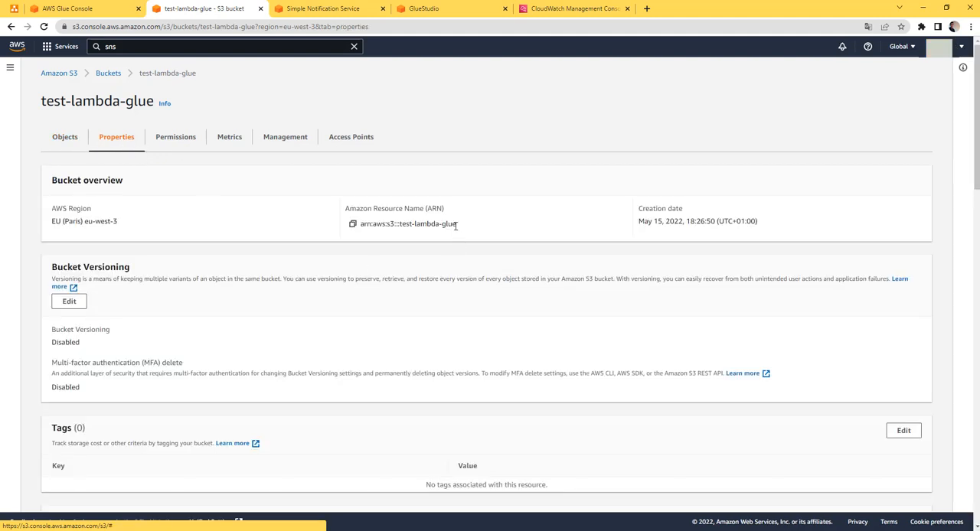
{"action": "left_click", "coordinate": [353, 224]}
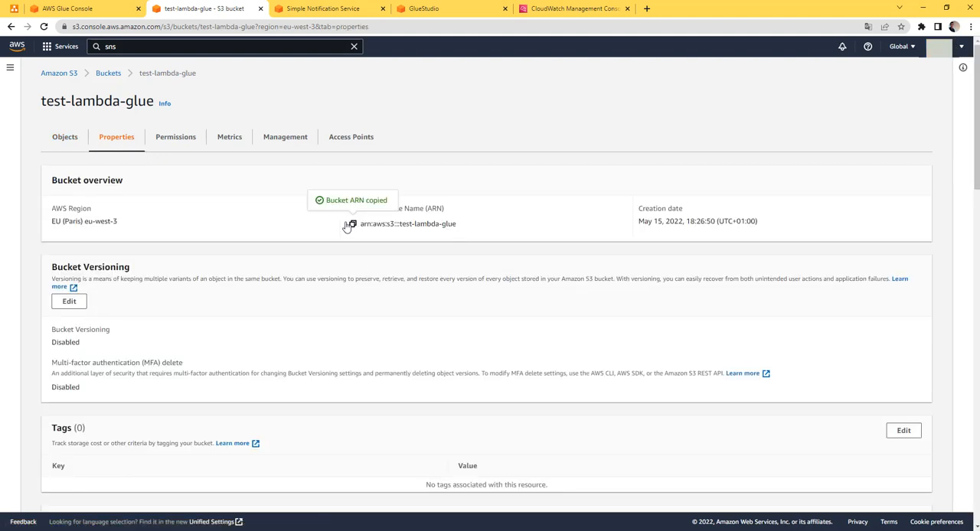
Set the policy condition to AWS:SourceArn with the value arn:aws:s3:::test-lambda-glue and save the SNS topic
{"action": "left_click", "coordinate": [324, 11]}
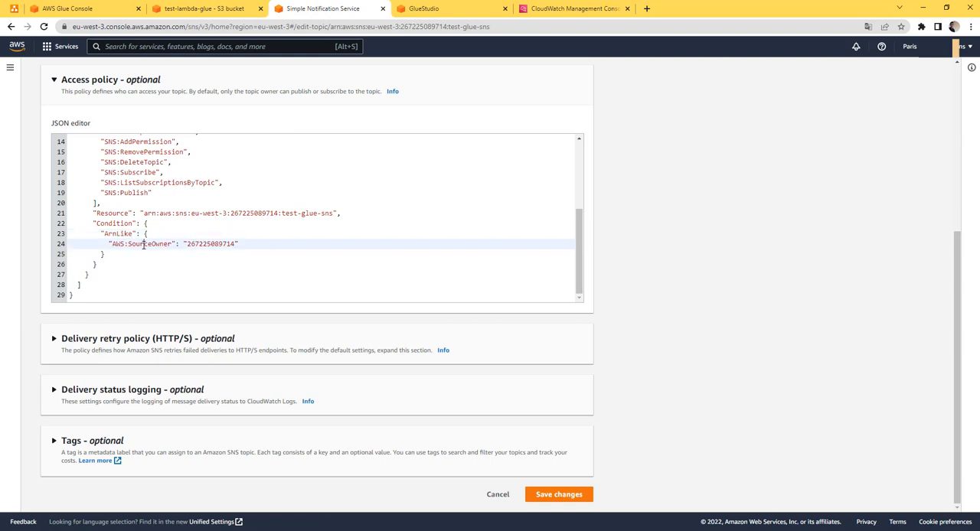
{"action": "double_click", "coordinate": [143, 244]}
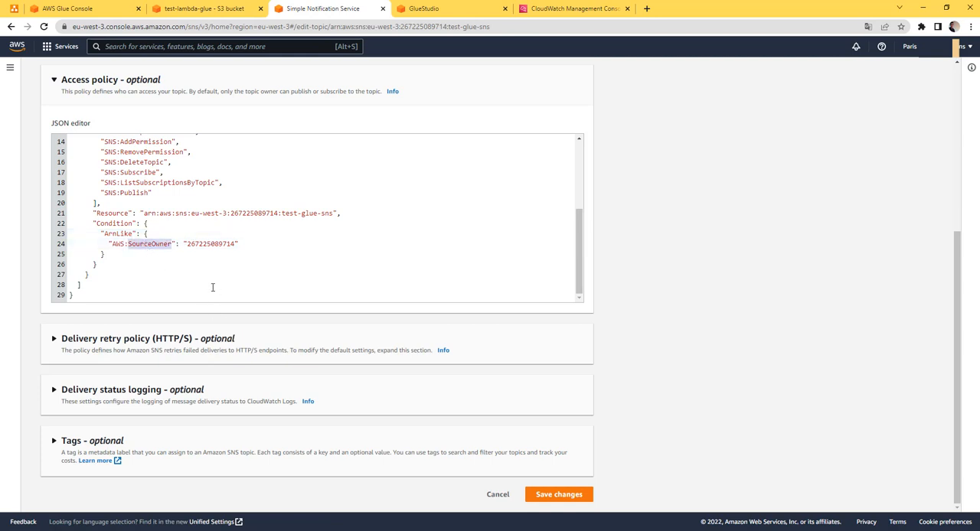
{"action": "type", "text": "Source"}
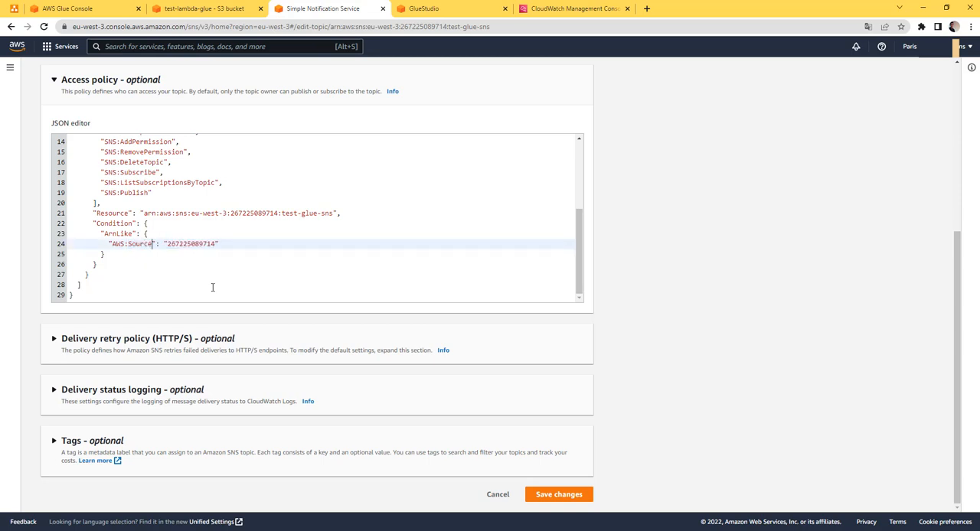
{"action": "type", "text": "Arn"}
{"action": "double_click", "coordinate": [212, 242]}
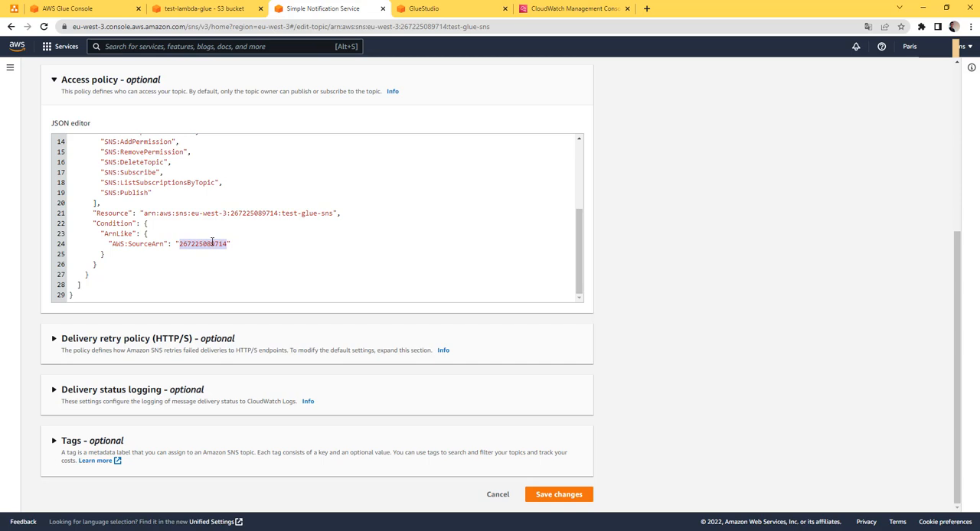
{"action": "key", "text": "ctrl+v"}
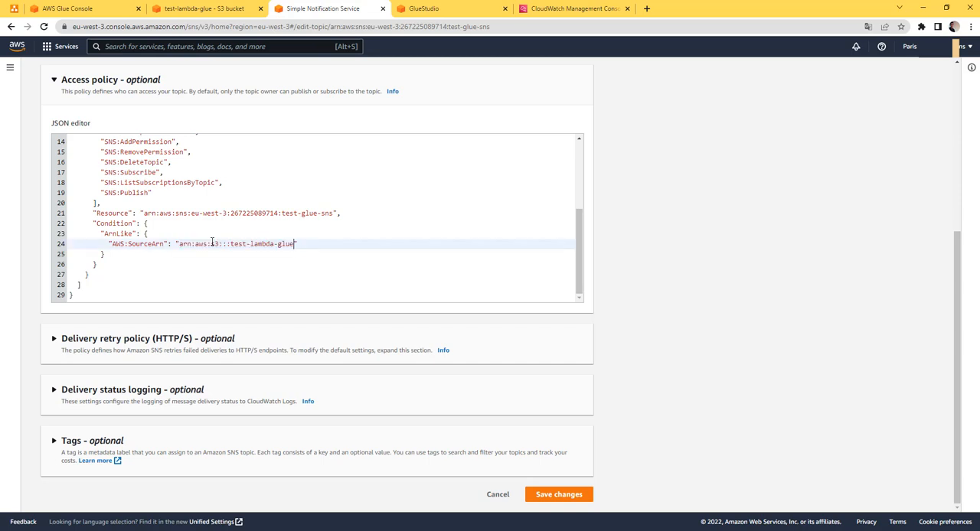
{"action": "double_click", "coordinate": [261, 245]}
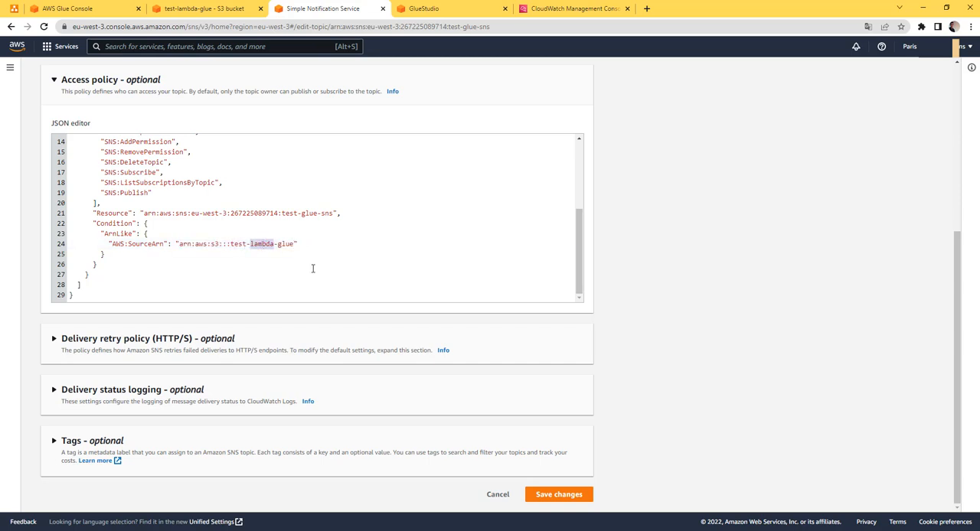
{"action": "left_click", "coordinate": [545, 492]}
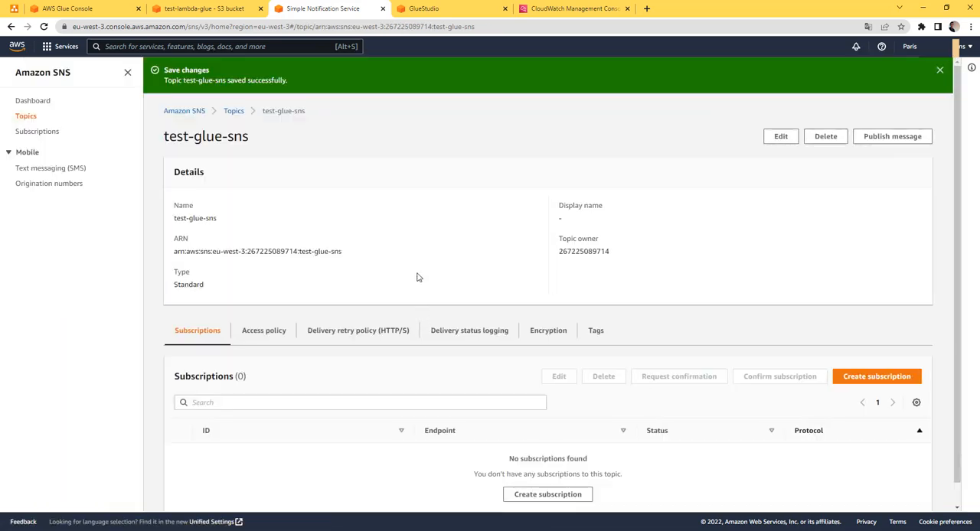
Return to the test-lambda-glue bucket's properties and start creating a new event notification
{"action": "left_click", "coordinate": [204, 8]}
{"action": "scroll", "coordinate": [269, 291], "scroll_direction": "down", "scroll_amount": 3}
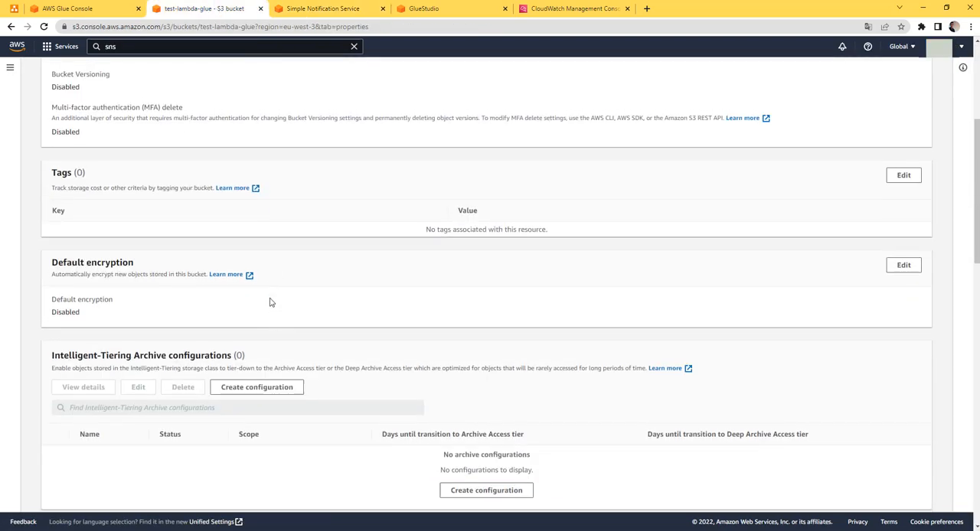
{"action": "scroll", "coordinate": [273, 321], "scroll_direction": "down", "scroll_amount": 7}
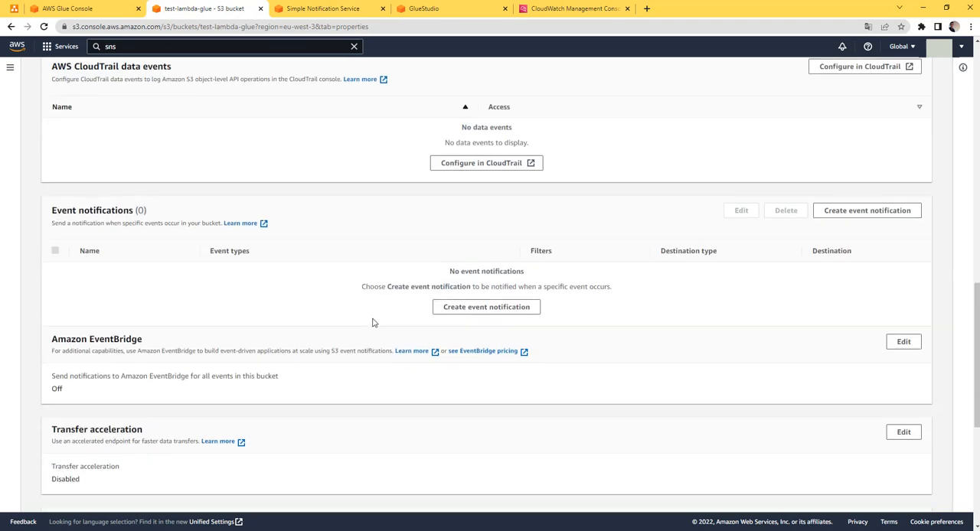
{"action": "left_click", "coordinate": [462, 307]}
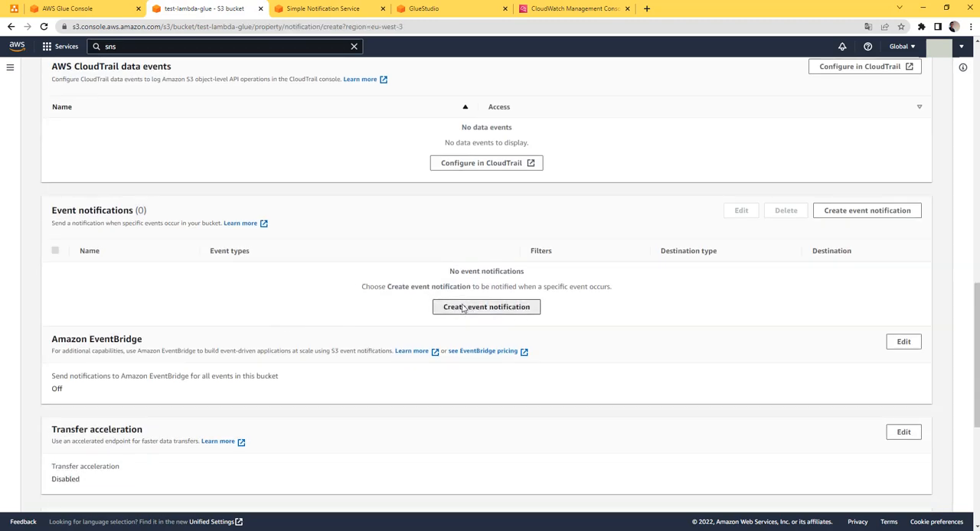
{"action": "scroll", "coordinate": [245, 286], "scroll_direction": "down", "scroll_amount": 2}
{"action": "scroll", "coordinate": [230, 275], "scroll_direction": "up", "scroll_amount": 2}
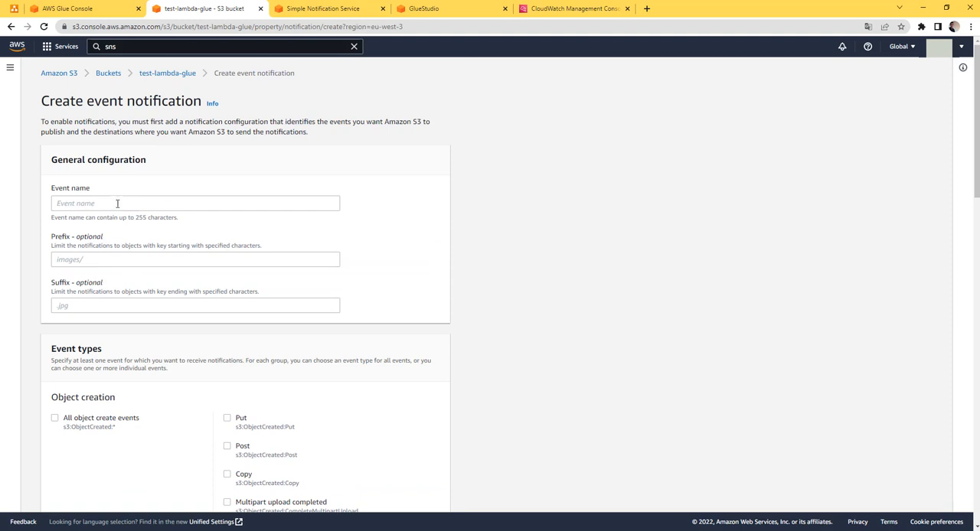
Give the new event notification a test event name and enable it for all object create events
{"action": "left_click", "coordinate": [118, 203]}
{"action": "type", "text": "test-s3sns-event"}
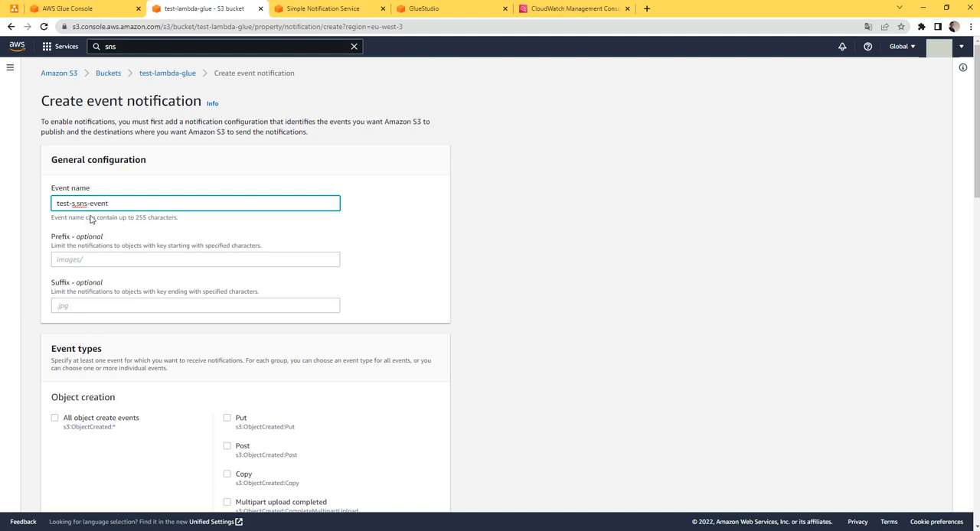
{"action": "left_click", "coordinate": [153, 203]}
{"action": "key", "text": "BackSpace"}
{"action": "key", "text": "BackSpace"}
{"action": "key", "text": "BackSpace"}
{"action": "key", "text": "BackSpace"}
{"action": "key", "text": "BackSpace"}
{"action": "key", "text": "BackSpace"}
{"action": "key", "text": "BackSpace"}
{"action": "key", "text": "BackSpace"}
{"action": "key", "text": "BackSpace"}
{"action": "key", "text": "BackSpace"}
{"action": "key", "text": "BackSpace"}
{"action": "key", "text": "BackSpace"}
{"action": "key", "text": "BackSpace"}
{"action": "key", "text": "BackSpace"}
{"action": "key", "text": "BackSpace"}
{"action": "type", "text": "tes"}
{"action": "type", "text": "vent"}
{"action": "scroll", "coordinate": [132, 249], "scroll_direction": "down", "scroll_amount": 5}
{"action": "scroll", "coordinate": [132, 254], "scroll_direction": "up", "scroll_amount": 2}
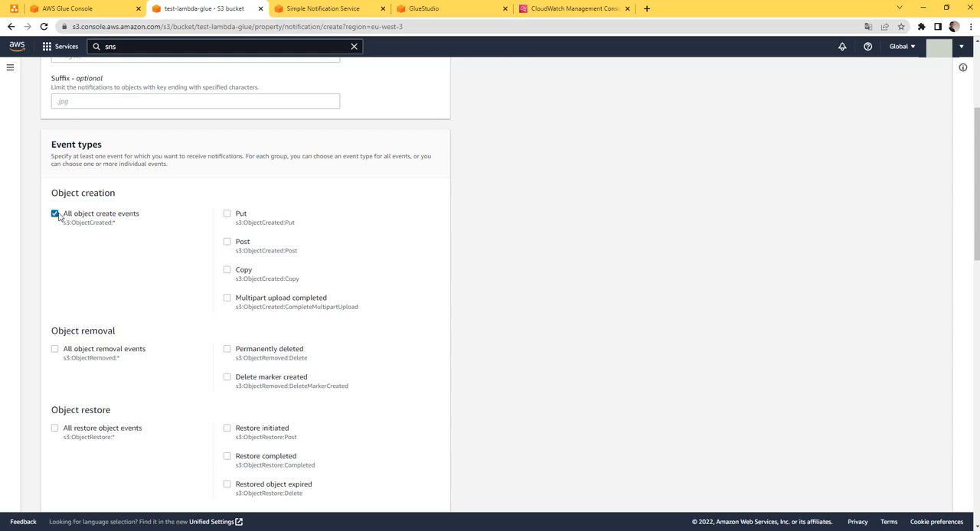
Set the event notification's destination to the SNS topic test-glue-sns and save the notification
{"action": "scroll", "coordinate": [181, 266], "scroll_direction": "down", "scroll_amount": 2}
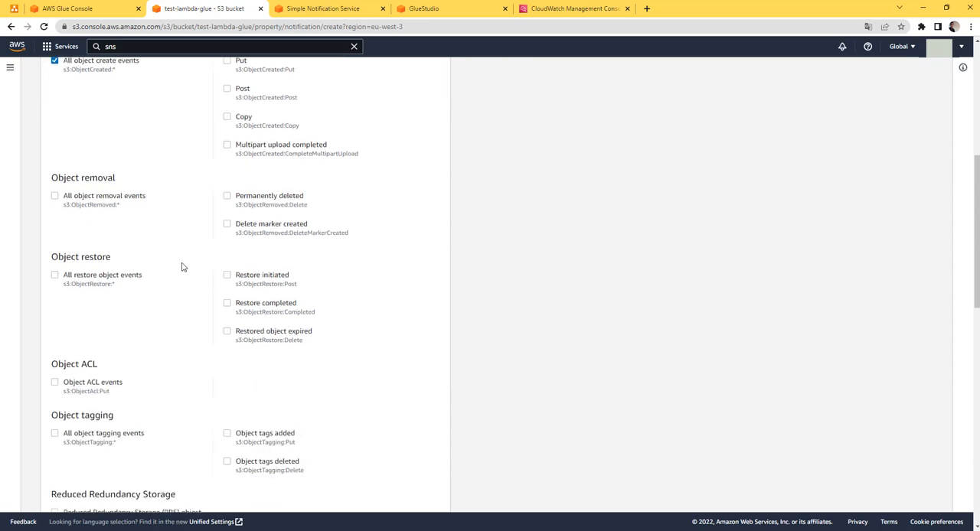
{"action": "scroll", "coordinate": [182, 266], "scroll_direction": "down", "scroll_amount": 3}
{"action": "scroll", "coordinate": [124, 350], "scroll_direction": "down", "scroll_amount": 3}
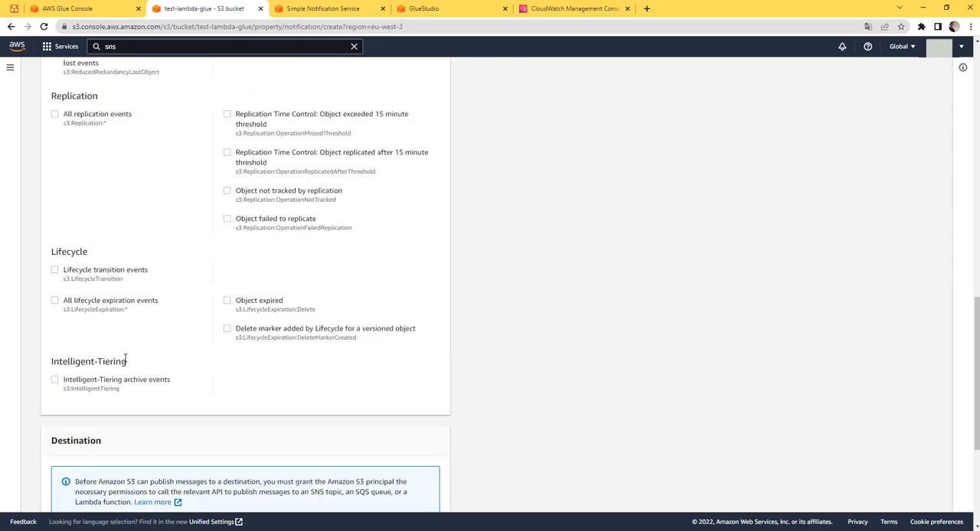
{"action": "scroll", "coordinate": [125, 360], "scroll_direction": "down", "scroll_amount": 3}
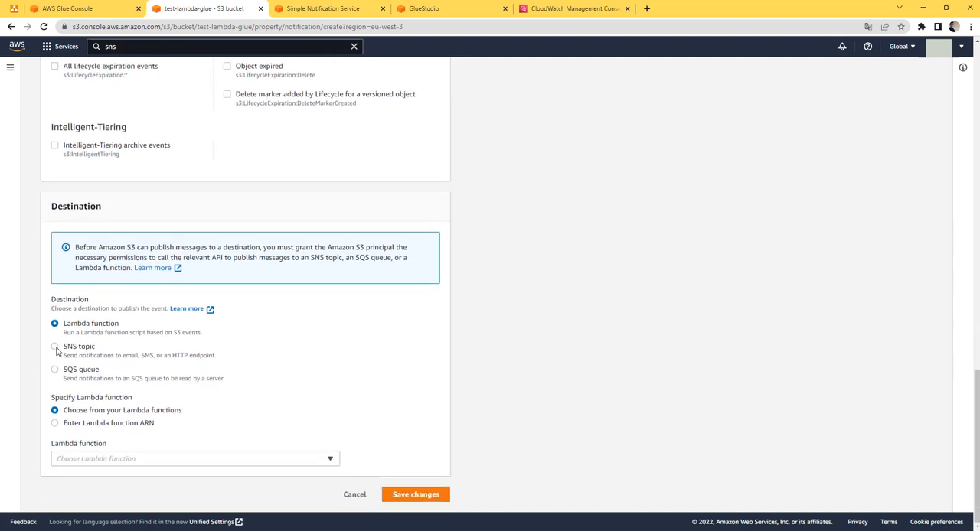
{"action": "left_click", "coordinate": [55, 346]}
{"action": "left_click", "coordinate": [177, 458]}
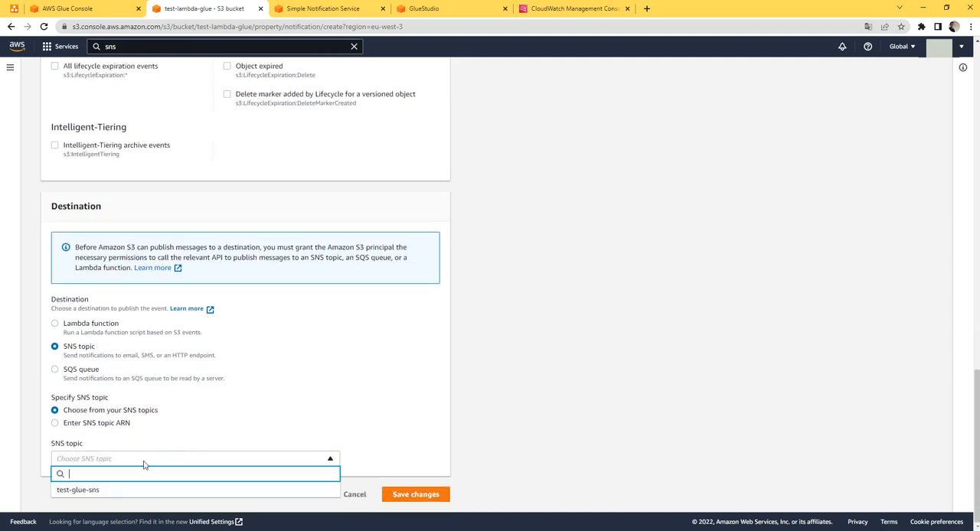
{"action": "left_click", "coordinate": [123, 491]}
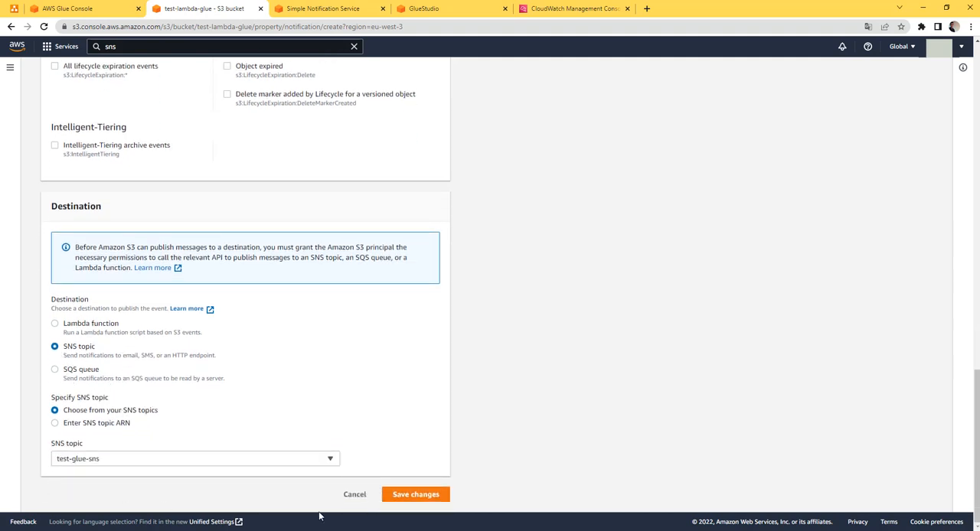
{"action": "left_click", "coordinate": [416, 494]}
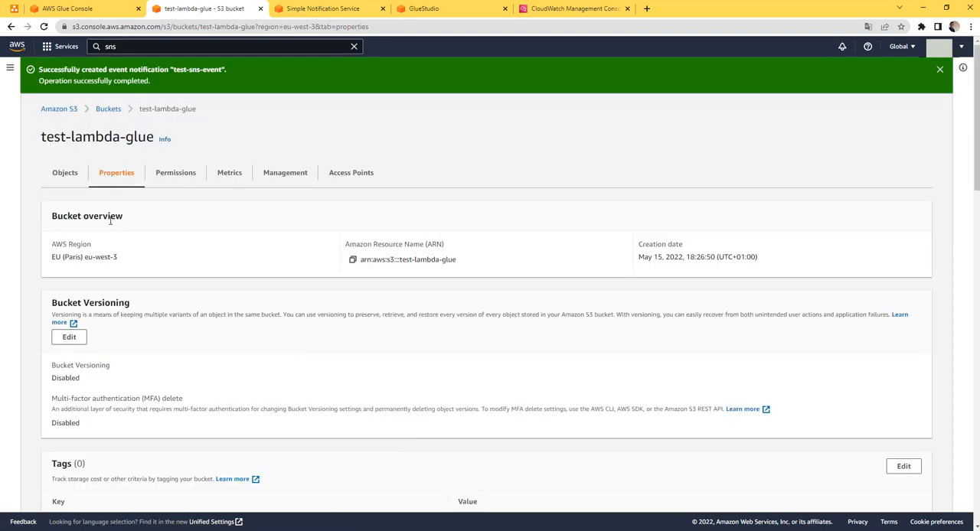
Review the bucket's event notifications list, then view the pipeline architecture diagram youtube.drawio.png in Photos
{"action": "scroll", "coordinate": [158, 212], "scroll_direction": "down", "scroll_amount": 8}
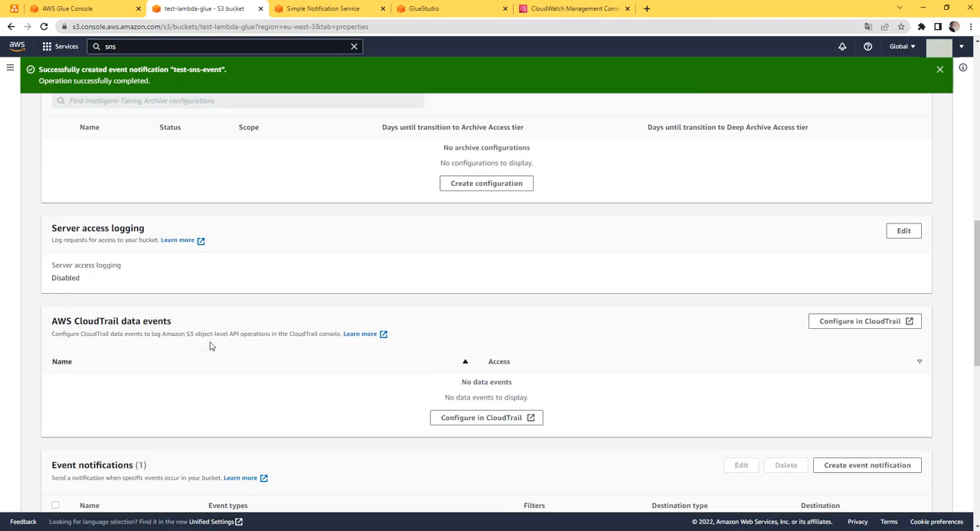
{"action": "scroll", "coordinate": [214, 346], "scroll_direction": "down", "scroll_amount": 1}
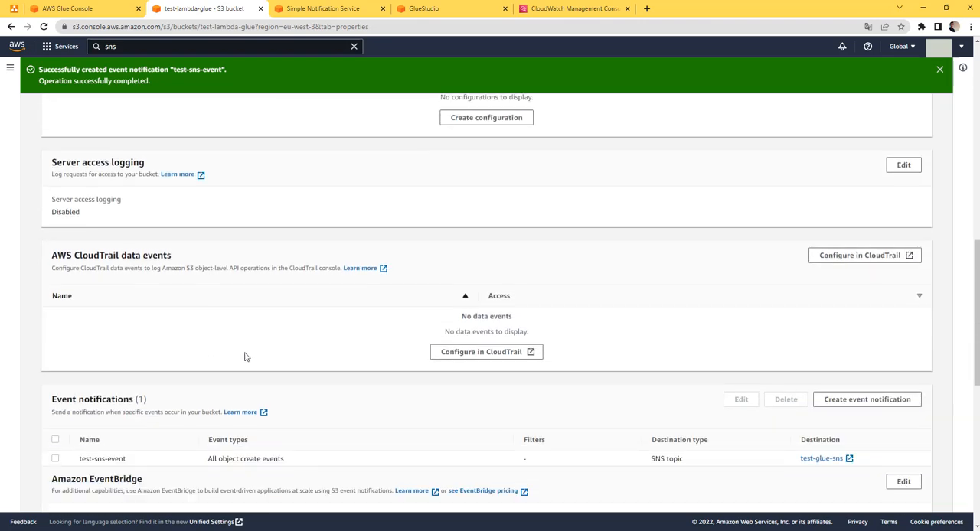
{"action": "scroll", "coordinate": [245, 356], "scroll_direction": "down", "scroll_amount": 1}
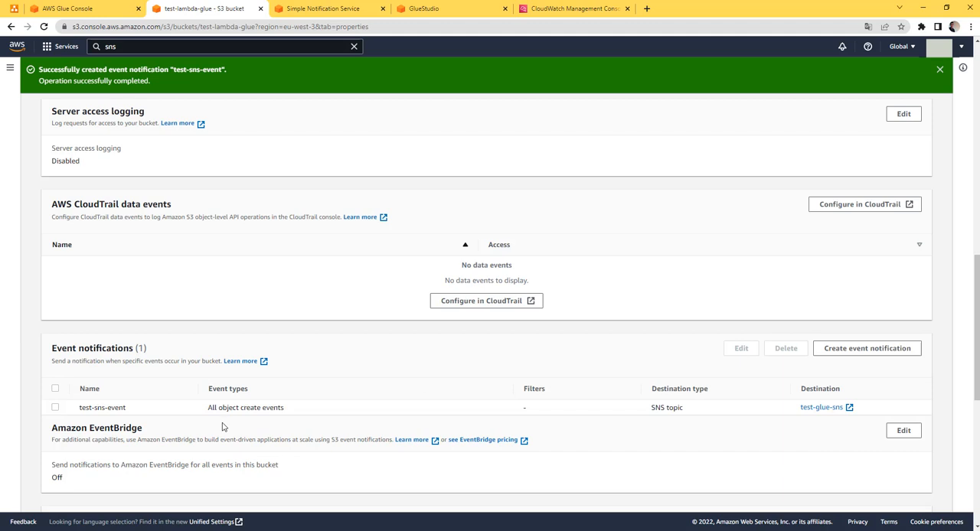
{"action": "left_click", "coordinate": [119, 530]}
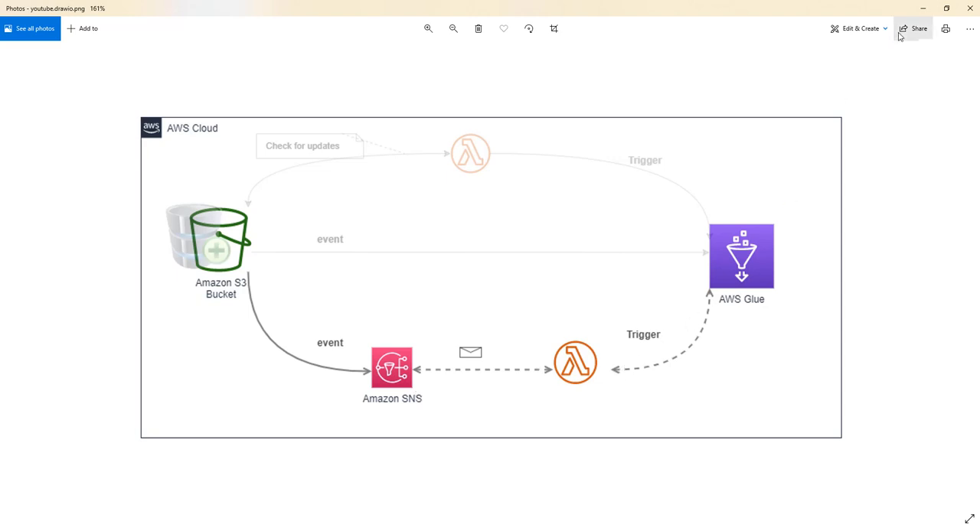
{"action": "left_click", "coordinate": [922, 9]}
Search the AWS services for Lambda and open its functions page in a new browser tab
{"action": "scroll", "coordinate": [414, 230], "scroll_direction": "up", "scroll_amount": 3}
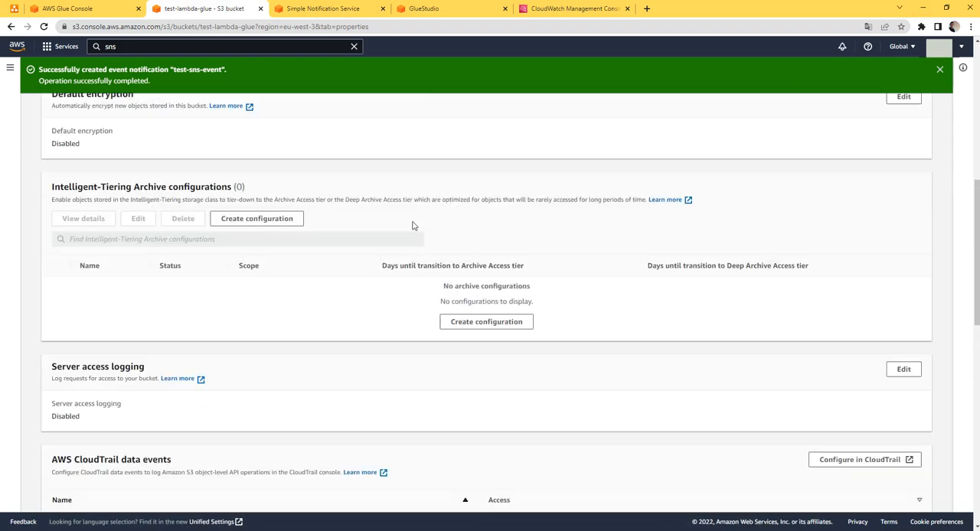
{"action": "double_click", "coordinate": [111, 47]}
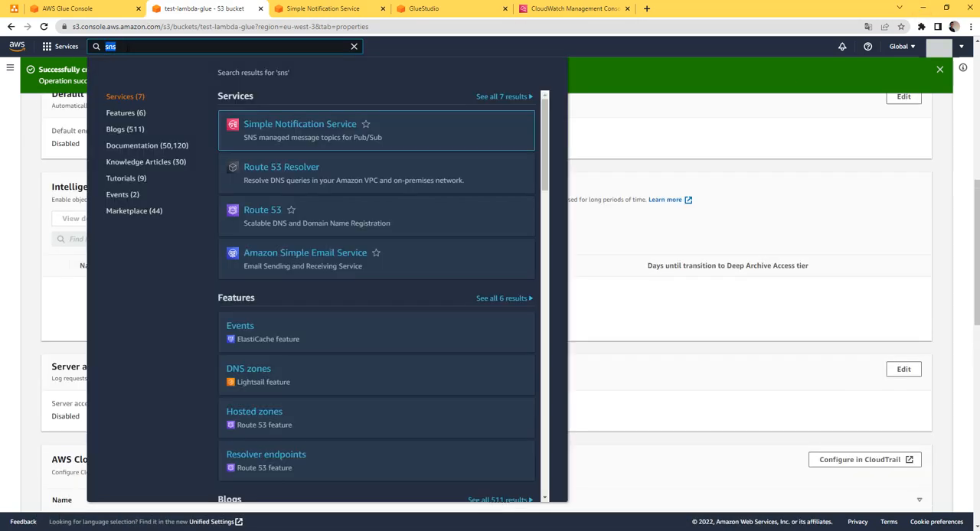
{"action": "type", "text": "lmabda"}
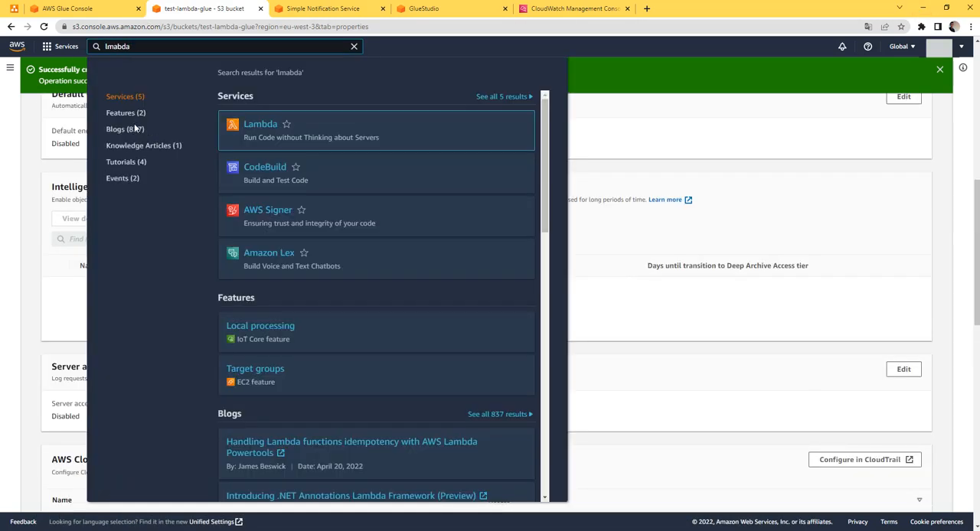
{"action": "middle_click", "coordinate": [253, 125]}
{"action": "left_click", "coordinate": [439, 9]}
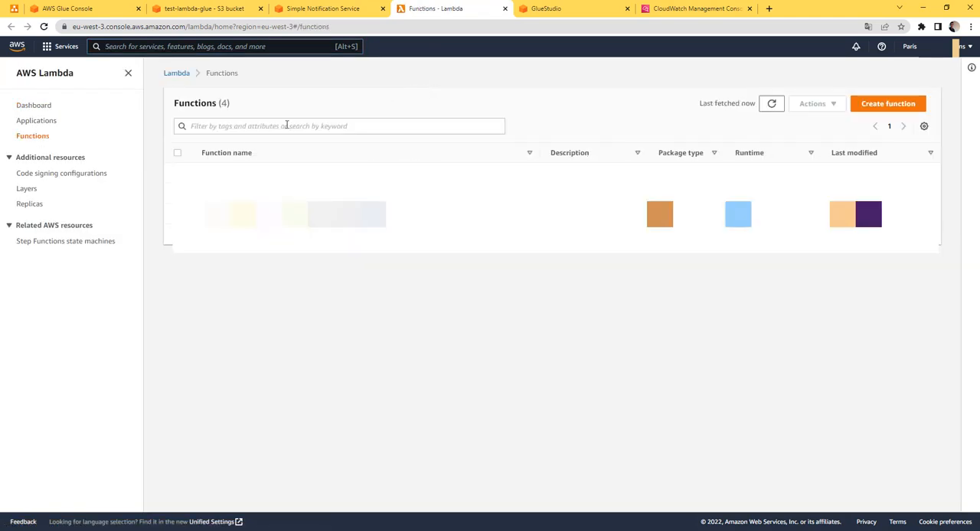
Start authoring a new Lambda function from scratch and name it test-glue-lambda
{"action": "left_click", "coordinate": [907, 106]}
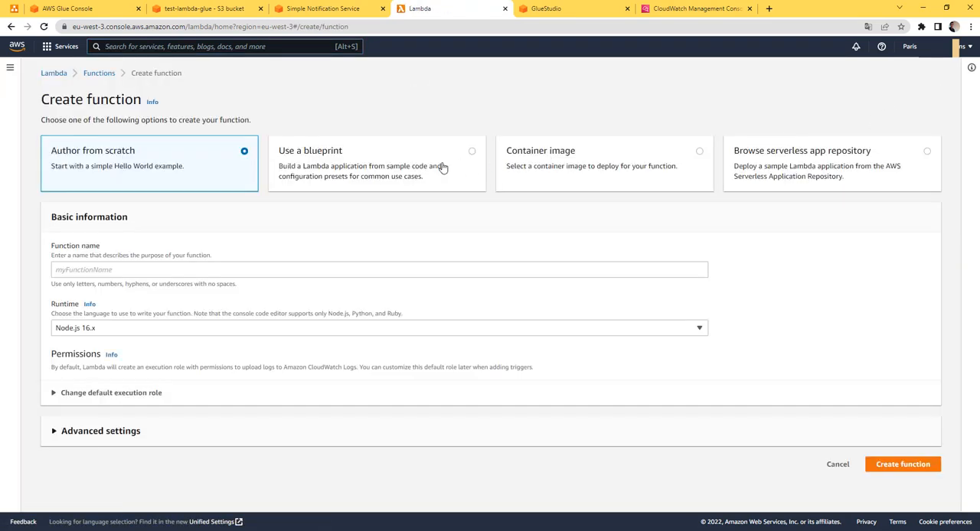
{"action": "left_click", "coordinate": [177, 271]}
{"action": "type", "text": "tes-glue"}
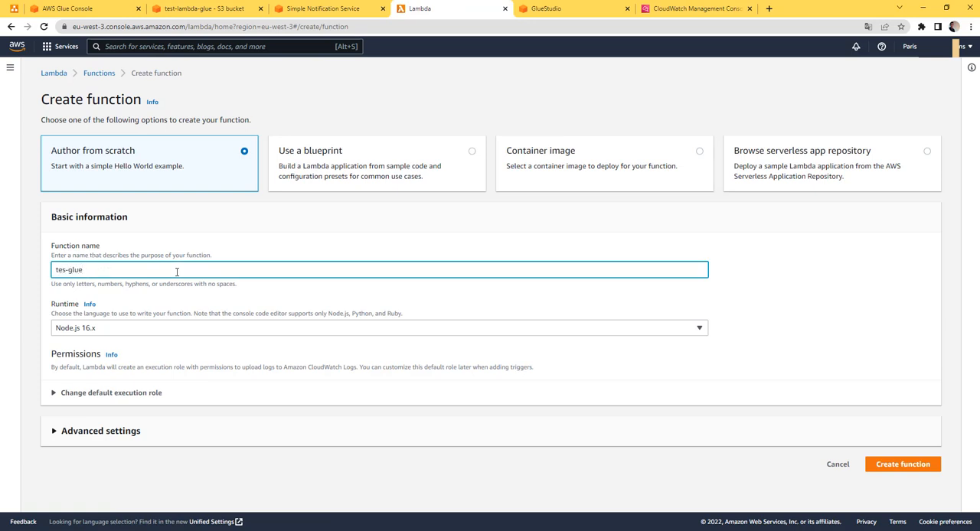
{"action": "key", "text": "BackSpace"}
{"action": "key", "text": "BackSpace"}
{"action": "key", "text": "BackSpace"}
{"action": "type", "text": "t-glue-lam"}
Choose Python 3.8 as the function's runtime and create the function
{"action": "left_click", "coordinate": [156, 330]}
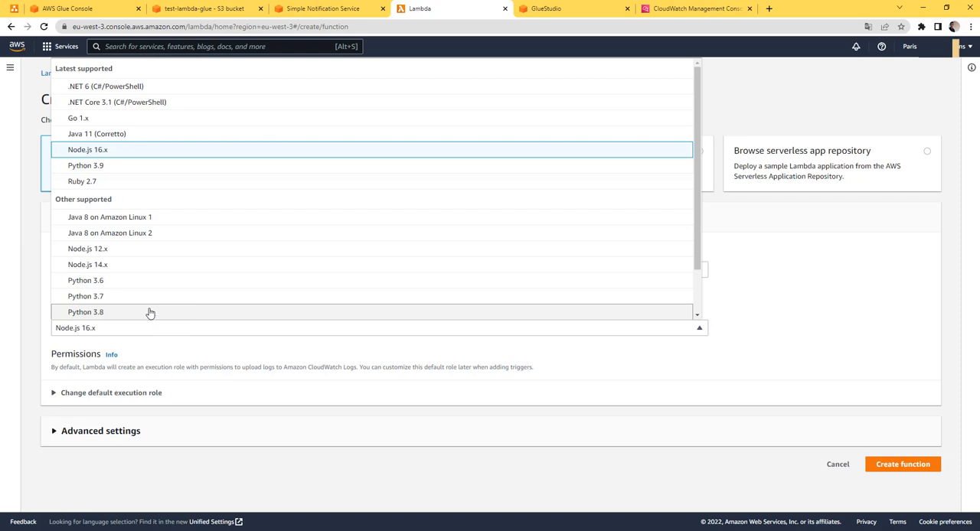
{"action": "left_click", "coordinate": [149, 312]}
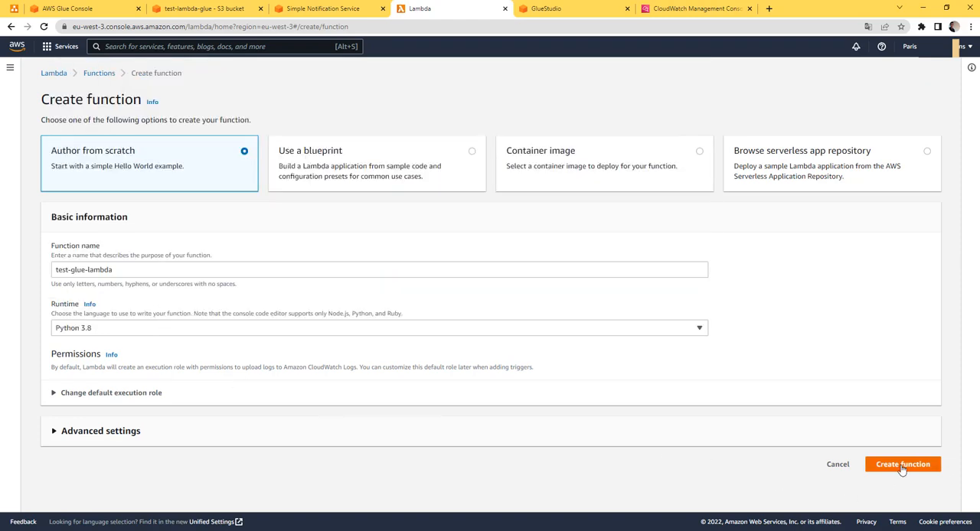
{"action": "left_click", "coordinate": [903, 465]}
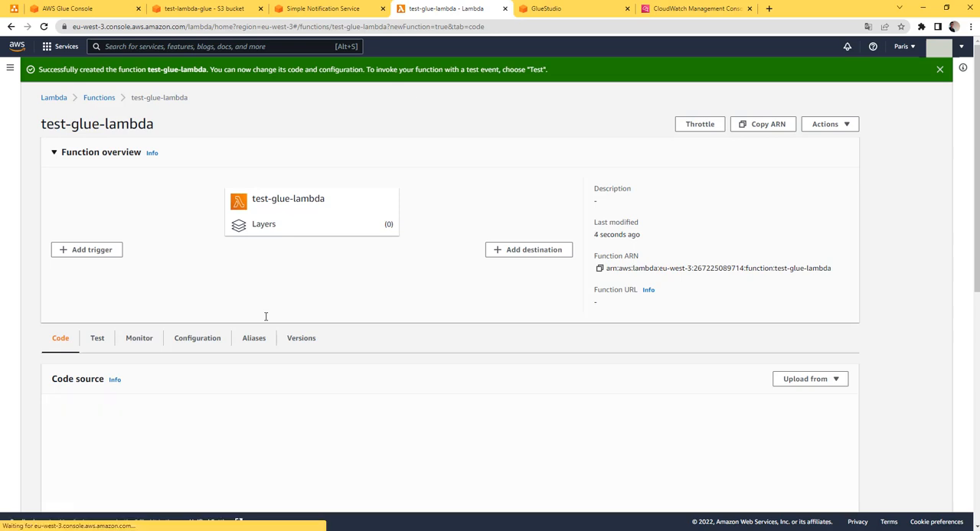
Examine the permissions configuration of test-glue-lambda, including its execution role, resource summary and resource-based policy
{"action": "left_click", "coordinate": [197, 338]}
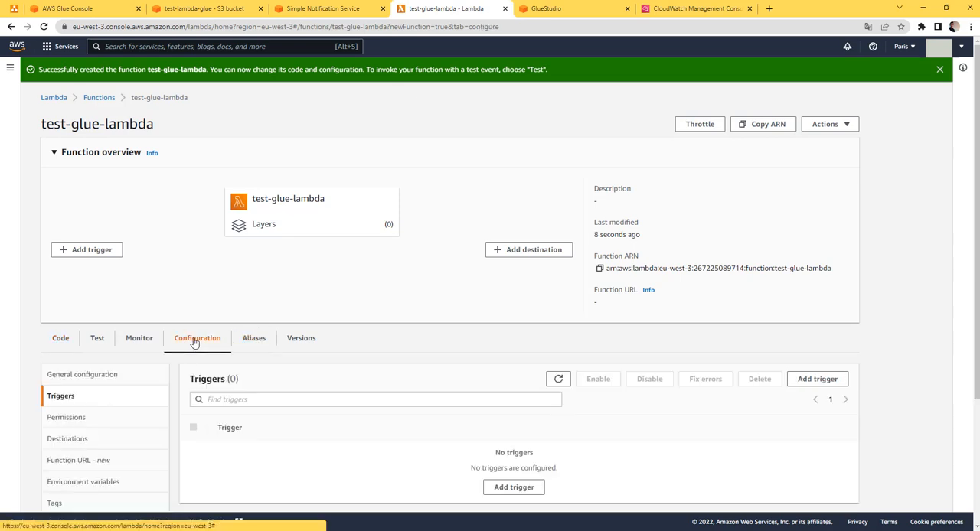
{"action": "scroll", "coordinate": [196, 342], "scroll_direction": "down", "scroll_amount": 2}
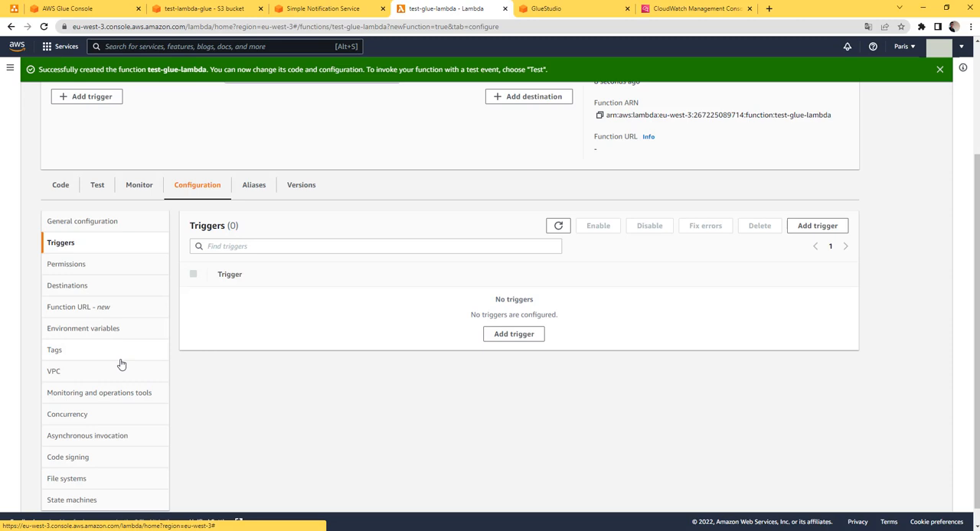
{"action": "left_click", "coordinate": [107, 273]}
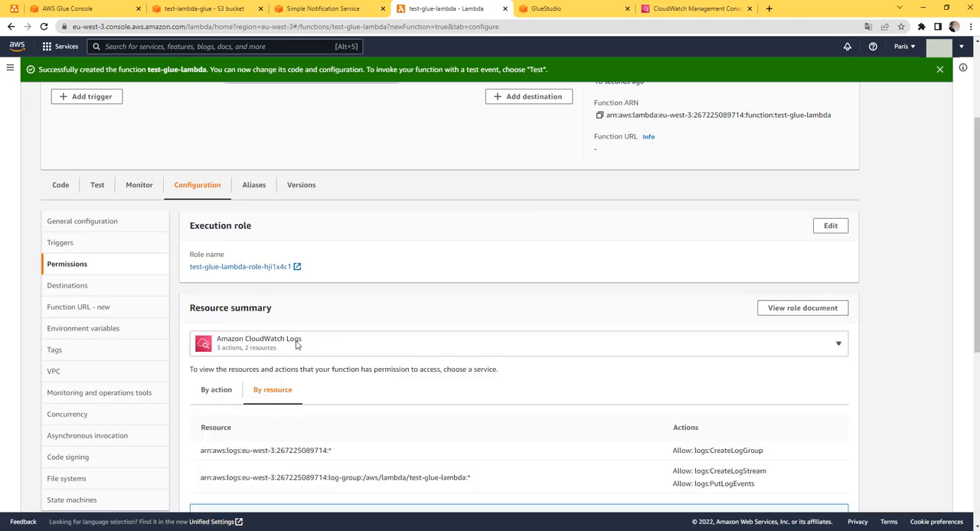
{"action": "scroll", "coordinate": [394, 371], "scroll_direction": "down", "scroll_amount": 2}
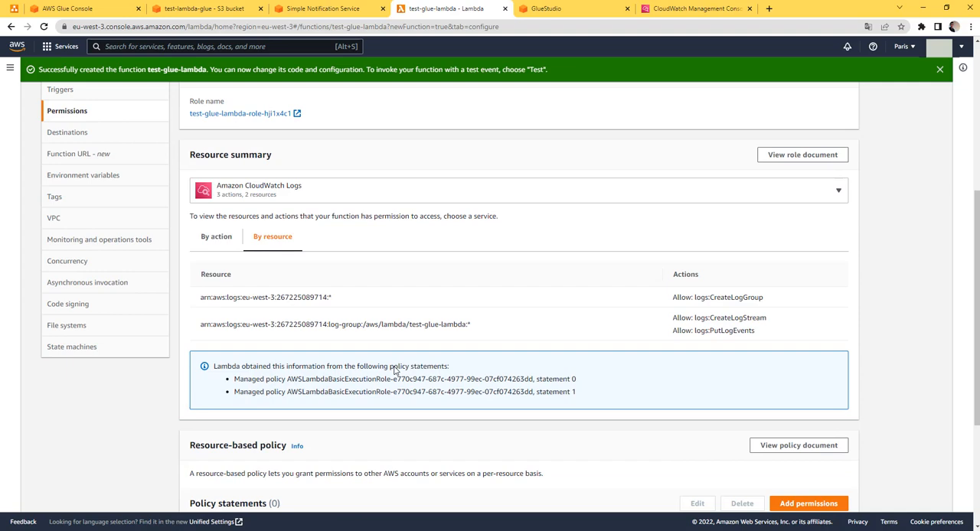
{"action": "scroll", "coordinate": [395, 371], "scroll_direction": "down", "scroll_amount": 1}
{"action": "scroll", "coordinate": [395, 371], "scroll_direction": "down", "scroll_amount": 1}
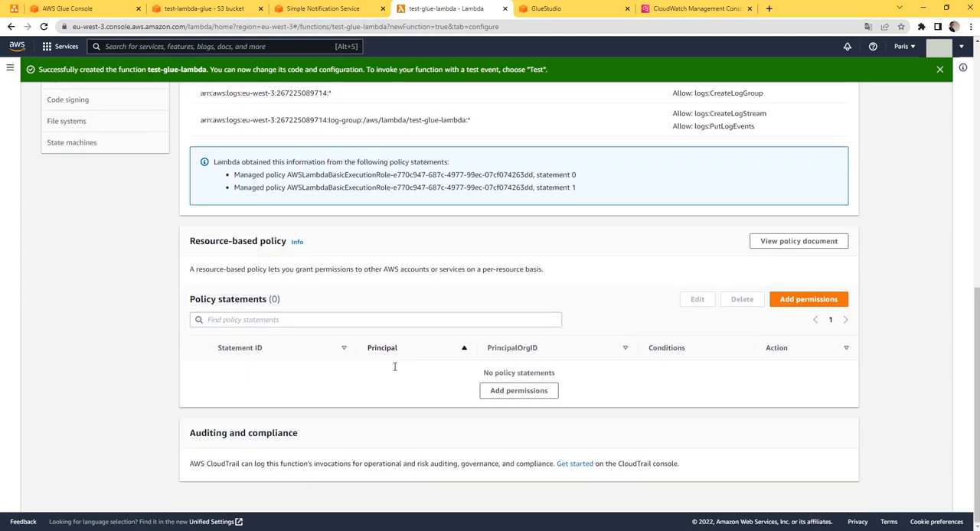
{"action": "scroll", "coordinate": [395, 366], "scroll_direction": "up", "scroll_amount": 5}
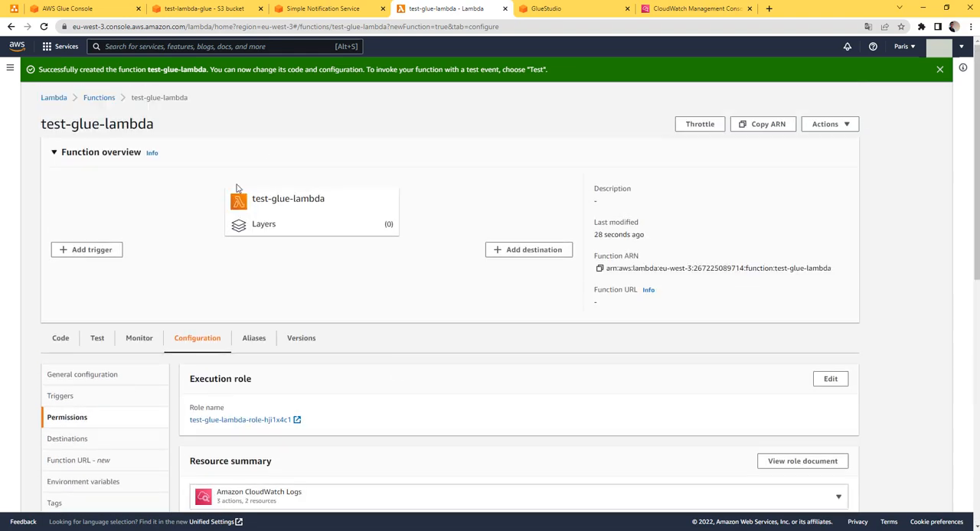
Return to the function's code and save a private test event named test with the hello-world template
{"action": "left_click", "coordinate": [277, 228]}
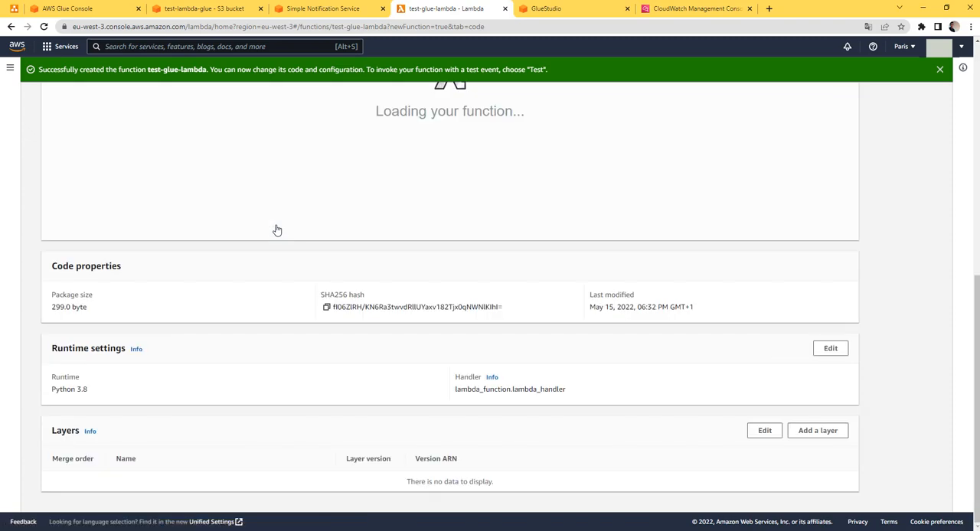
{"action": "scroll", "coordinate": [304, 245], "scroll_direction": "up", "scroll_amount": 3}
{"action": "left_click", "coordinate": [235, 290]}
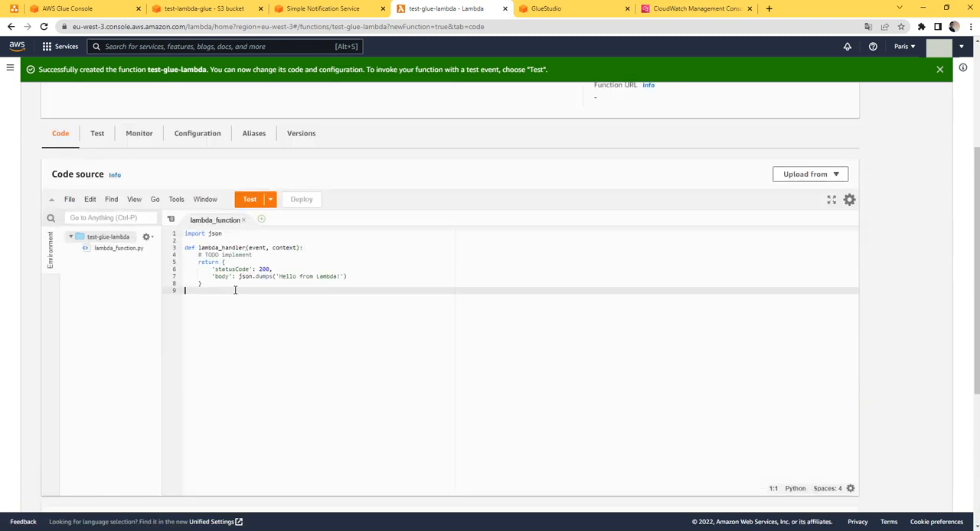
{"action": "left_click", "coordinate": [250, 201]}
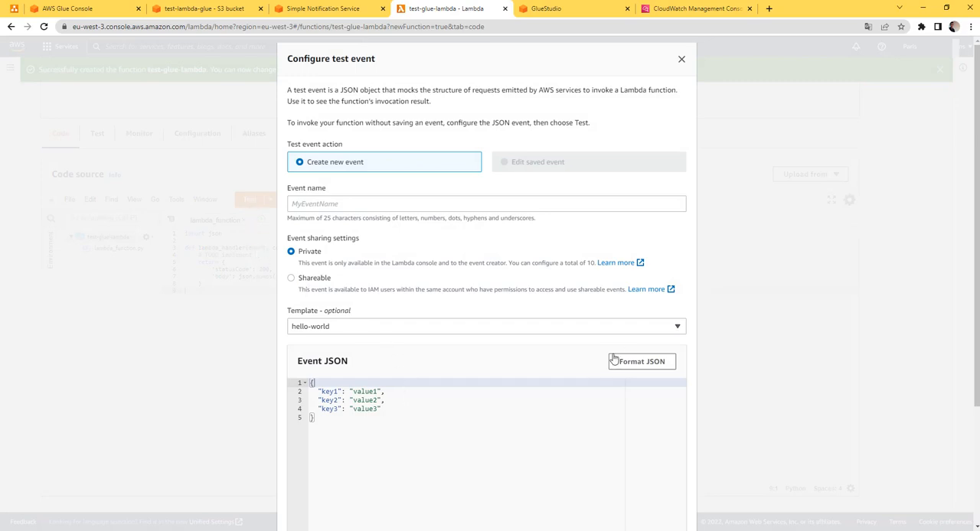
{"action": "scroll", "coordinate": [615, 360], "scroll_direction": "down", "scroll_amount": 3}
{"action": "left_click", "coordinate": [678, 506]}
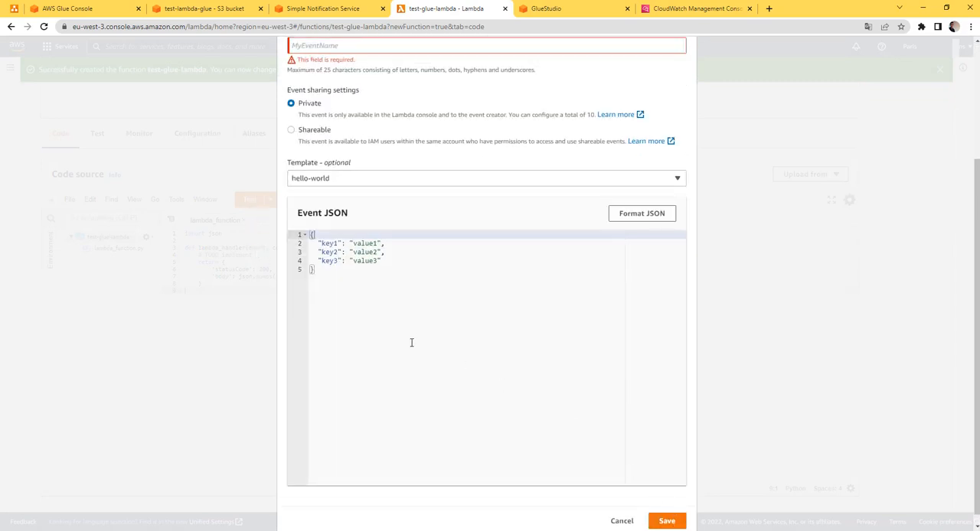
{"action": "scroll", "coordinate": [389, 233], "scroll_direction": "up", "scroll_amount": 3}
{"action": "left_click", "coordinate": [338, 200]}
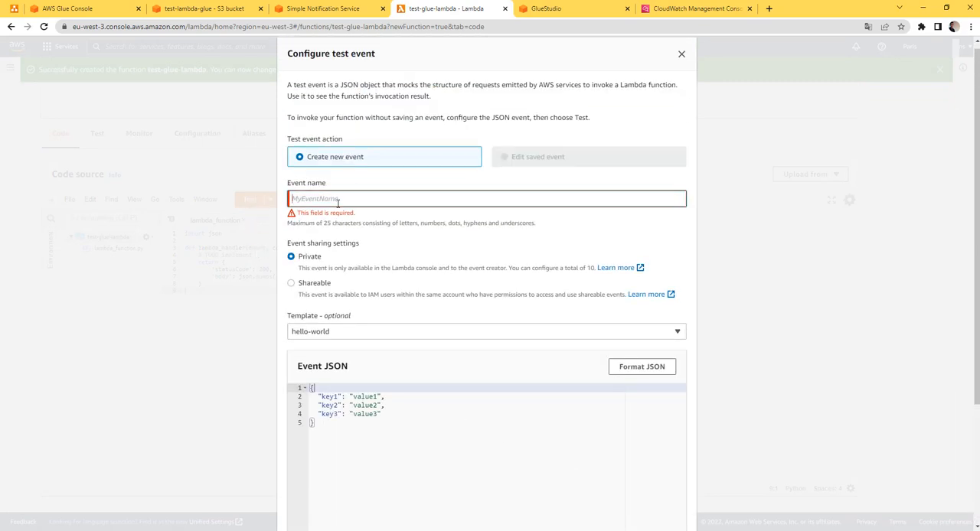
{"action": "type", "text": "test"}
{"action": "scroll", "coordinate": [530, 308], "scroll_direction": "down", "scroll_amount": 5}
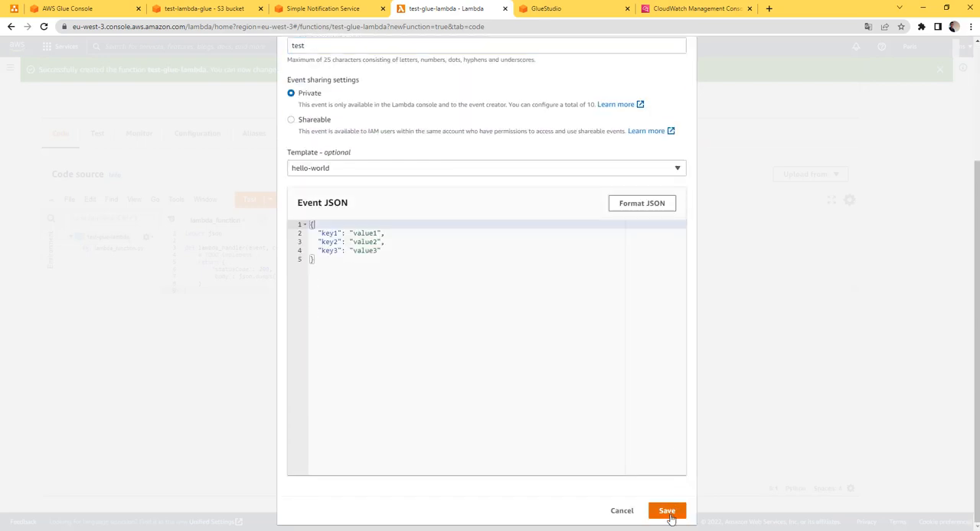
{"action": "left_click", "coordinate": [666, 509]}
Run the function with the test event, check the execution results and return to the lambda_function code
{"action": "scroll", "coordinate": [441, 302], "scroll_direction": "down", "scroll_amount": 2}
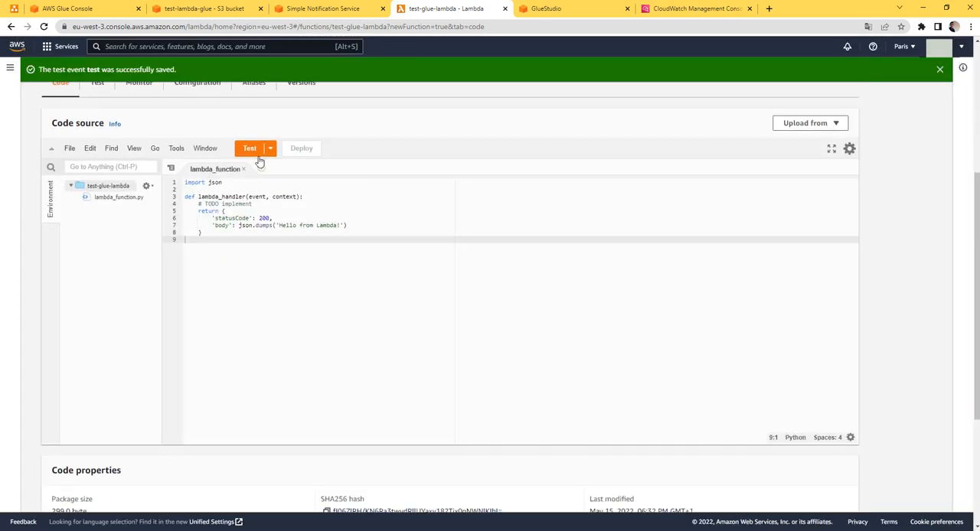
{"action": "left_click", "coordinate": [253, 151]}
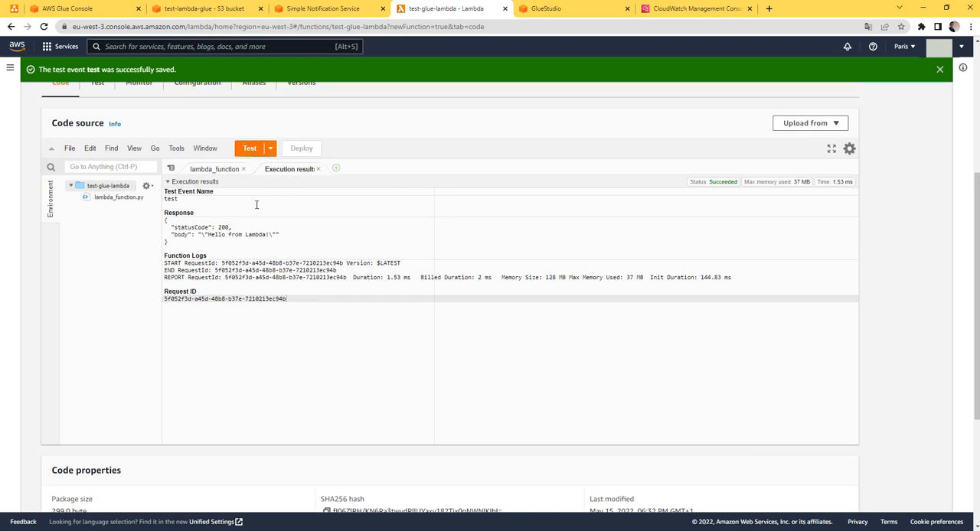
{"action": "left_click", "coordinate": [216, 264]}
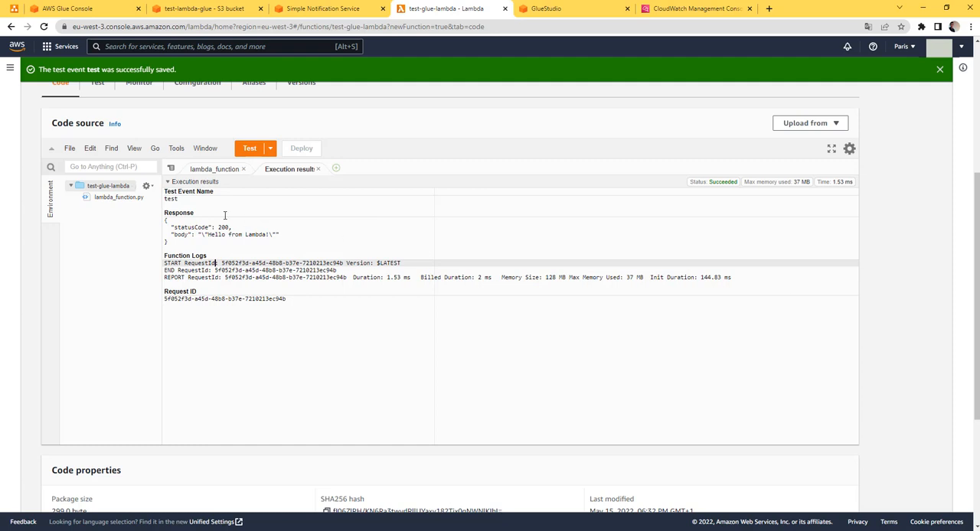
{"action": "left_click", "coordinate": [213, 169]}
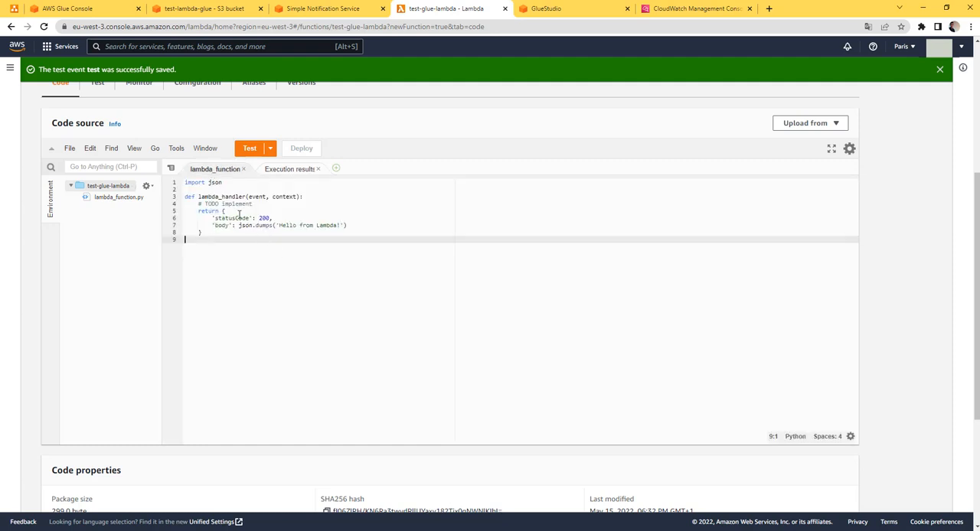
Replace the TODO comment in lambda_handler with print(event) and deploy the updated function code
{"action": "left_click", "coordinate": [264, 202]}
{"action": "left_click_drag", "start_coordinate": [247, 203], "coordinate": [195, 204]}
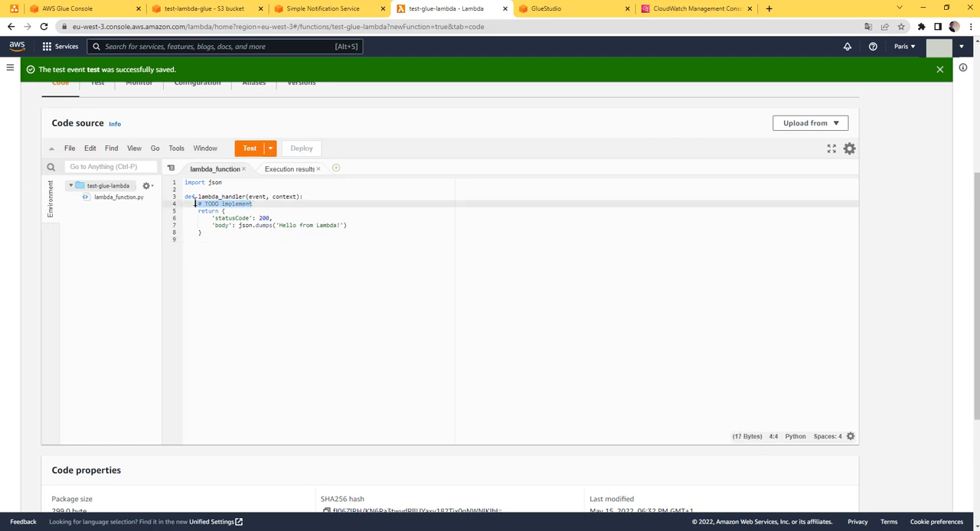
{"action": "key", "text": "BackSpace"}
{"action": "key", "text": "Return"}
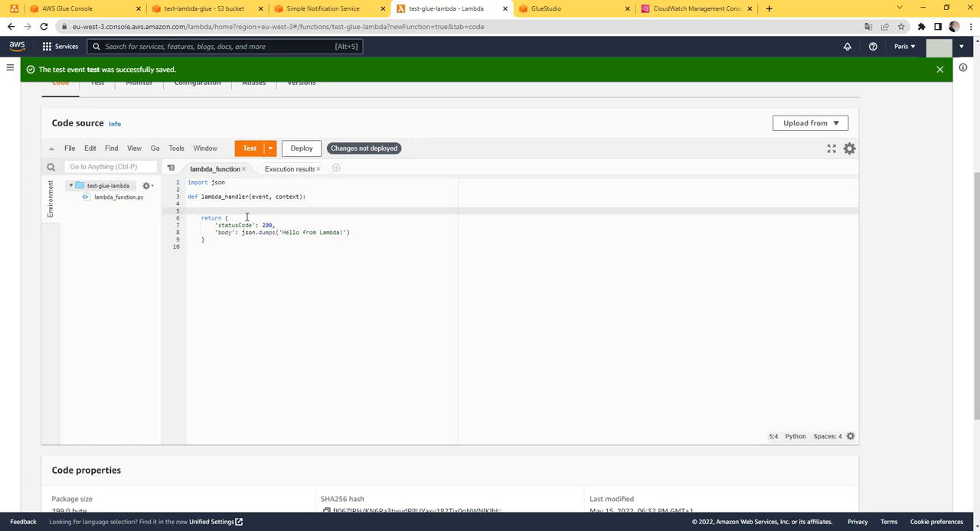
{"action": "type", "text": "print(event"}
{"action": "key", "text": "Return"}
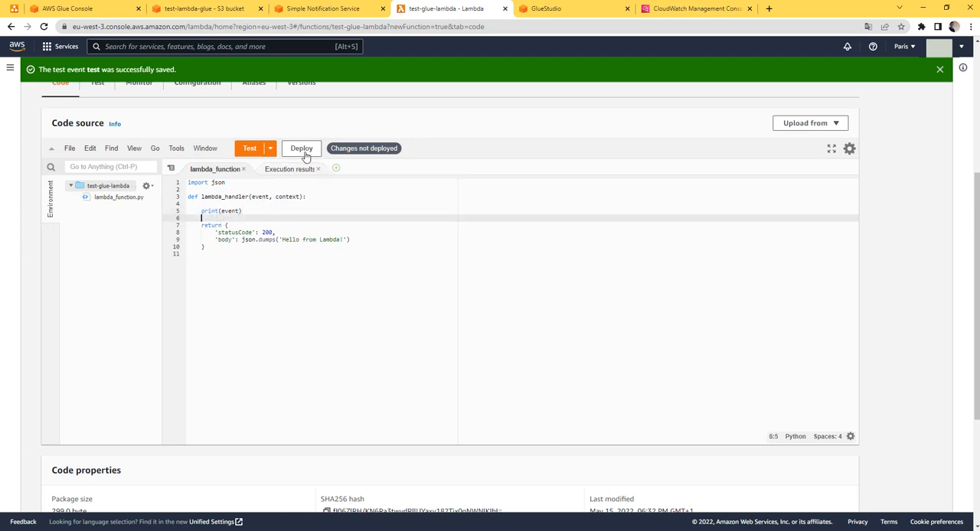
{"action": "left_click", "coordinate": [306, 151]}
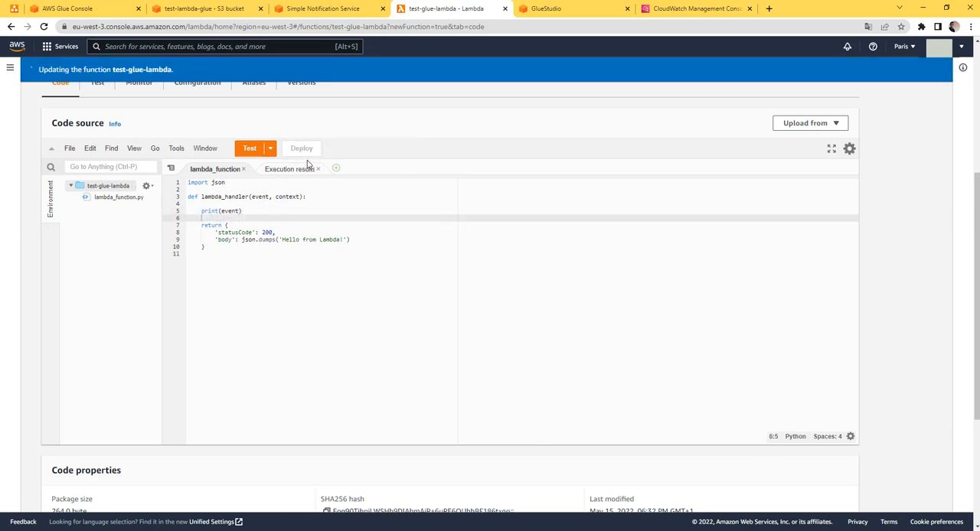
Run the test event again, check the printed event in the function logs and return to the lambda_function code
{"action": "left_click", "coordinate": [249, 150]}
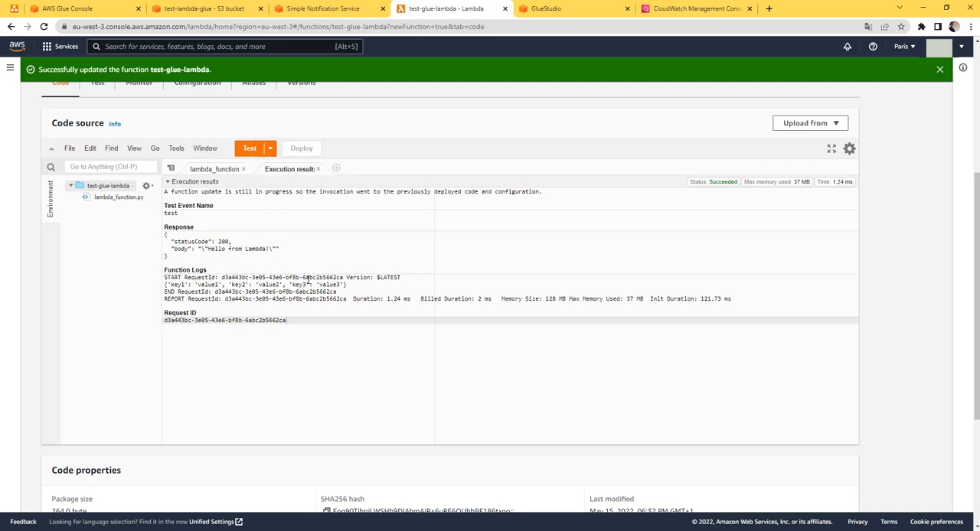
{"action": "left_click_drag", "start_coordinate": [350, 284], "coordinate": [167, 285]}
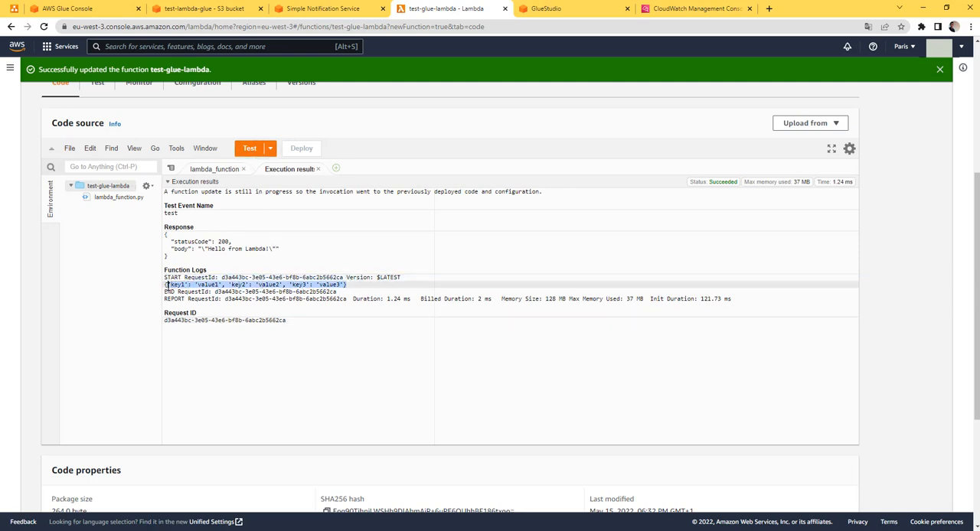
{"action": "left_click", "coordinate": [208, 170]}
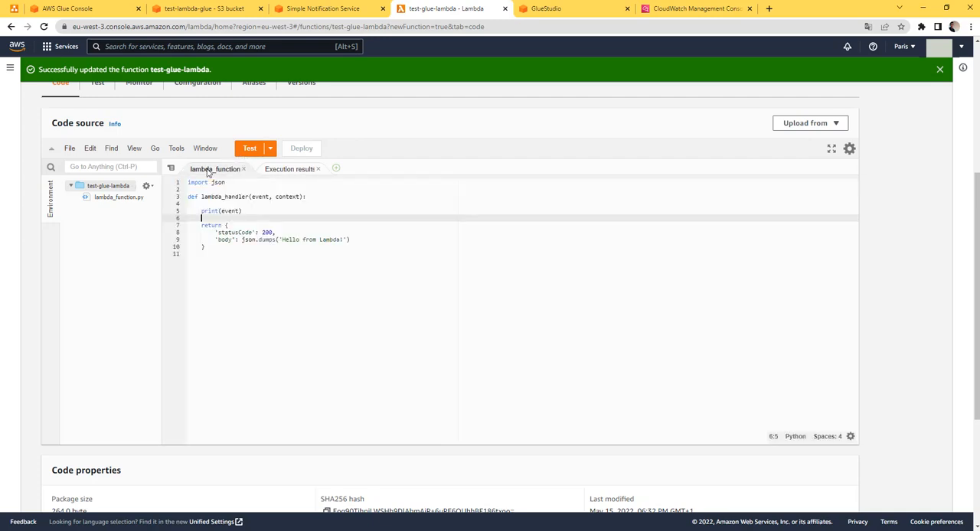
Add an SNS trigger to test-glue-lambda using the test-glue-sns topic
{"action": "scroll", "coordinate": [204, 158], "scroll_direction": "up", "scroll_amount": 4}
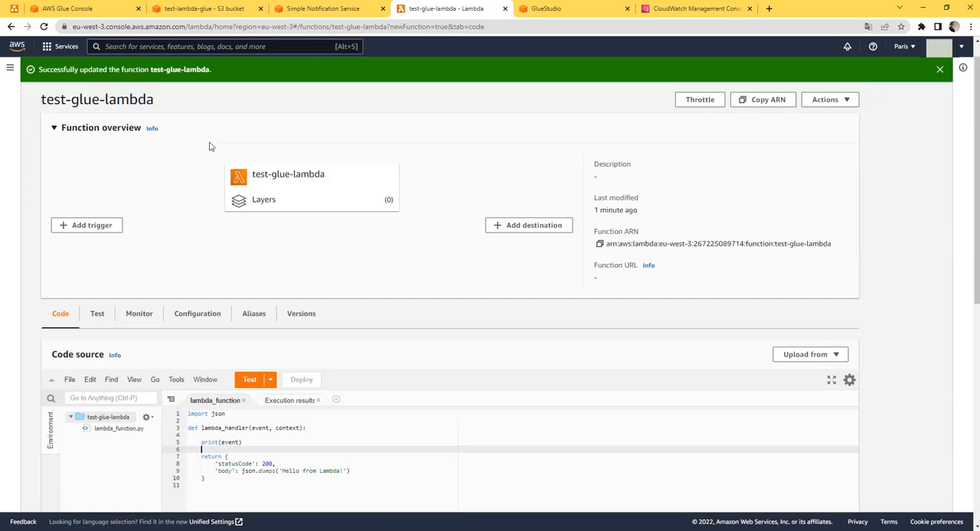
{"action": "left_click", "coordinate": [97, 250]}
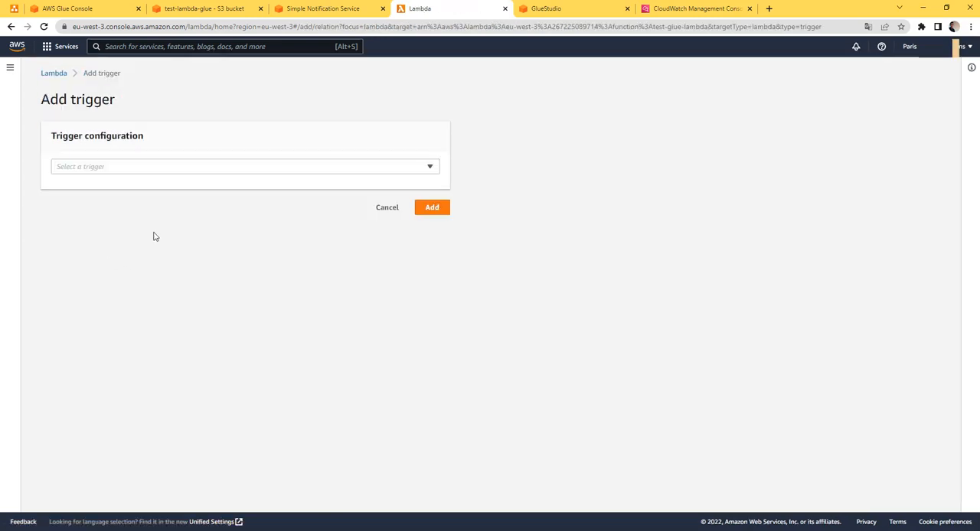
{"action": "left_click", "coordinate": [170, 170]}
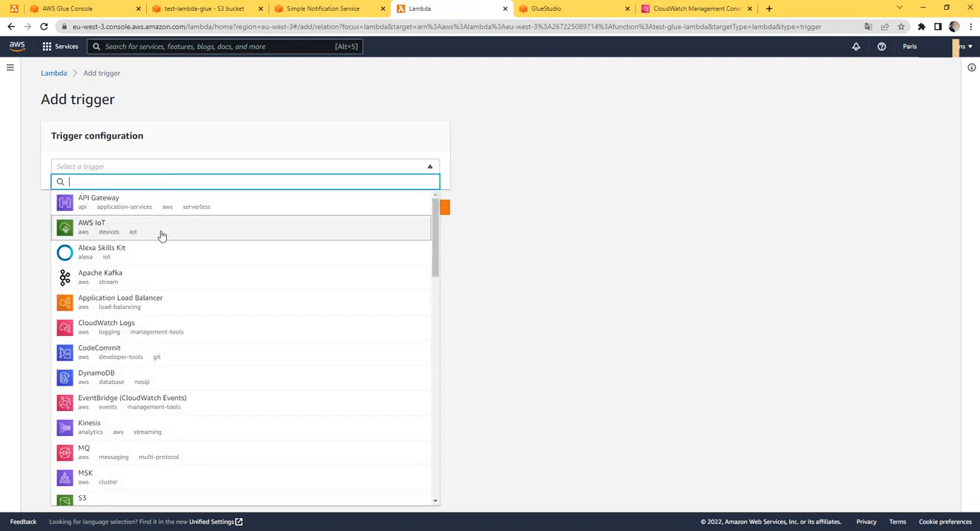
{"action": "type", "text": "sns"}
{"action": "left_click", "coordinate": [92, 205]}
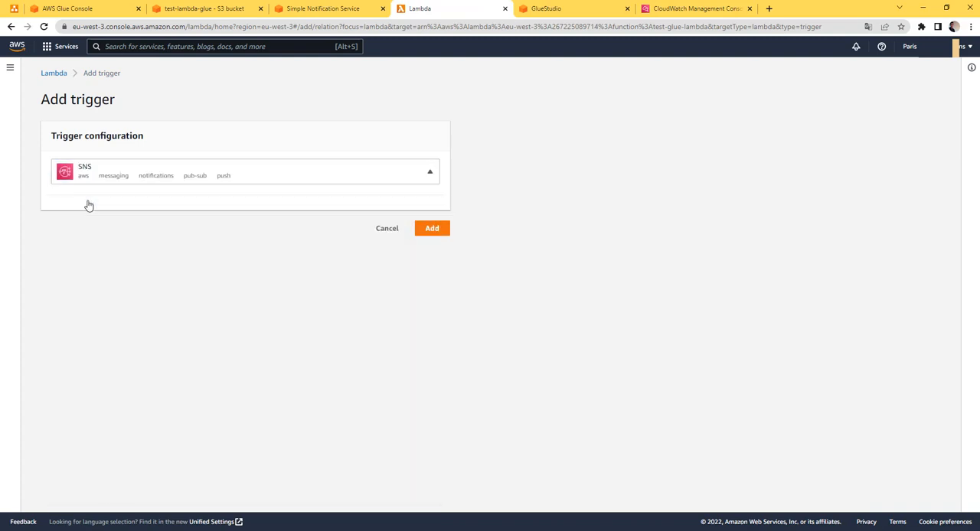
{"action": "left_click", "coordinate": [157, 219]}
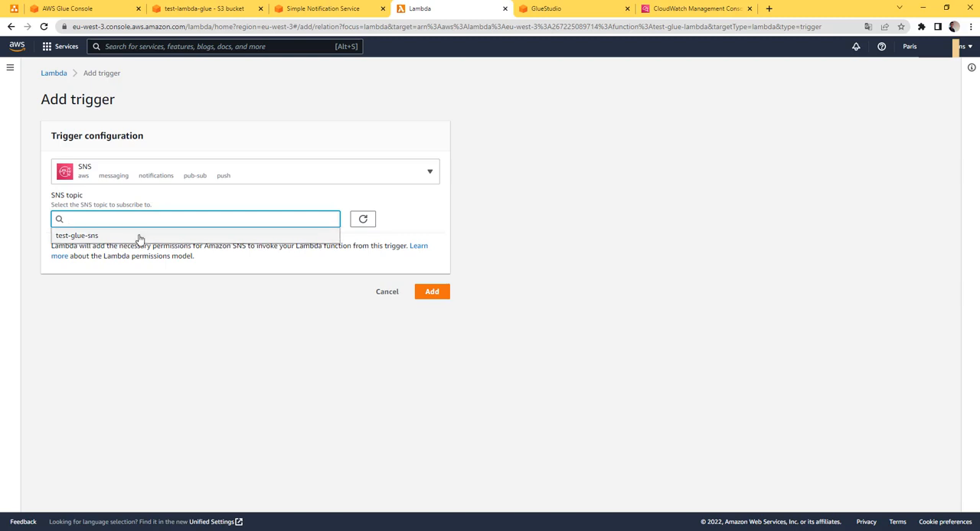
{"action": "left_click", "coordinate": [138, 236]}
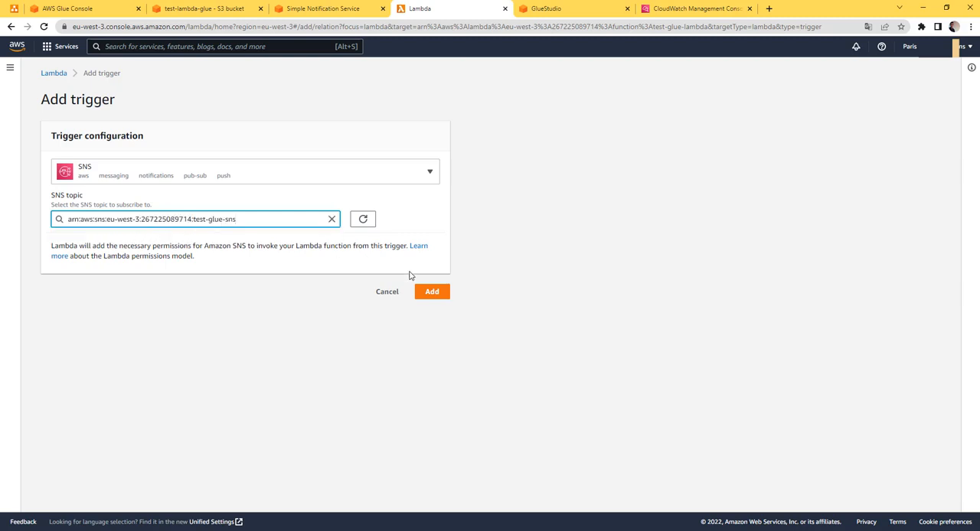
{"action": "left_click", "coordinate": [430, 293]}
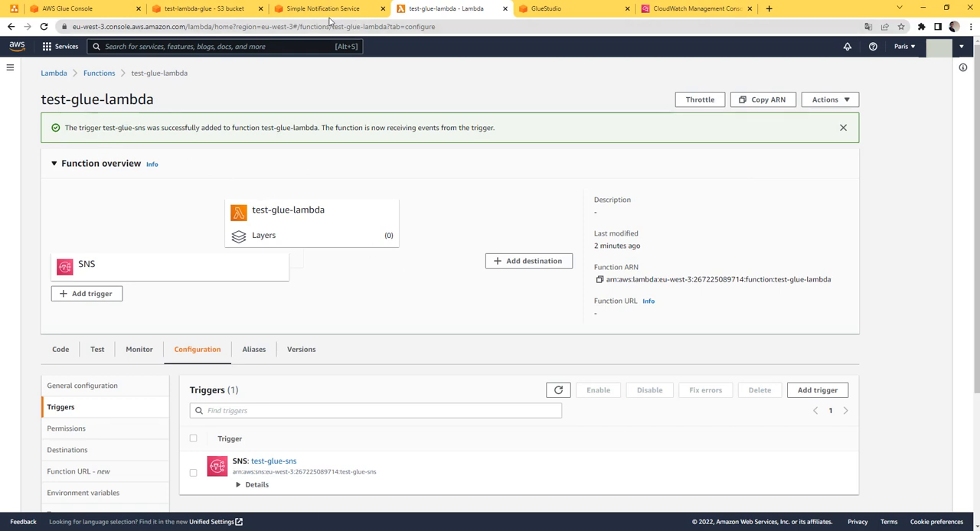
Upload the file youtube.drawio.png to the test-lambda-glue S3 bucket and return to the bucket's object list
{"action": "left_click", "coordinate": [203, 8]}
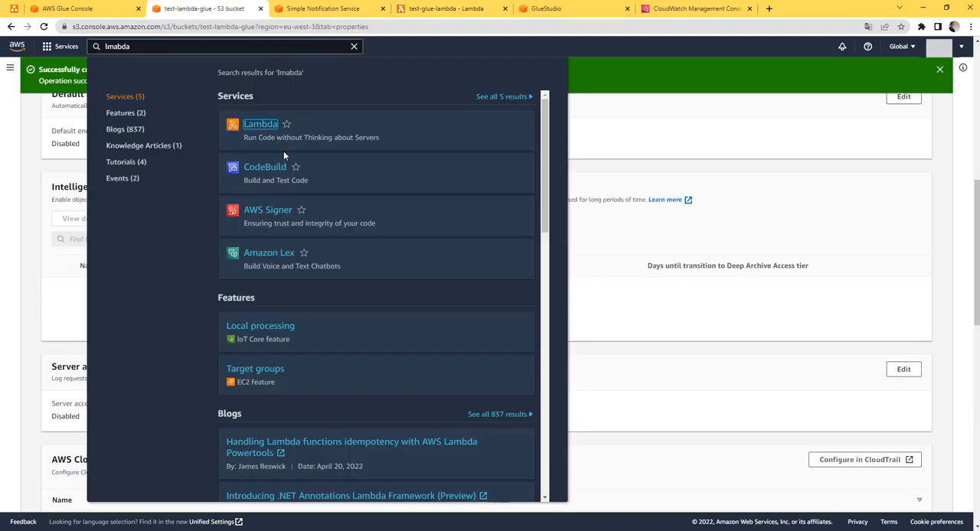
{"action": "left_click", "coordinate": [595, 195]}
{"action": "scroll", "coordinate": [280, 218], "scroll_direction": "up", "scroll_amount": 10}
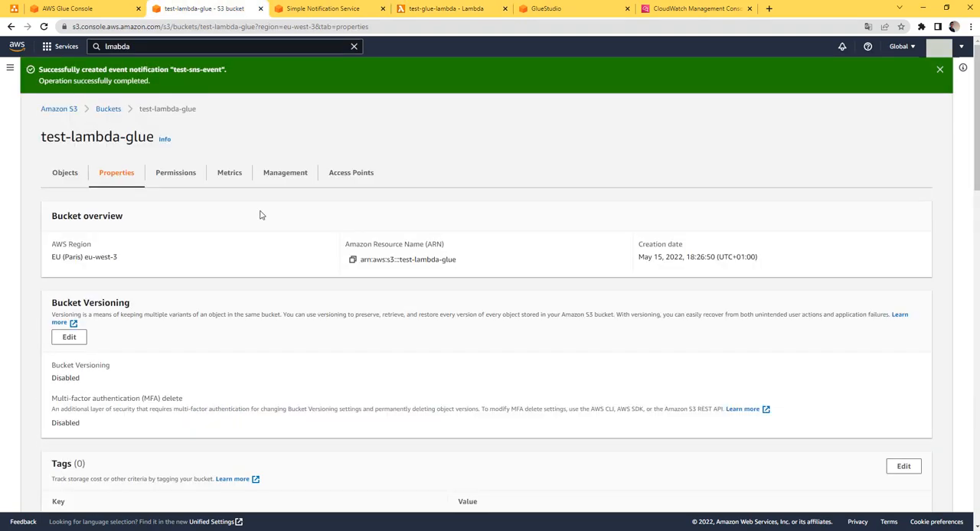
{"action": "left_click", "coordinate": [65, 173]}
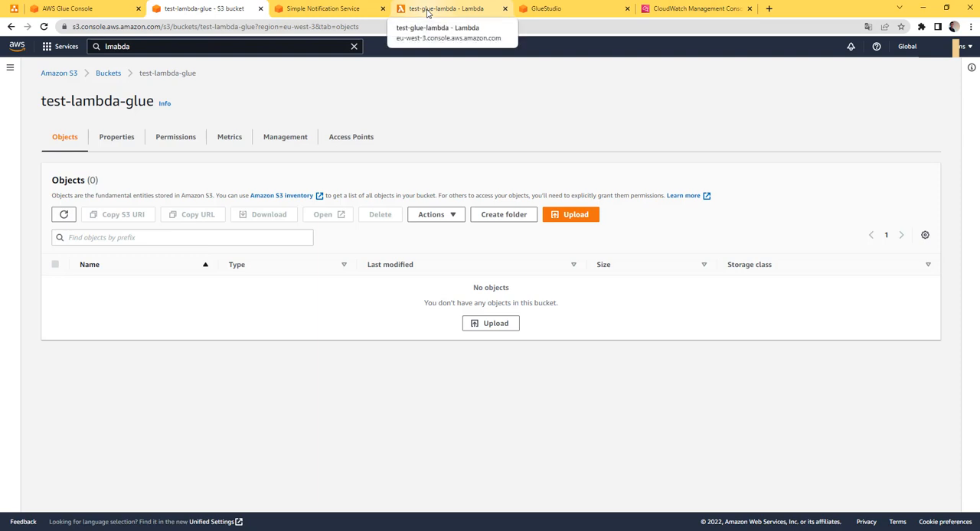
{"action": "left_click", "coordinate": [575, 215]}
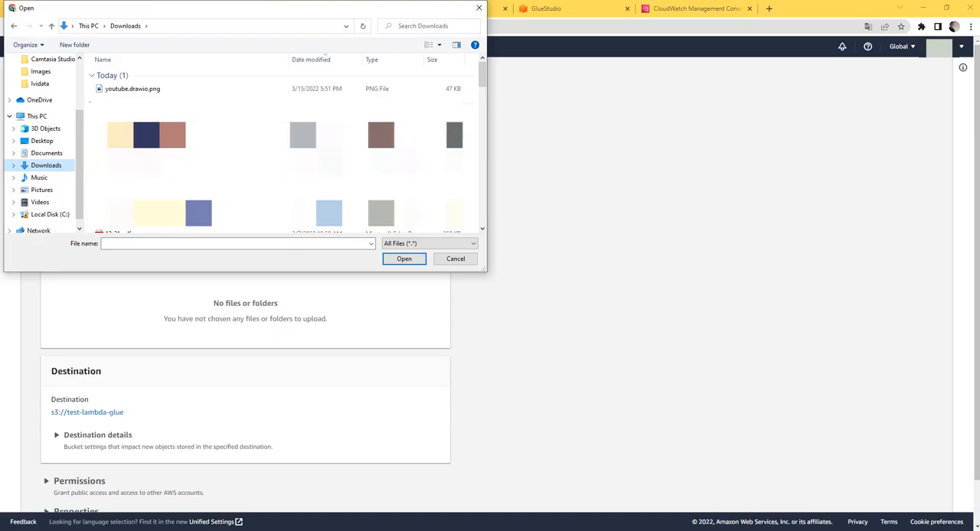
{"action": "left_click", "coordinate": [122, 85]}
{"action": "left_click", "coordinate": [403, 256]}
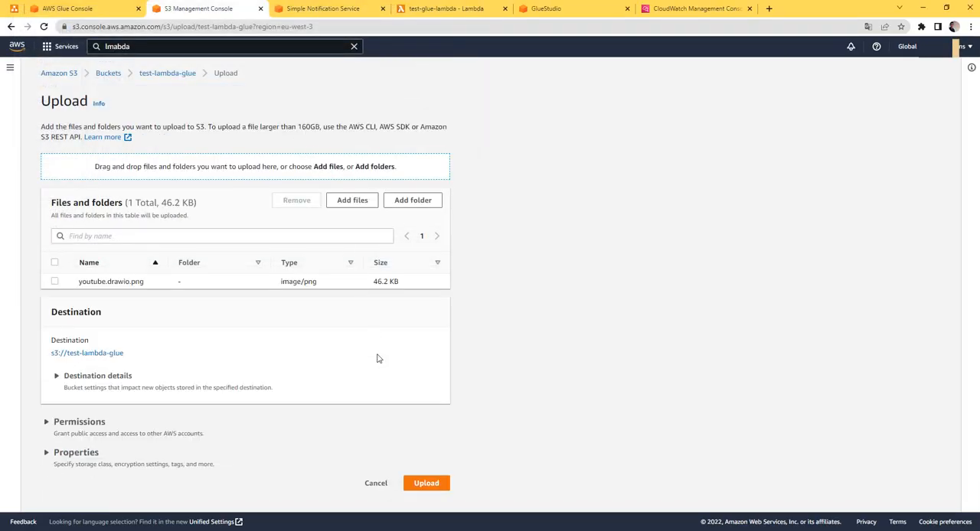
{"action": "left_click", "coordinate": [426, 484]}
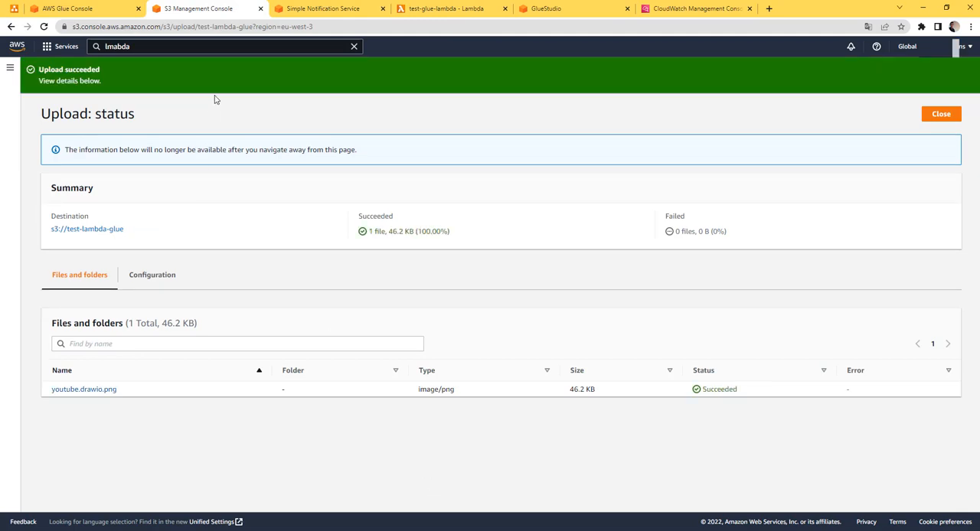
{"action": "left_click", "coordinate": [940, 114]}
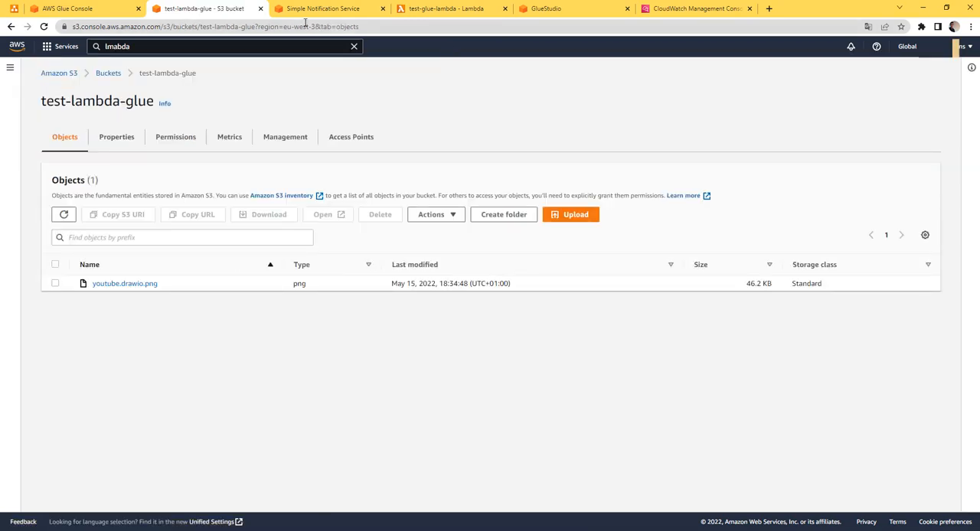
Go back to test-glue-lambda and review its CloudWatch monitoring metrics, refreshing the graphs
{"action": "left_click", "coordinate": [316, 8]}
{"action": "left_click", "coordinate": [430, 9]}
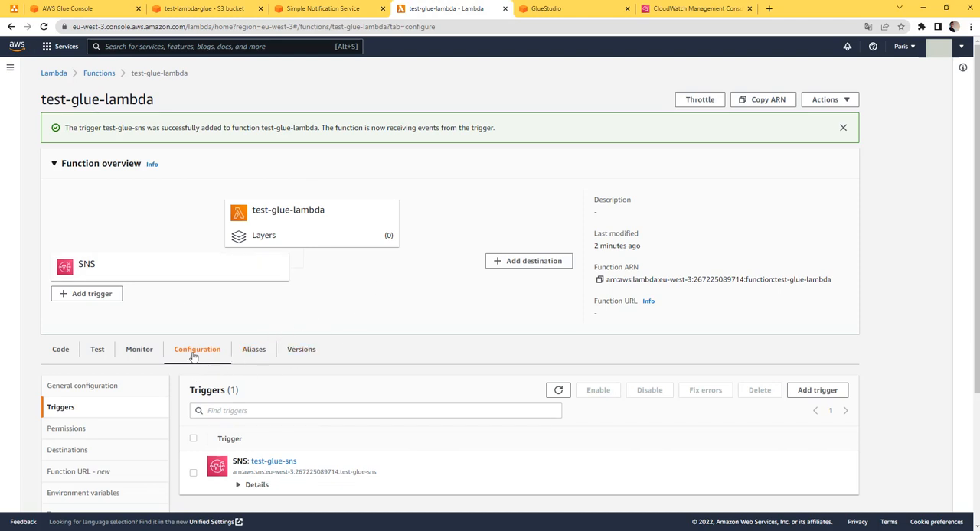
{"action": "left_click", "coordinate": [136, 354]}
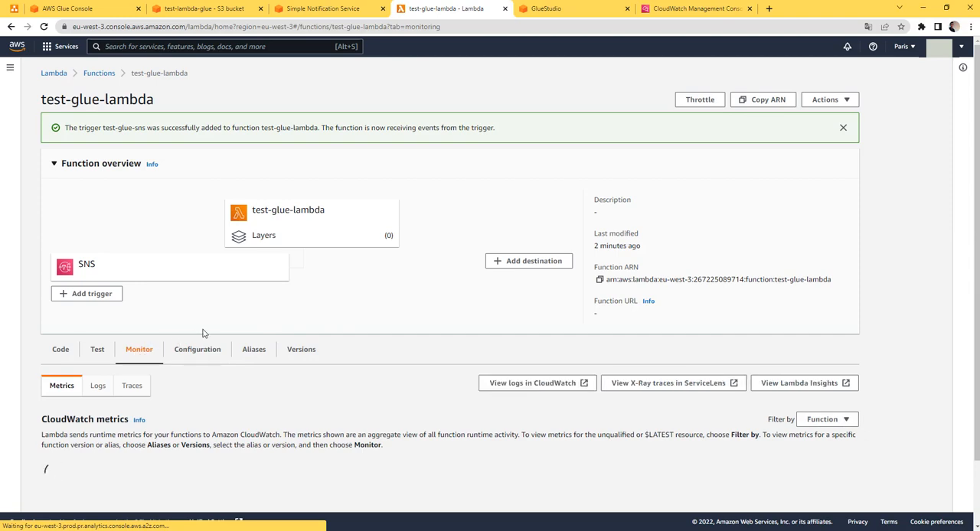
{"action": "scroll", "coordinate": [309, 318], "scroll_direction": "down", "scroll_amount": 1}
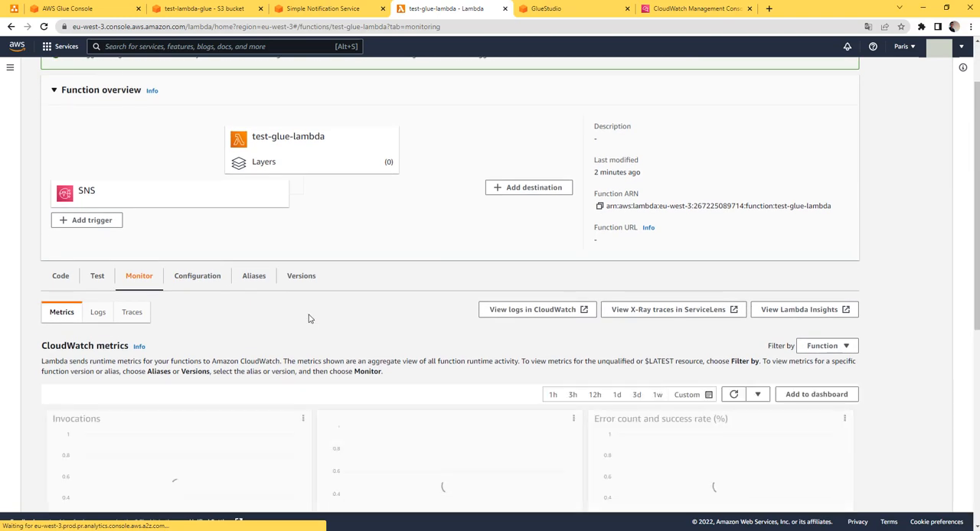
{"action": "scroll", "coordinate": [309, 318], "scroll_direction": "down", "scroll_amount": 1}
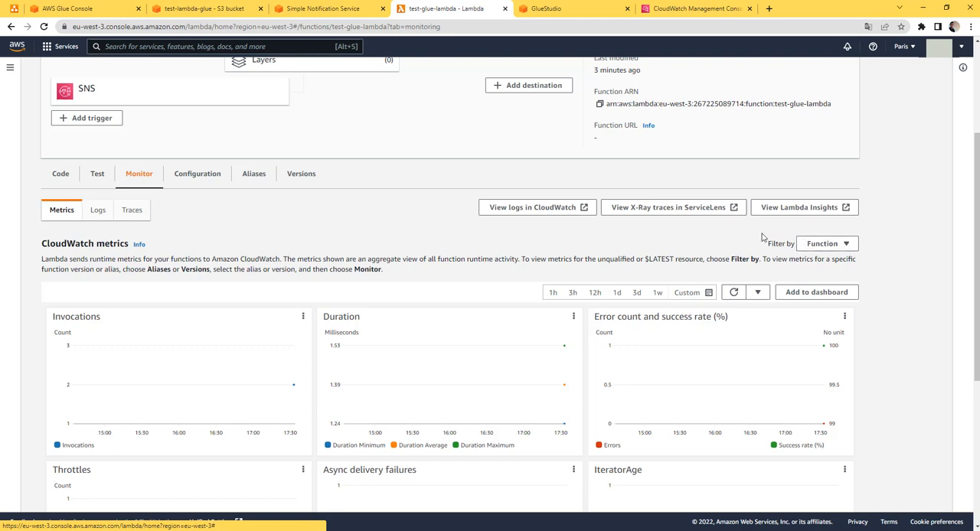
{"action": "left_click", "coordinate": [731, 295]}
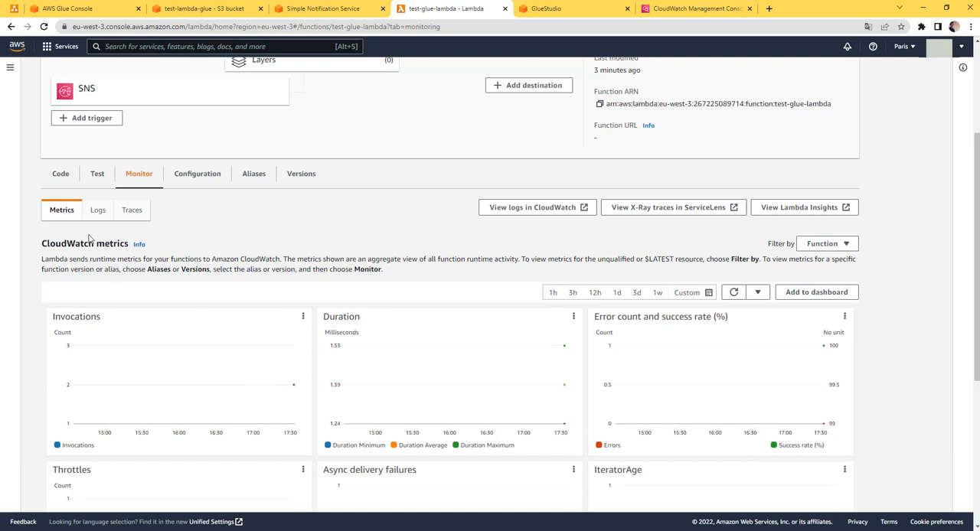
Open a log stream from the function's recent logs, expand the event containing the SNS Records and copy its message
{"action": "left_click", "coordinate": [97, 210]}
{"action": "left_click", "coordinate": [372, 350]}
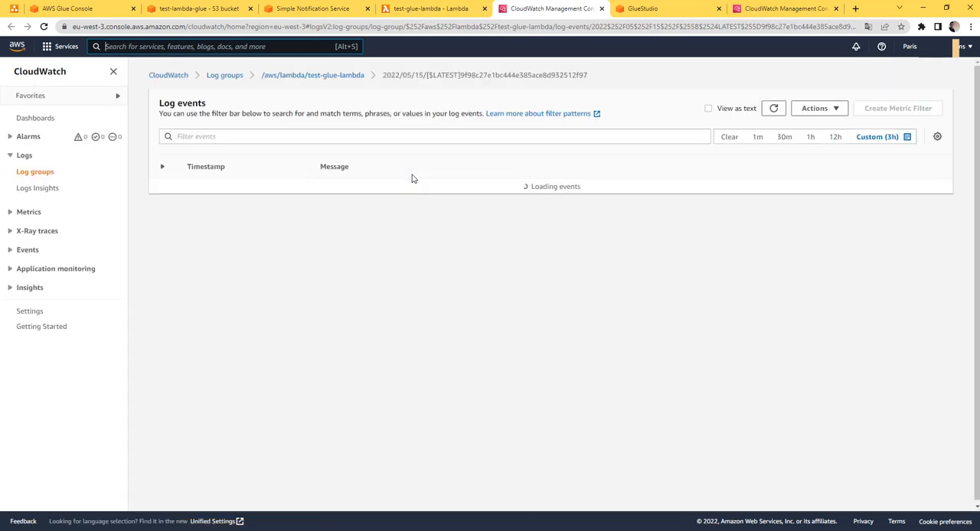
{"action": "left_click", "coordinate": [162, 259]}
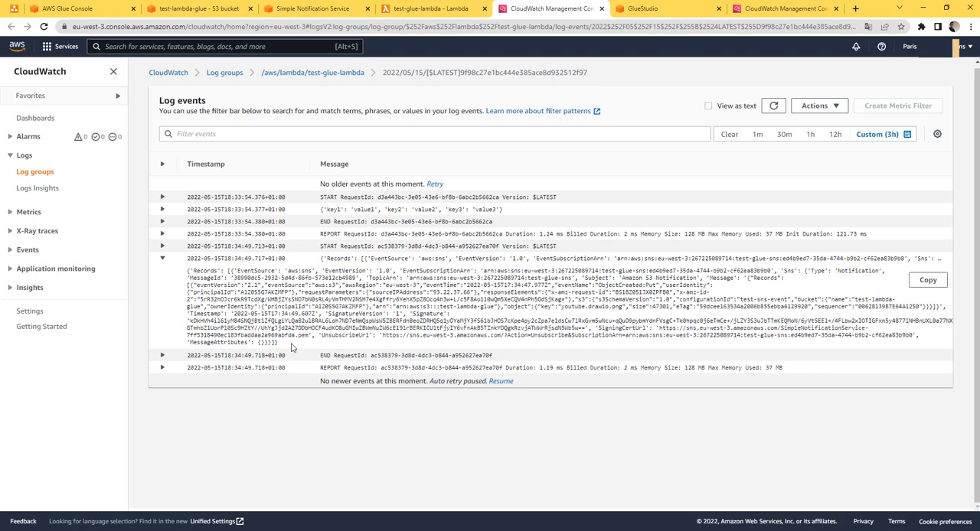
{"action": "left_click", "coordinate": [926, 280]}
{"action": "left_click", "coordinate": [917, 284]}
Switch to Postman and paste the copied log message into the untitled request's body as raw JSON
{"action": "key", "text": "super"}
{"action": "type", "text": "post"}
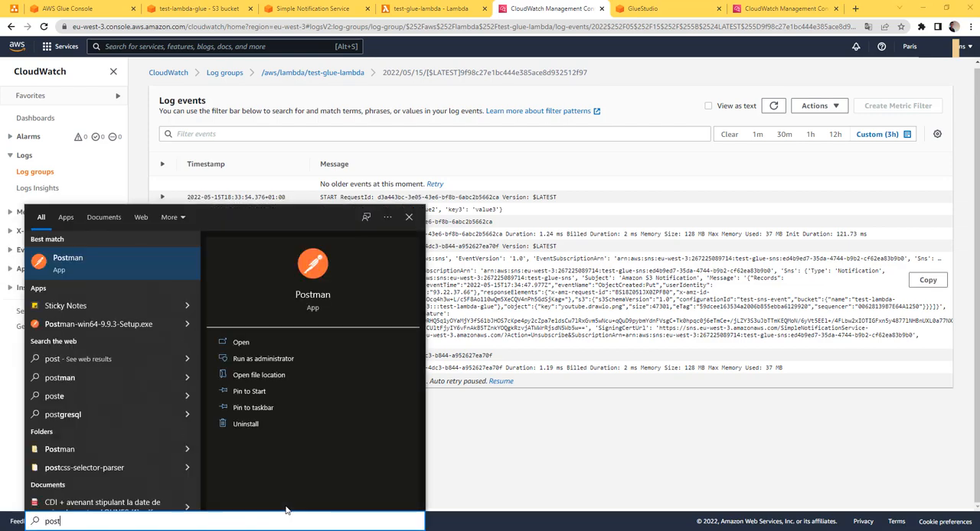
{"action": "key", "text": "Return"}
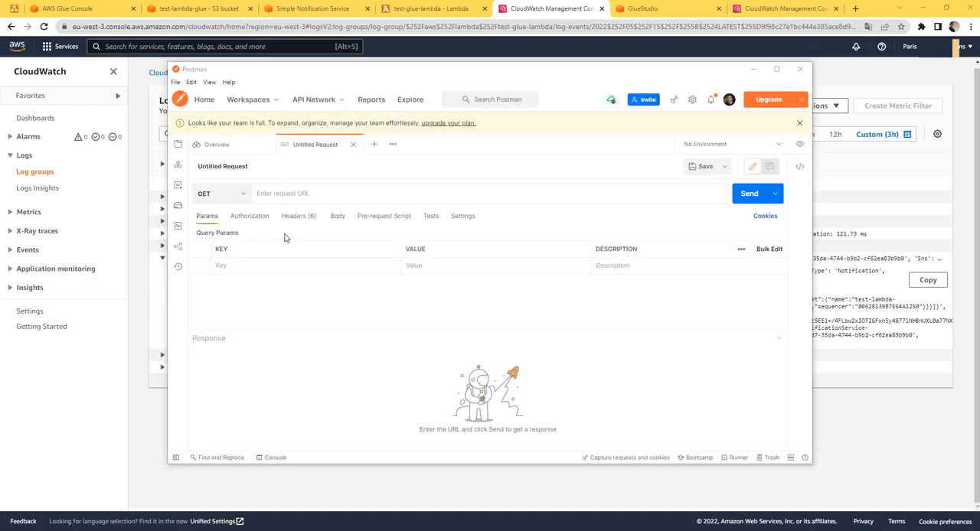
{"action": "left_click", "coordinate": [335, 219]}
{"action": "left_click", "coordinate": [366, 234]}
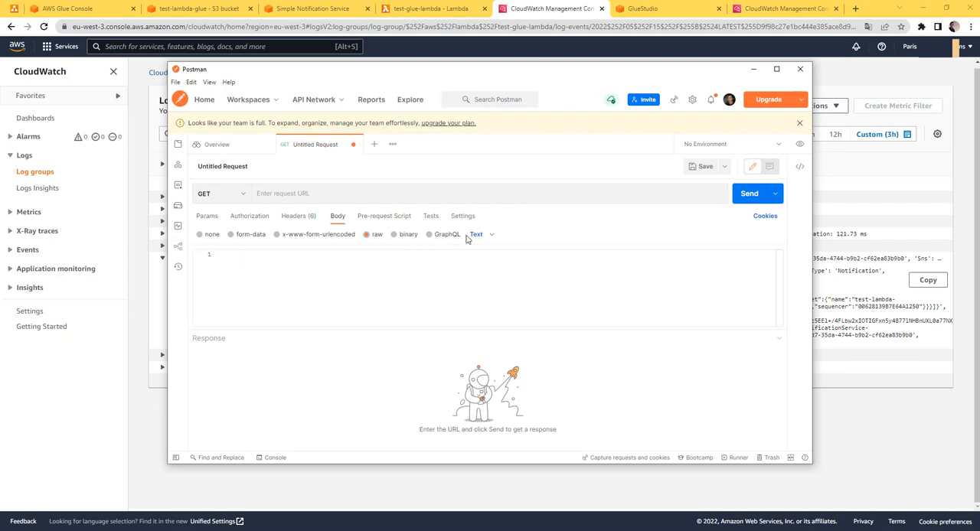
{"action": "left_click", "coordinate": [476, 234]}
{"action": "left_click", "coordinate": [502, 284]}
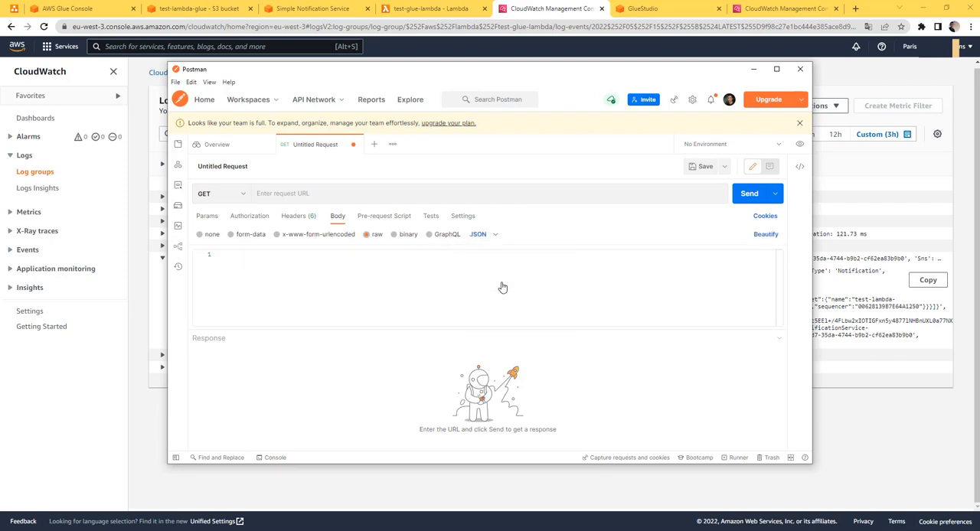
{"action": "left_click", "coordinate": [308, 291]}
{"action": "key", "text": "ctrl+v"}
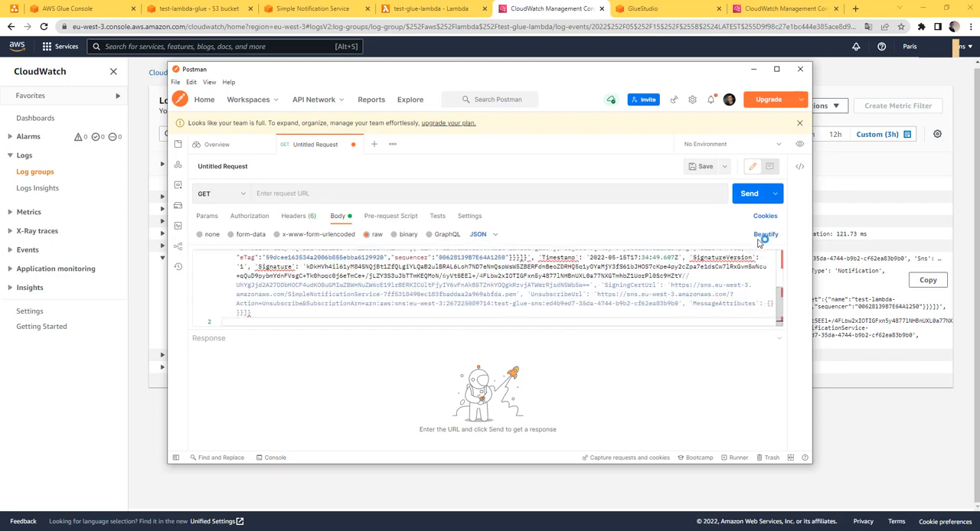
Beautify the JSON body, enlarge the body editor and examine the structure of the nested S3 event record
{"action": "left_click", "coordinate": [765, 235]}
{"action": "left_click_drag", "start_coordinate": [581, 332], "coordinate": [579, 435]}
{"action": "scroll", "coordinate": [513, 361], "scroll_direction": "up", "scroll_amount": 10}
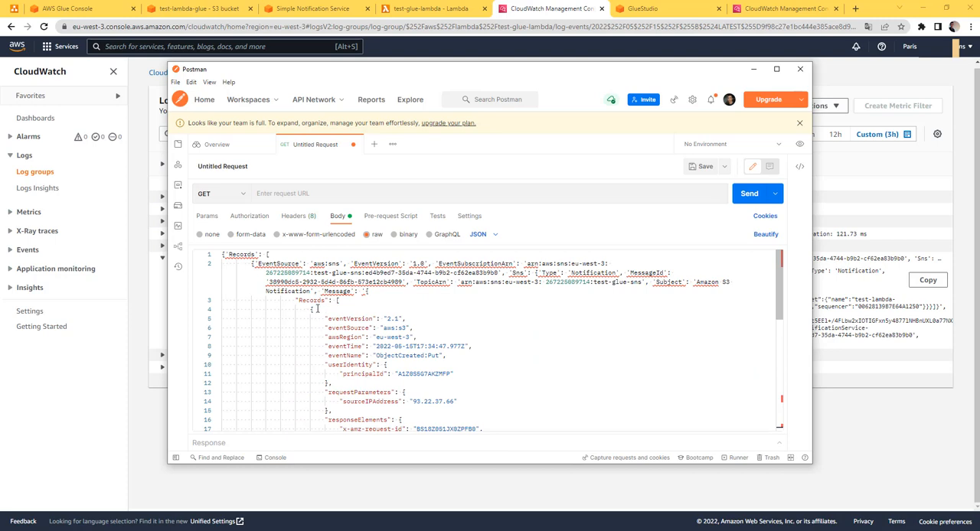
{"action": "scroll", "coordinate": [383, 317], "scroll_direction": "down", "scroll_amount": 10}
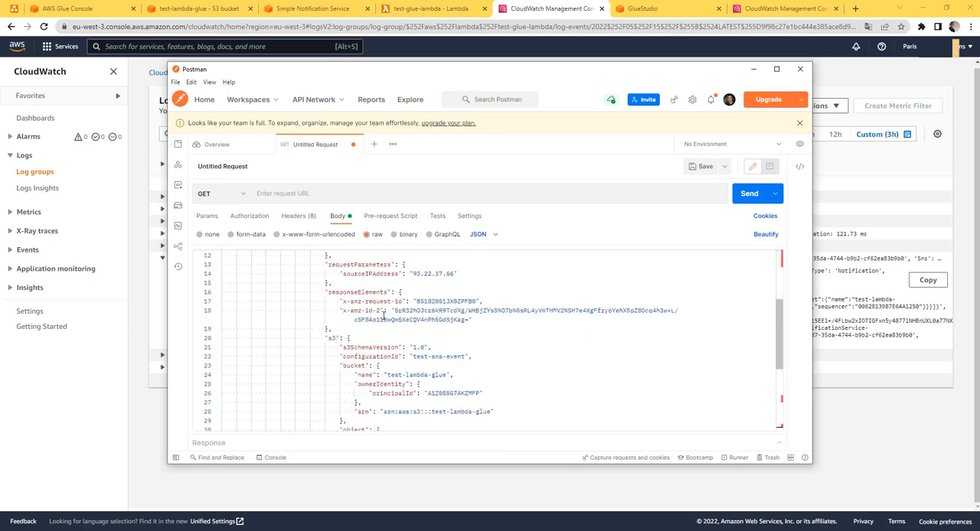
Copy the nested S3 event JSON from the Message value and replace the whole request body with it
{"action": "scroll", "coordinate": [367, 346], "scroll_direction": "up", "scroll_amount": 10}
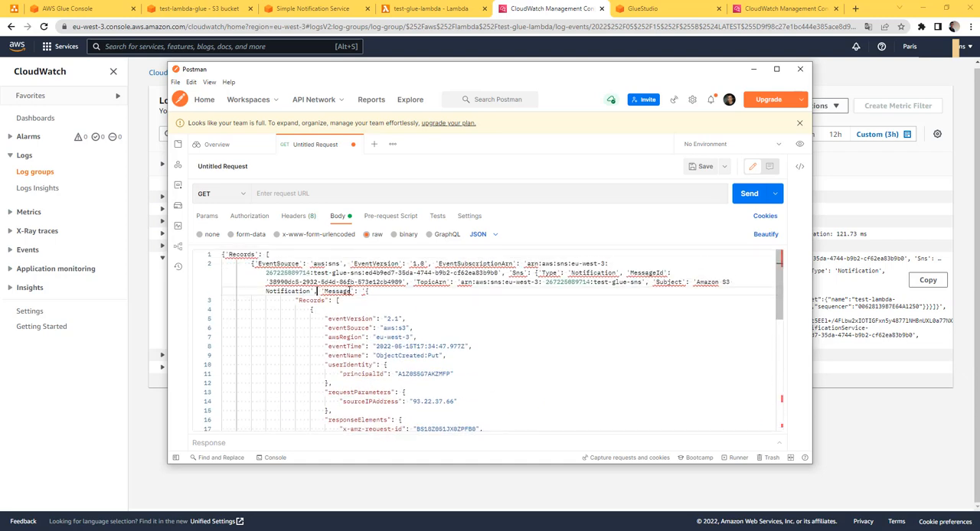
{"action": "left_click_drag", "start_coordinate": [370, 291], "coordinate": [281, 352]}
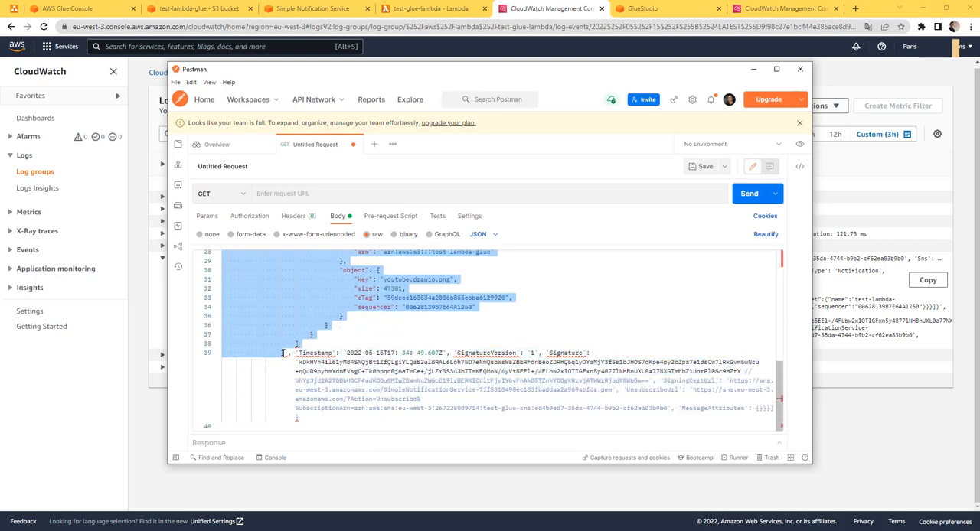
{"action": "left_click", "coordinate": [380, 349]}
{"action": "key", "text": "ctrl+a"}
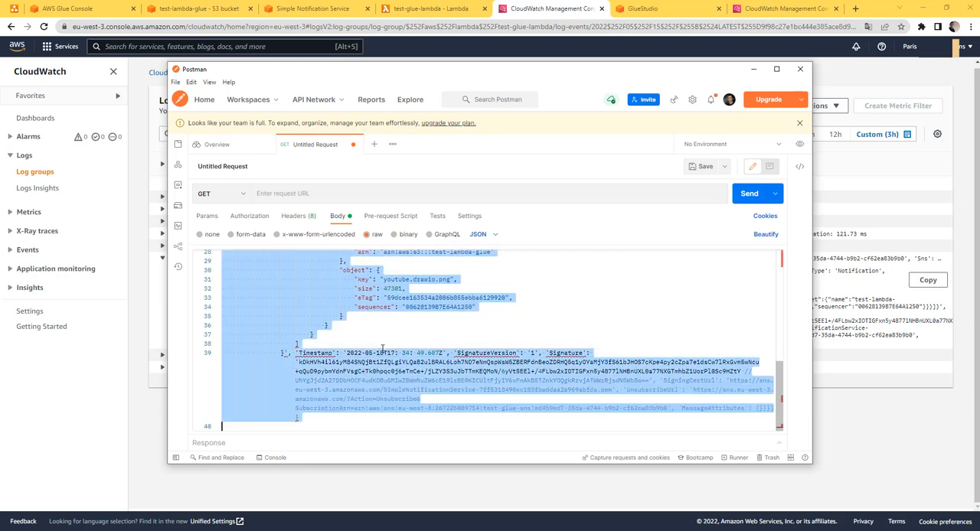
{"action": "key", "text": "ctrl+v"}
{"action": "left_click", "coordinate": [426, 361]}
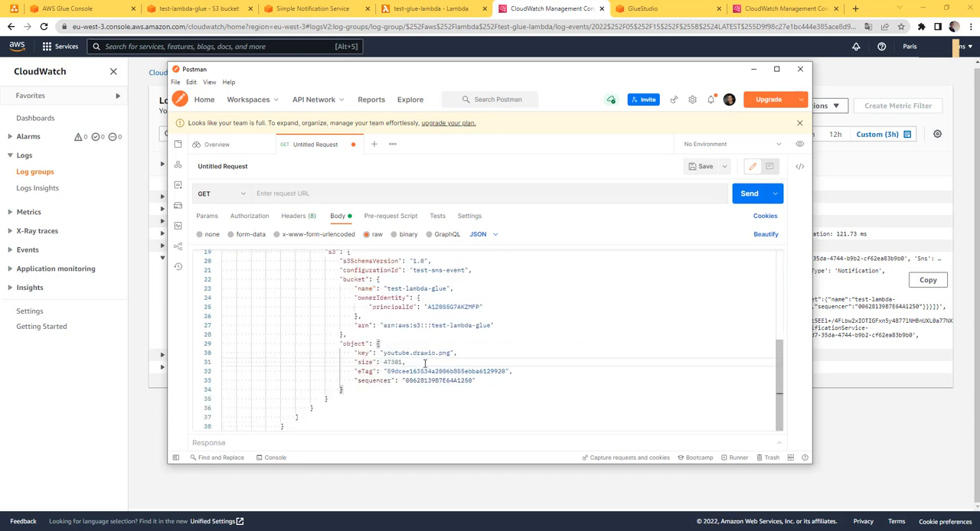
{"action": "key", "text": "ctrl+a"}
{"action": "key", "text": "BackSpace"}
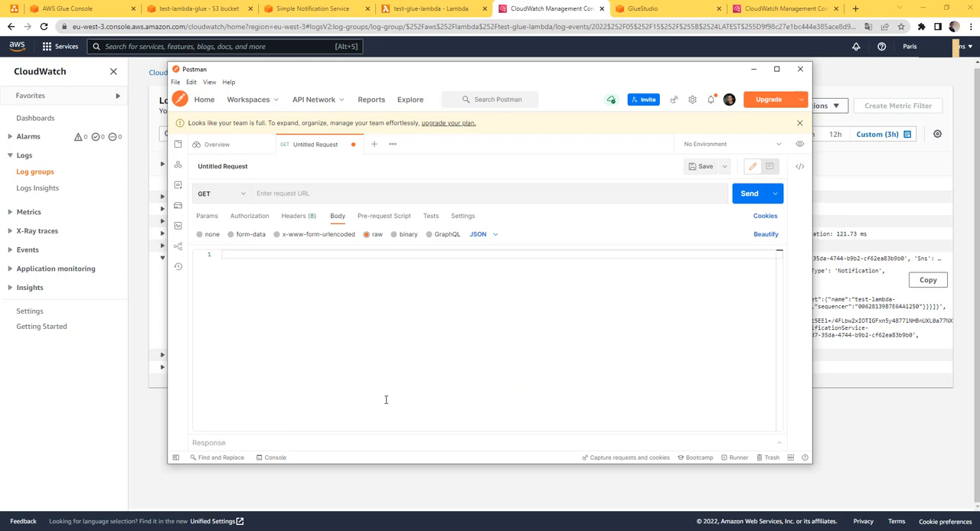
{"action": "key", "text": "ctrl+v"}
Examine the S3 event record's bucket and object sections, highlight the object key's file name, and minimize Postman
{"action": "scroll", "coordinate": [613, 298], "scroll_direction": "up", "scroll_amount": 6}
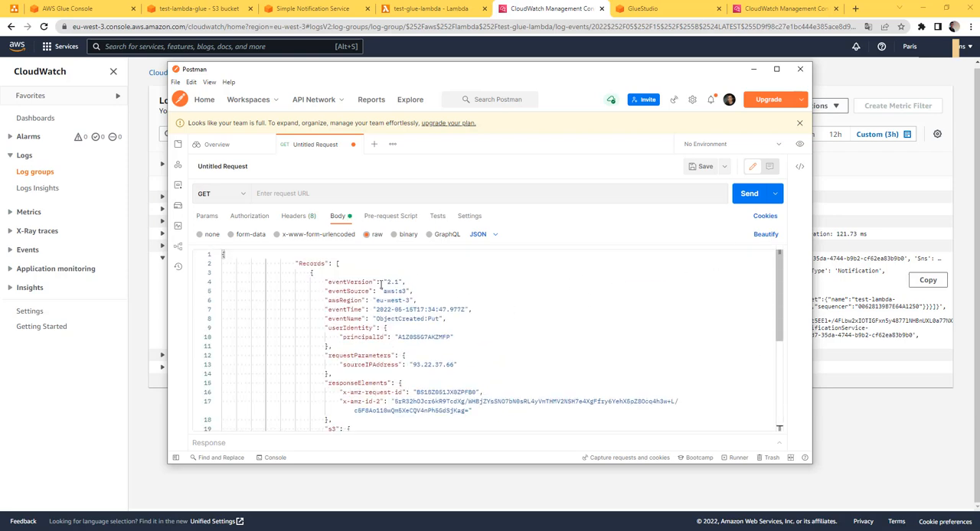
{"action": "scroll", "coordinate": [393, 297], "scroll_direction": "down", "scroll_amount": 1}
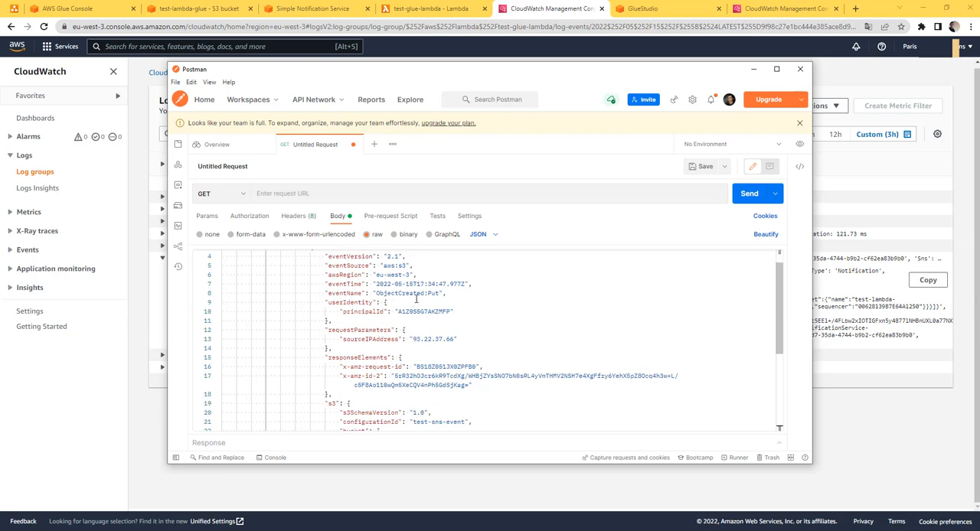
{"action": "scroll", "coordinate": [418, 308], "scroll_direction": "down", "scroll_amount": 2}
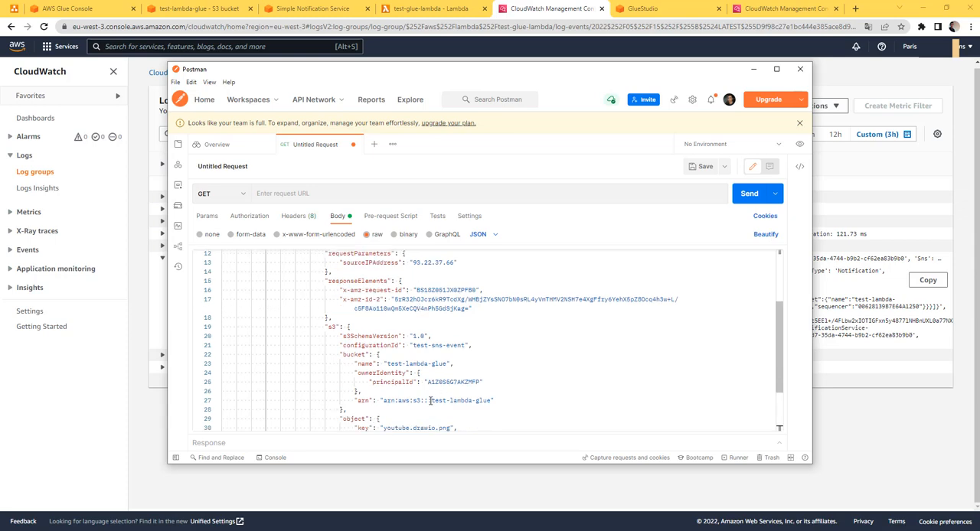
{"action": "left_click_drag", "start_coordinate": [430, 401], "coordinate": [384, 377]}
{"action": "scroll", "coordinate": [483, 398], "scroll_direction": "down", "scroll_amount": 1}
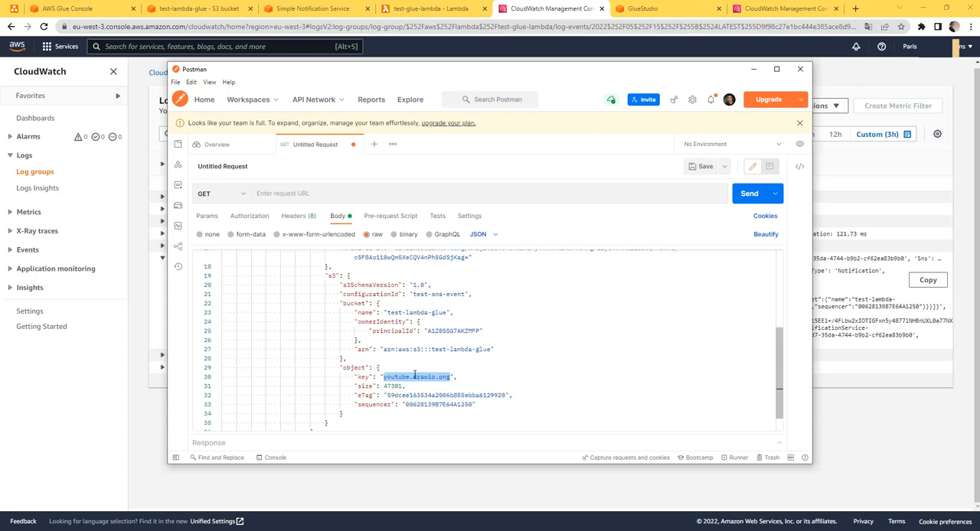
{"action": "double_click", "coordinate": [399, 377]}
{"action": "left_click", "coordinate": [753, 70]}
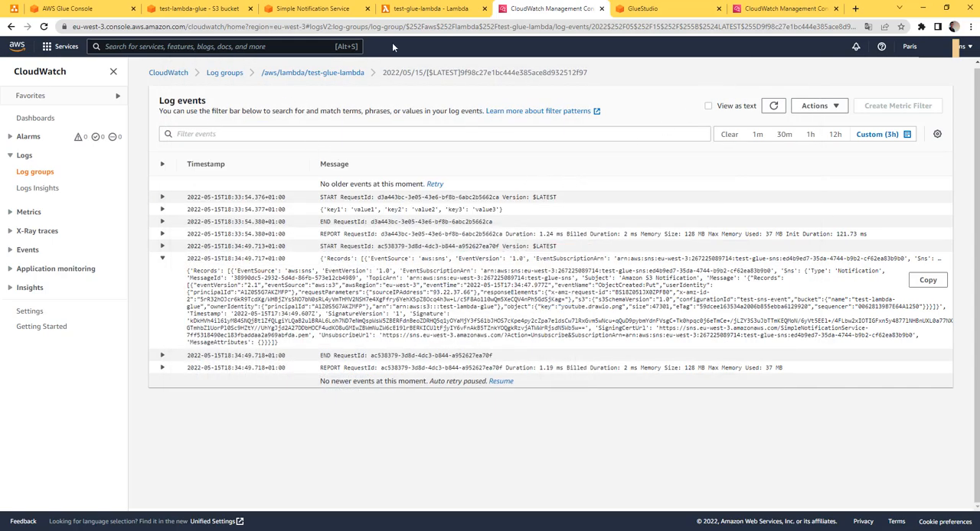
Return to test-glue-lambda in the Lambda console and open the lambda_function source code
{"action": "left_click", "coordinate": [425, 9]}
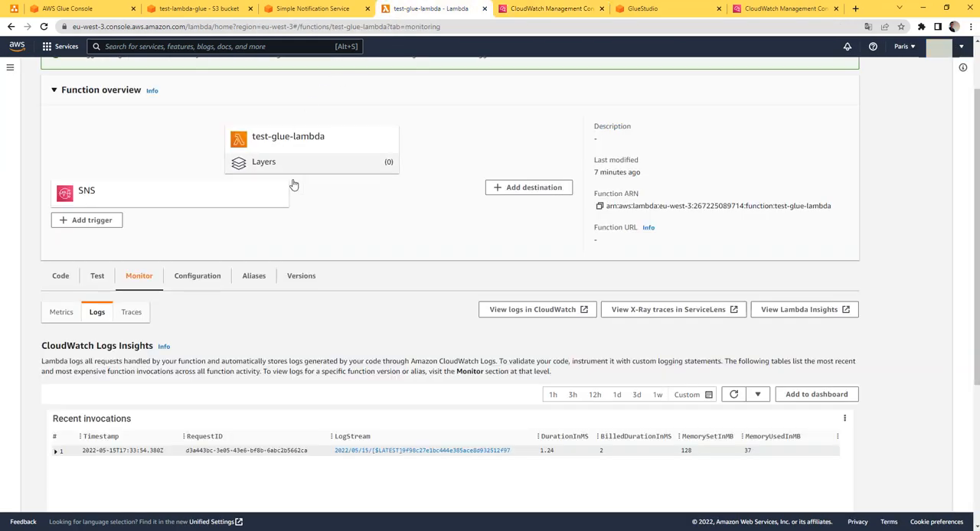
{"action": "left_click", "coordinate": [98, 277]}
{"action": "scroll", "coordinate": [339, 332], "scroll_direction": "down", "scroll_amount": 4}
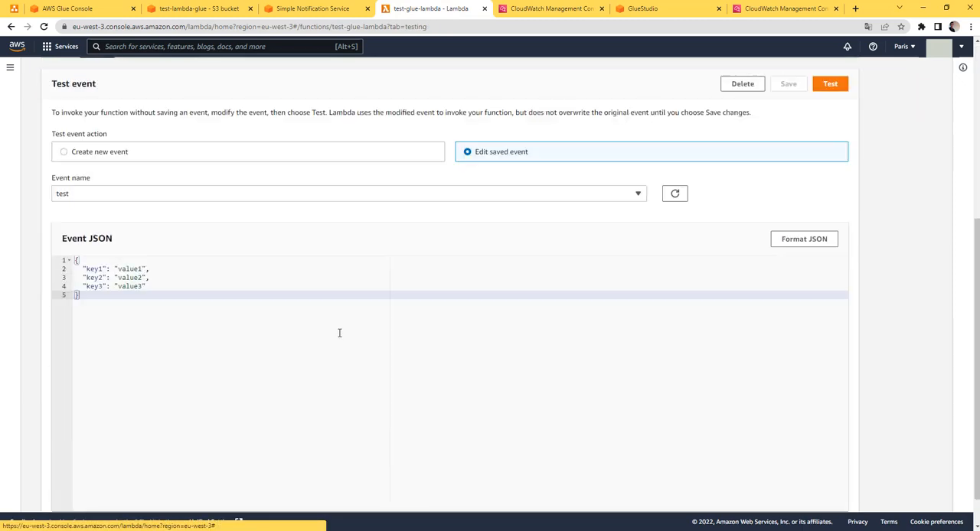
{"action": "scroll", "coordinate": [167, 272], "scroll_direction": "up", "scroll_amount": 5}
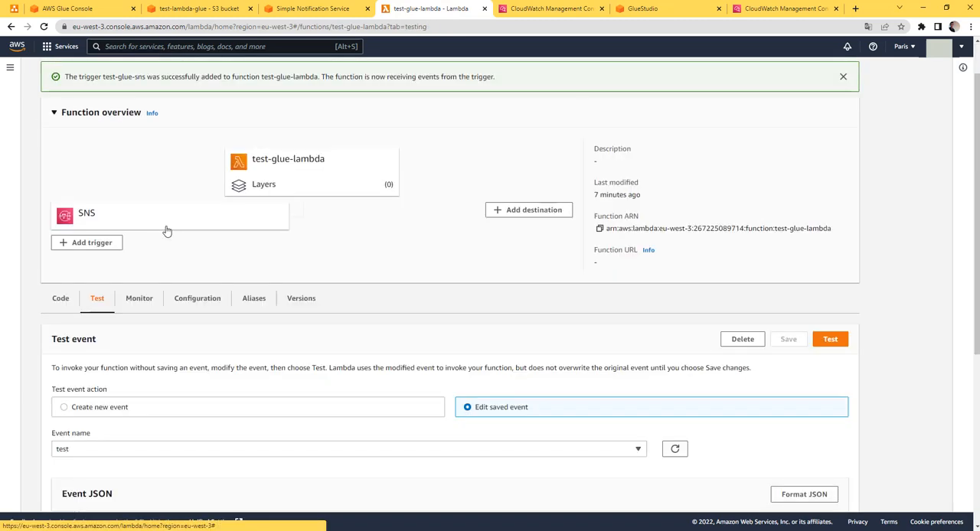
{"action": "left_click", "coordinate": [74, 300]}
{"action": "scroll", "coordinate": [149, 311], "scroll_direction": "down", "scroll_amount": 2}
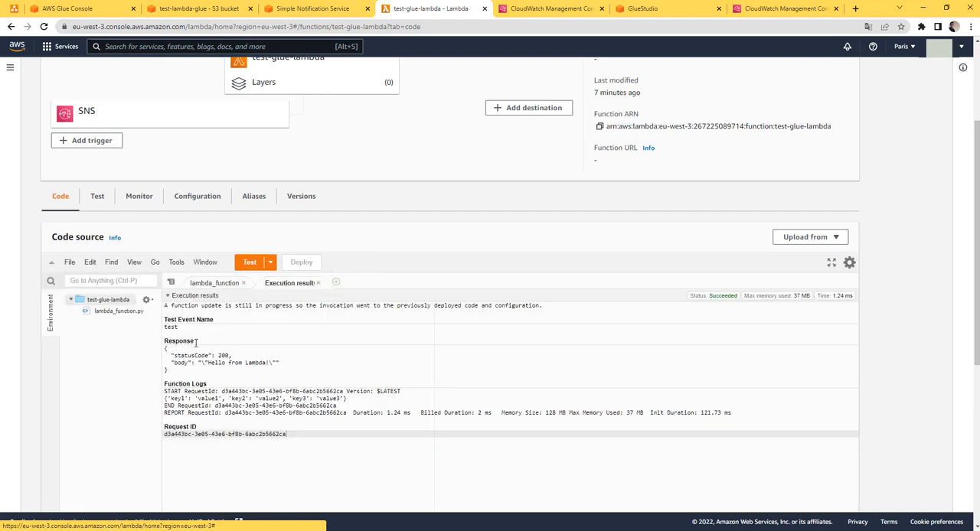
{"action": "left_click", "coordinate": [213, 283]}
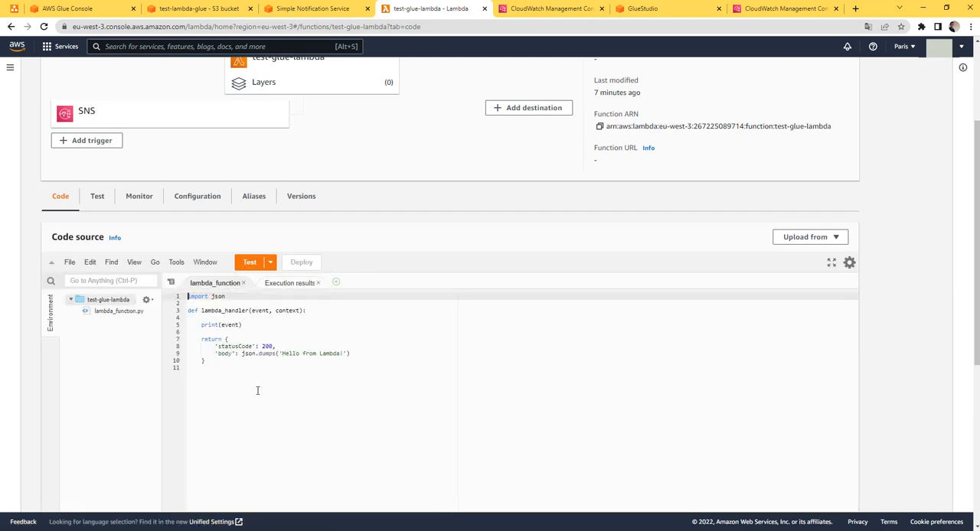
Add a line below print(event) that assigns event[] to a variable named message
{"action": "left_click", "coordinate": [253, 325]}
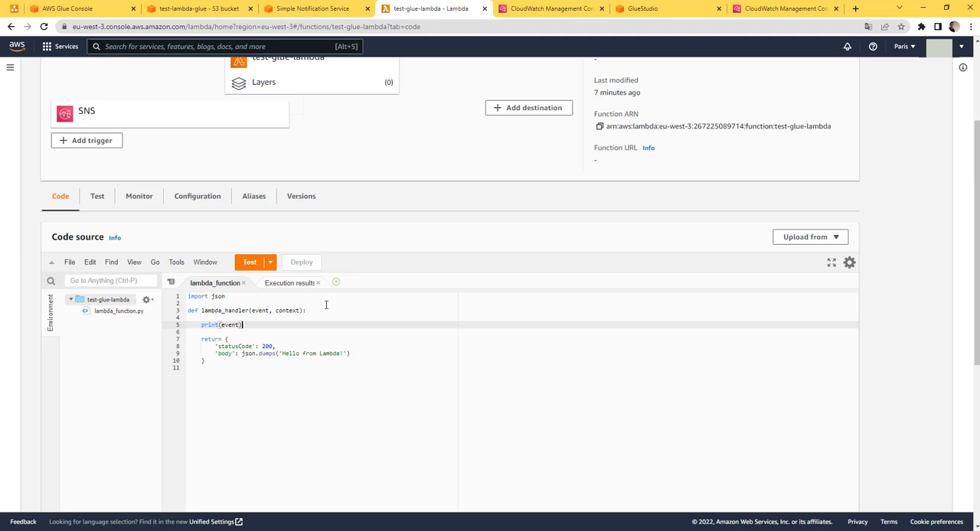
{"action": "key", "text": "Return"}
{"action": "type", "text": "messa"}
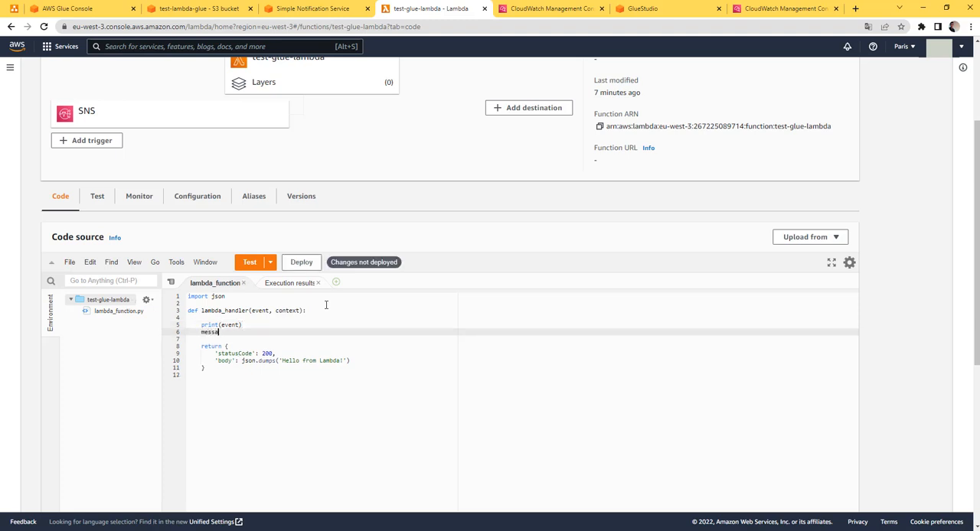
{"action": "type", "text": "ge ="}
{"action": "key", "text": "BackSpace"}
{"action": "key", "text": "BackSpace"}
{"action": "key", "text": "BackSpace"}
{"action": "key", "text": "BackSpace"}
{"action": "key", "text": "BackSpace"}
{"action": "key", "text": "BackSpace"}
{"action": "key", "text": "BackSpace"}
{"action": "key", "text": "BackSpace"}
{"action": "key", "text": "BackSpace"}
{"action": "type", "text": "fil"}
{"action": "key", "text": "BackSpace"}
{"action": "key", "text": "BackSpace"}
{"action": "key", "text": "BackSpace"}
{"action": "type", "text": "message"}
{"action": "type", "text": "event[]"}
Copy the Records key from the CloudWatch log event and use it as the index, giving event['Records']
{"action": "left_click", "coordinate": [564, 7]}
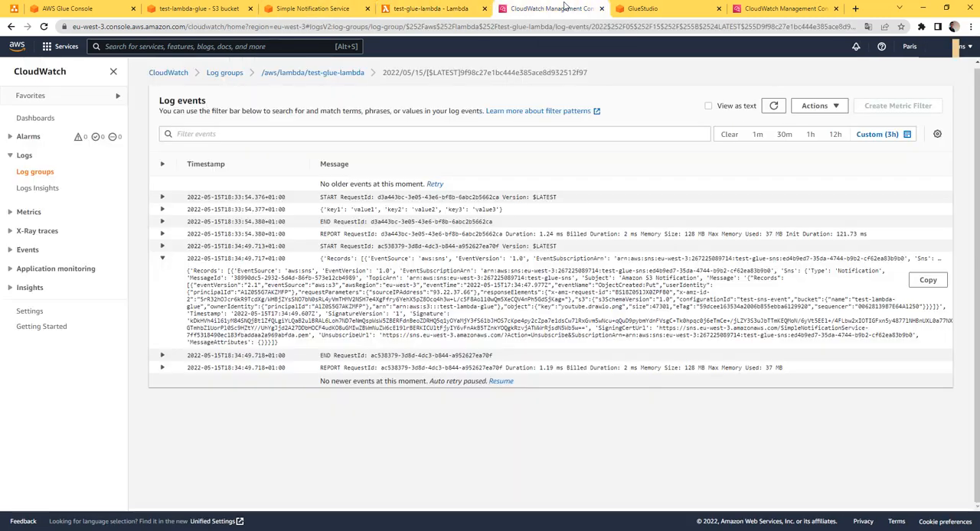
{"action": "double_click", "coordinate": [197, 271]}
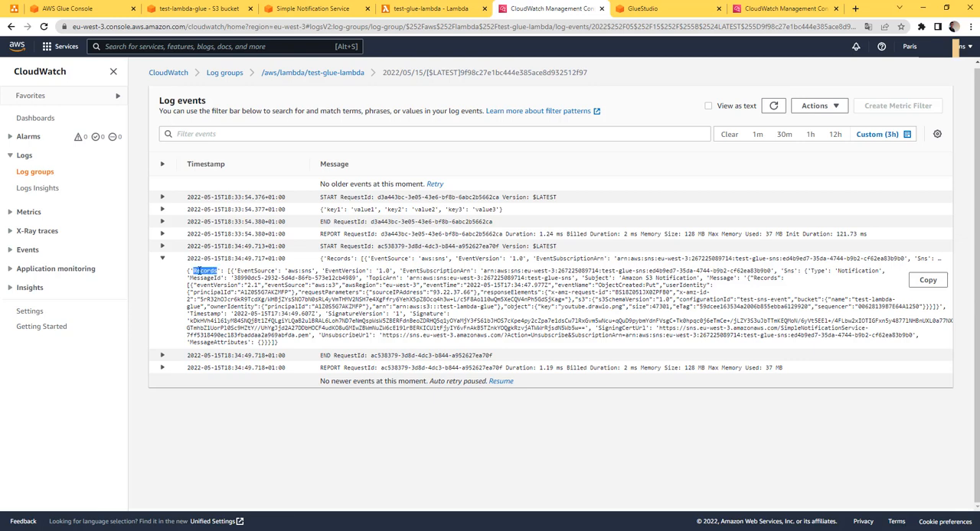
{"action": "left_click", "coordinate": [431, 9]}
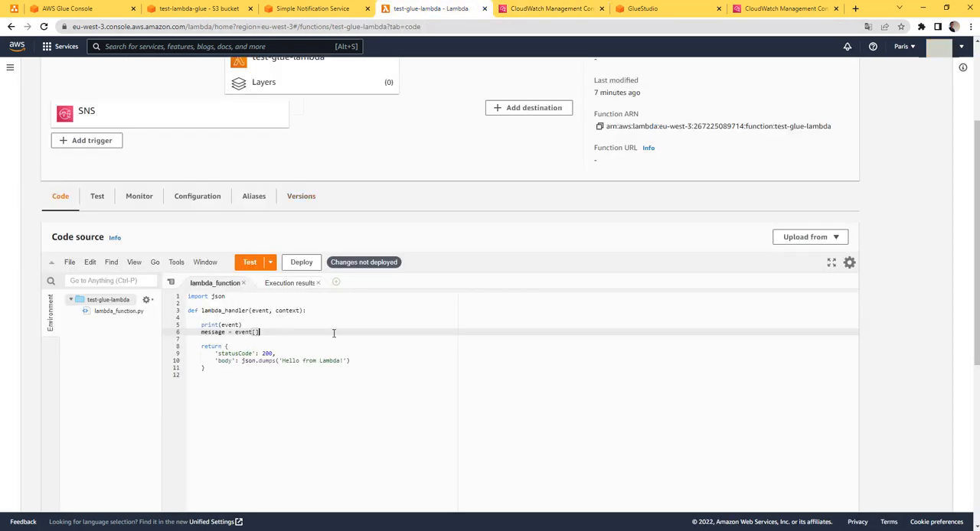
{"action": "type", "text": "'"}
{"action": "key", "text": "ctrl+v"}
{"action": "type", "text": "'][0]['Sns']['Message"}
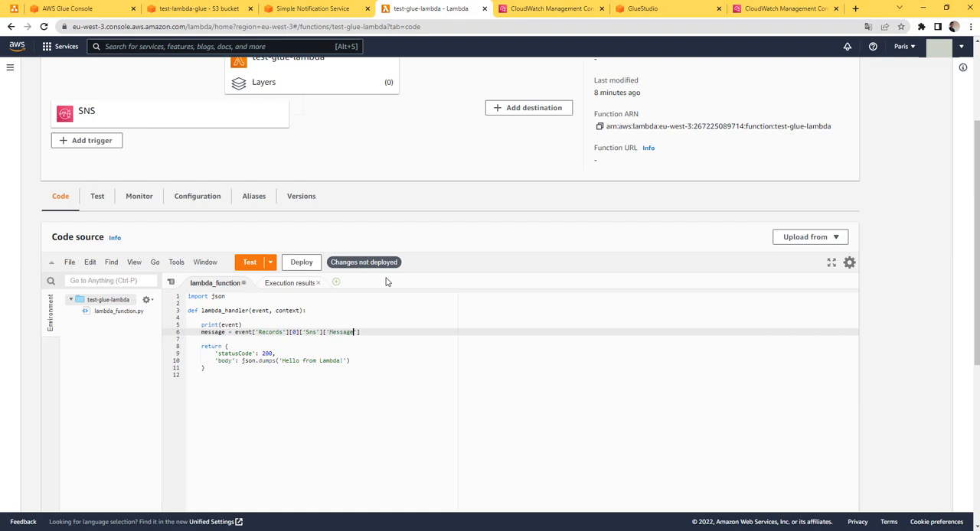
Extend the message assignment with [0]['Sns']['Message'] to reach the SNS message
{"action": "key", "text": "Right"}
{"action": "key", "text": "Right"}
Add print(message) below the assignment and delete the print(event) line
{"action": "key", "text": "Return"}
{"action": "type", "text": "print("}
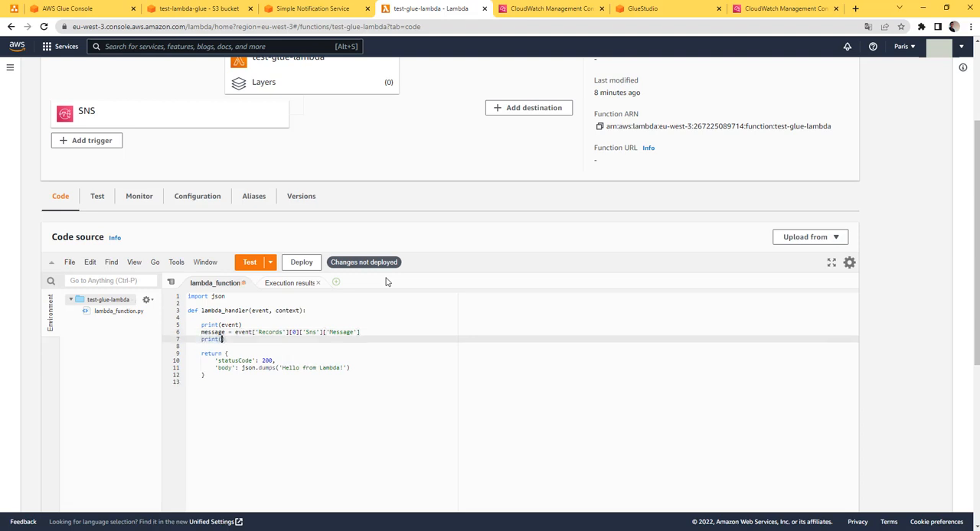
{"action": "type", "text": "message"}
{"action": "triple_click", "coordinate": [249, 325]}
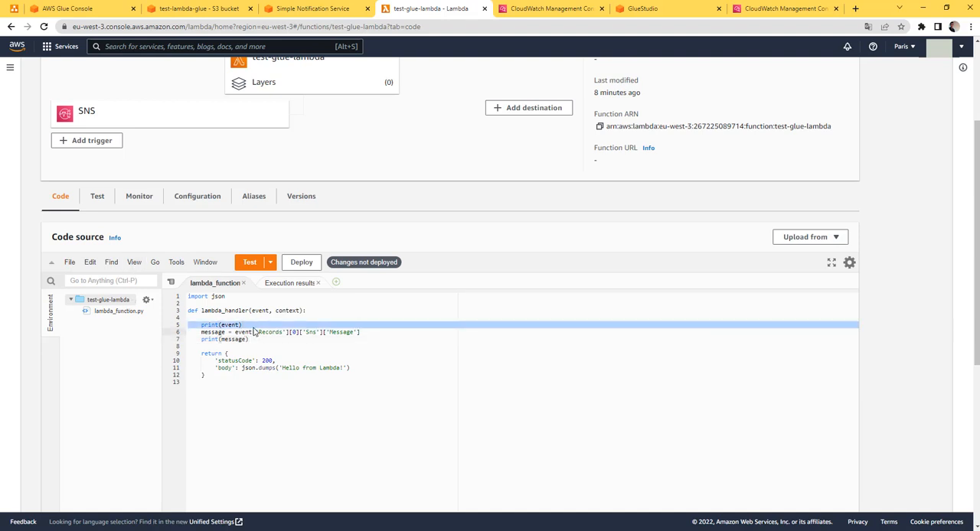
{"action": "key", "text": "BackSpace"}
Start a fileName assignment on a new line below print(message)
{"action": "left_click", "coordinate": [258, 332]}
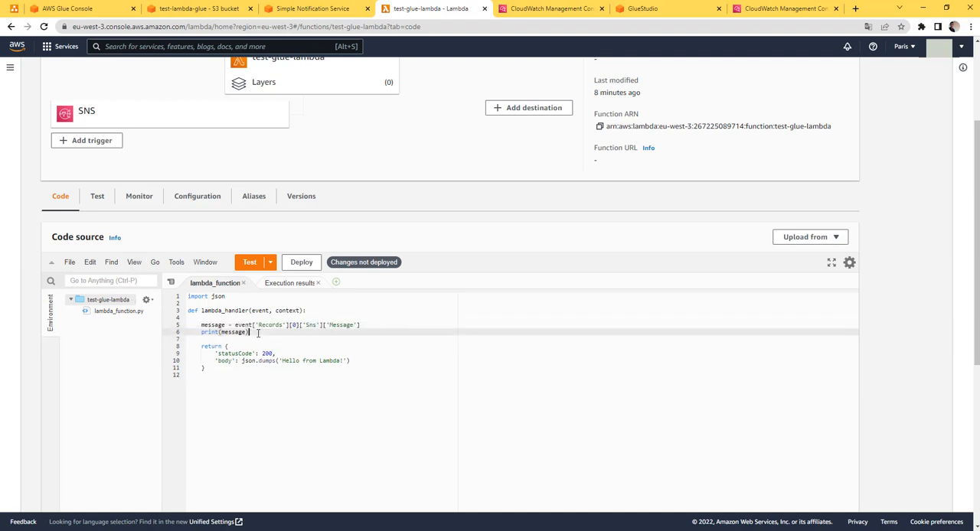
{"action": "key", "text": "Return"}
{"action": "type", "text": "file "}
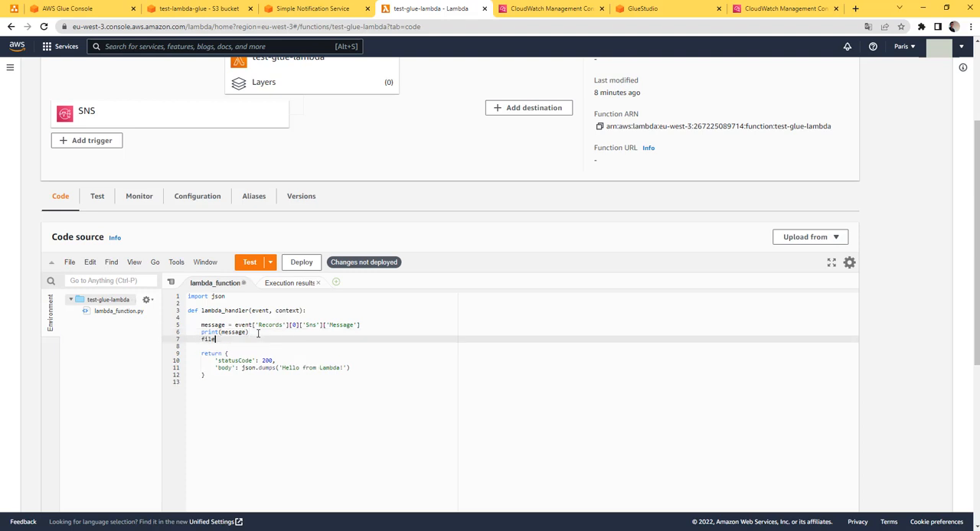
{"action": "type", "text": "Name ="}
Switch to Postman, trace the path from Records through s3 to the object key, and return to the Lambda code
{"action": "key", "text": "alt+Tab"}
{"action": "scroll", "coordinate": [357, 366], "scroll_direction": "up", "scroll_amount": 2}
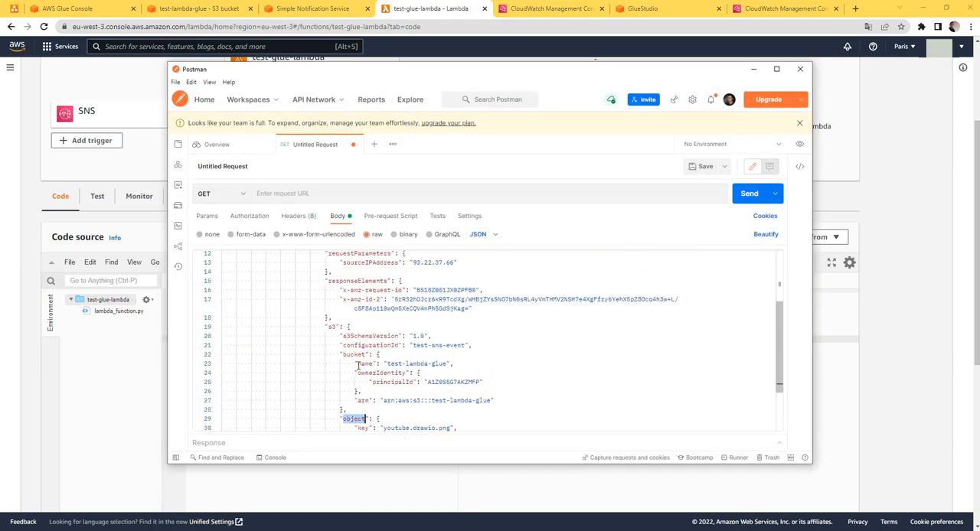
{"action": "scroll", "coordinate": [357, 366], "scroll_direction": "up", "scroll_amount": 3}
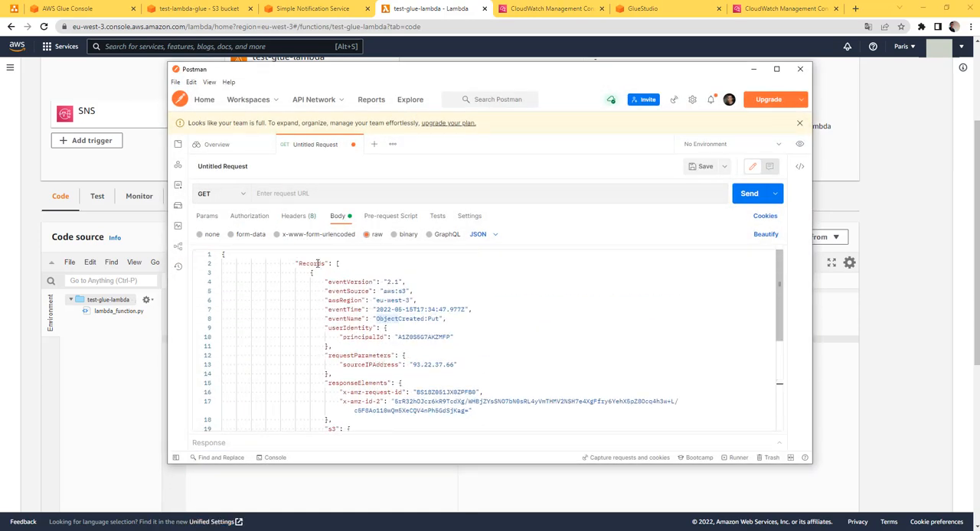
{"action": "double_click", "coordinate": [320, 263]}
{"action": "scroll", "coordinate": [352, 300], "scroll_direction": "down", "scroll_amount": 4}
{"action": "scroll", "coordinate": [352, 298], "scroll_direction": "up", "scroll_amount": 6}
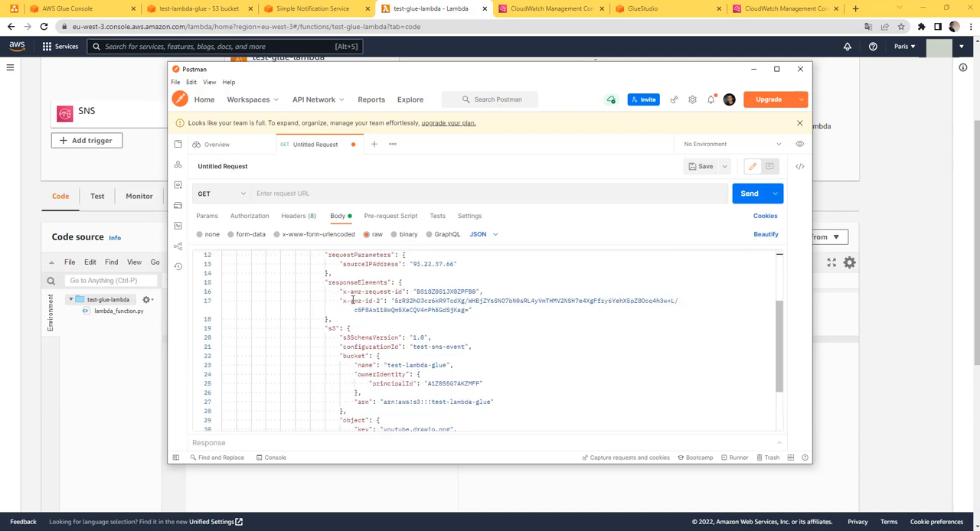
{"action": "scroll", "coordinate": [371, 300], "scroll_direction": "down", "scroll_amount": 4}
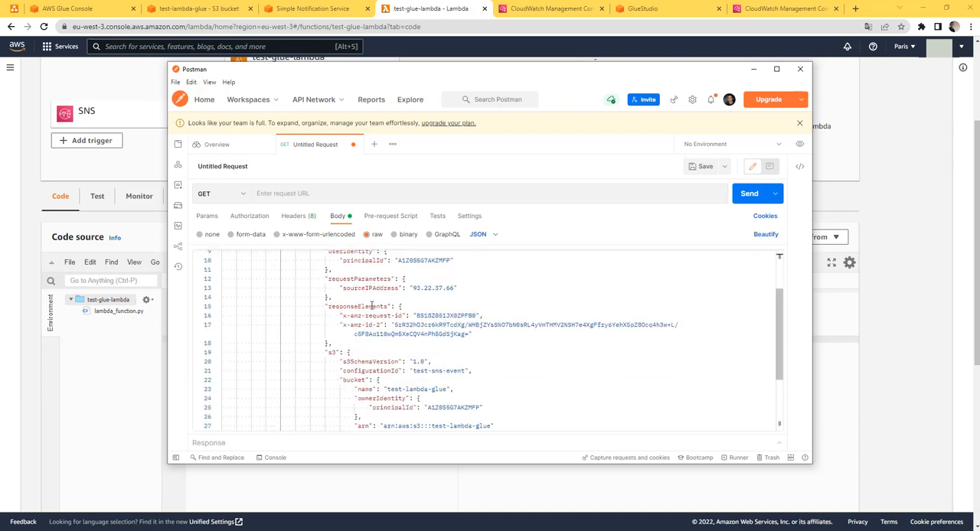
{"action": "scroll", "coordinate": [353, 370], "scroll_direction": "up", "scroll_amount": 1}
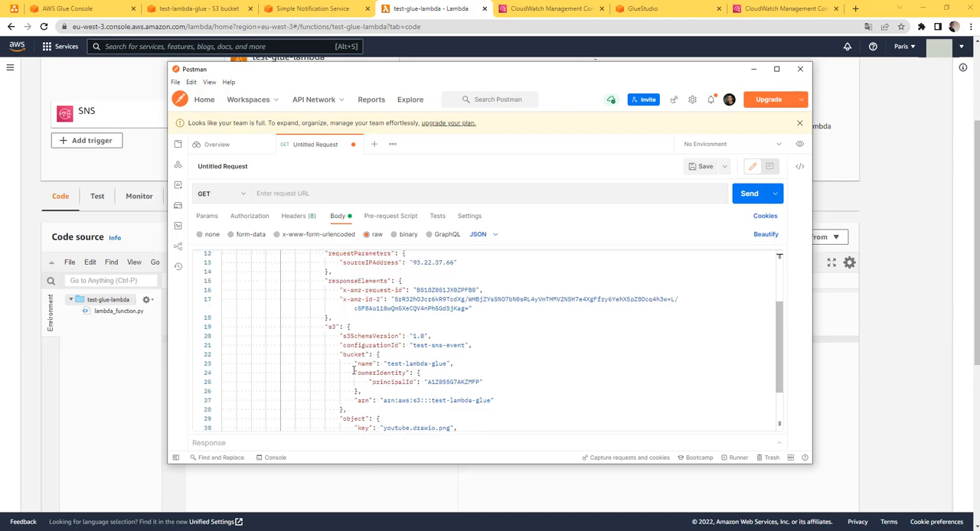
{"action": "scroll", "coordinate": [353, 370], "scroll_direction": "down", "scroll_amount": 1}
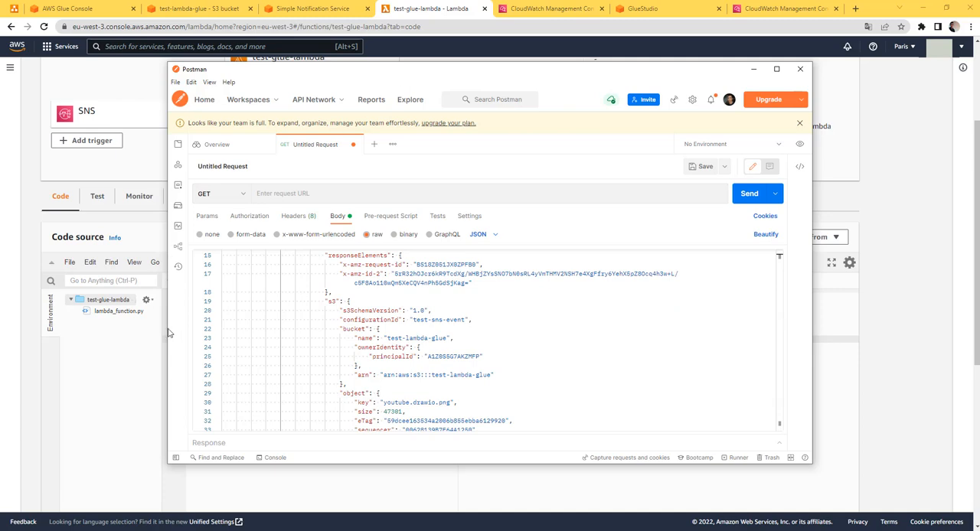
{"action": "scroll", "coordinate": [401, 419], "scroll_direction": "down", "scroll_amount": 1}
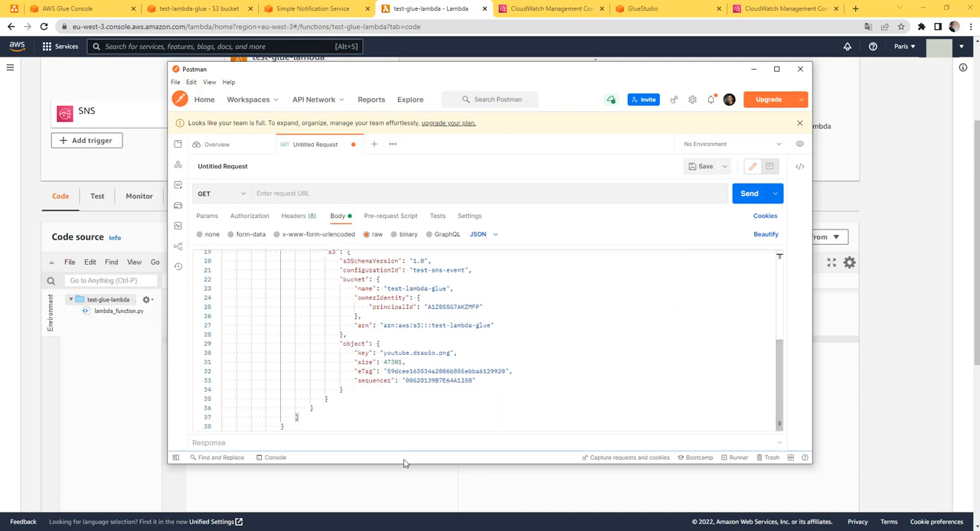
{"action": "left_click", "coordinate": [405, 474]}
{"action": "left_click", "coordinate": [406, 474]}
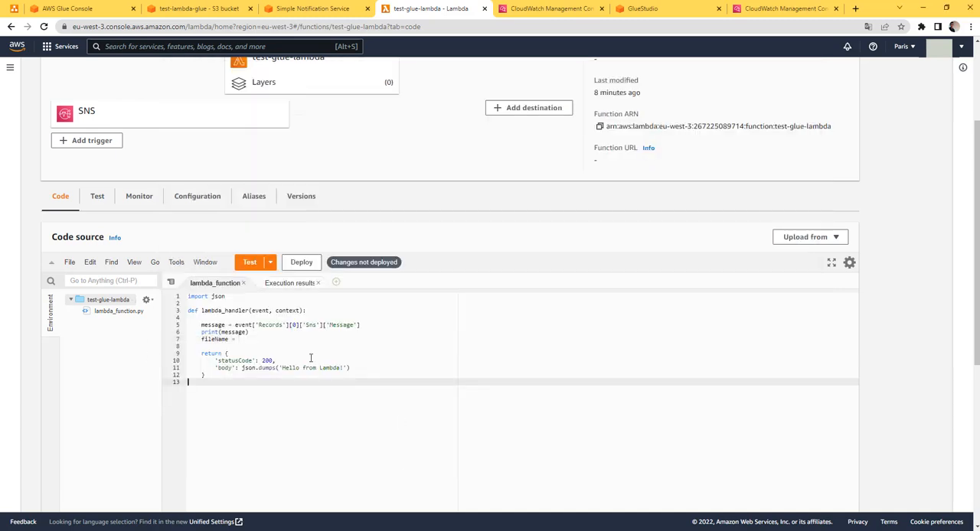
Assign message['Records'][0]["s3"] to fileName, using double quotes around s3
{"action": "left_click", "coordinate": [254, 340]}
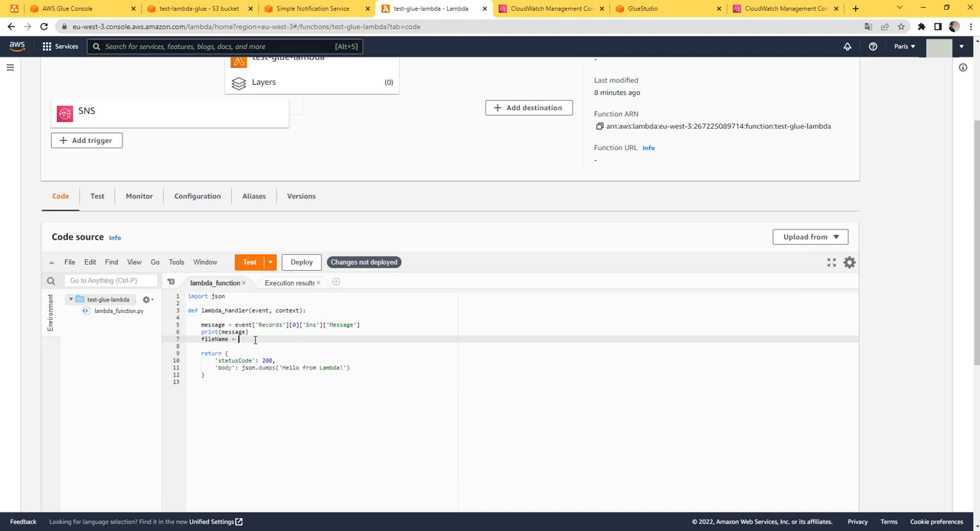
{"action": "type", "text": "message['Records'][0]['s3"}
{"action": "key", "text": "BackSpace"}
{"action": "key", "text": "Right"}
{"action": "type", "text": "\""}
{"action": "key", "text": "Right"}
{"action": "key", "text": "Right"}
{"action": "type", "text": "\""}
{"action": "type", "text": "["}
{"action": "type", "text": "'"}
{"action": "type", "text": "object\""}
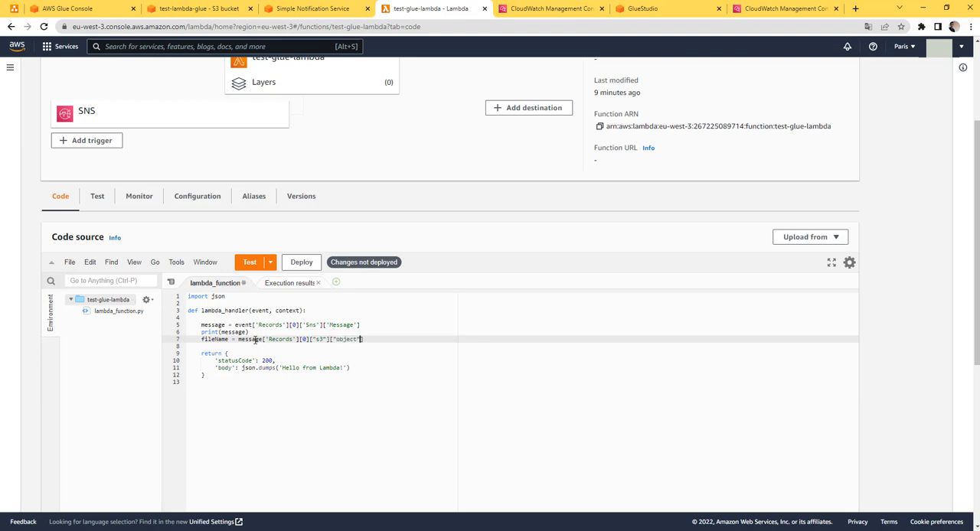
{"action": "type", "text": "][\""}
Extend the fileName expression with ["object"]["key"] to extract the uploaded object's key
{"action": "key", "text": "BackSpace"}
{"action": "key", "text": "Right"}
{"action": "type", "text": "\"key"}
Add print(fileName) on a new line below the fileName assignment and deploy the updated function code
{"action": "key", "text": "Return"}
{"action": "type", "text": "prin"}
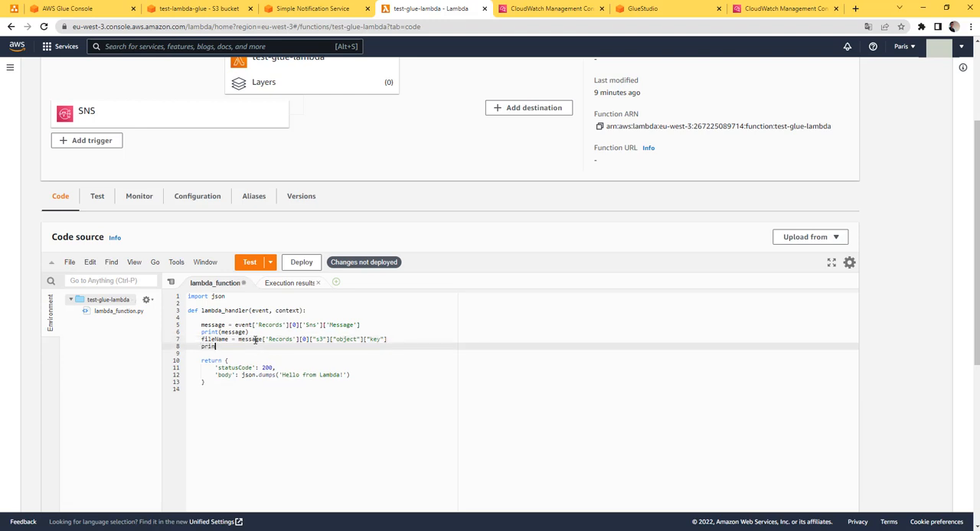
{"action": "type", "text": "t(fileName"}
{"action": "left_click", "coordinate": [302, 262]}
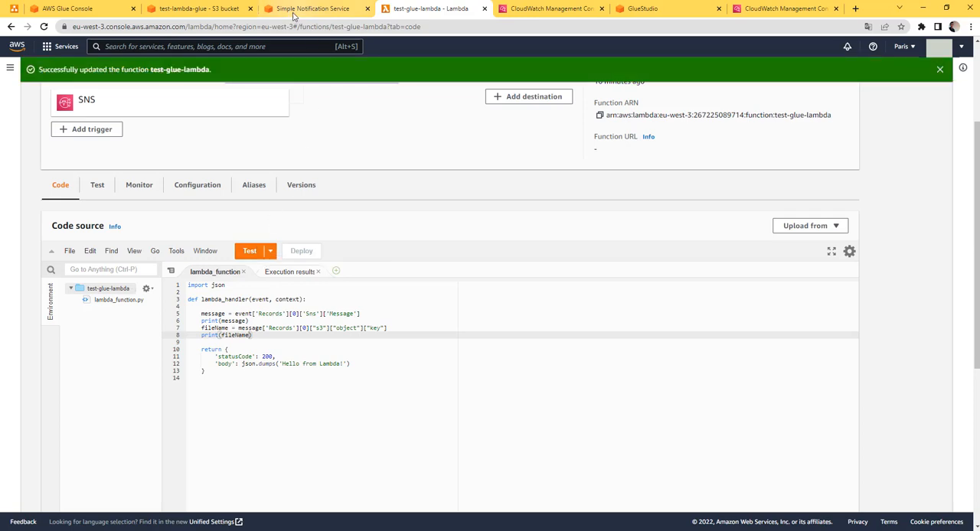
Upload youtube.drawio.png from Downloads to the test-lambda-glue bucket again and close the upload status page
{"action": "left_click", "coordinate": [210, 10]}
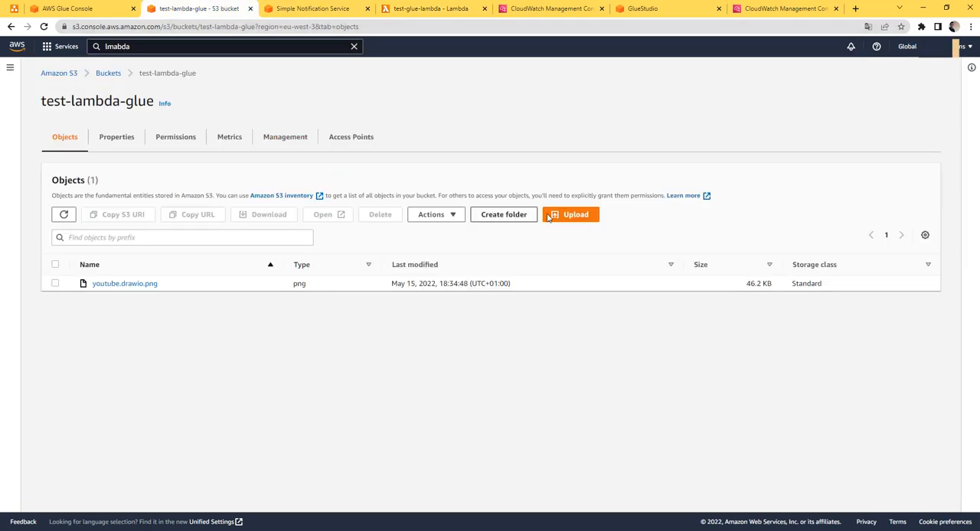
{"action": "left_click", "coordinate": [571, 215]}
{"action": "left_click", "coordinate": [375, 197]}
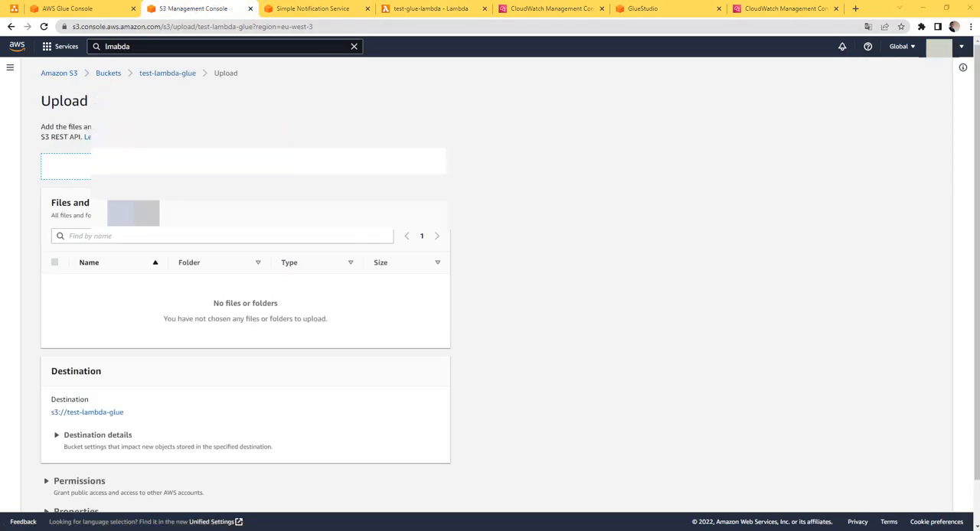
{"action": "left_click", "coordinate": [133, 89]}
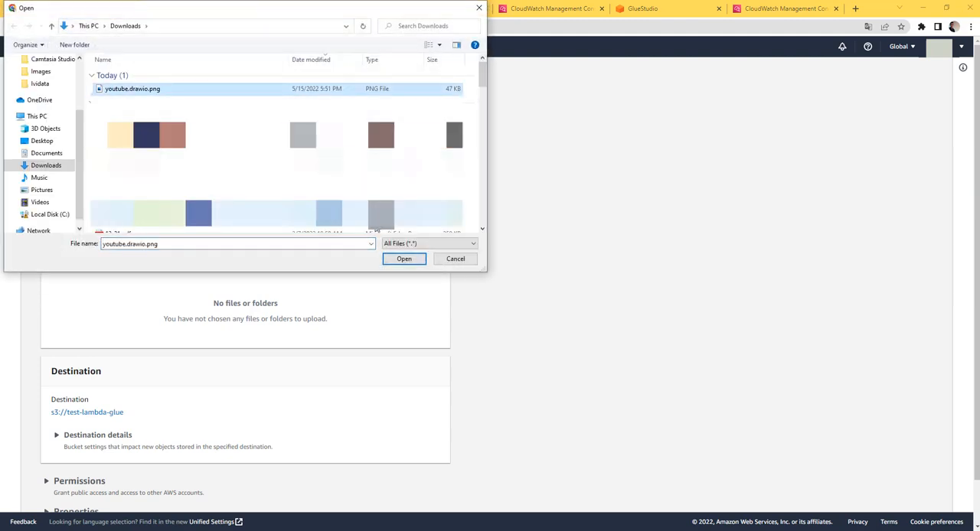
{"action": "left_click", "coordinate": [404, 259]}
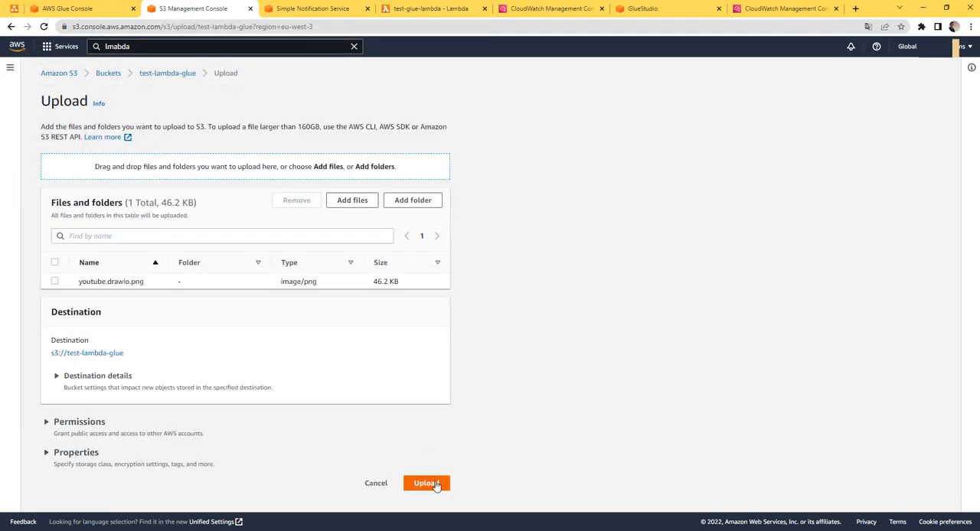
{"action": "left_click", "coordinate": [426, 483]}
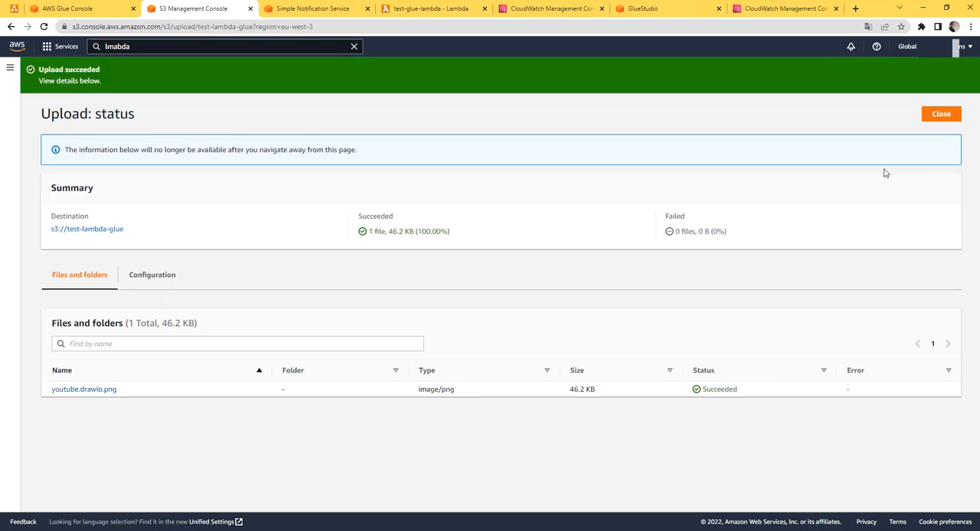
{"action": "left_click", "coordinate": [935, 121]}
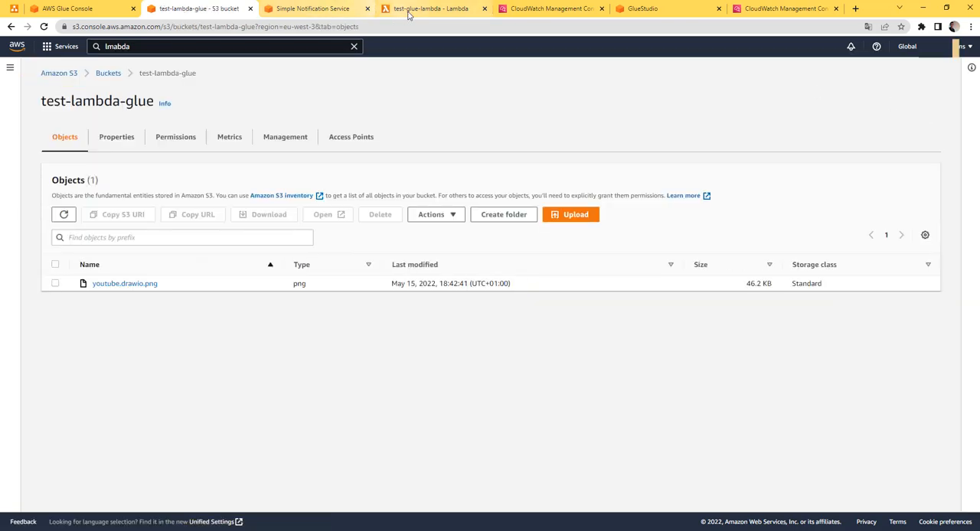
Return to the test-glue-lambda function and view its recent invocations in the monitoring logs
{"action": "left_click", "coordinate": [413, 11]}
{"action": "scroll", "coordinate": [179, 258], "scroll_direction": "up", "scroll_amount": 2}
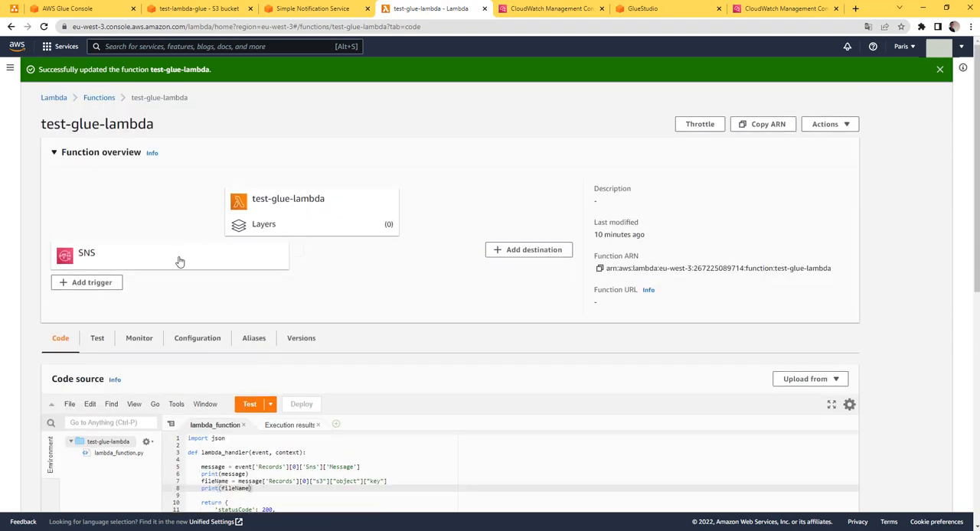
{"action": "left_click", "coordinate": [138, 339]}
{"action": "scroll", "coordinate": [315, 329], "scroll_direction": "down", "scroll_amount": 1}
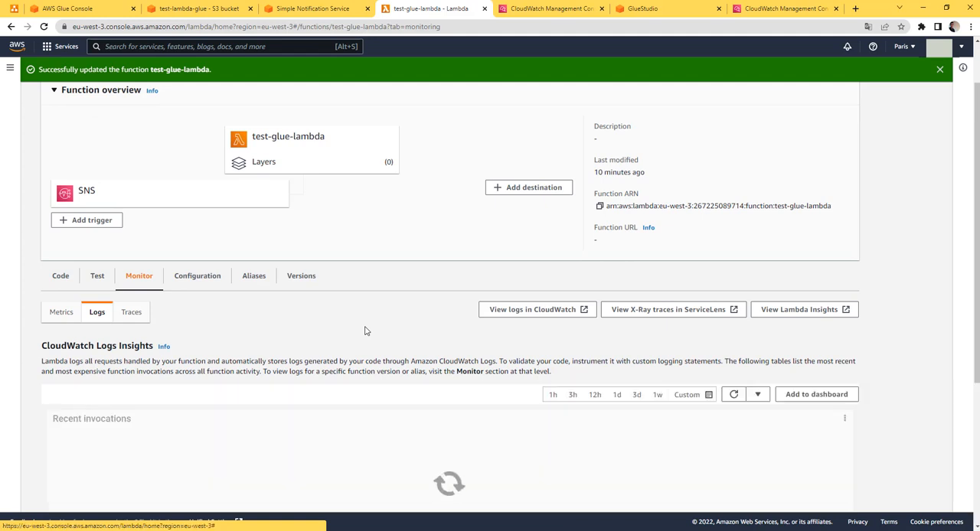
{"action": "scroll", "coordinate": [364, 331], "scroll_direction": "down", "scroll_amount": 2}
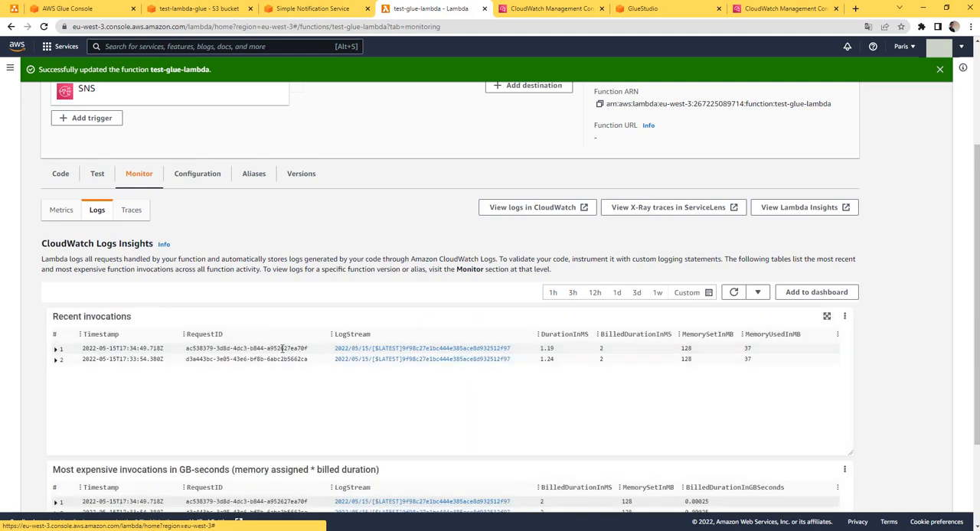
Switch to the function's CloudWatch metrics, look over the graphs and refresh them
{"action": "left_click", "coordinate": [63, 211]}
{"action": "scroll", "coordinate": [207, 344], "scroll_direction": "down", "scroll_amount": 3}
{"action": "scroll", "coordinate": [207, 344], "scroll_direction": "up", "scroll_amount": 4}
{"action": "left_click", "coordinate": [733, 343]}
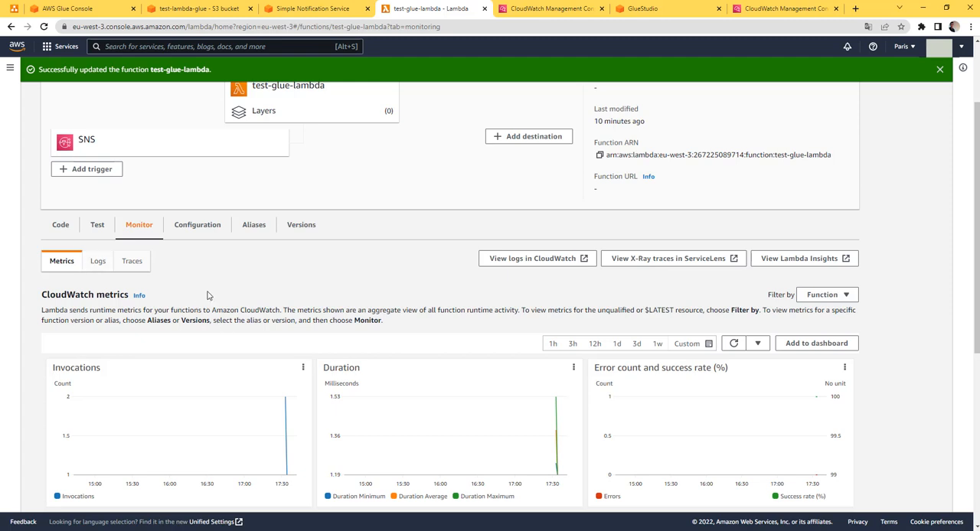
Refresh the function's recent invocations in the logs, open the newest log stream in CloudWatch and close the older CloudWatch page beside it
{"action": "left_click", "coordinate": [97, 261]}
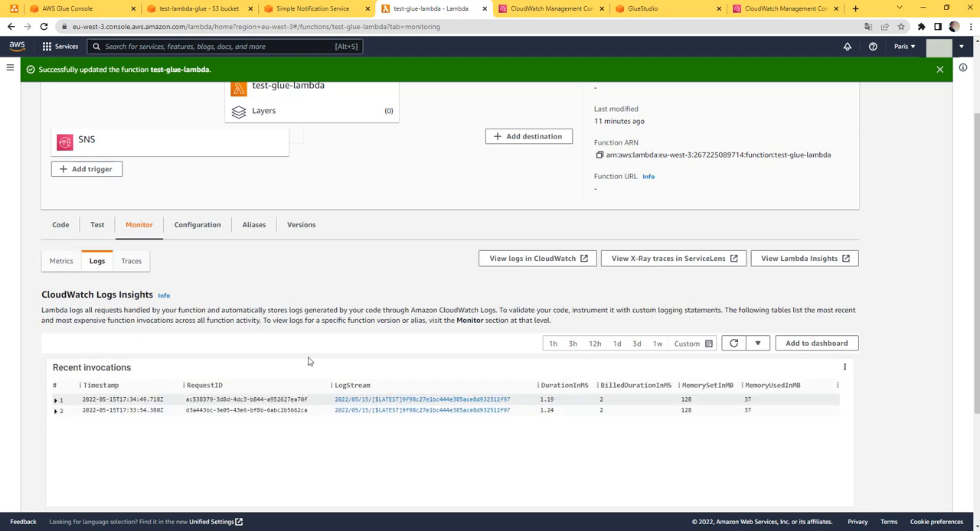
{"action": "left_click", "coordinate": [733, 343]}
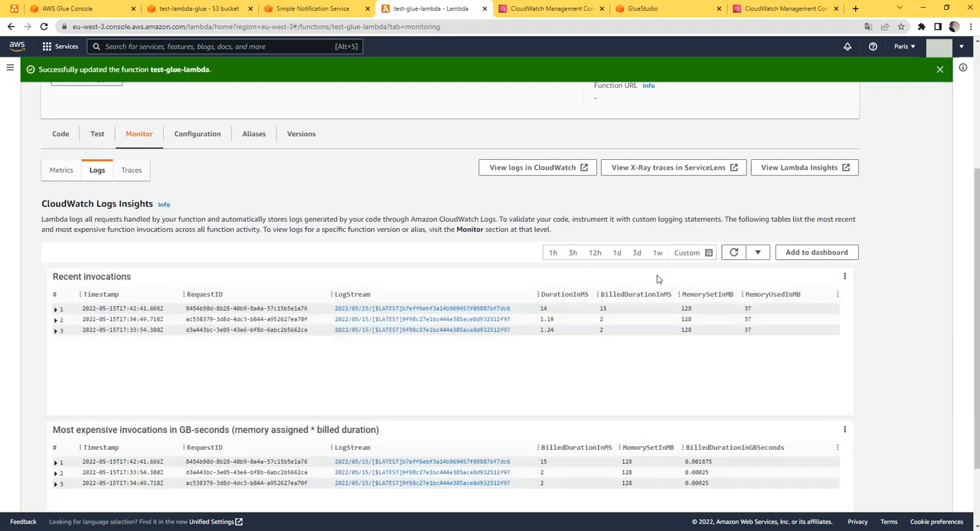
{"action": "left_click", "coordinate": [382, 309]}
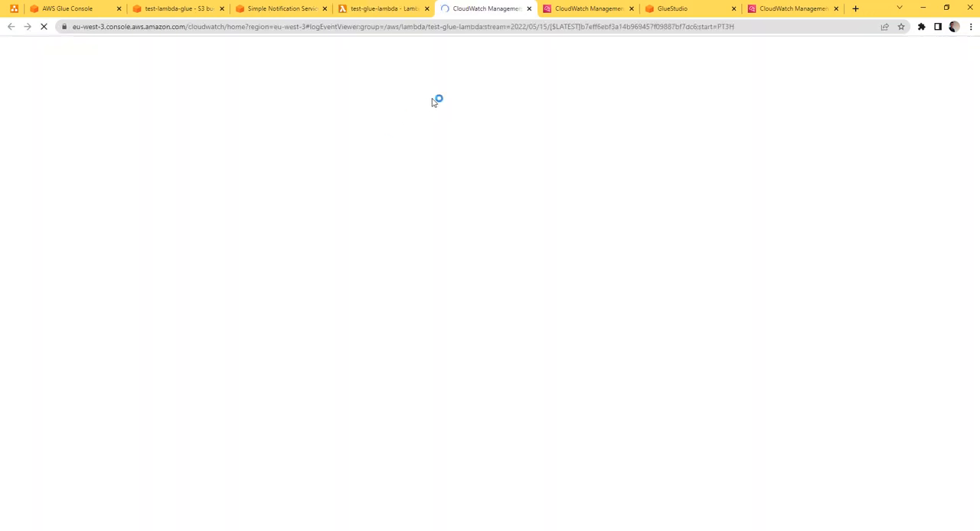
{"action": "left_click", "coordinate": [631, 9]}
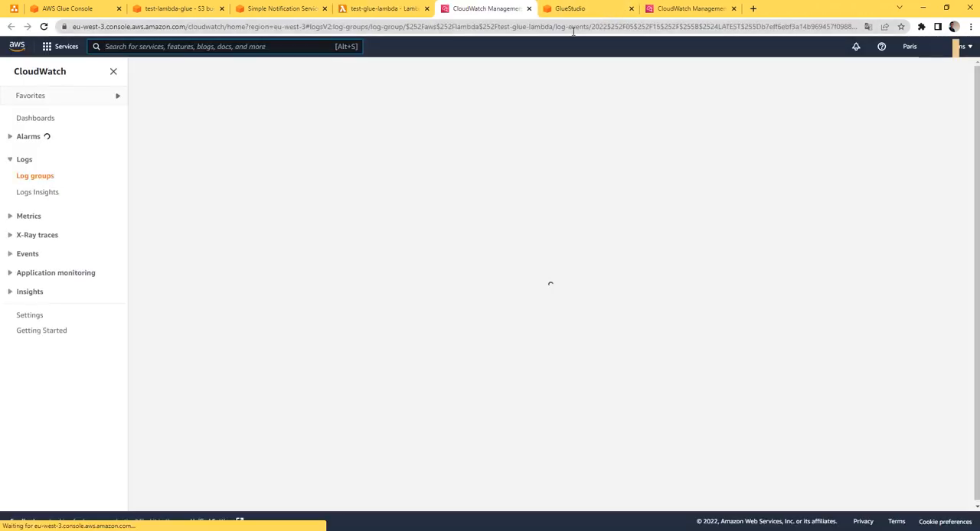
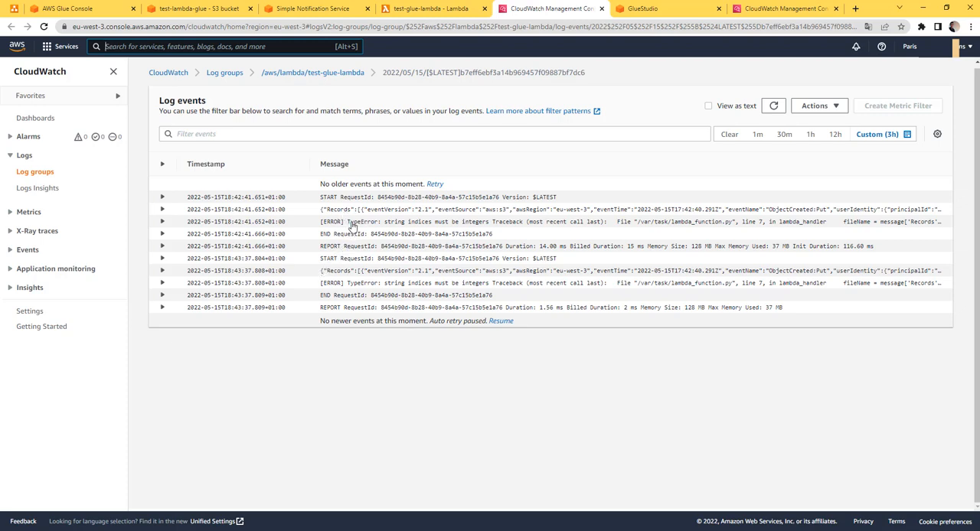
Expand the first TypeError event in the log stream and return to the lambda_function code of test-glue-lambda
{"action": "left_click", "coordinate": [385, 230]}
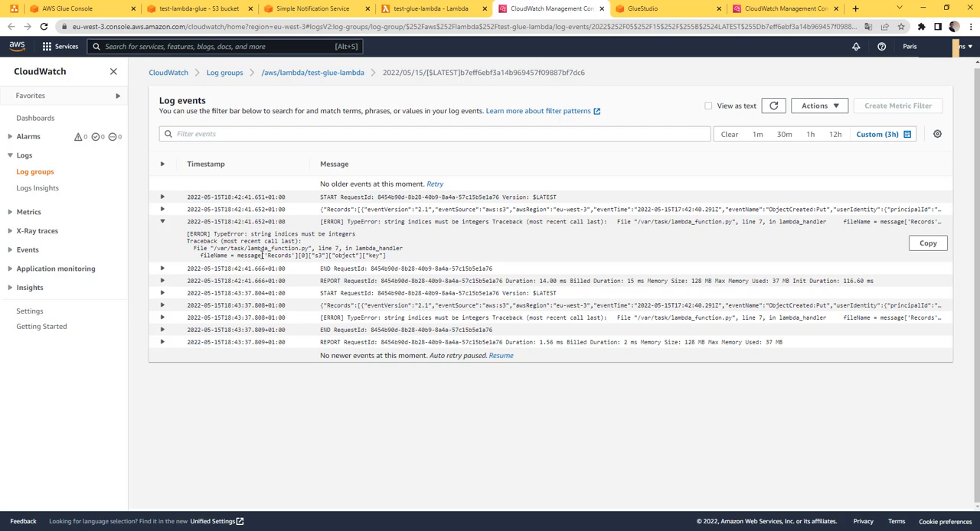
{"action": "left_click", "coordinate": [413, 9]}
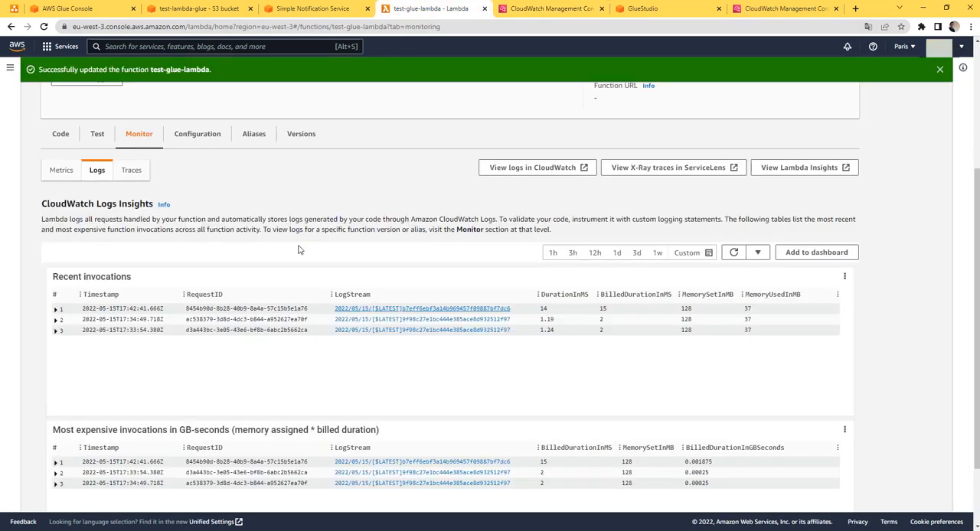
{"action": "left_click", "coordinate": [65, 135]}
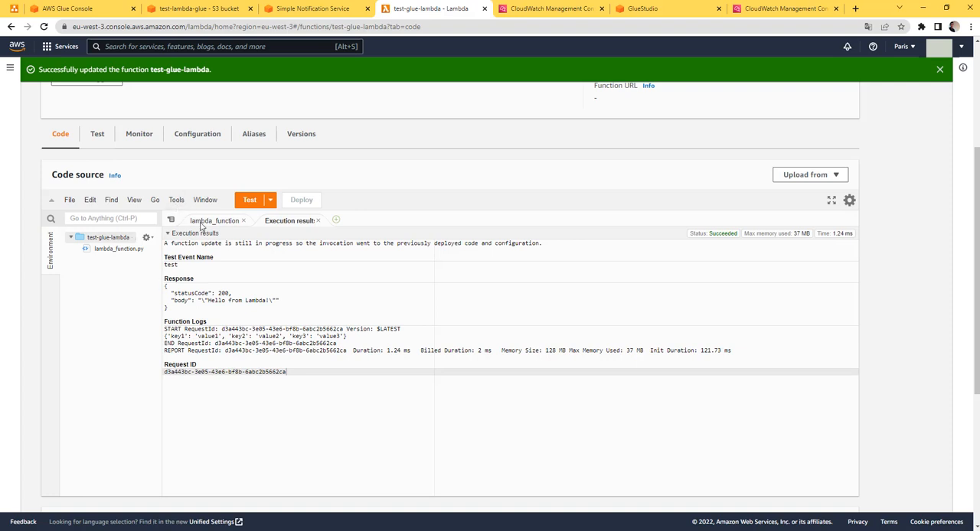
{"action": "left_click", "coordinate": [204, 221]}
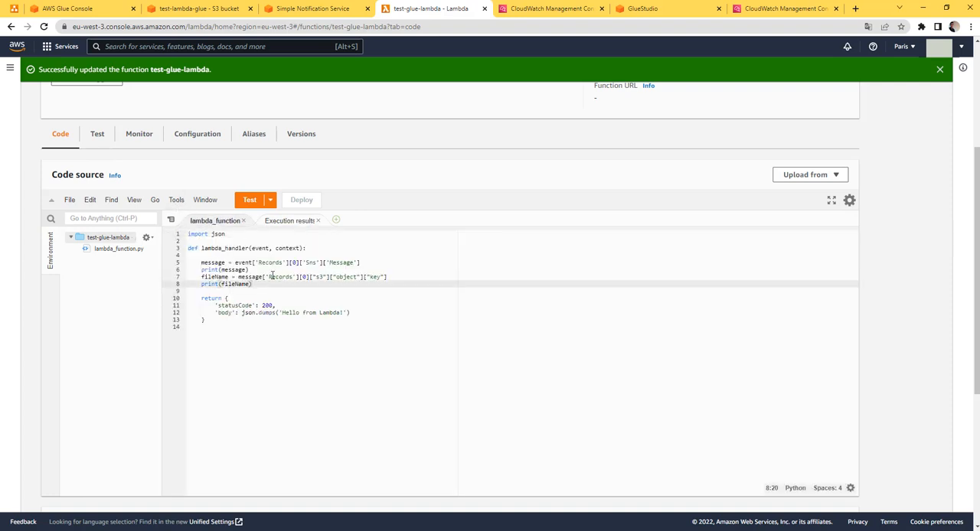
Replace the double quotes around s3, object and key in the fileName line with single quotes
{"action": "left_click", "coordinate": [320, 277]}
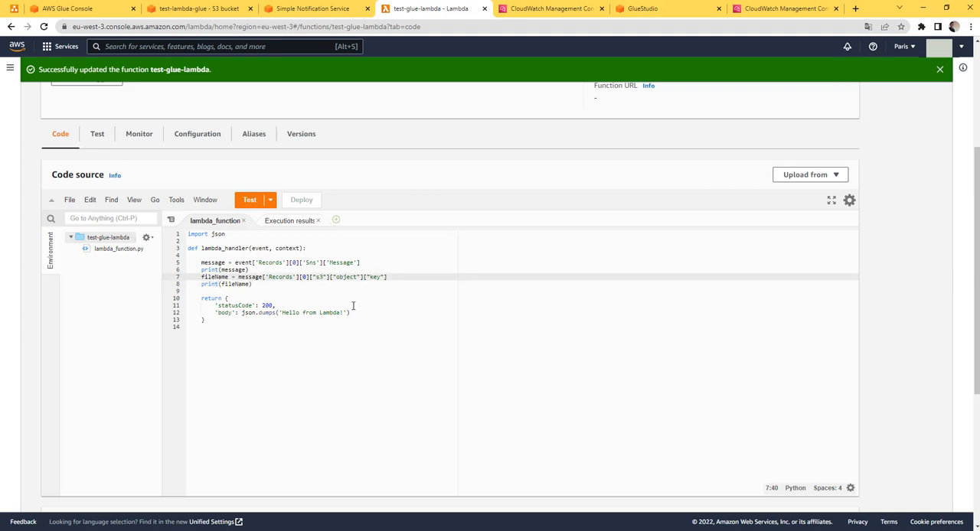
{"action": "key", "text": "BackSpace"}
{"action": "type", "text": "'"}
{"action": "key", "text": "Right"}
{"action": "key", "text": "Right"}
{"action": "key", "text": "Right"}
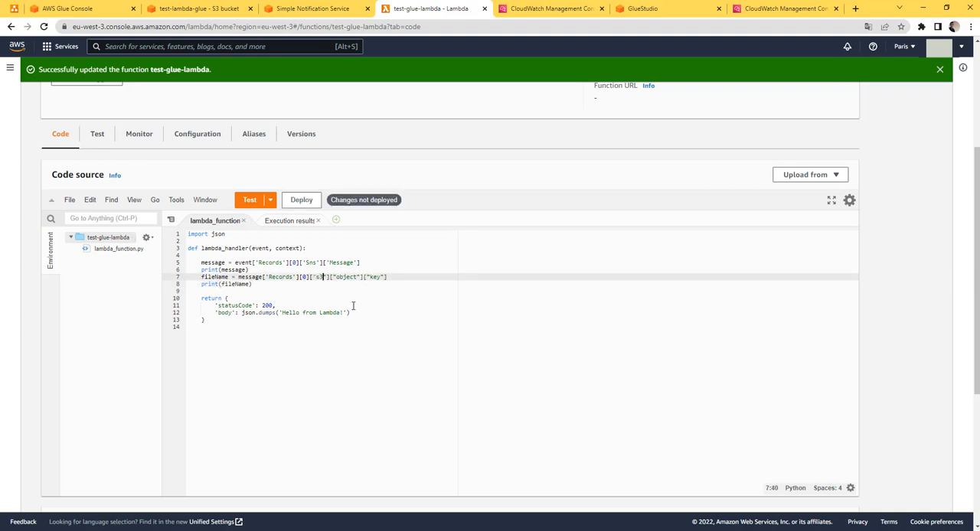
{"action": "key", "text": "BackSpace"}
{"action": "type", "text": "'"}
{"action": "key", "text": "Right"}
{"action": "key", "text": "Right"}
{"action": "key", "text": "Right"}
{"action": "key", "text": "BackSpace"}
{"action": "type", "text": "'"}
{"action": "key", "text": "Right"}
{"action": "key", "text": "Right"}
{"action": "key", "text": "Right"}
{"action": "key", "text": "Right"}
{"action": "key", "text": "Right"}
{"action": "key", "text": "Right"}
{"action": "key", "text": "Right"}
{"action": "key", "text": "BackSpace"}
{"action": "type", "text": "'"}
Wrap message in json.loads() in the fileName line so it reads json.loads(message)['Records'][0]['s3']['object']['key'], and deploy the function
{"action": "key", "text": "Left"}
{"action": "key", "text": "Left"}
{"action": "key", "text": "Left"}
{"action": "key", "text": "Left"}
{"action": "key", "text": "Left"}
{"action": "key", "text": "Left"}
{"action": "key", "text": "Left"}
{"action": "key", "text": "Left"}
{"action": "key", "text": "Left"}
{"action": "key", "text": "Left"}
{"action": "key", "text": "Left"}
{"action": "key", "text": "Left"}
{"action": "key", "text": "Left"}
{"action": "key", "text": "Left"}
{"action": "key", "text": "Left"}
{"action": "key", "text": "Left"}
{"action": "key", "text": "Left"}
{"action": "key", "text": "Left"}
{"action": "key", "text": "Left"}
{"action": "key", "text": "Left"}
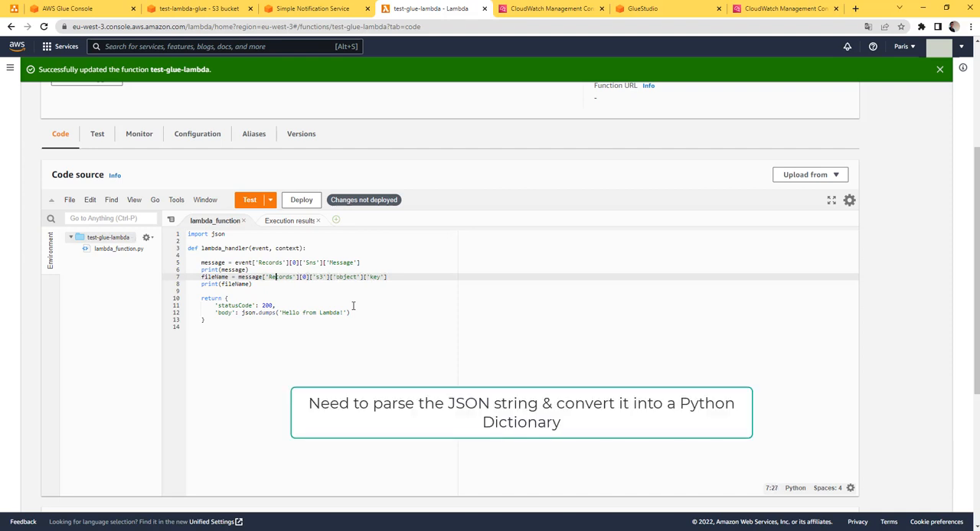
{"action": "key", "text": "Left"}
{"action": "key", "text": "Left"}
{"action": "key", "text": "Left"}
{"action": "key", "text": "Left"}
{"action": "key", "text": "Left"}
{"action": "type", "text": "json"}
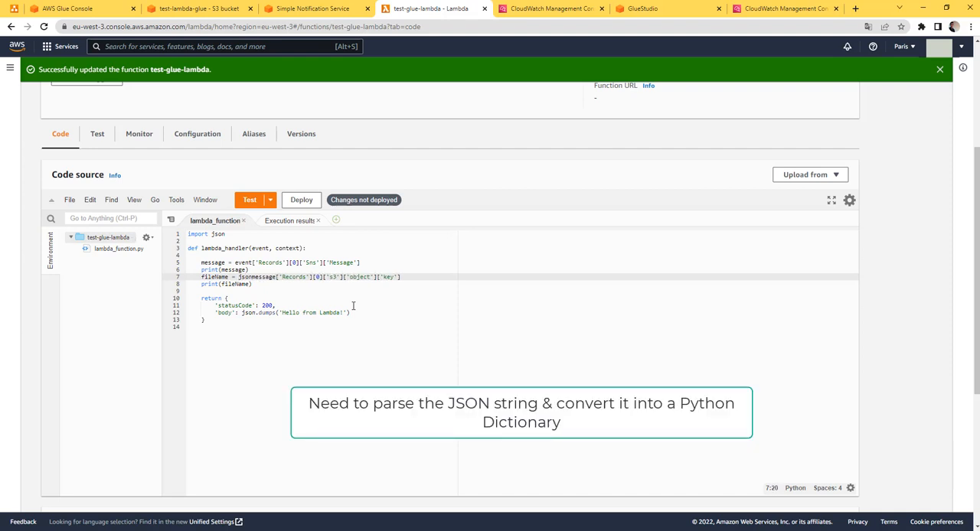
{"action": "type", "text": ".loads("}
{"action": "key", "text": "Right"}
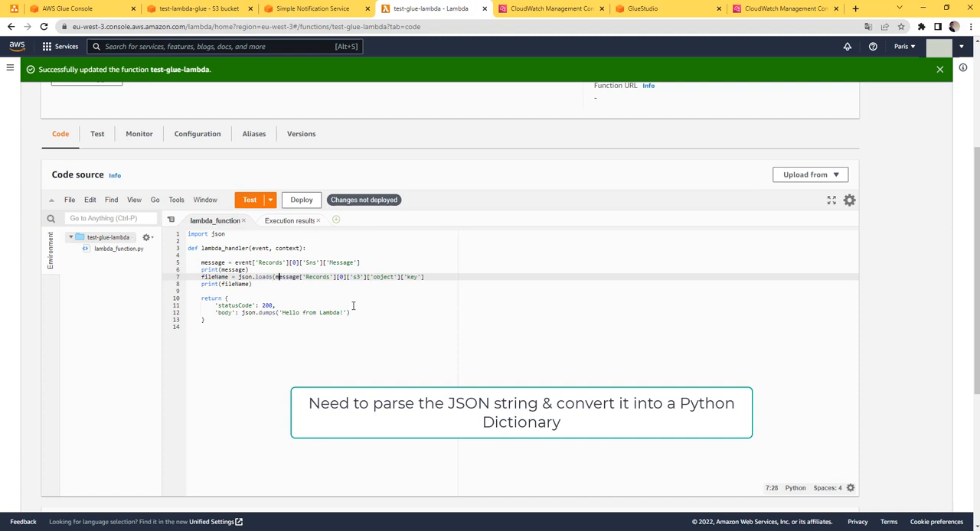
{"action": "key", "text": "Right"}
{"action": "key", "text": "Right"}
{"action": "key", "text": "Right"}
{"action": "key", "text": "Right"}
{"action": "key", "text": "Right"}
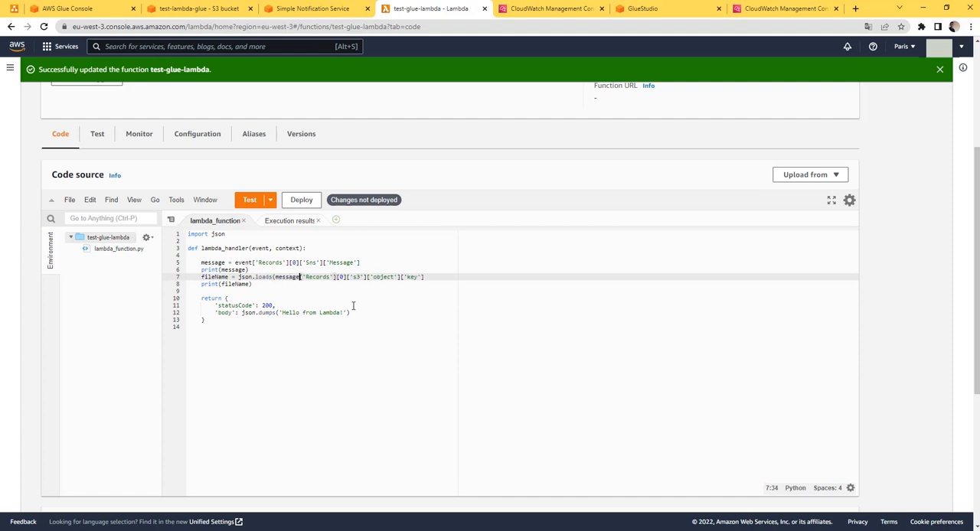
{"action": "type", "text": ")"}
{"action": "left_click", "coordinate": [303, 201]}
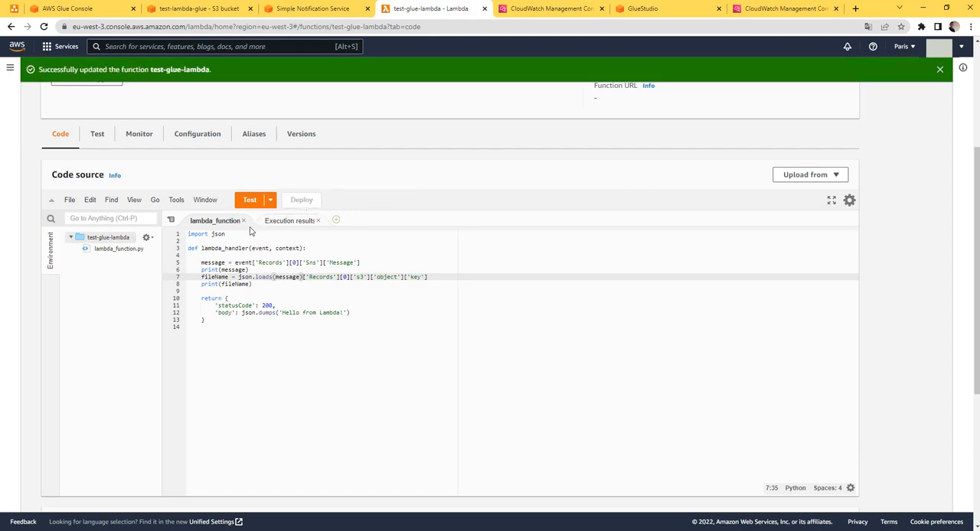
Run the test event on the deployed function and go back from the execution results to the lambda_function code
{"action": "left_click_drag", "start_coordinate": [226, 233], "coordinate": [191, 235]}
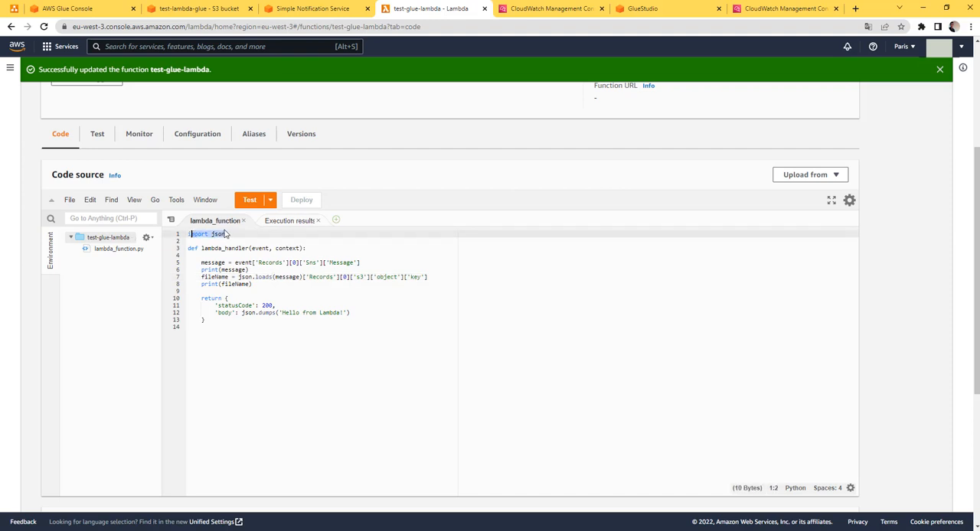
{"action": "left_click", "coordinate": [249, 202]}
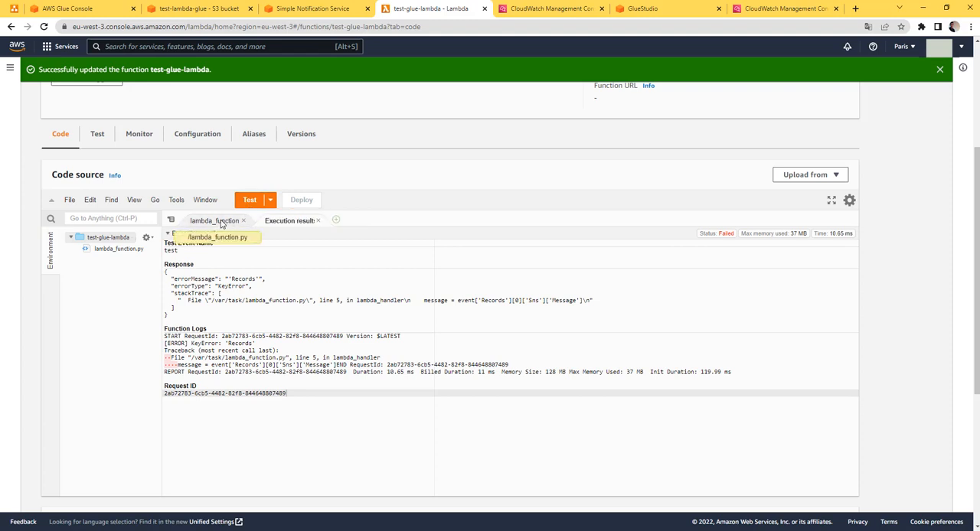
{"action": "left_click", "coordinate": [230, 221]}
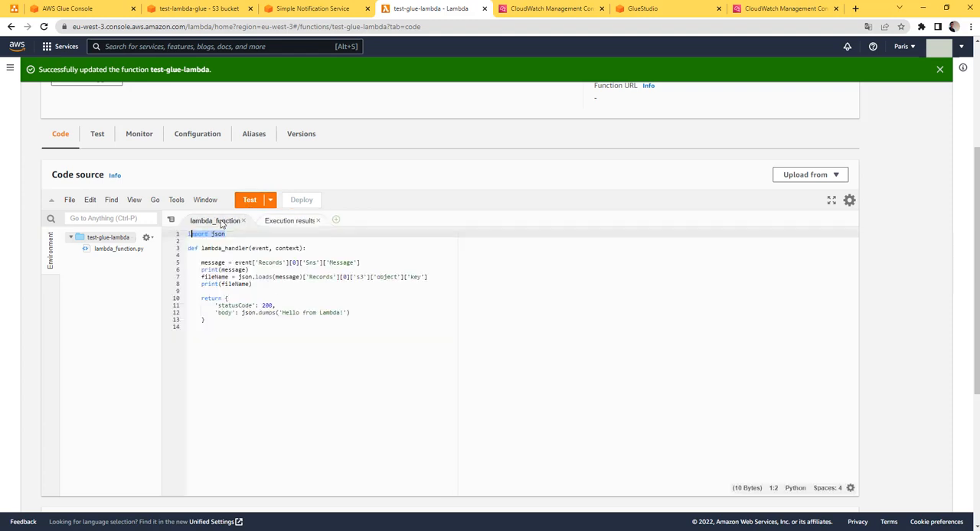
{"action": "left_click", "coordinate": [268, 277]}
Upload youtube.drawio.png from Downloads to the test-lambda-glue bucket once more and close the upload status page
{"action": "left_click", "coordinate": [191, 8]}
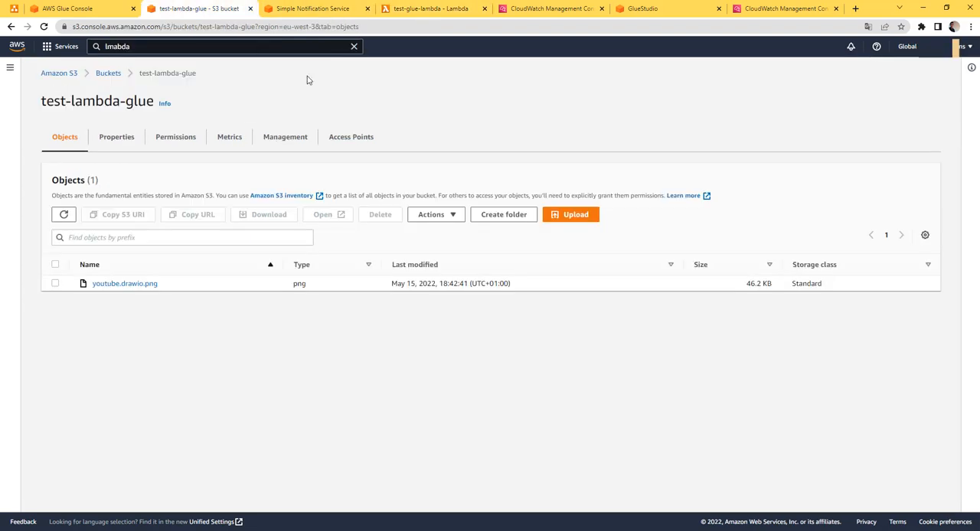
{"action": "left_click", "coordinate": [571, 217]}
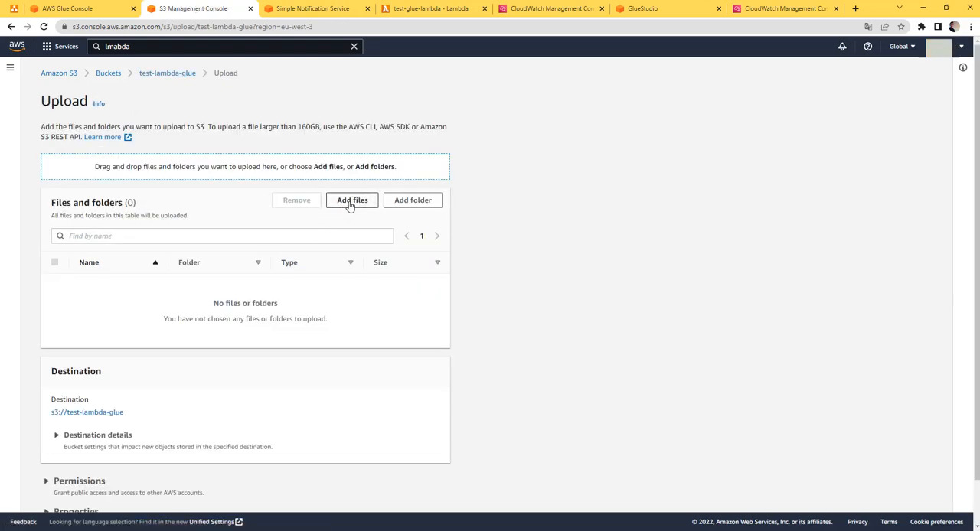
{"action": "left_click", "coordinate": [350, 203]}
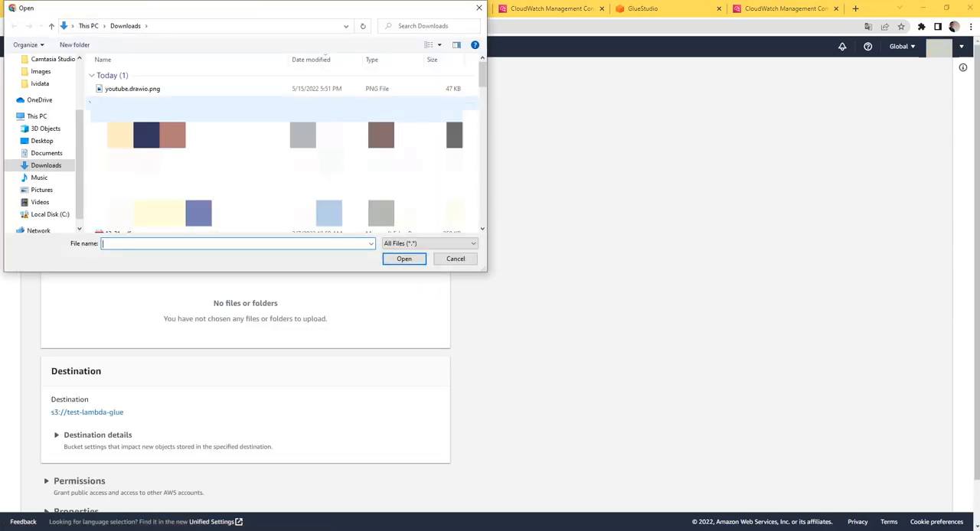
{"action": "left_click", "coordinate": [134, 89]}
{"action": "left_click", "coordinate": [403, 259]}
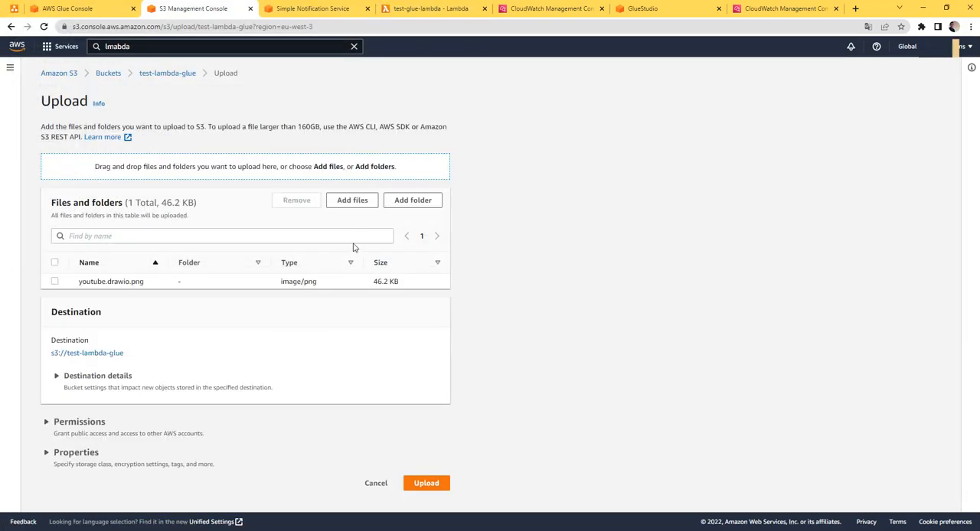
{"action": "left_click", "coordinate": [426, 483]}
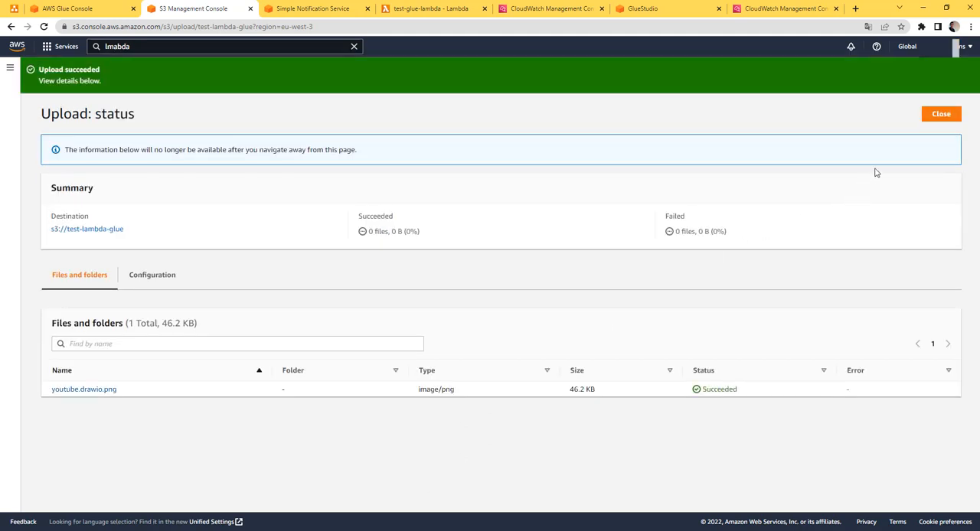
{"action": "left_click", "coordinate": [941, 114]}
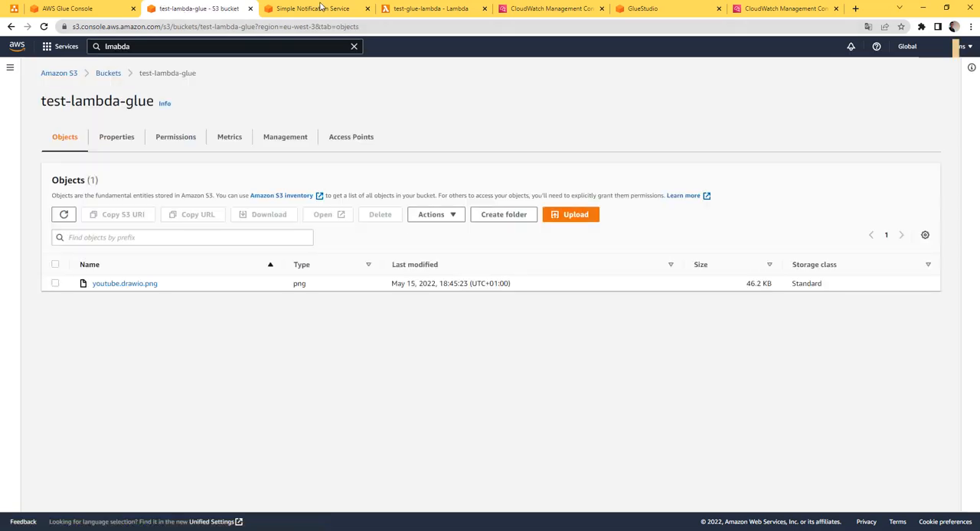
Glance at the test-glue-sns topic, and refresh the recent invocations in test-glue-lambda's monitoring logs
{"action": "left_click", "coordinate": [320, 9]}
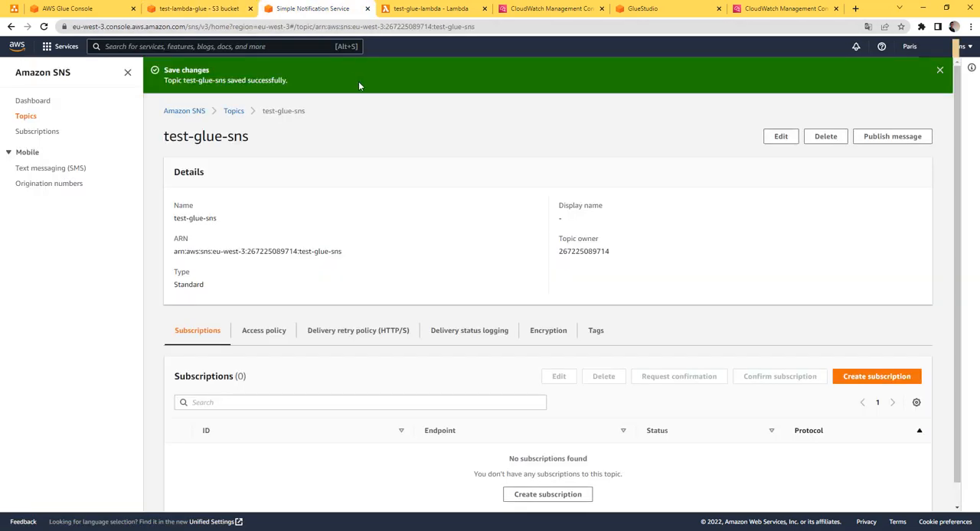
{"action": "left_click", "coordinate": [440, 11]}
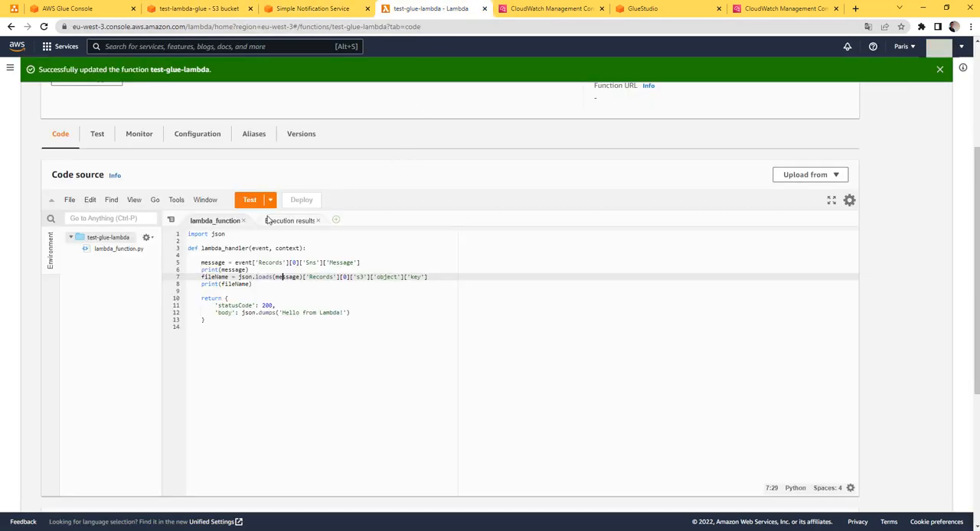
{"action": "left_click", "coordinate": [139, 137]}
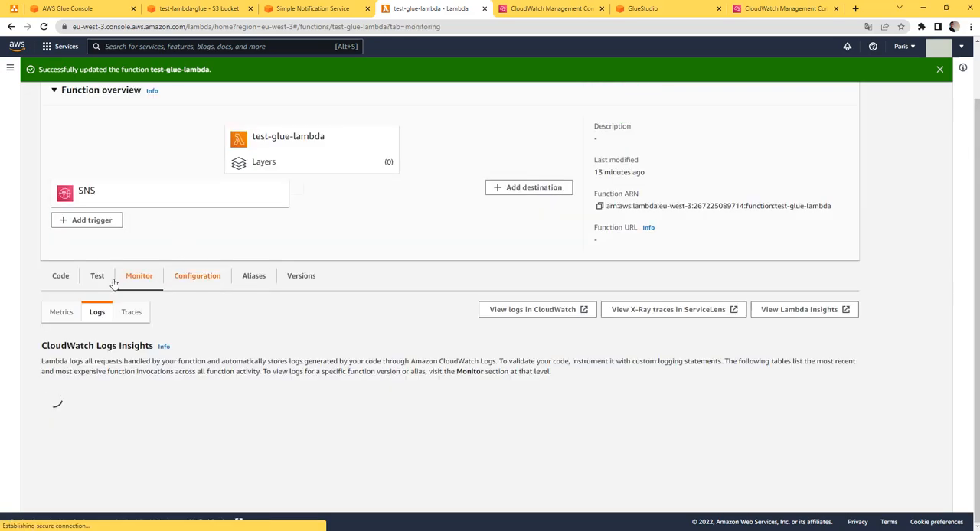
{"action": "scroll", "coordinate": [421, 268], "scroll_direction": "down", "scroll_amount": 2}
{"action": "left_click", "coordinate": [732, 253]}
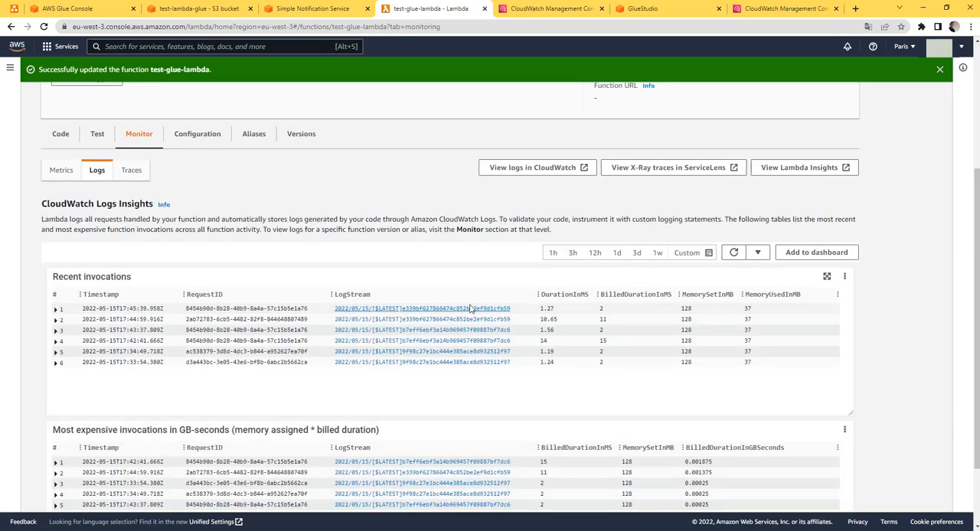
Open the newest invocation's log stream in CloudWatch and expand the first youtube.drawio.png event
{"action": "left_click", "coordinate": [459, 310]}
{"action": "left_click", "coordinate": [631, 8]}
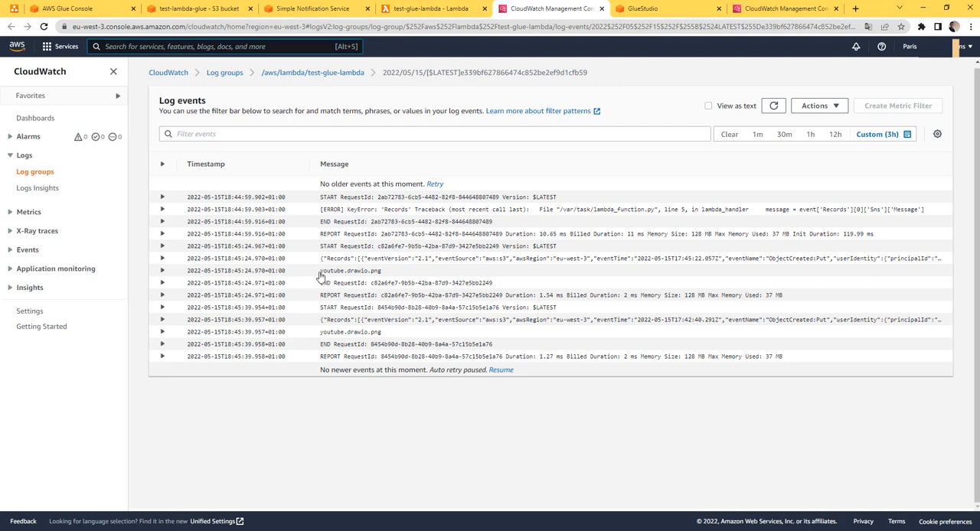
{"action": "left_click_drag", "start_coordinate": [320, 271], "coordinate": [378, 273]}
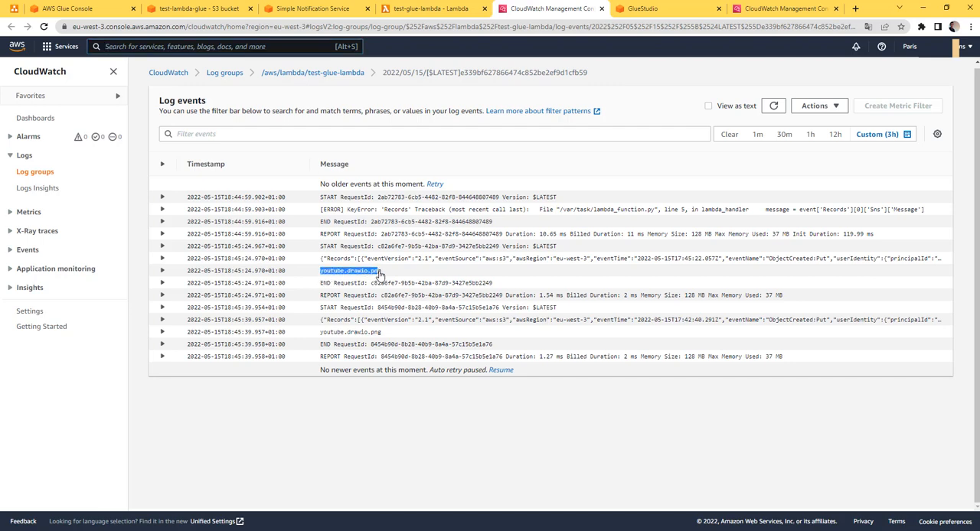
{"action": "left_click_drag", "start_coordinate": [380, 274], "coordinate": [345, 273]}
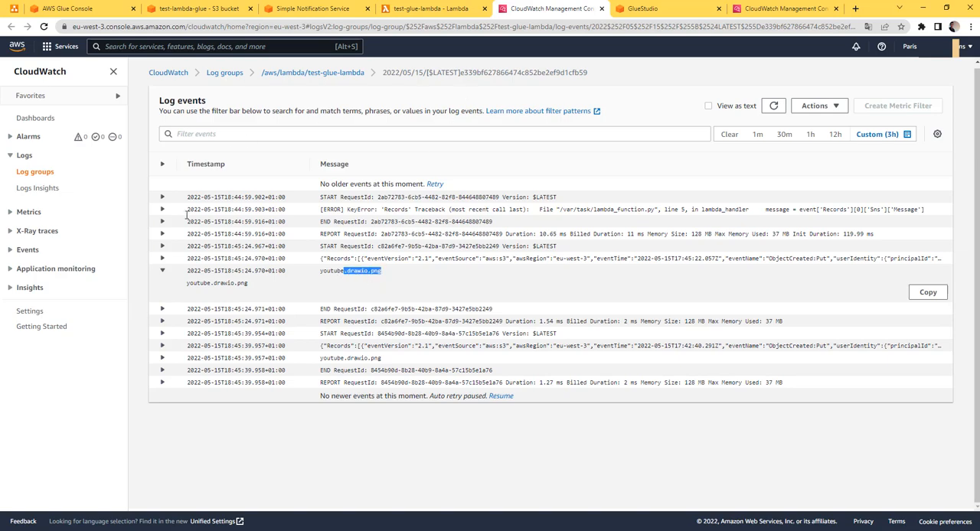
Return to test-glue-lambda's lambda_function code and place the cursor after print(fileName)
{"action": "left_click", "coordinate": [412, 11]}
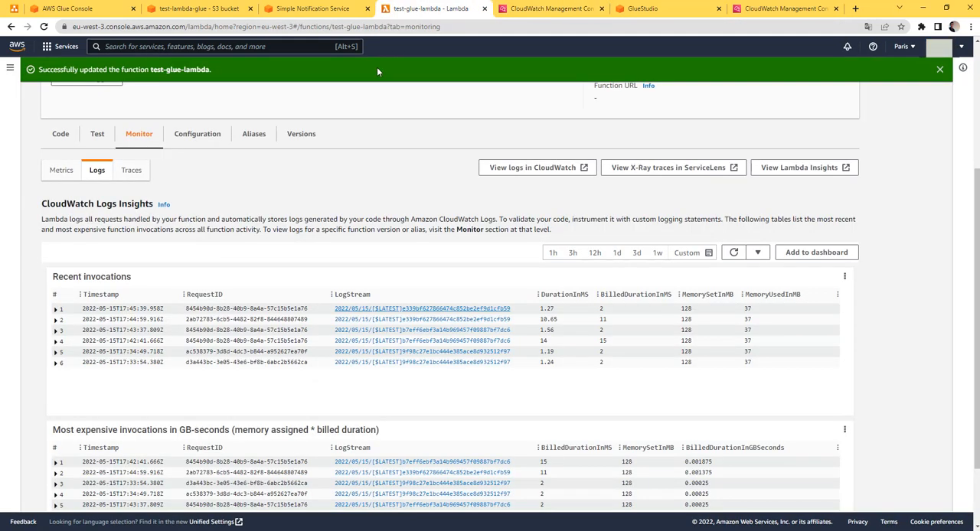
{"action": "scroll", "coordinate": [922, 367], "scroll_direction": "up", "scroll_amount": 2}
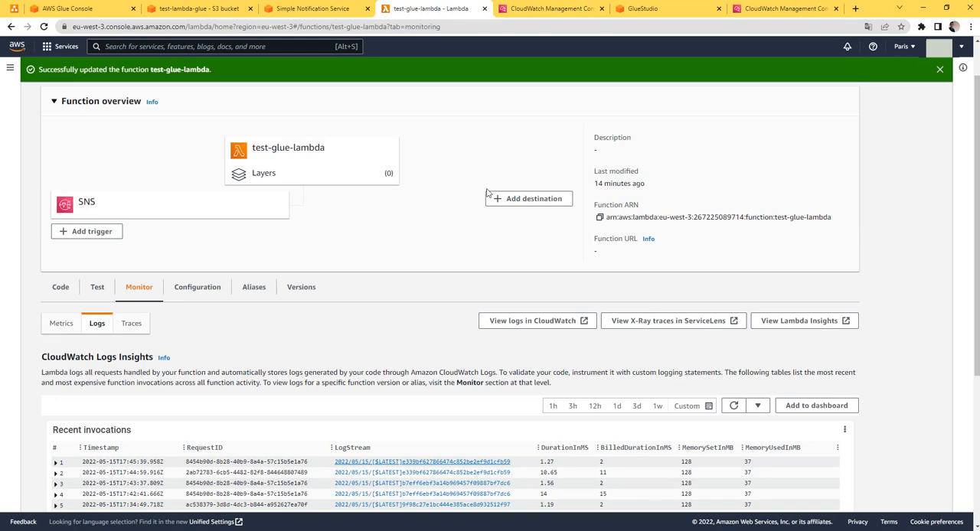
{"action": "left_click", "coordinate": [60, 287]}
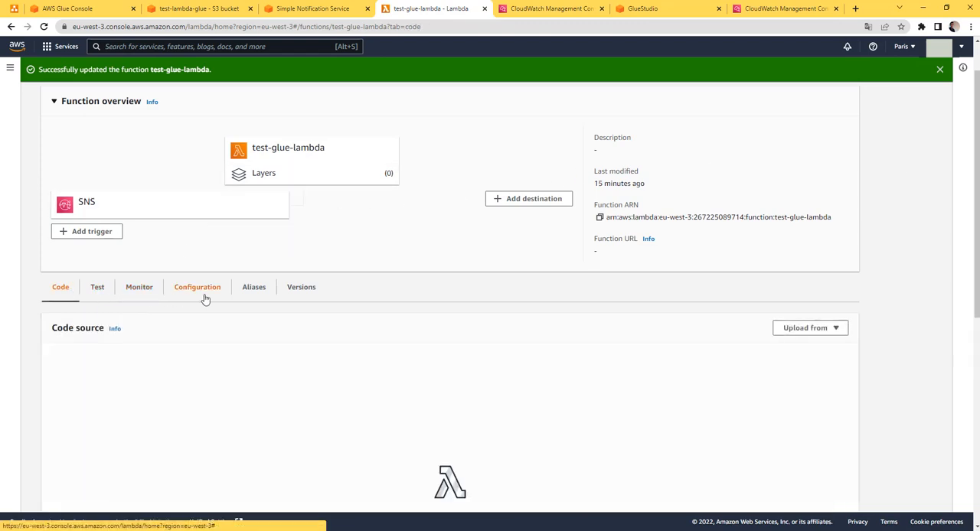
{"action": "scroll", "coordinate": [229, 321], "scroll_direction": "down", "scroll_amount": 2}
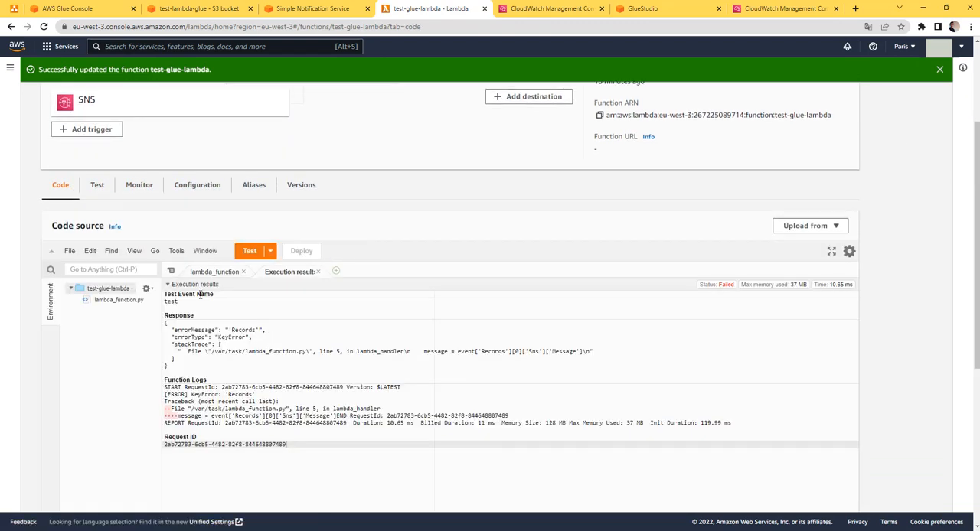
{"action": "left_click", "coordinate": [213, 273]}
{"action": "left_click", "coordinate": [259, 336]}
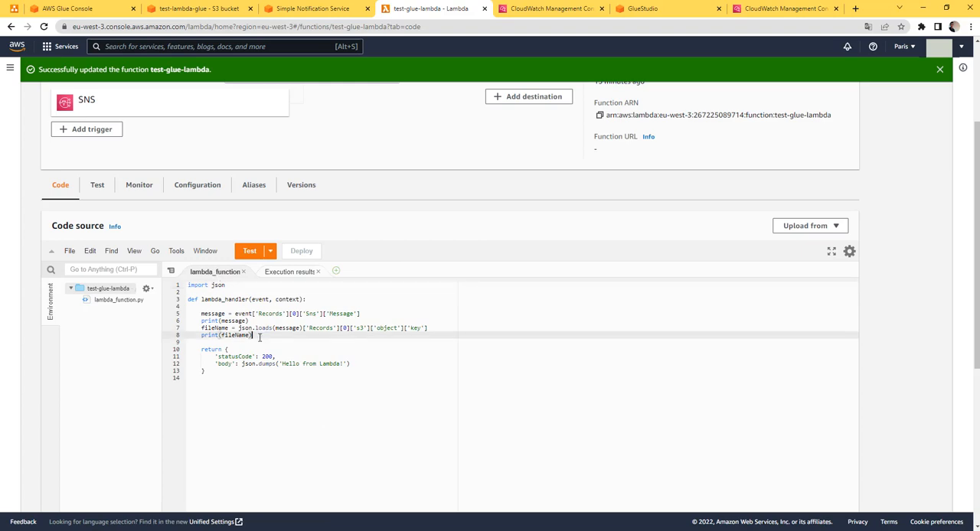
Switch to Photos and review the Lambda-to-Glue trigger in the youtube.drawio.png architecture diagram
{"action": "left_click", "coordinate": [164, 528]}
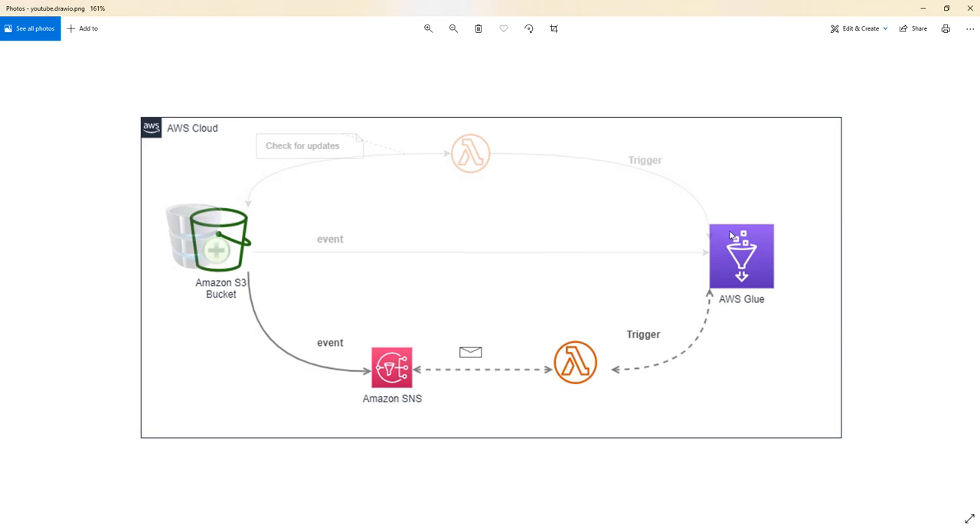
{"action": "key", "text": "super"}
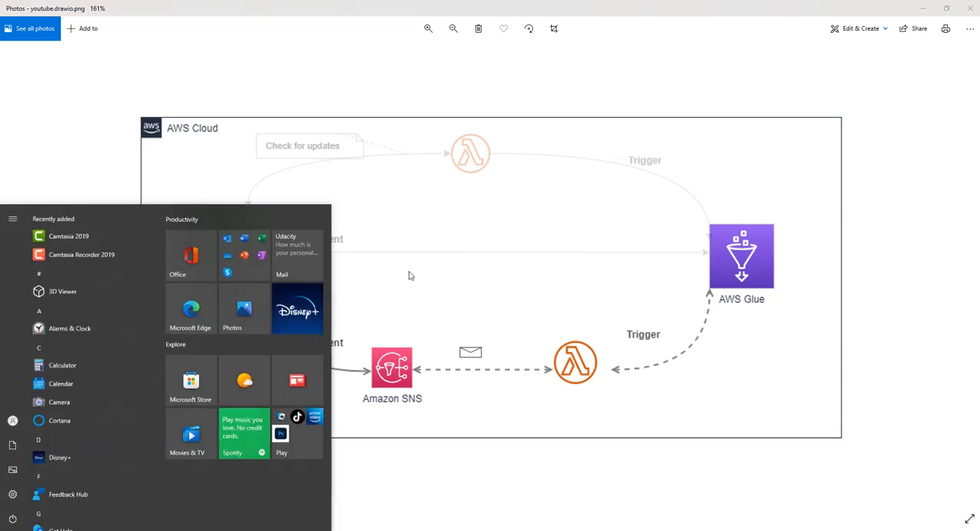
{"action": "key", "text": "super"}
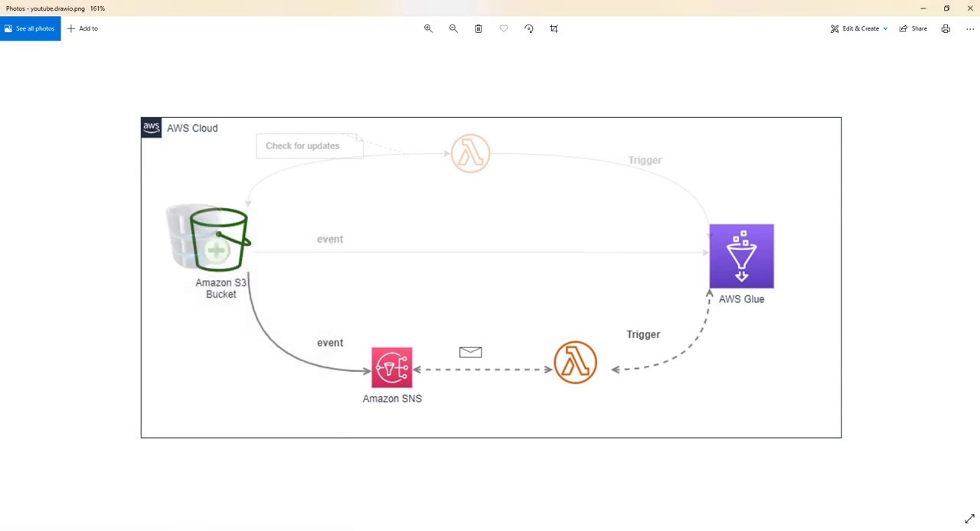
Switch back to test-glue-lambda's code in the browser and add import boto3 below import json
{"action": "key", "text": "alt+Tab"}
{"action": "left_click", "coordinate": [245, 292]}
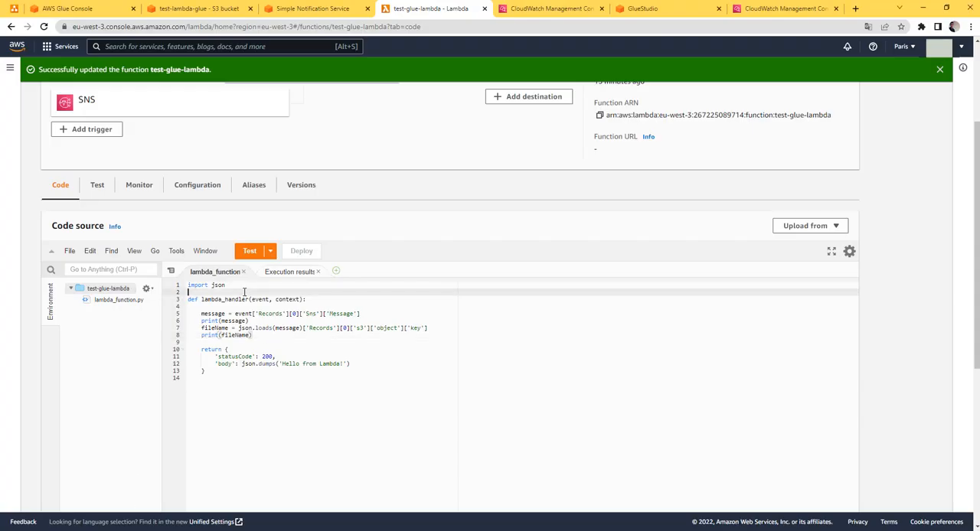
{"action": "key", "text": "Return"}
{"action": "key", "text": "Up"}
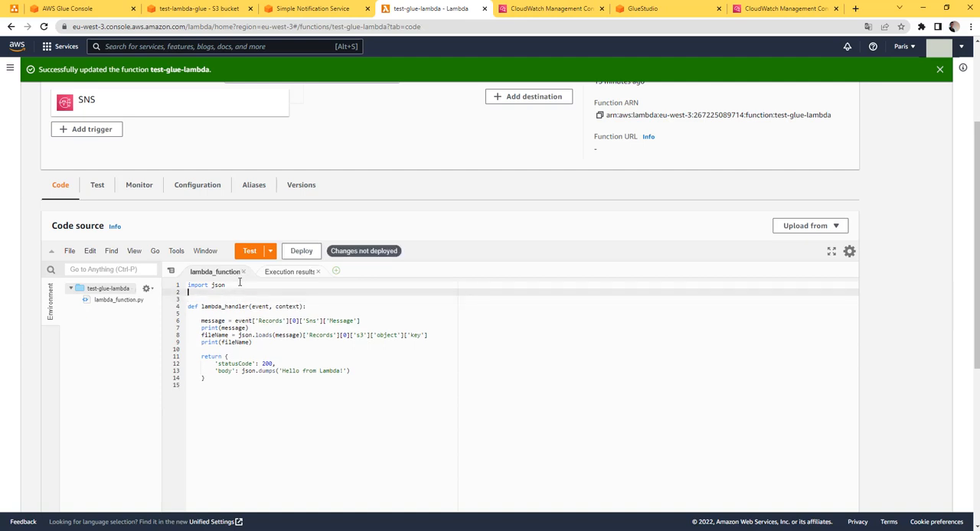
{"action": "type", "text": "import boto3"}
Below print(fileName), create a Glue client with the line client = boto3.client('glue')
{"action": "left_click", "coordinate": [295, 350]}
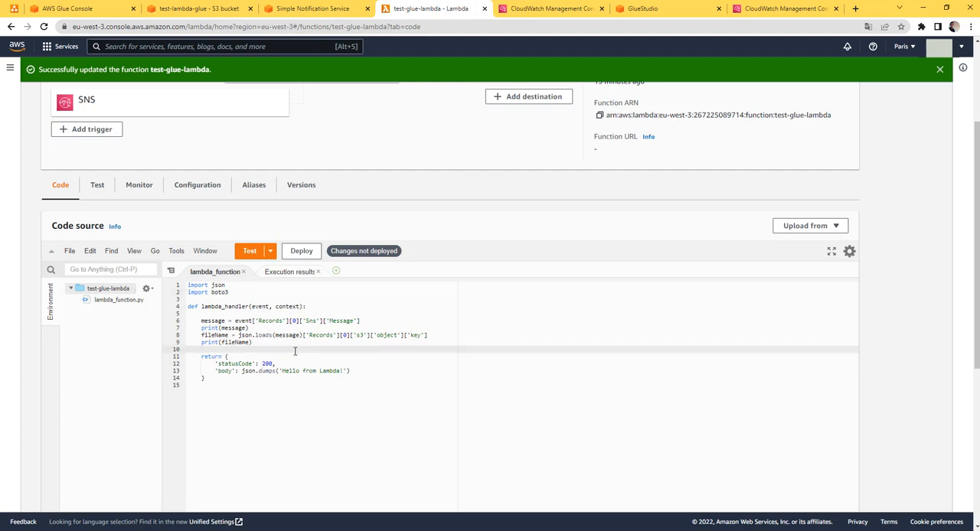
{"action": "key", "text": "Return"}
{"action": "key", "text": "Return"}
{"action": "key", "text": "Up"}
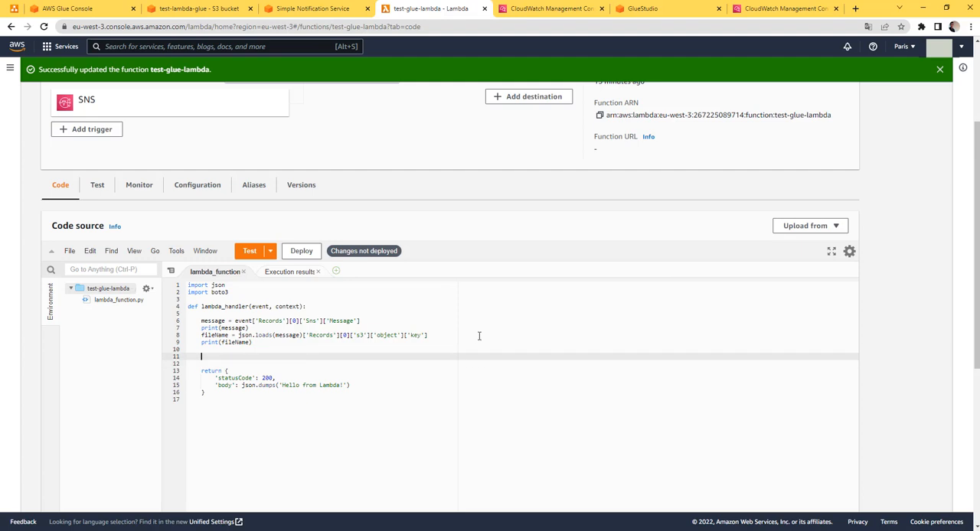
{"action": "type", "text": "client = boto"}
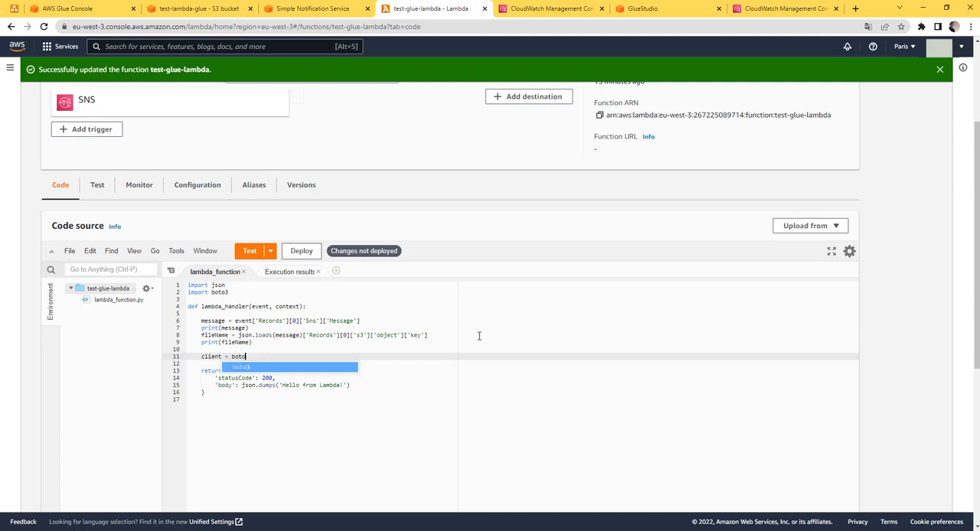
{"action": "type", "text": "3"}
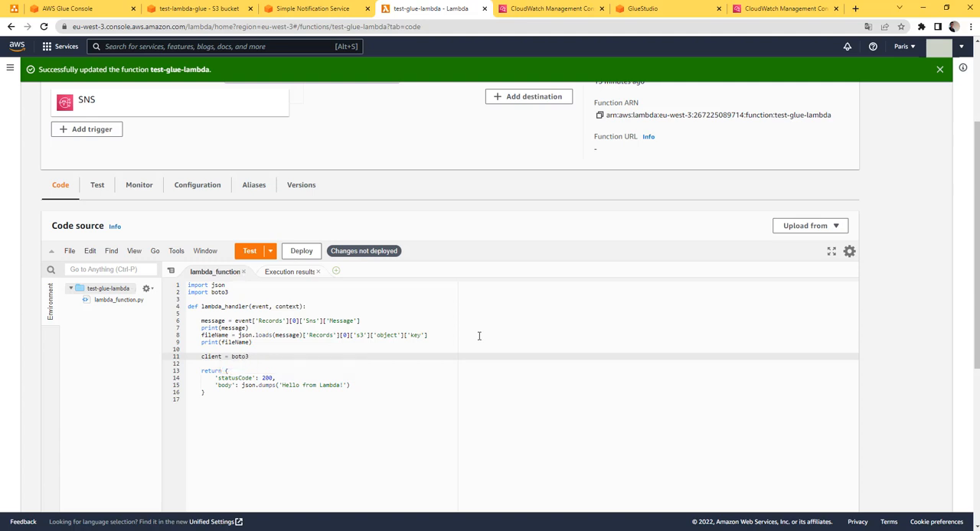
{"action": "type", "text": ".client"}
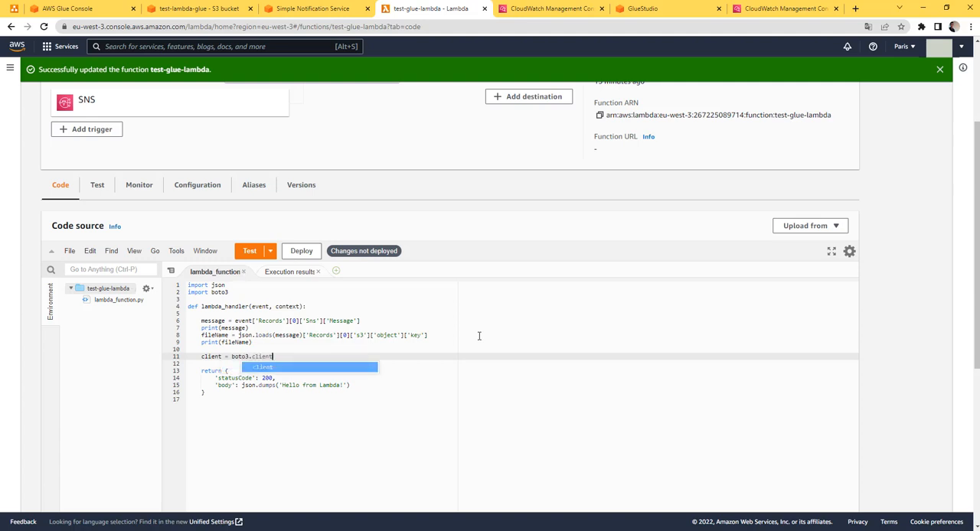
{"action": "type", "text": "('"}
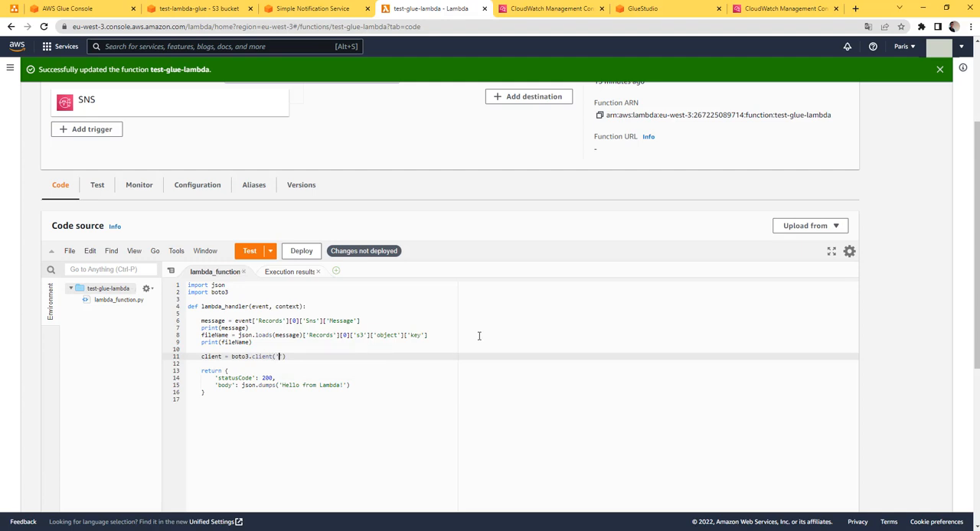
{"action": "type", "text": "glue"}
Under the Glue client line, add a client.start_job_run() call with an empty line between its parentheses for arguments
{"action": "key", "text": "Return"}
{"action": "type", "text": "client"}
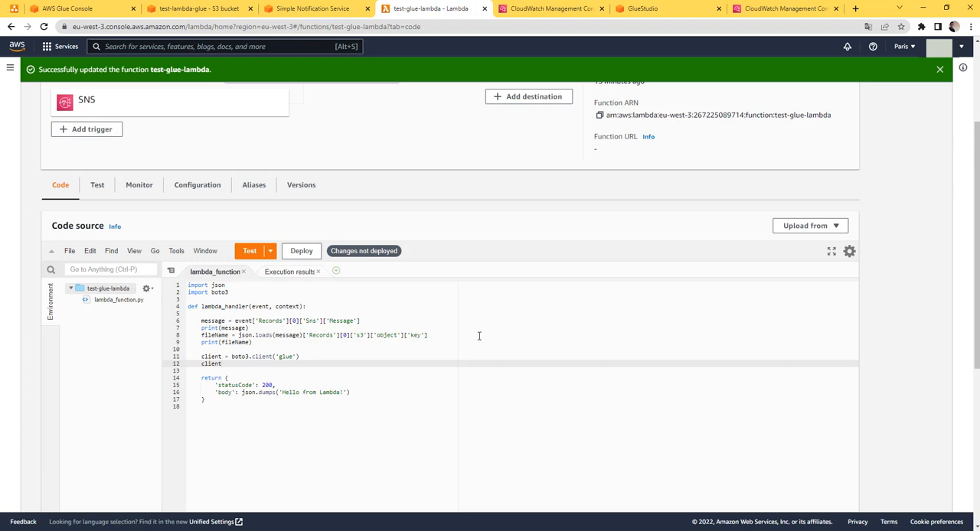
{"action": "type", "text": ".start_job_run("}
{"action": "key", "text": "Return"}
{"action": "key", "text": "Return"}
{"action": "key", "text": "Up"}
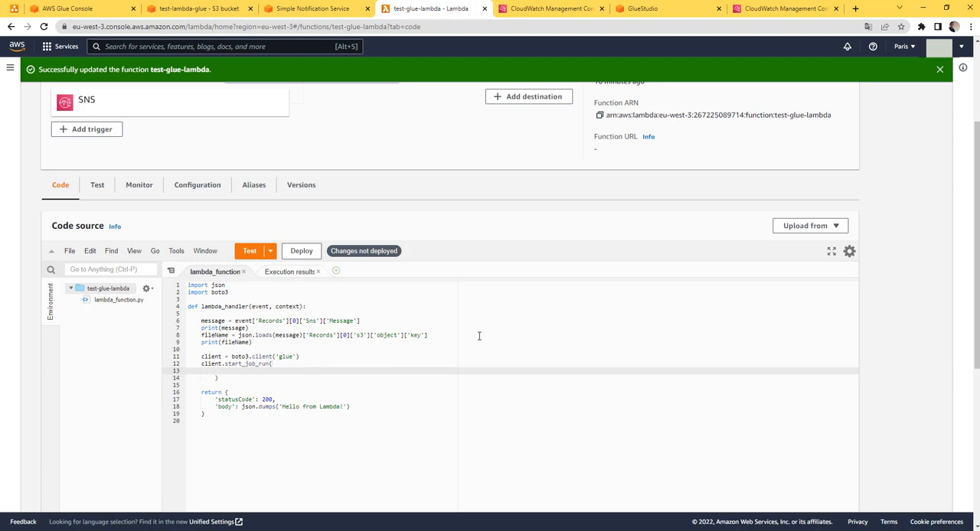
Add the argument JobName = "test_glue_job", to start_job_run, copying the job name from Glue Studio, and start a new line after it
{"action": "type", "text": "JobName = '"}
{"action": "left_click", "coordinate": [622, 8]}
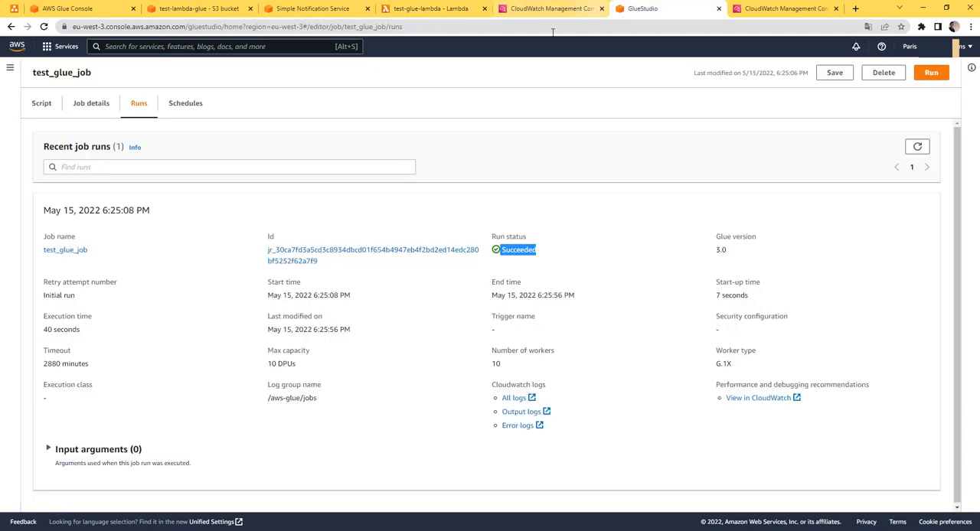
{"action": "left_click_drag", "start_coordinate": [93, 73], "coordinate": [26, 74]}
{"action": "key", "text": "ctrl+c"}
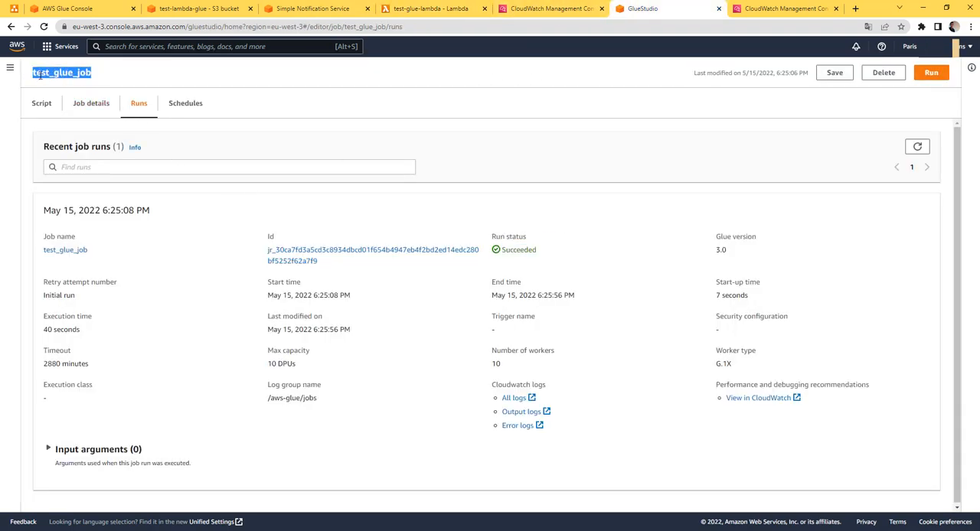
{"action": "left_click", "coordinate": [431, 8]}
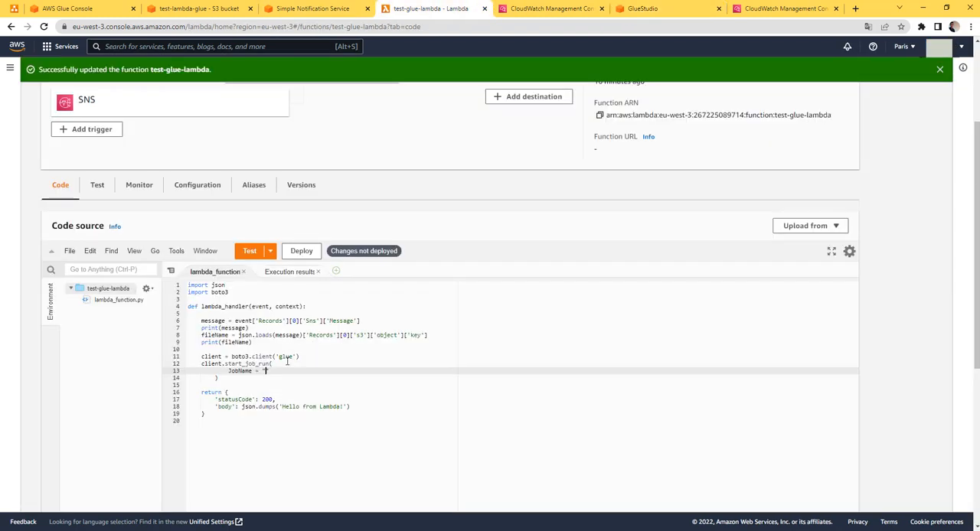
{"action": "key", "text": "ctrl+v"}
{"action": "type", "text": "\","}
{"action": "key", "text": "Return"}
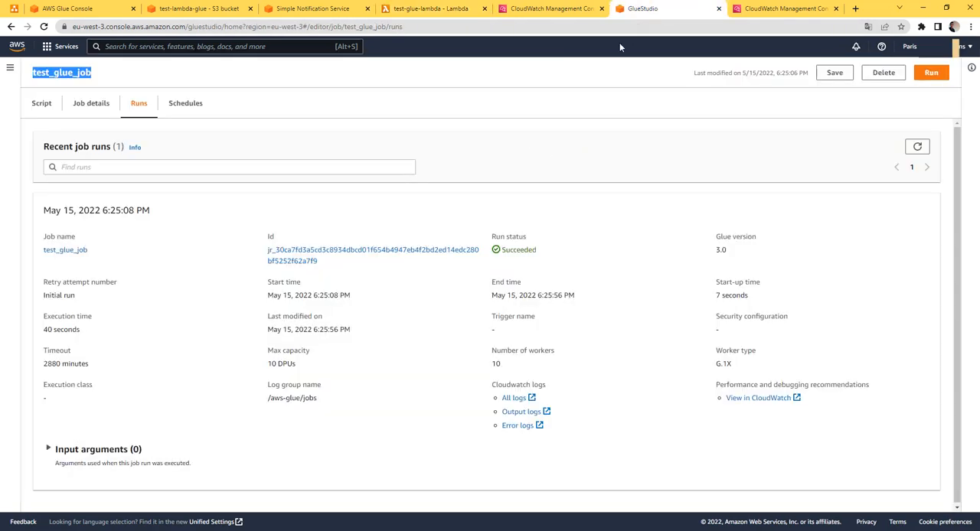
Review test_glue_job's script in Glue Studio, checking the text printed by its print statement
{"action": "left_click", "coordinate": [650, 8]}
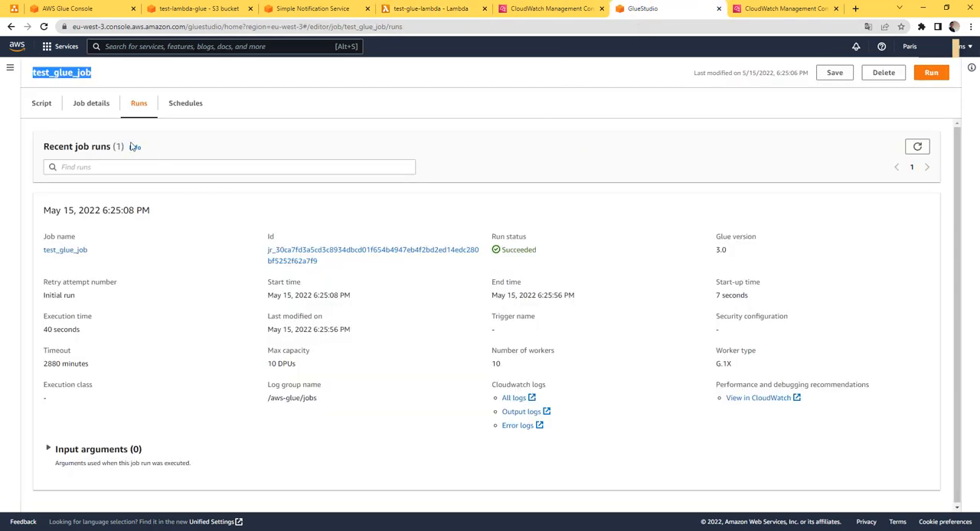
{"action": "left_click", "coordinate": [43, 103]}
{"action": "double_click", "coordinate": [96, 316]}
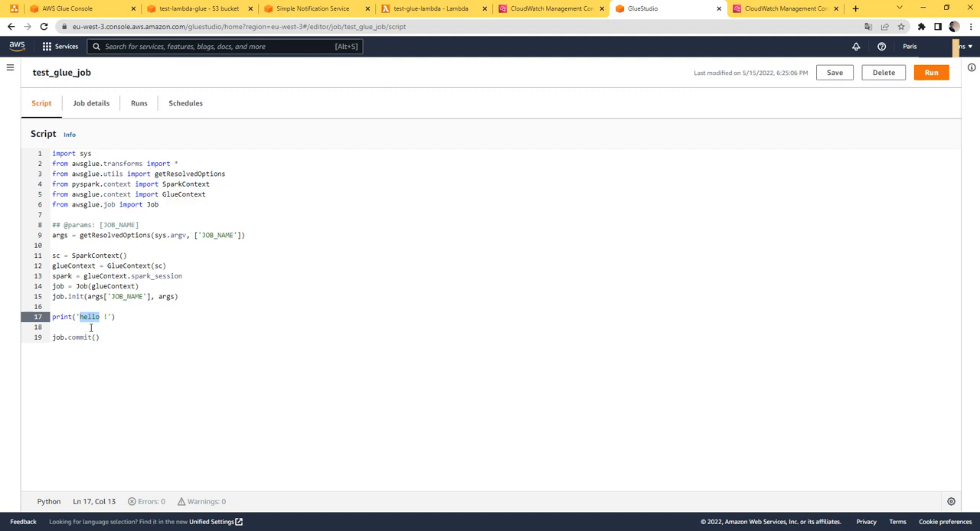
Back in test-glue-lambda's code, remove the empty line and trailing comma after the JobName argument, and deploy the function
{"action": "left_click", "coordinate": [435, 10]}
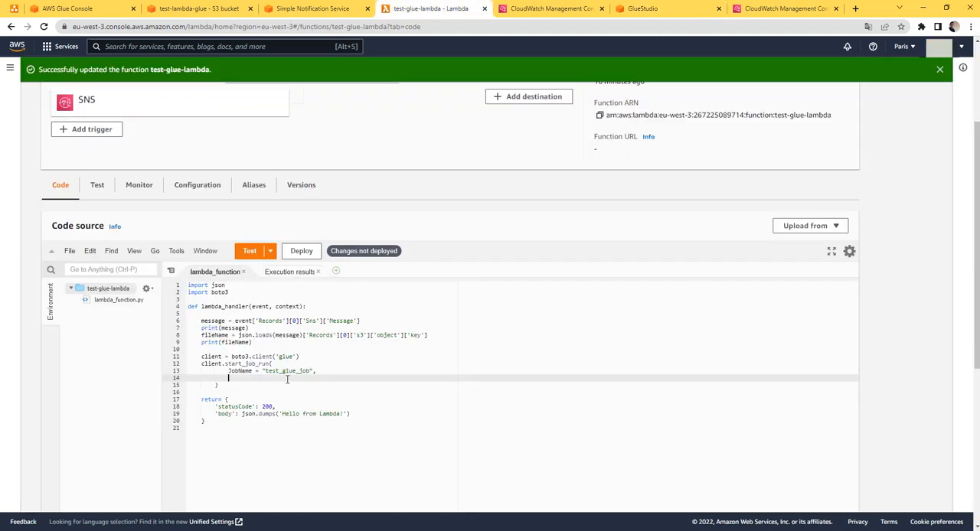
{"action": "key", "text": "BackSpace"}
{"action": "key", "text": "BackSpace"}
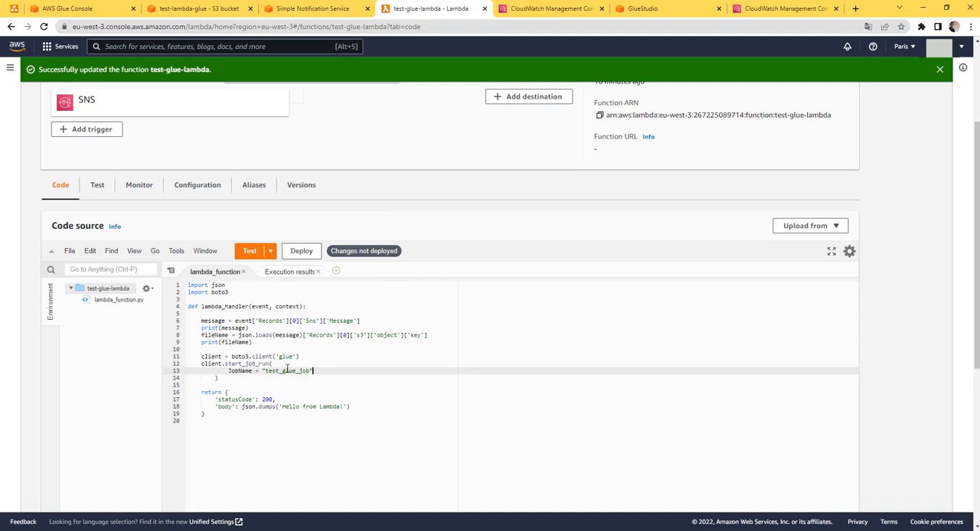
{"action": "left_click", "coordinate": [286, 371]}
{"action": "left_click", "coordinate": [300, 251]}
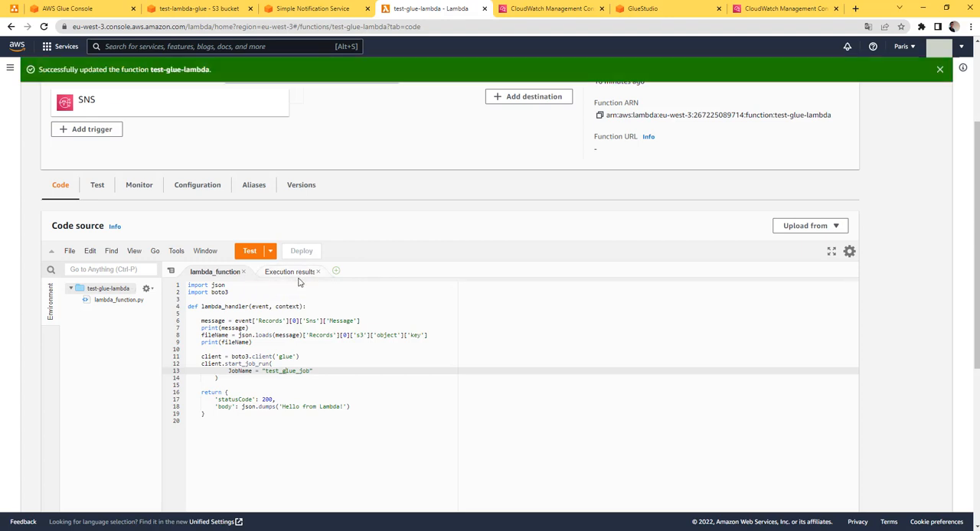
Look over the test-lambda-glue bucket's objects and test_glue_job's recent runs in Glue Studio
{"action": "left_click", "coordinate": [198, 11]}
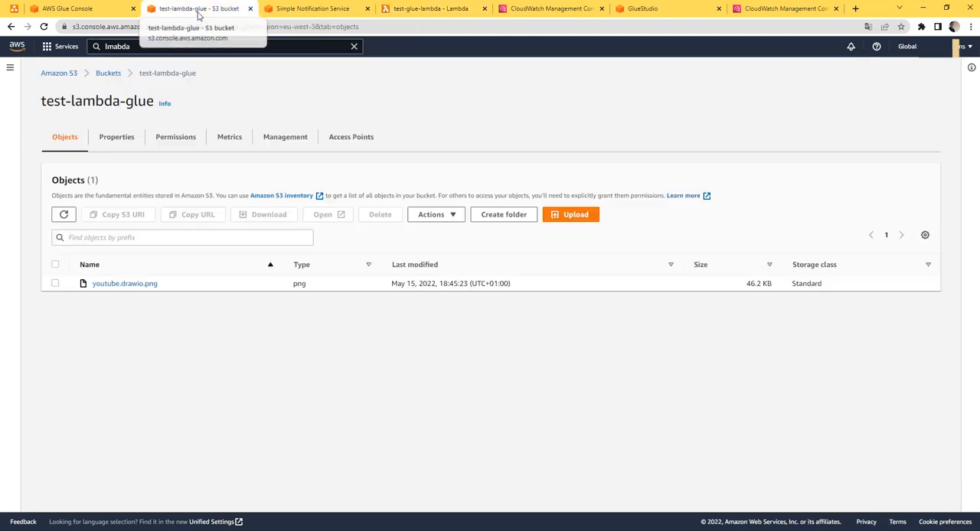
{"action": "left_click", "coordinate": [637, 10]}
{"action": "left_click", "coordinate": [140, 103]}
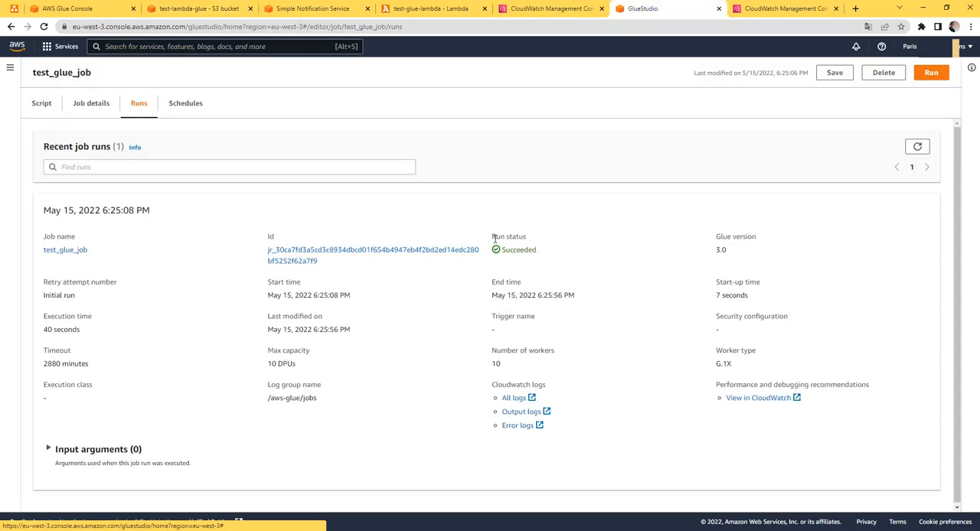
Upload youtube.drawio.png to the test-lambda-glue bucket again
{"action": "left_click", "coordinate": [207, 9]}
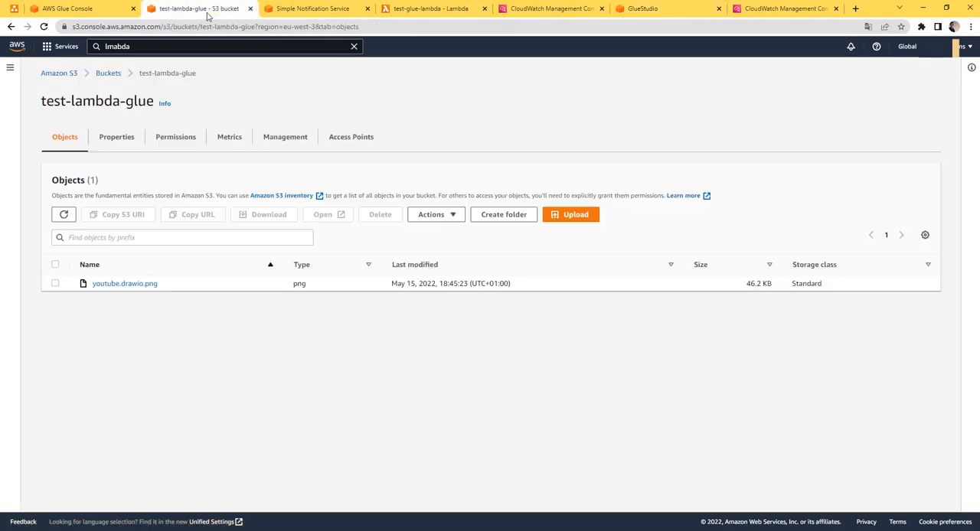
{"action": "left_click", "coordinate": [569, 219]}
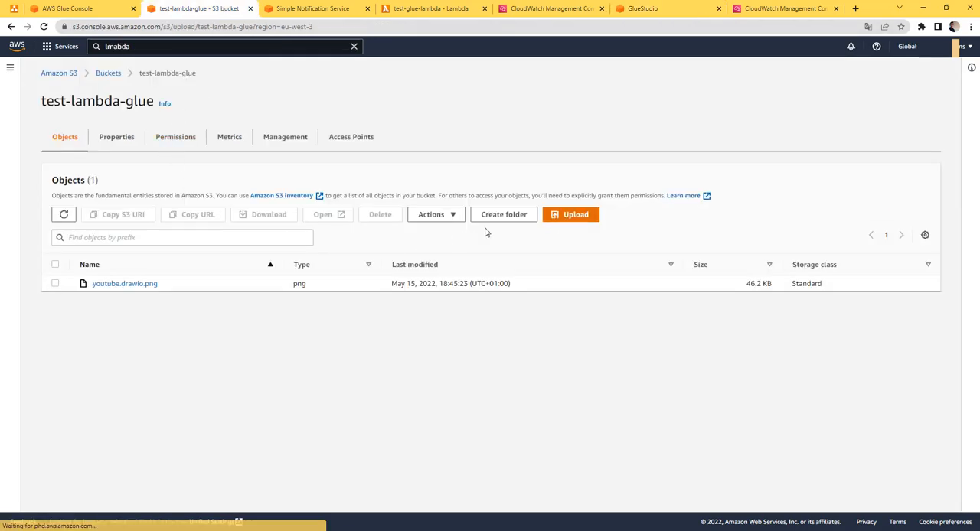
{"action": "left_click", "coordinate": [374, 200]}
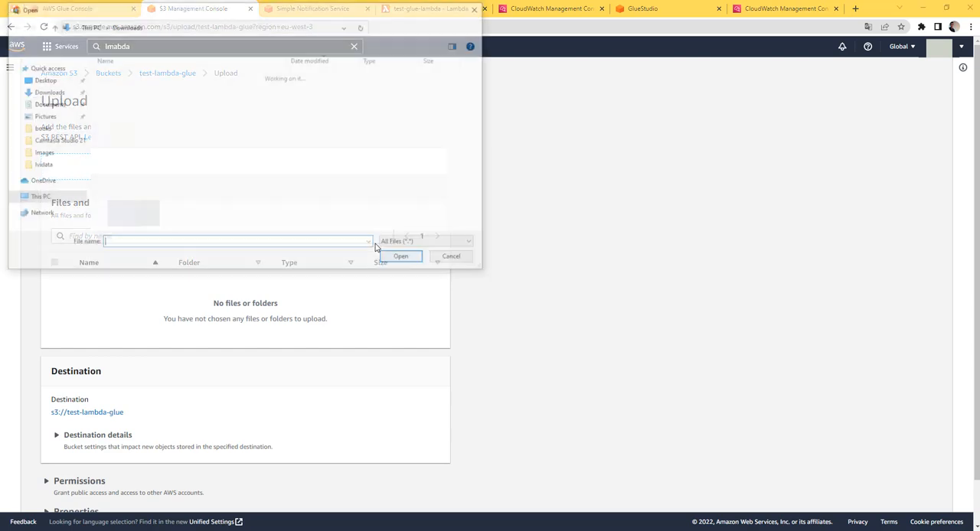
{"action": "double_click", "coordinate": [175, 90]}
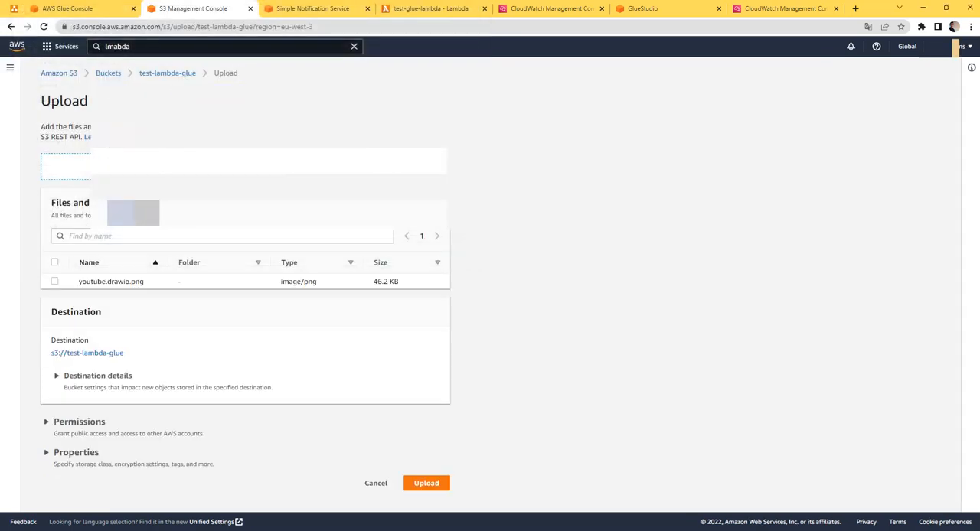
{"action": "left_click", "coordinate": [435, 482]}
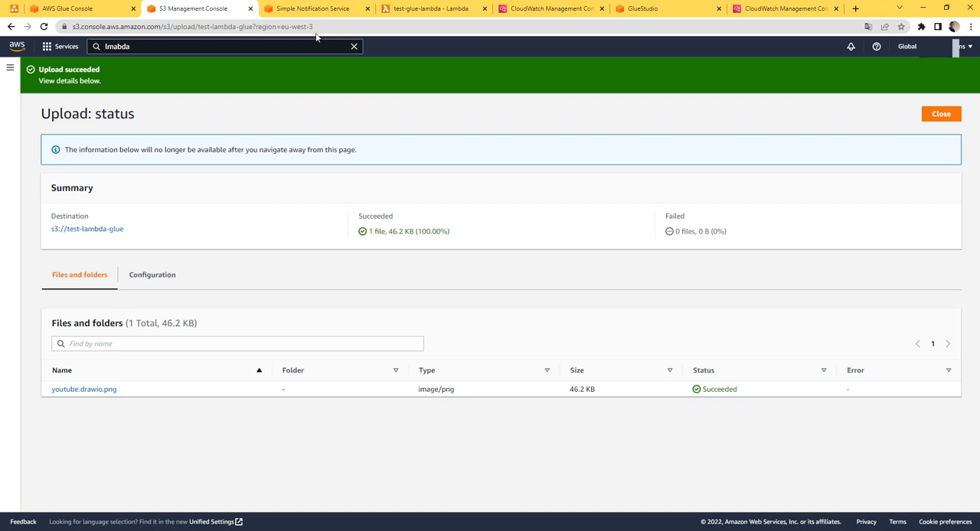
Glance at test-glue-lambda's function overview, and refresh test_glue_job's recent runs in Glue Studio to check for a new run
{"action": "left_click", "coordinate": [418, 8]}
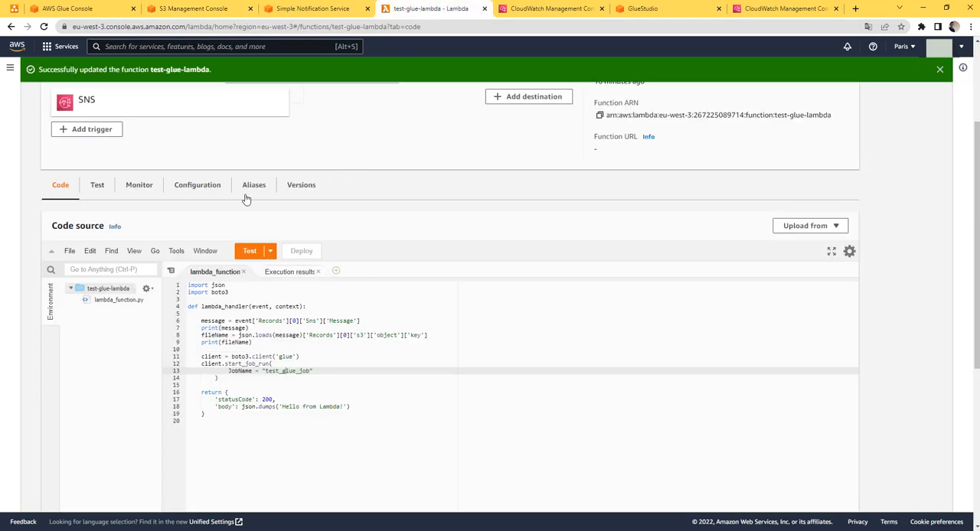
{"action": "scroll", "coordinate": [214, 176], "scroll_direction": "up", "scroll_amount": 2}
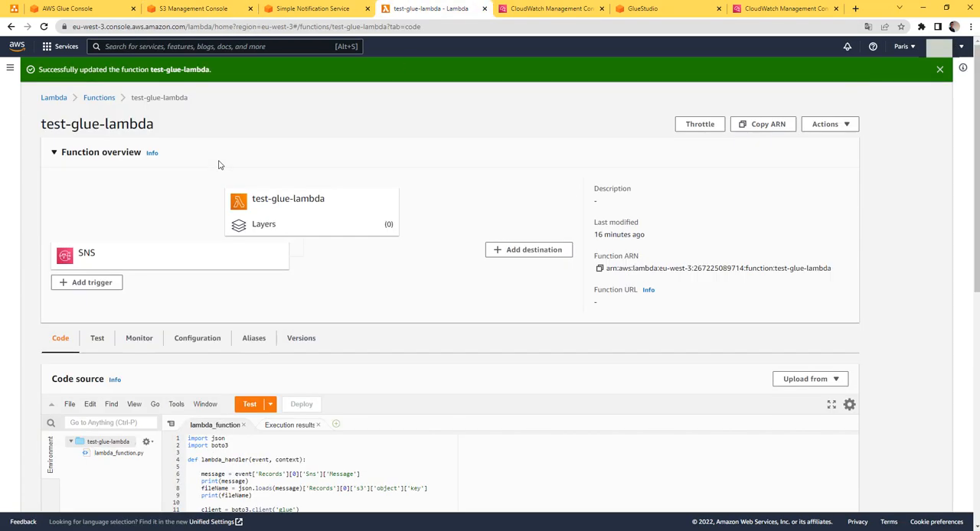
{"action": "left_click", "coordinate": [642, 9]}
{"action": "left_click", "coordinate": [918, 146]}
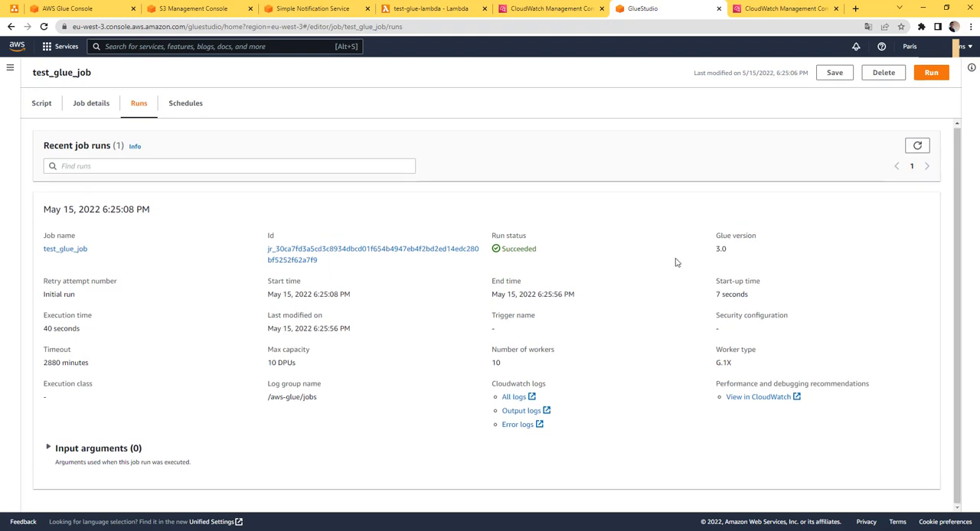
{"action": "left_click", "coordinate": [917, 145]}
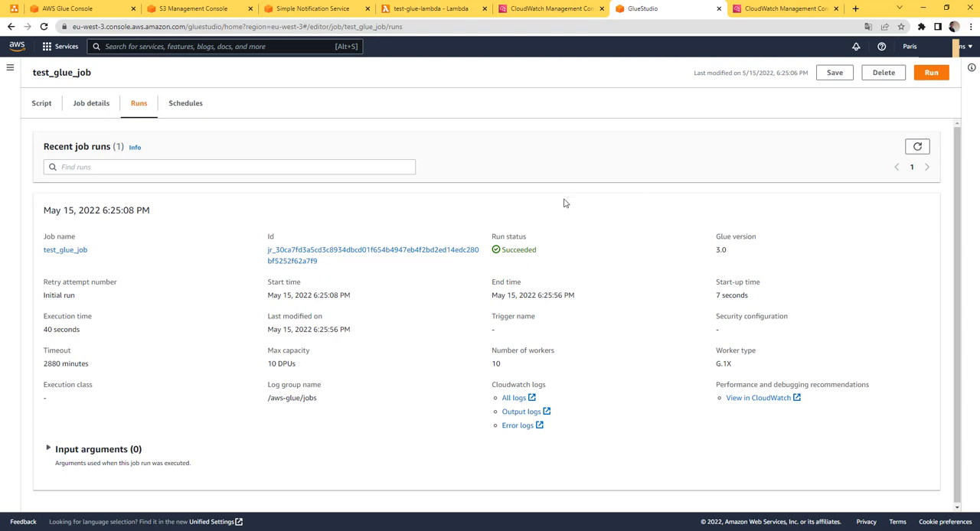
Return to test-glue-lambda's code source and close the Execution results there
{"action": "left_click", "coordinate": [435, 15]}
{"action": "scroll", "coordinate": [277, 257], "scroll_direction": "down", "scroll_amount": 2}
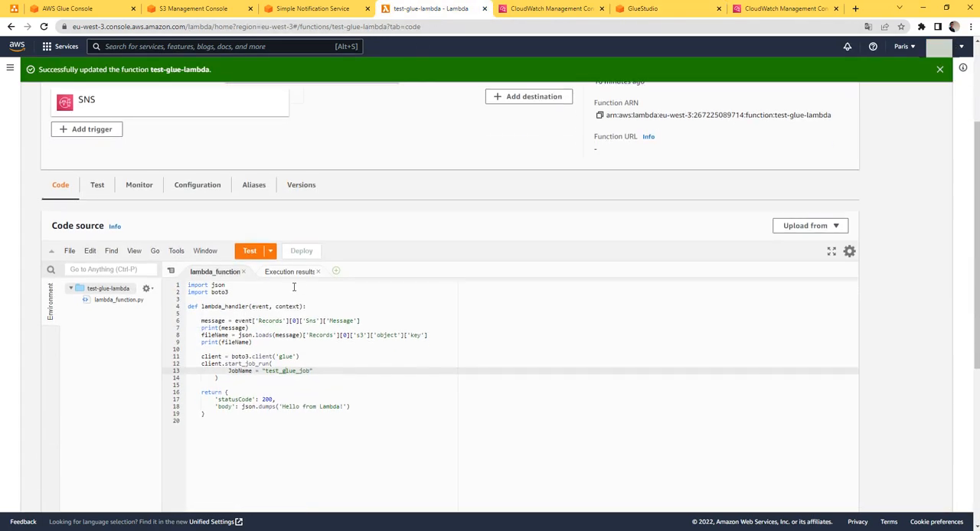
{"action": "left_click", "coordinate": [318, 273]}
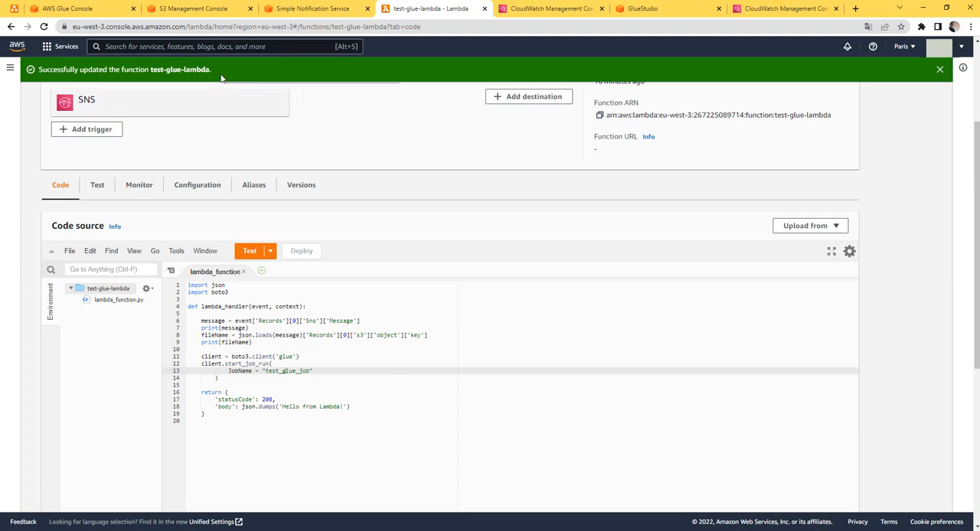
Check the test-glue-sns topic, and refresh the recent invocations in test-glue-lambda's monitoring logs to look for the latest upload
{"action": "left_click", "coordinate": [301, 11]}
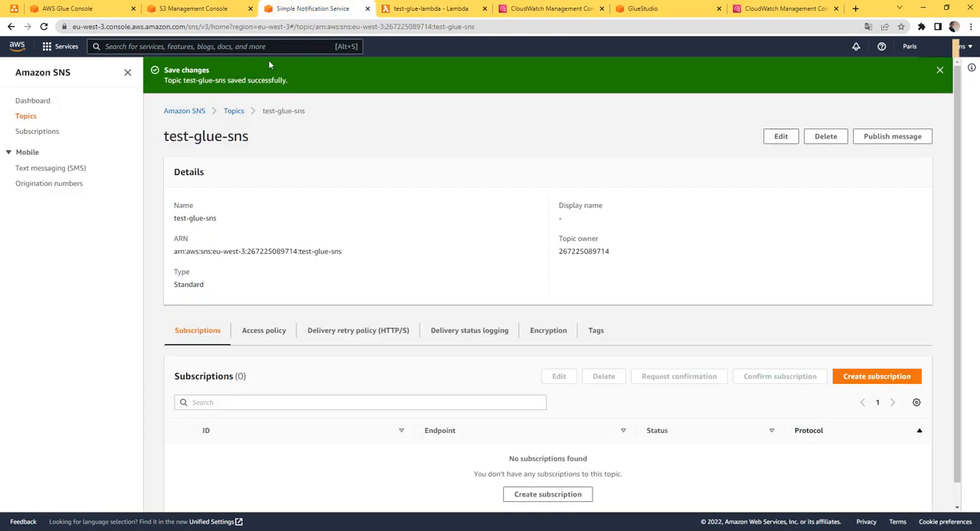
{"action": "left_click", "coordinate": [414, 8]}
{"action": "left_click", "coordinate": [138, 186]}
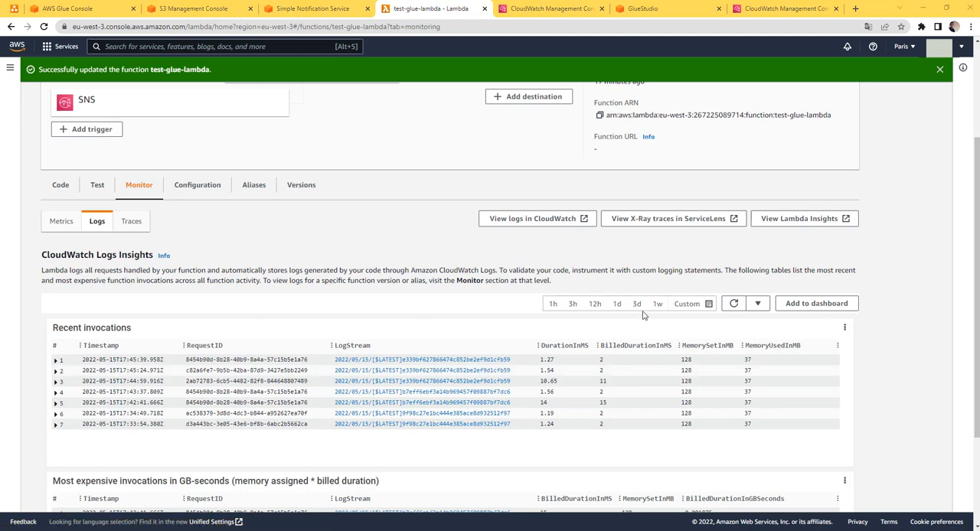
{"action": "left_click", "coordinate": [735, 303]}
{"action": "left_click", "coordinate": [737, 304]}
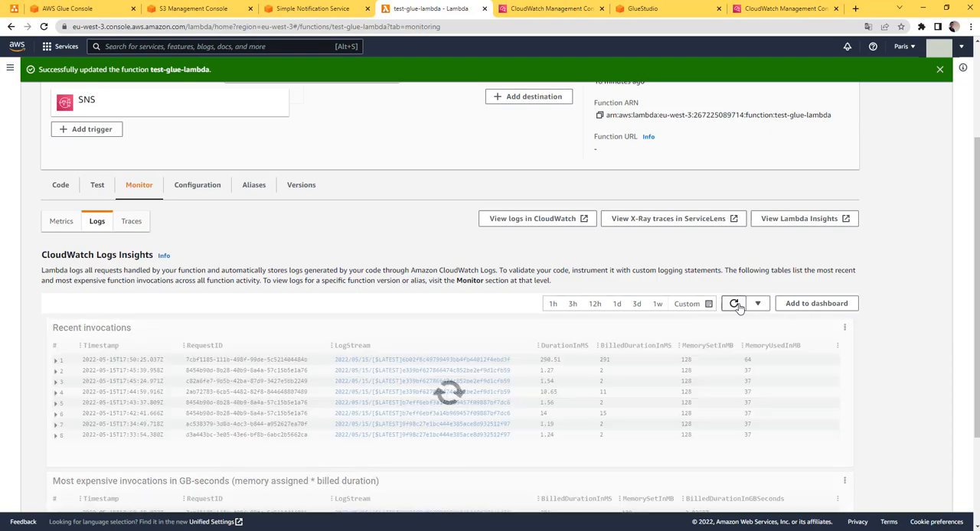
Open the log stream of test-glue-lambda's latest invocation in CloudWatch and expand its most recent error event
{"action": "left_click", "coordinate": [419, 362]}
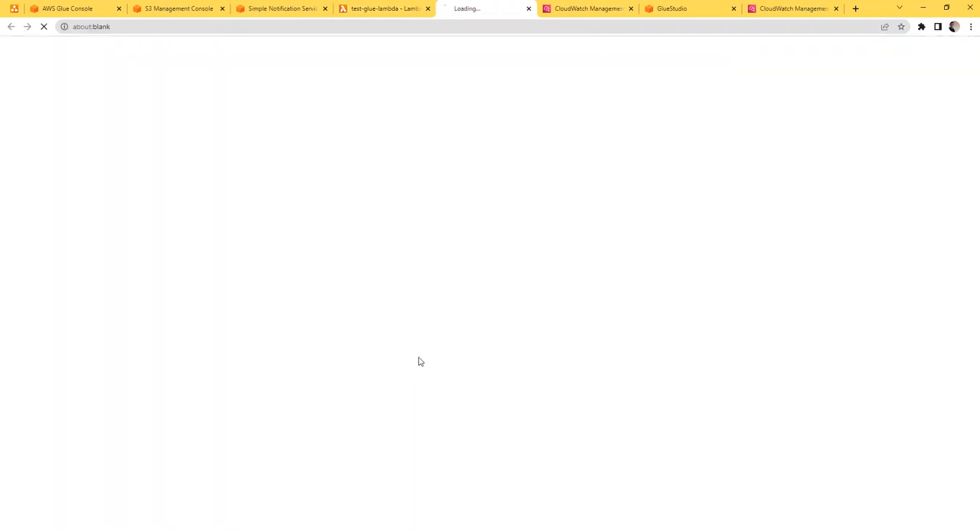
{"action": "left_click", "coordinate": [631, 9]}
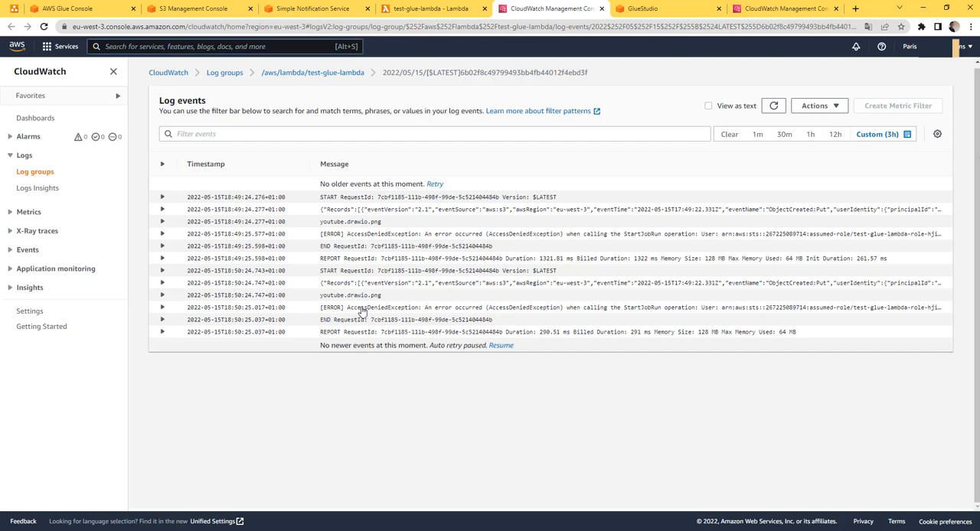
{"action": "left_click", "coordinate": [362, 308]}
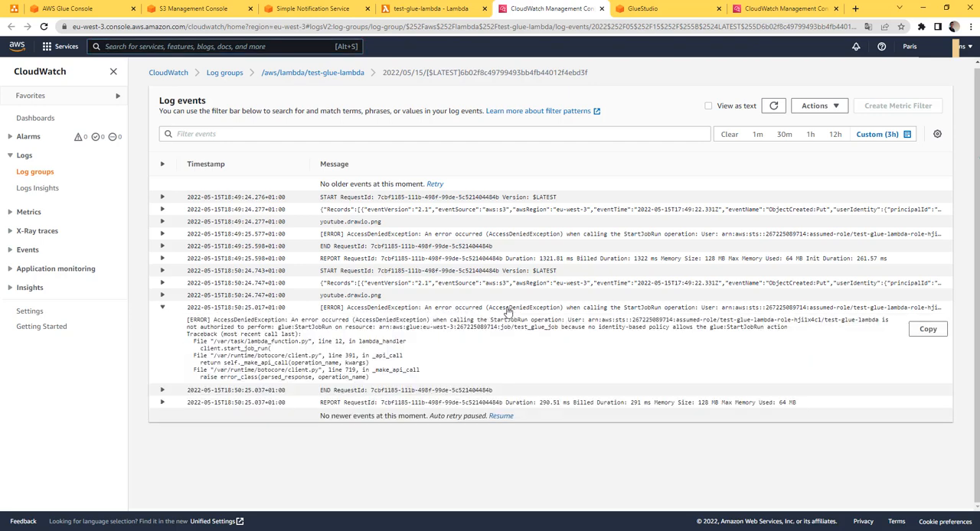
Examine the execution role and resource summary in test-glue-lambda's permissions configuration
{"action": "left_click", "coordinate": [430, 9]}
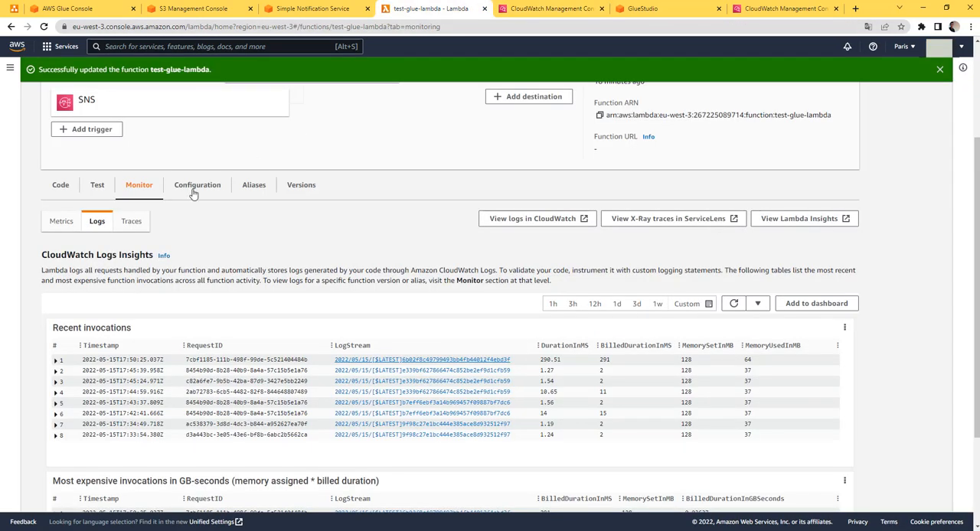
{"action": "scroll", "coordinate": [187, 230], "scroll_direction": "up", "scroll_amount": 3}
{"action": "left_click", "coordinate": [197, 398]}
{"action": "scroll", "coordinate": [257, 322], "scroll_direction": "down", "scroll_amount": 3}
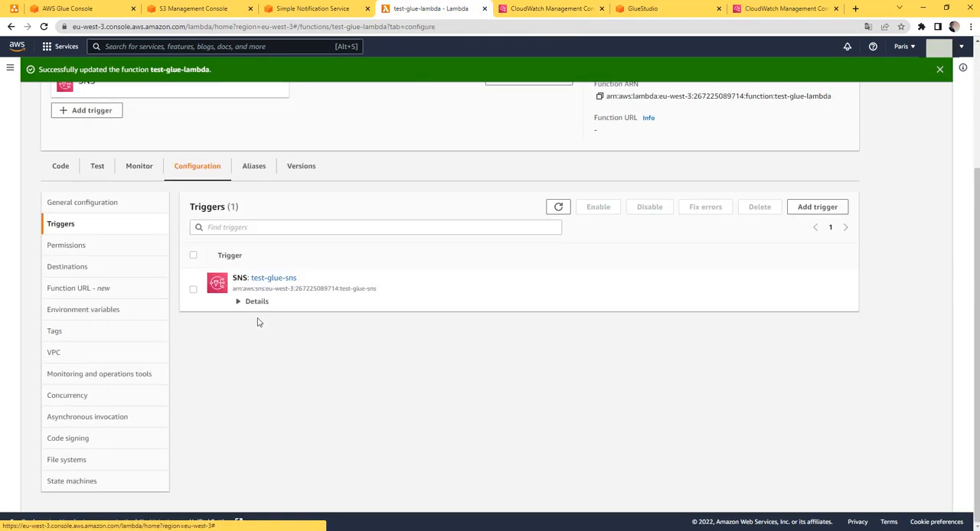
{"action": "left_click", "coordinate": [92, 246]}
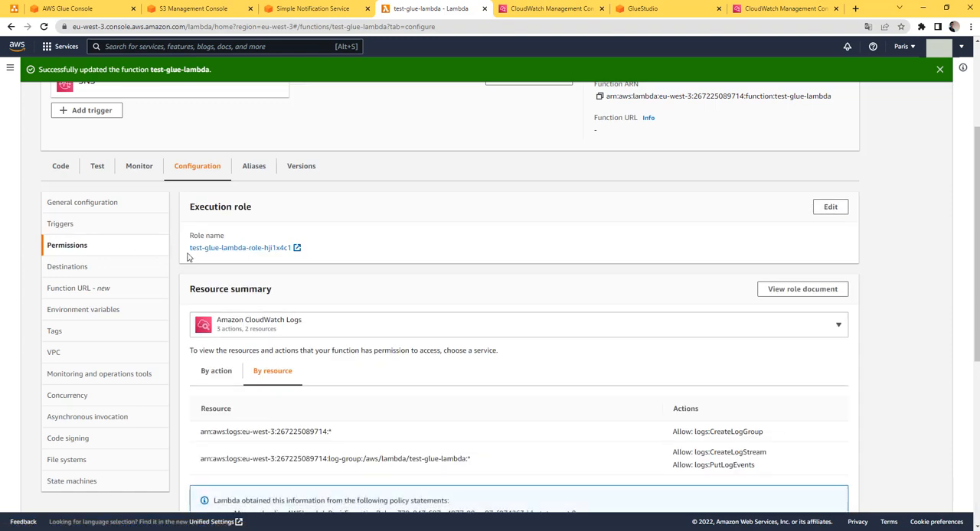
{"action": "scroll", "coordinate": [698, 292], "scroll_direction": "down", "scroll_amount": 2}
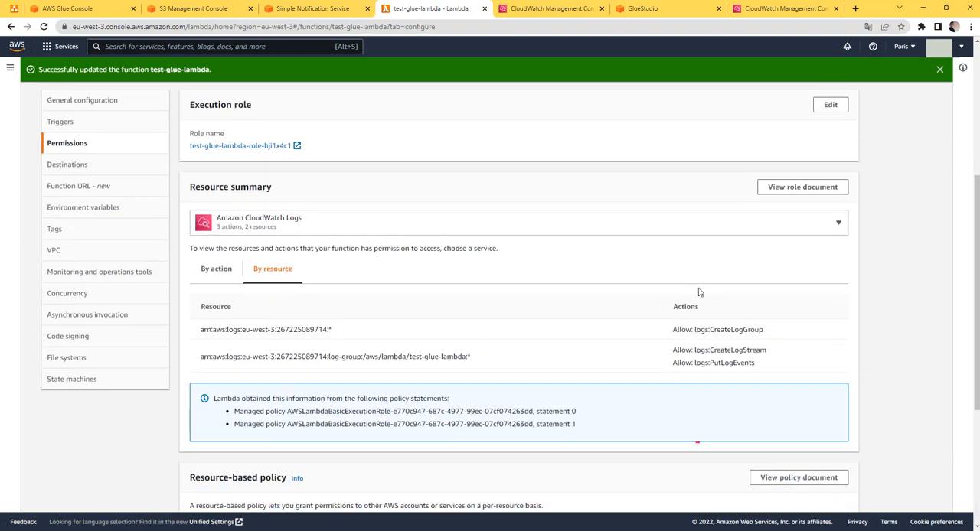
{"action": "scroll", "coordinate": [698, 292], "scroll_direction": "up", "scroll_amount": 1}
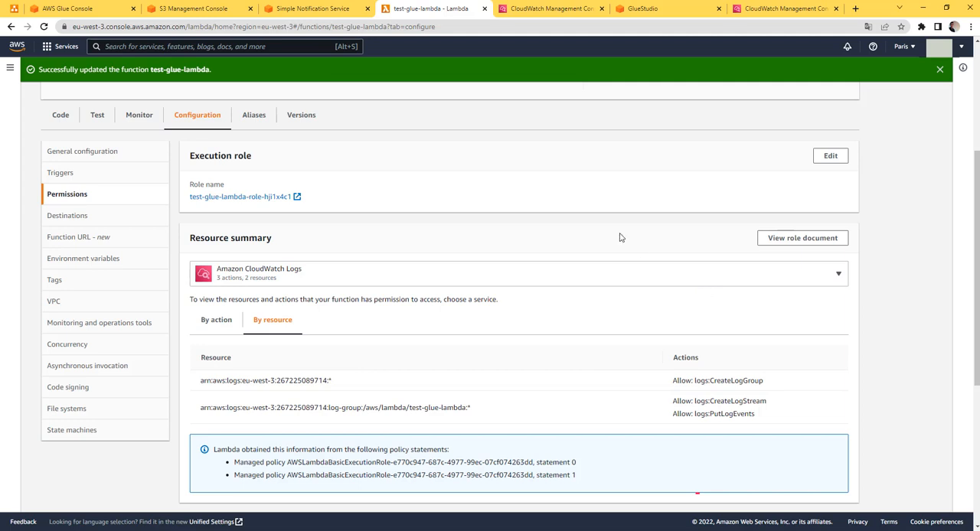
Open the execution role test-glue-lambda-role-hji1x4c1 in IAM, and view the function's basic settings
{"action": "left_click", "coordinate": [260, 200]}
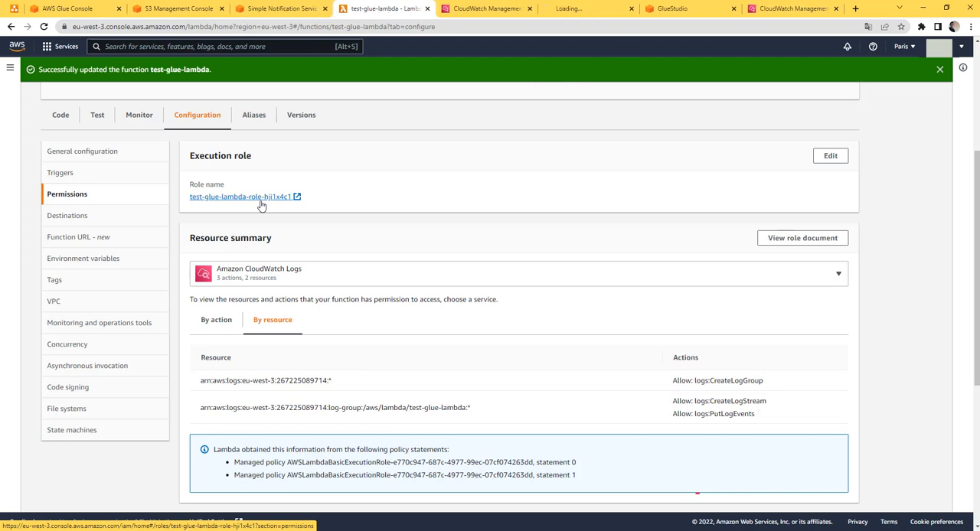
{"action": "left_click", "coordinate": [579, 10]}
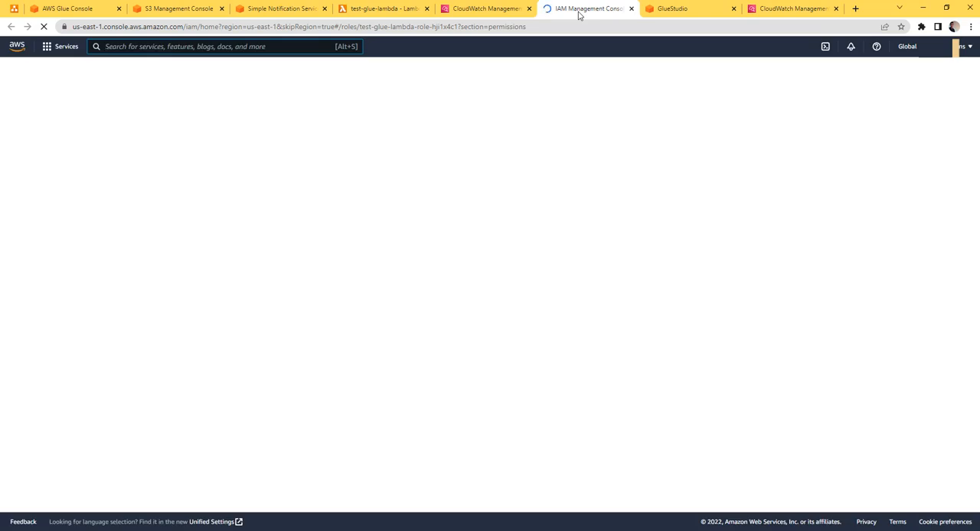
{"action": "left_click", "coordinate": [391, 11]}
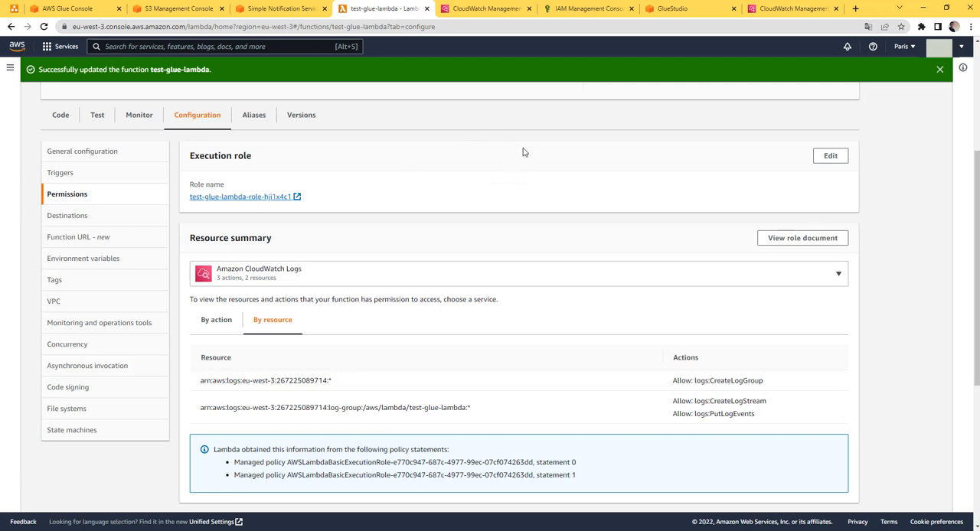
{"action": "left_click", "coordinate": [831, 157]}
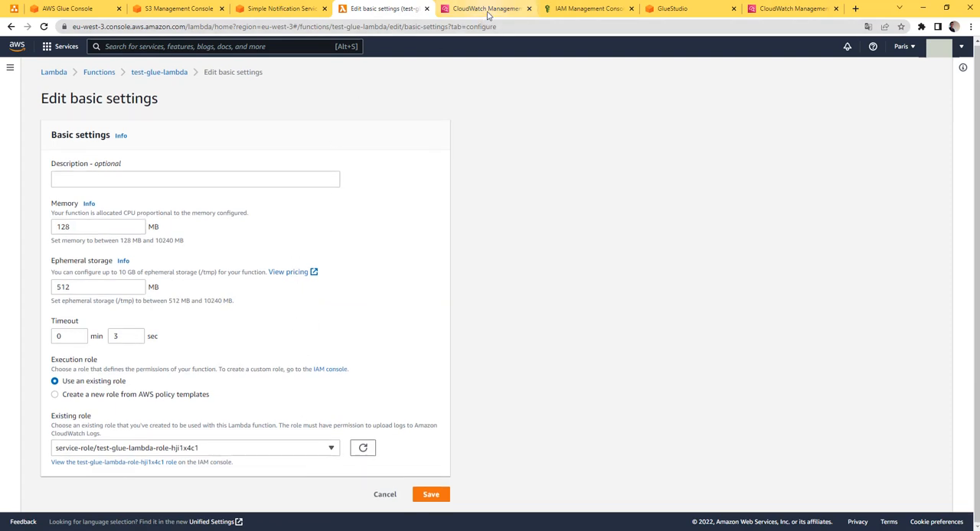
Open the AWSLambdaBasicExecutionRole policy from the IAM role's permissions policies for editing
{"action": "left_click", "coordinate": [582, 8]}
{"action": "scroll", "coordinate": [335, 281], "scroll_direction": "down", "scroll_amount": 1}
{"action": "scroll", "coordinate": [335, 281], "scroll_direction": "down", "scroll_amount": 2}
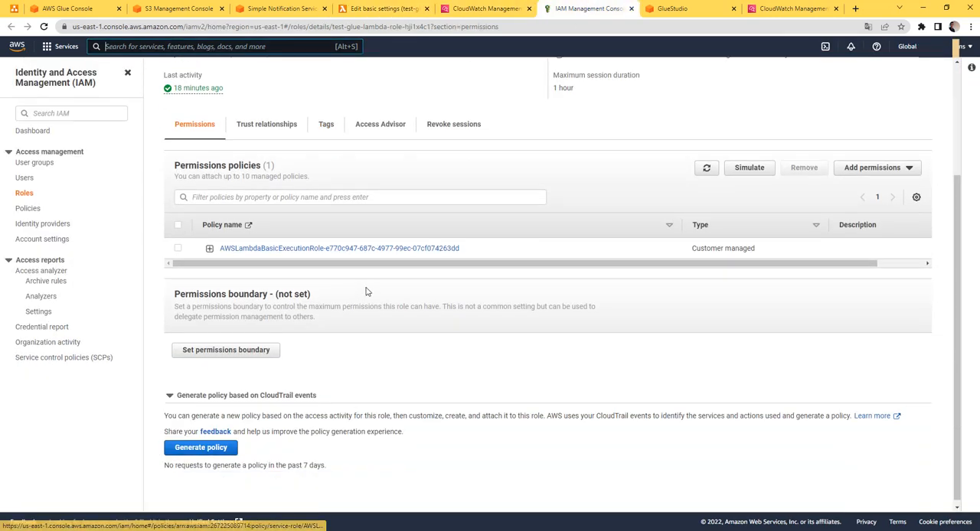
{"action": "scroll", "coordinate": [338, 306], "scroll_direction": "up", "scroll_amount": 1}
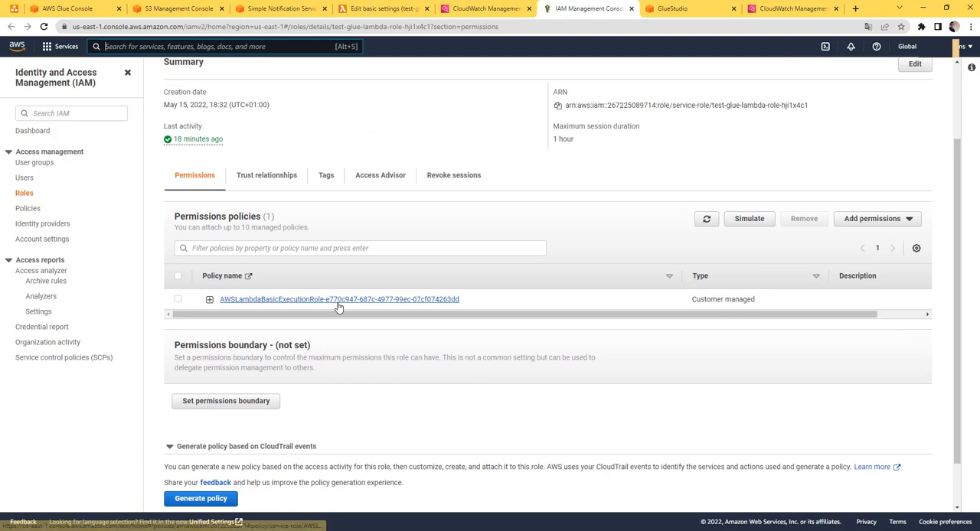
{"action": "left_click", "coordinate": [339, 303]}
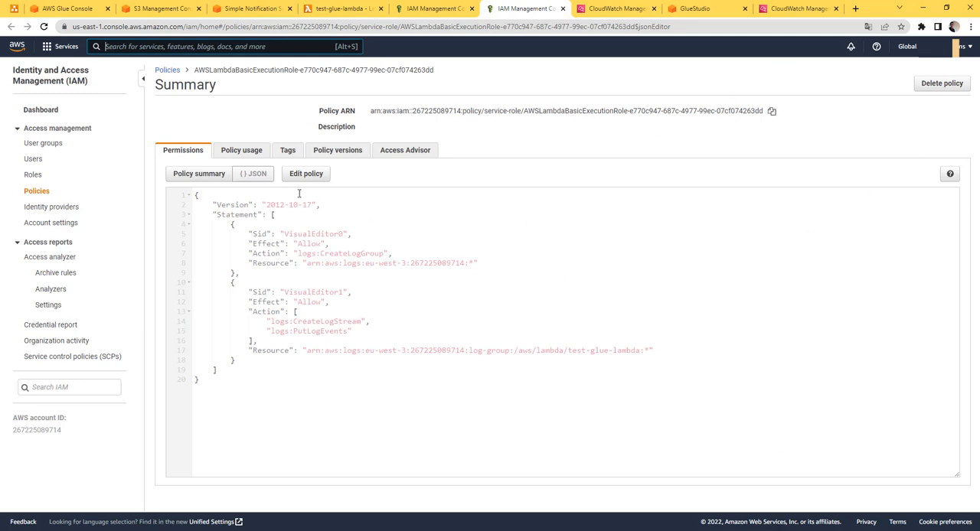
{"action": "left_click", "coordinate": [310, 174]}
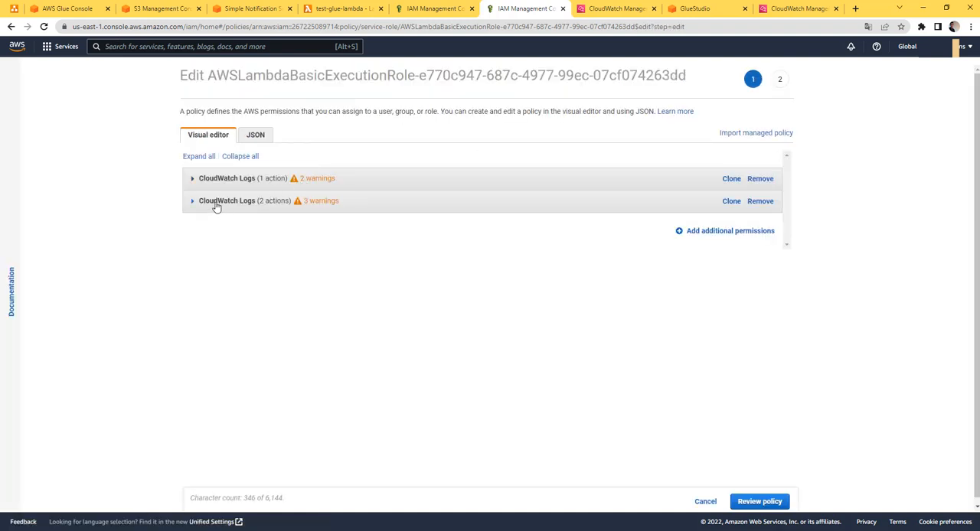
Add a permission for the Glue service to the policy, allowing all Glue actions (glue:*)
{"action": "left_click", "coordinate": [753, 231]}
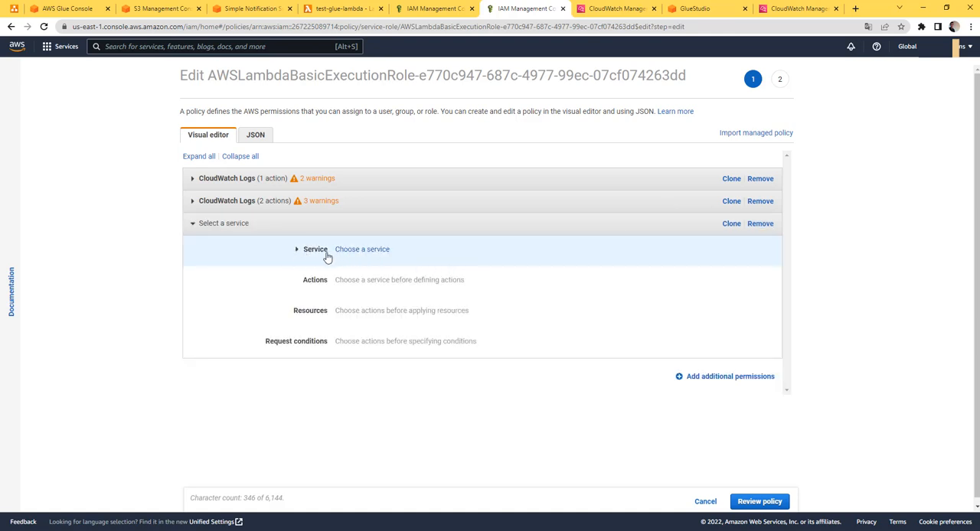
{"action": "left_click", "coordinate": [358, 251]}
{"action": "left_click", "coordinate": [363, 265]}
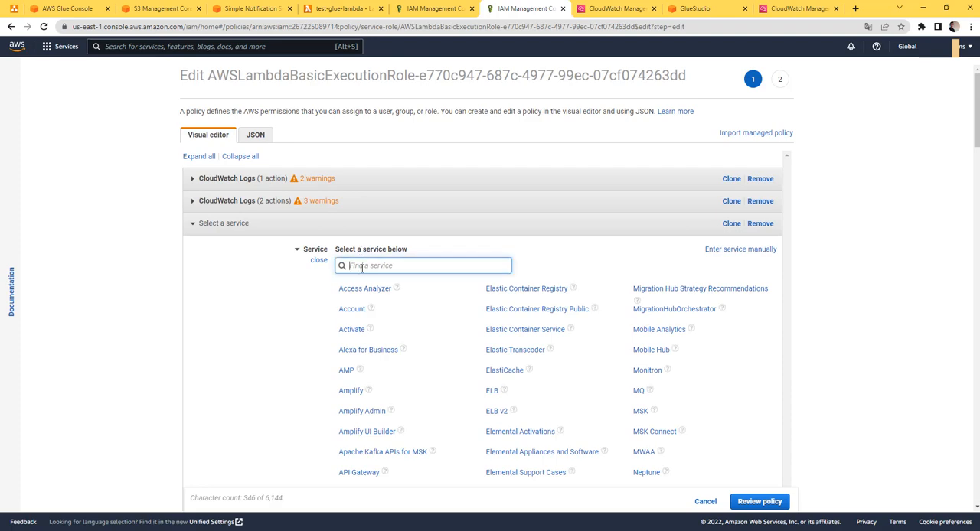
{"action": "type", "text": "glue"}
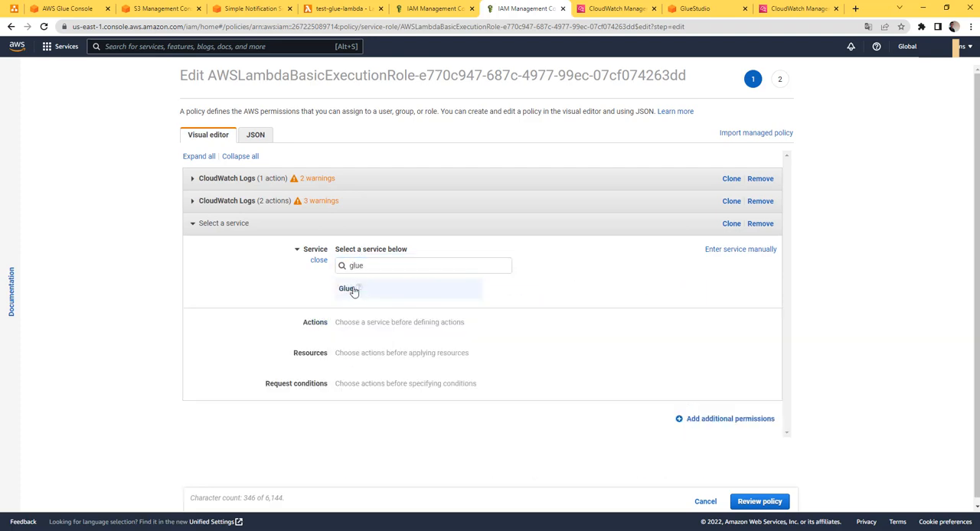
{"action": "left_click", "coordinate": [350, 289]}
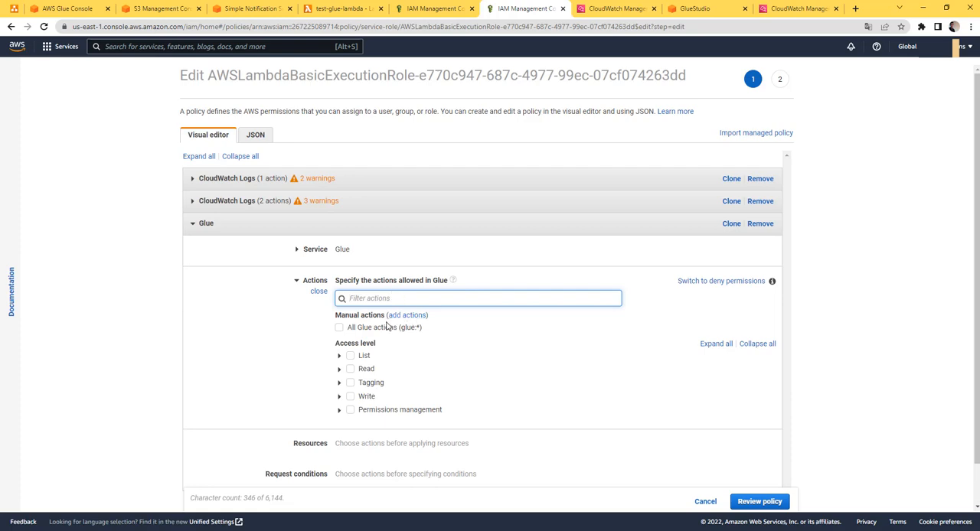
{"action": "left_click", "coordinate": [339, 327]}
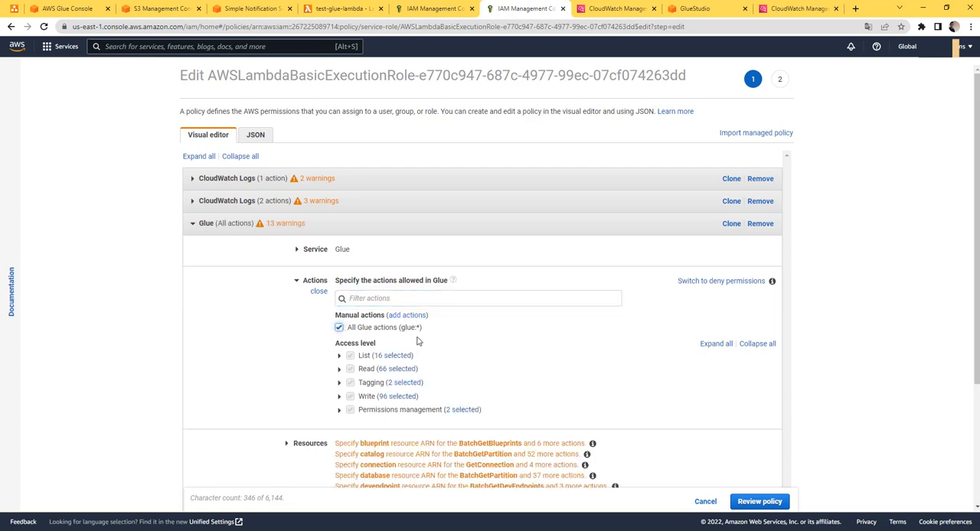
Check the Glue permission's resource entries and the policy's review summary, and return to the policy editor
{"action": "scroll", "coordinate": [418, 342], "scroll_direction": "down", "scroll_amount": 3}
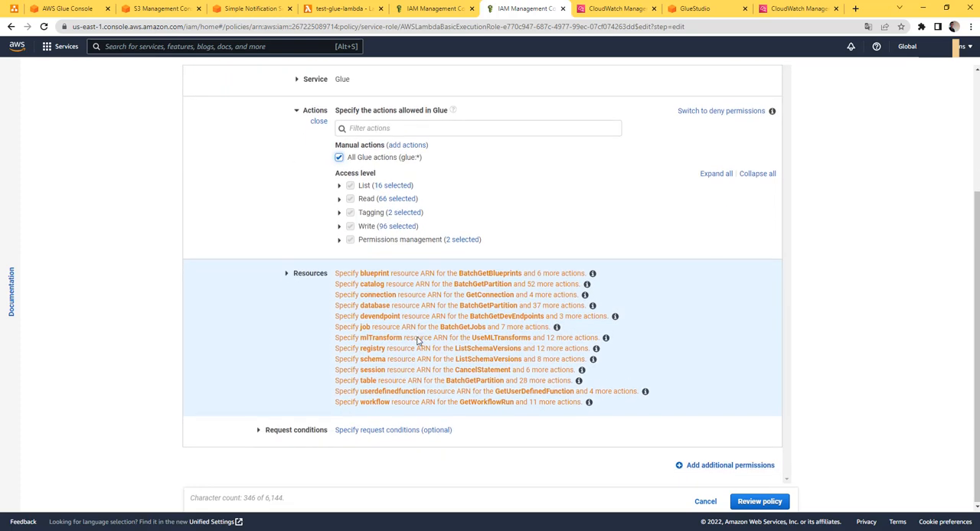
{"action": "scroll", "coordinate": [452, 336], "scroll_direction": "up", "scroll_amount": 3}
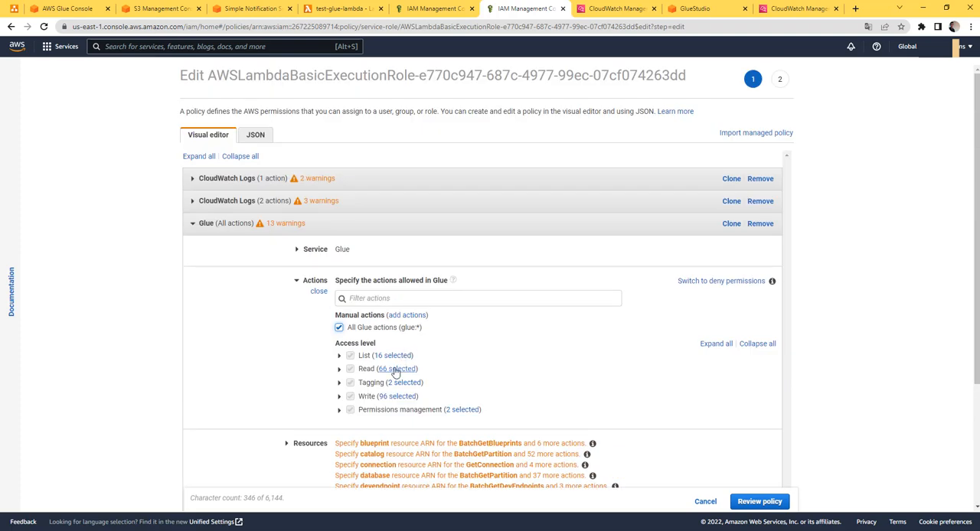
{"action": "scroll", "coordinate": [395, 372], "scroll_direction": "down", "scroll_amount": 3}
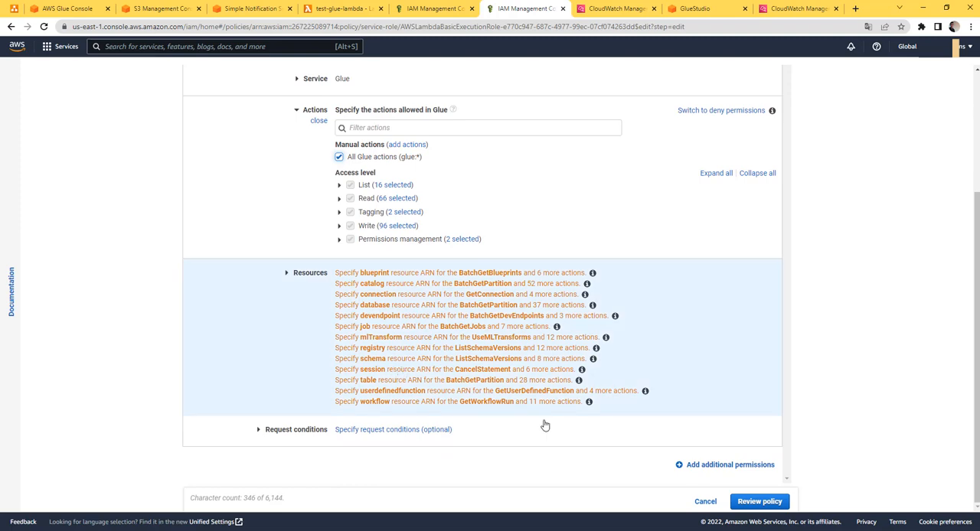
{"action": "left_click", "coordinate": [747, 502]}
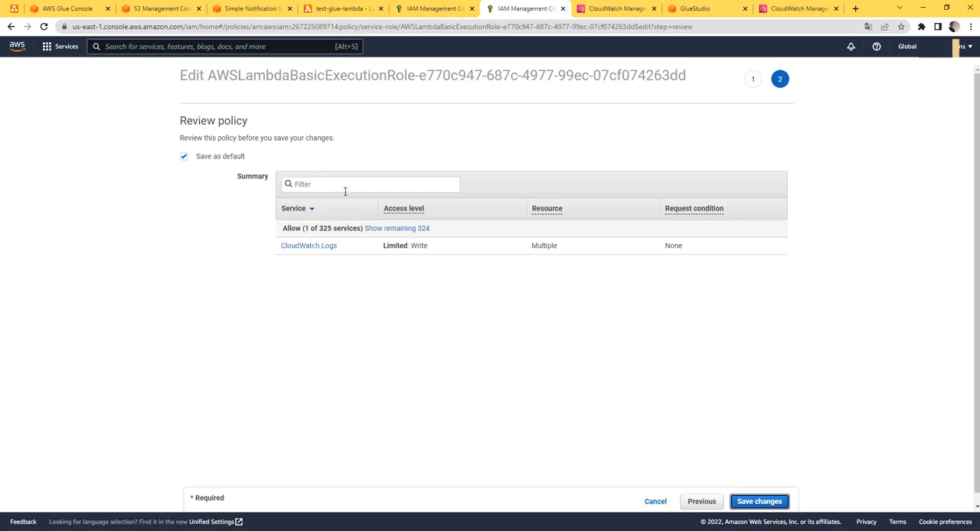
{"action": "left_click", "coordinate": [293, 230]}
{"action": "scroll", "coordinate": [326, 298], "scroll_direction": "down", "scroll_amount": 1}
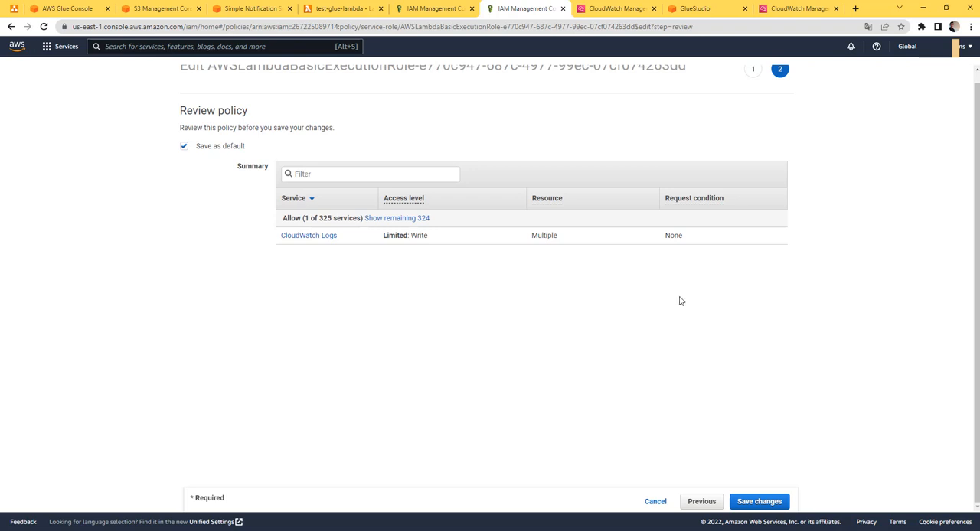
{"action": "scroll", "coordinate": [678, 301], "scroll_direction": "up", "scroll_amount": 1}
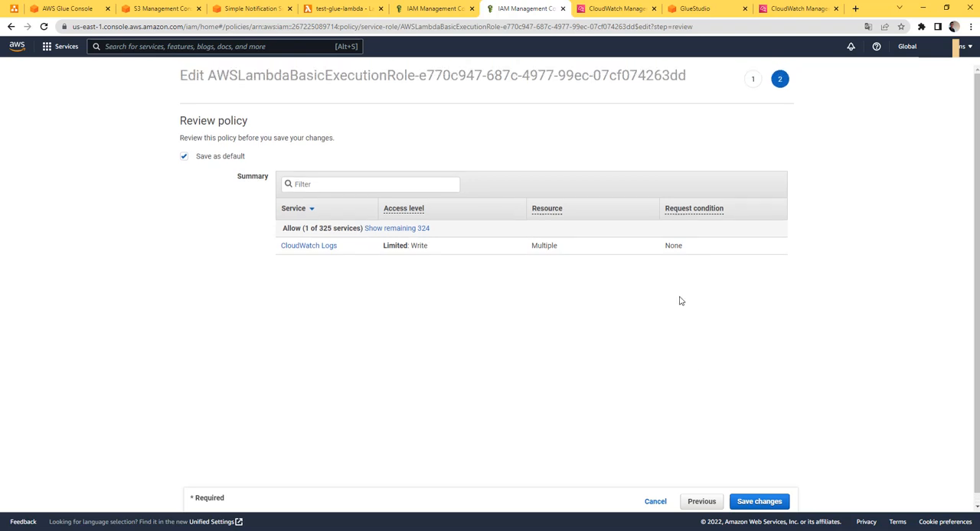
{"action": "left_click", "coordinate": [705, 502]}
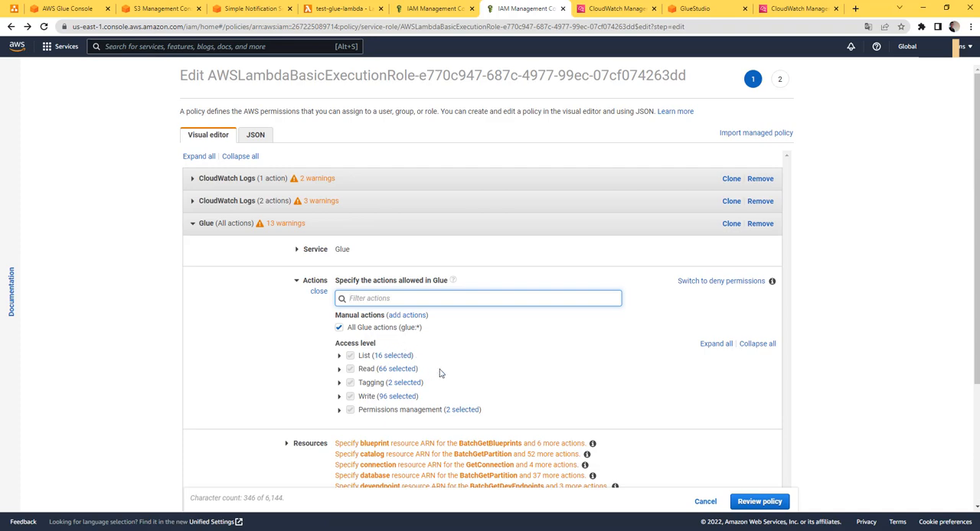
Apply the Glue permission to all resources, and save the policy changes as default
{"action": "scroll", "coordinate": [437, 375], "scroll_direction": "down", "scroll_amount": 2}
{"action": "left_click", "coordinate": [287, 280]}
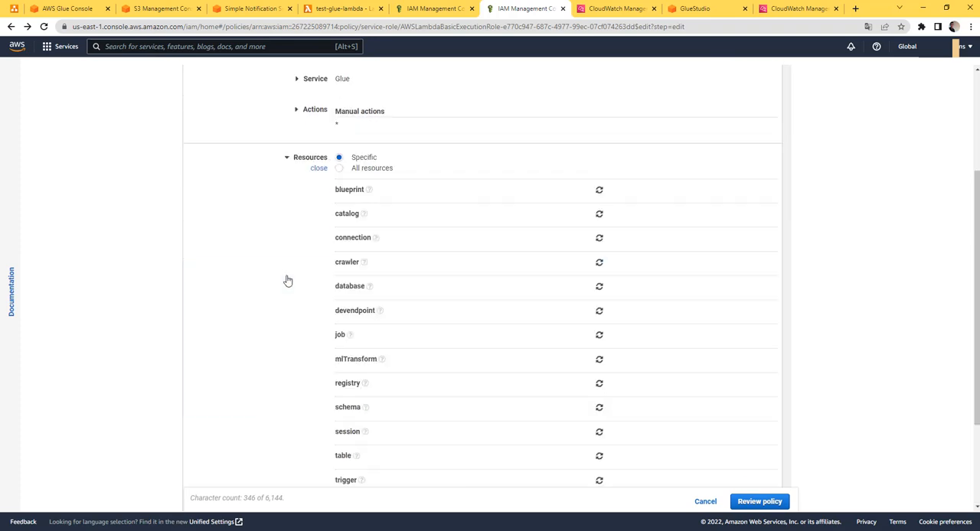
{"action": "left_click", "coordinate": [339, 168]}
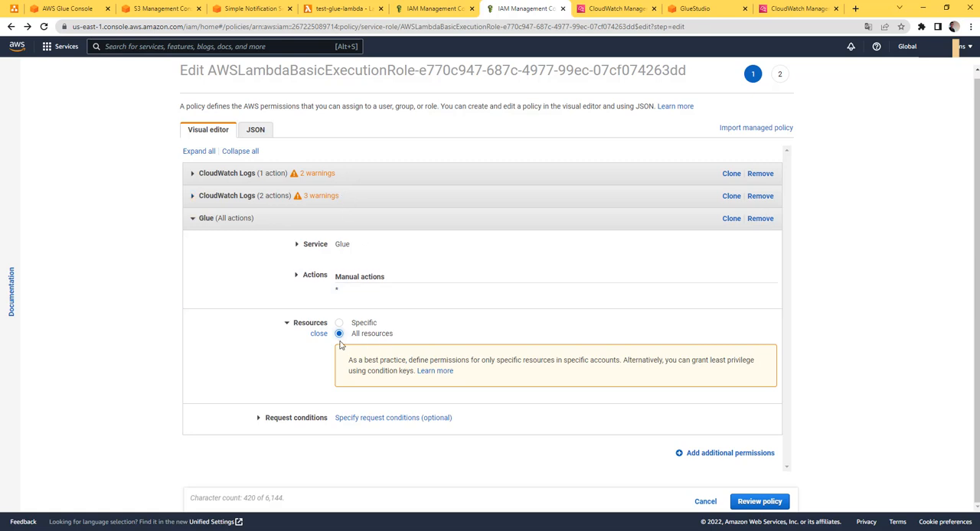
{"action": "left_click", "coordinate": [757, 502]}
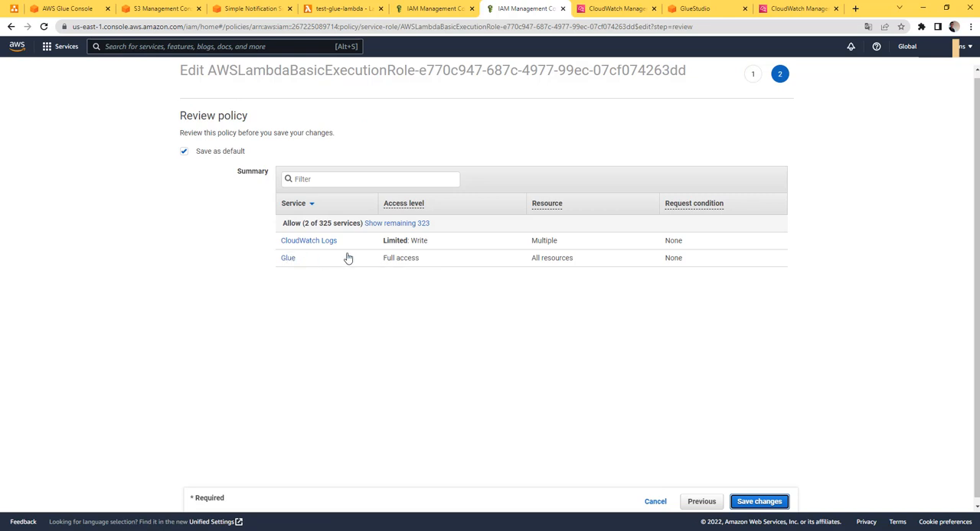
{"action": "left_click", "coordinate": [769, 506]}
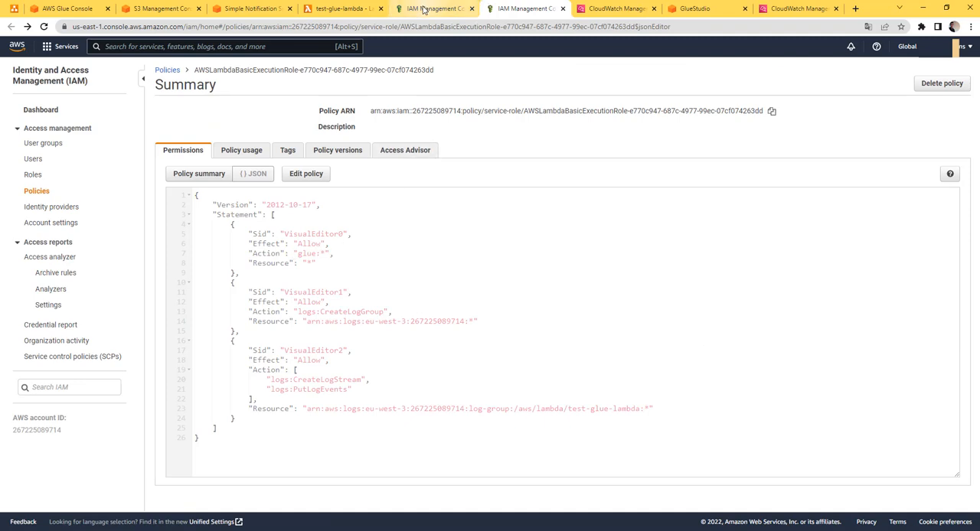
Reload test-glue-lambda's permissions configuration and check the resource summary for AWS Glue access
{"action": "left_click", "coordinate": [348, 9]}
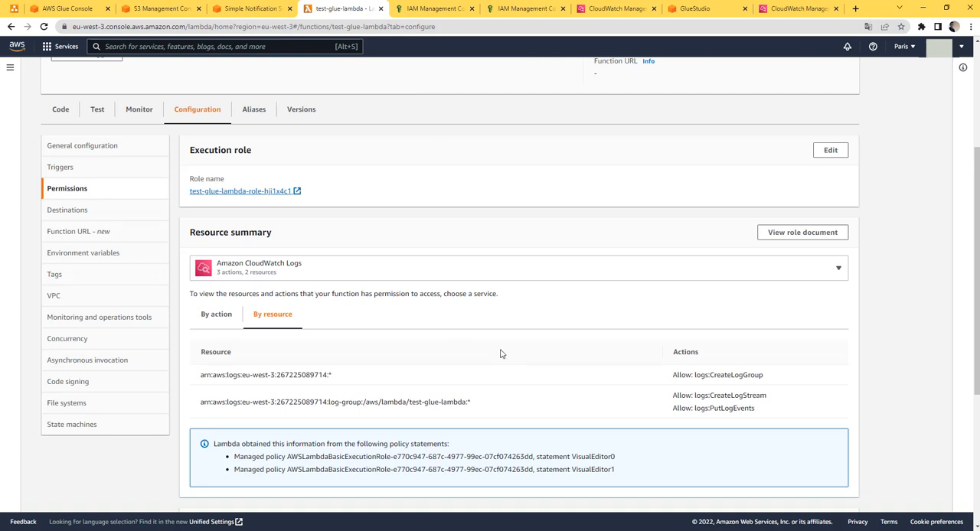
{"action": "left_click", "coordinate": [45, 28]}
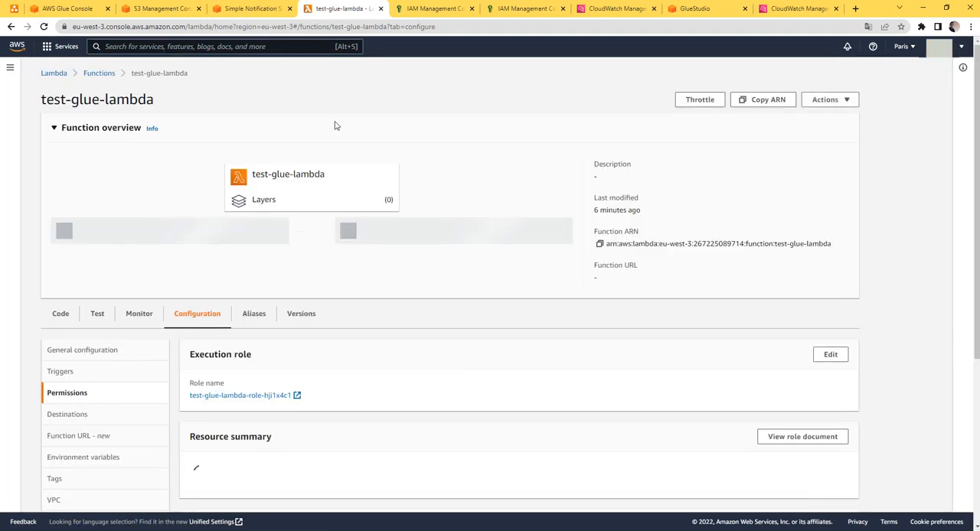
{"action": "scroll", "coordinate": [304, 277], "scroll_direction": "down", "scroll_amount": 2}
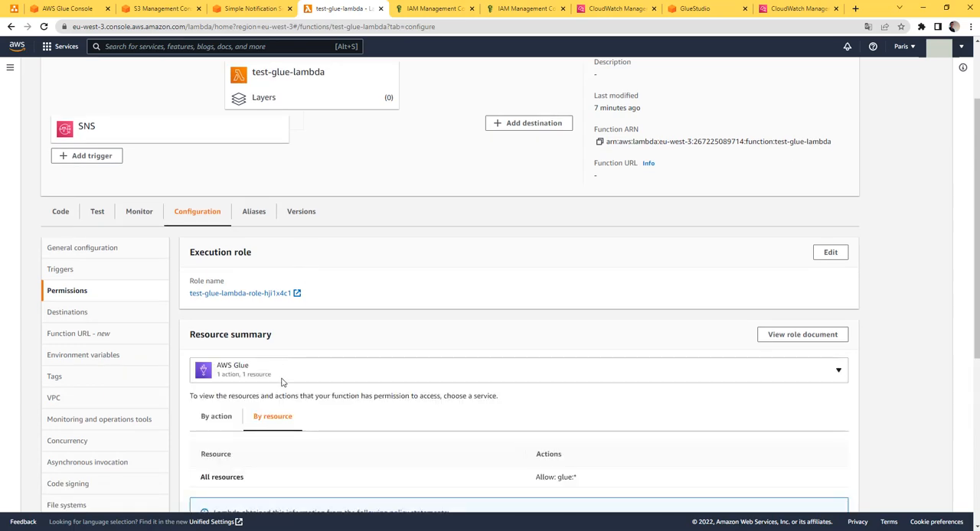
Check the services listed in the resource summary of test-glue-lambda's execution role
{"action": "left_click", "coordinate": [328, 378]}
{"action": "left_click", "coordinate": [382, 327]}
{"action": "scroll", "coordinate": [136, 235], "scroll_direction": "up", "scroll_amount": 2}
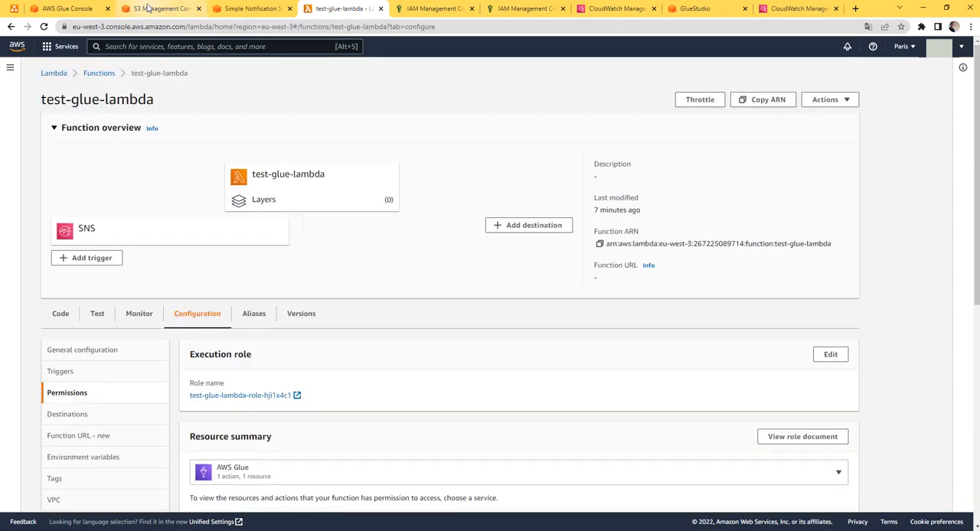
Upload youtube.drawio.png to the test-lambda-glue bucket again, and return to the bucket's object list
{"action": "left_click", "coordinate": [148, 8]}
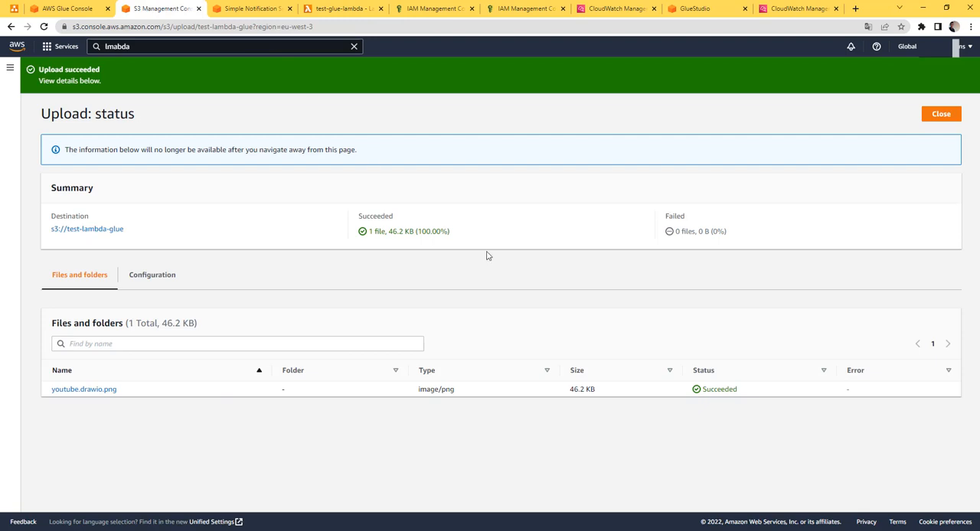
{"action": "left_click", "coordinate": [933, 118]}
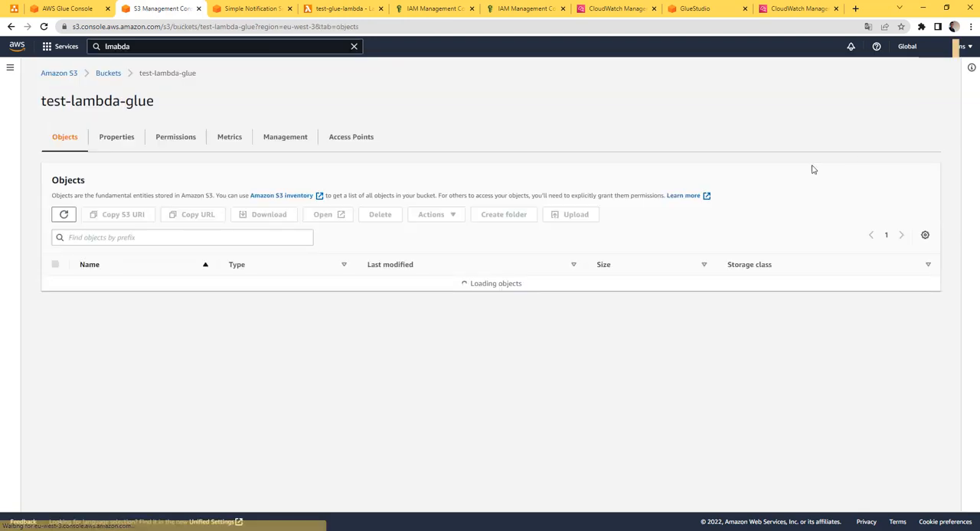
{"action": "left_click", "coordinate": [587, 214]}
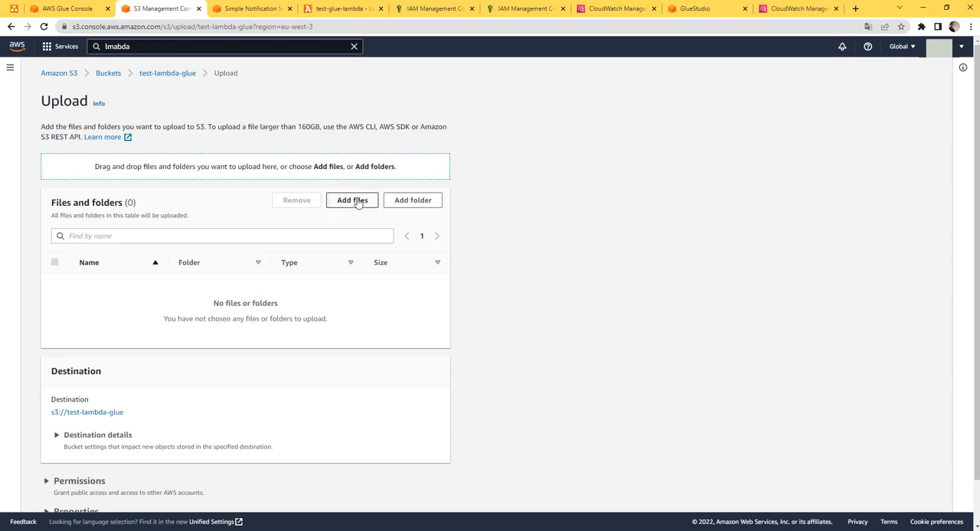
{"action": "left_click", "coordinate": [354, 201]}
{"action": "double_click", "coordinate": [186, 88]}
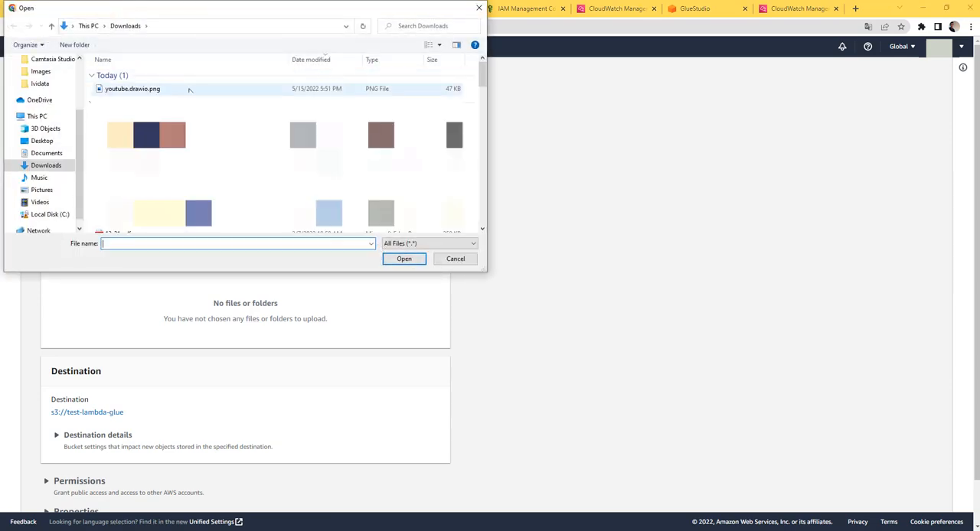
{"action": "left_click", "coordinate": [417, 484]}
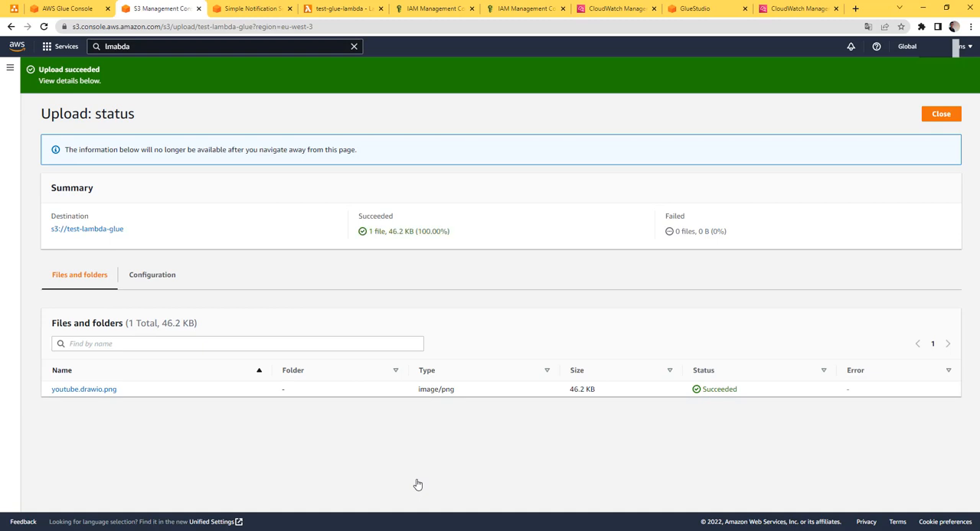
{"action": "left_click", "coordinate": [937, 114]}
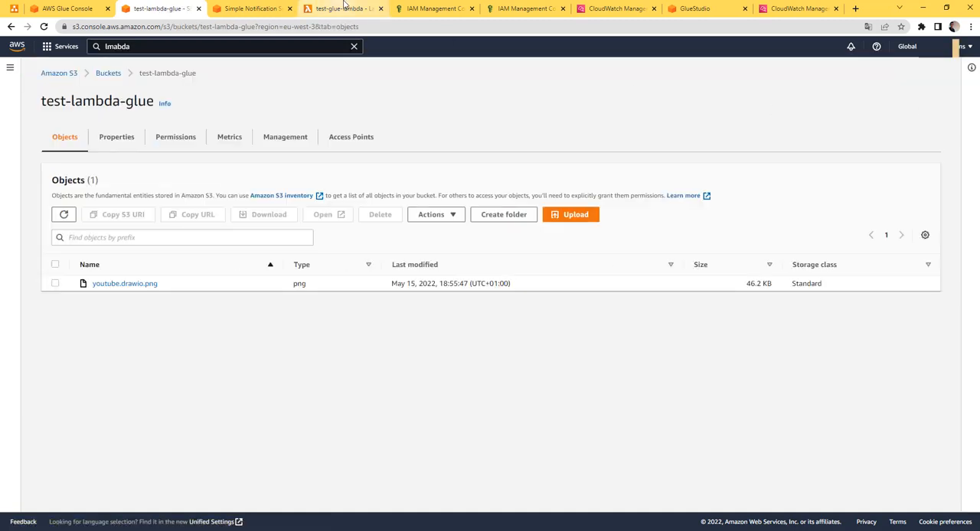
Refresh test_glue_job's recent runs and examine the newest run, comparing the flow with the youtube.drawio.png architecture diagram
{"action": "left_click", "coordinate": [344, 8]}
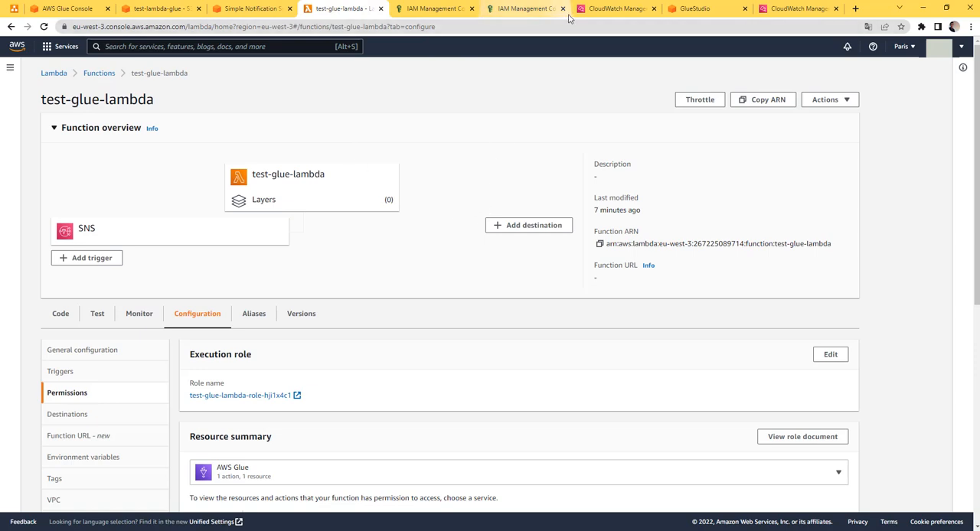
{"action": "left_click", "coordinate": [693, 9]}
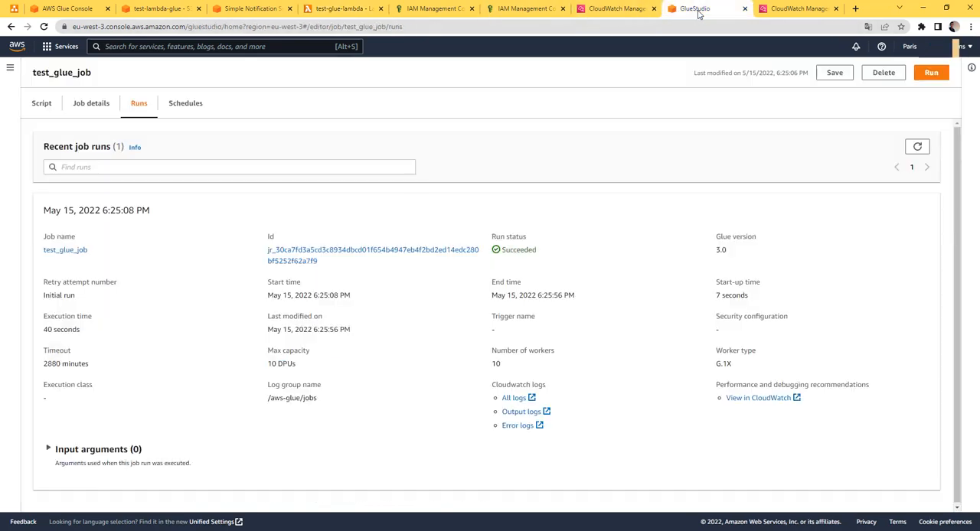
{"action": "left_click", "coordinate": [917, 146]}
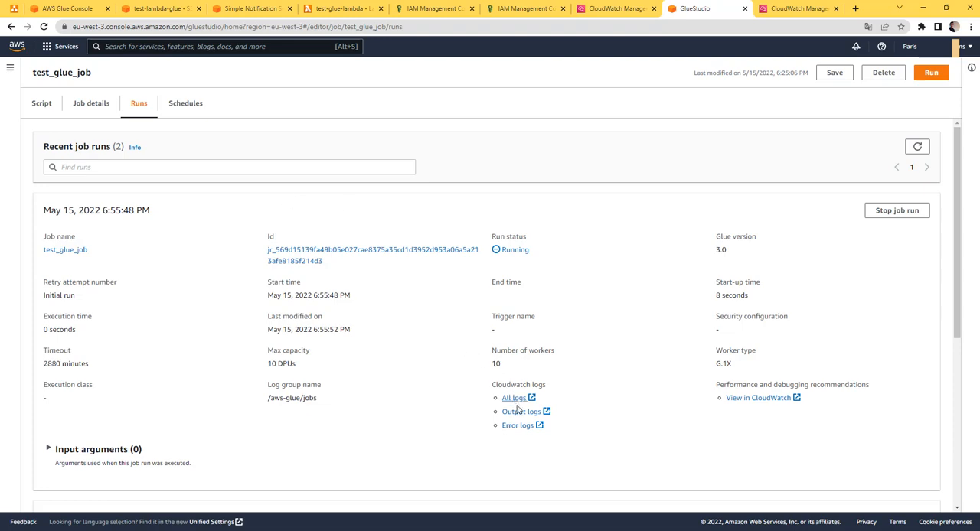
{"action": "scroll", "coordinate": [445, 294], "scroll_direction": "down", "scroll_amount": 3}
{"action": "scroll", "coordinate": [502, 305], "scroll_direction": "up", "scroll_amount": 3}
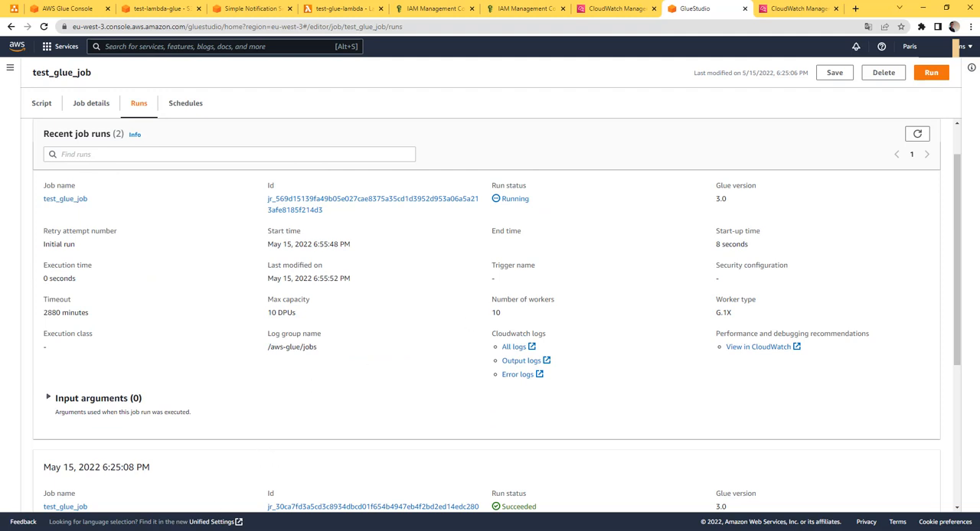
{"action": "left_click", "coordinate": [194, 530]}
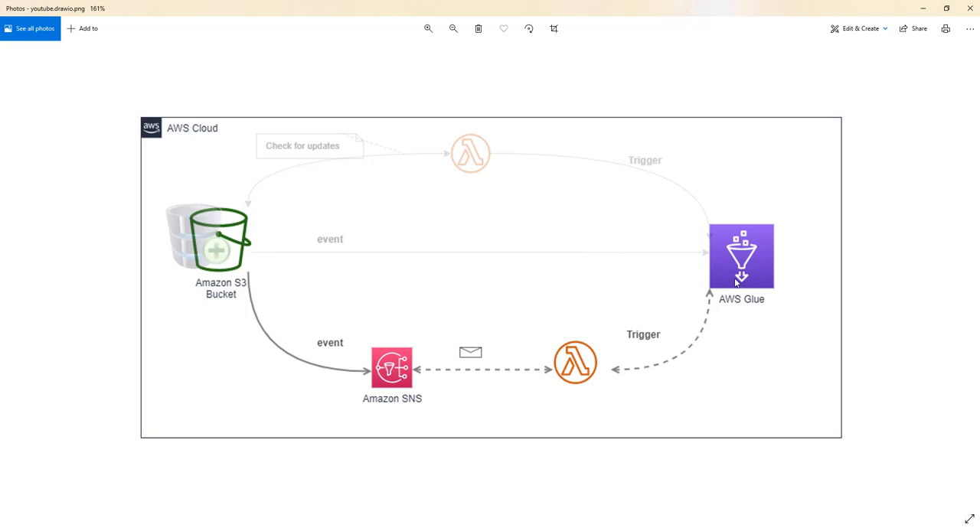
{"action": "left_click", "coordinate": [924, 8]}
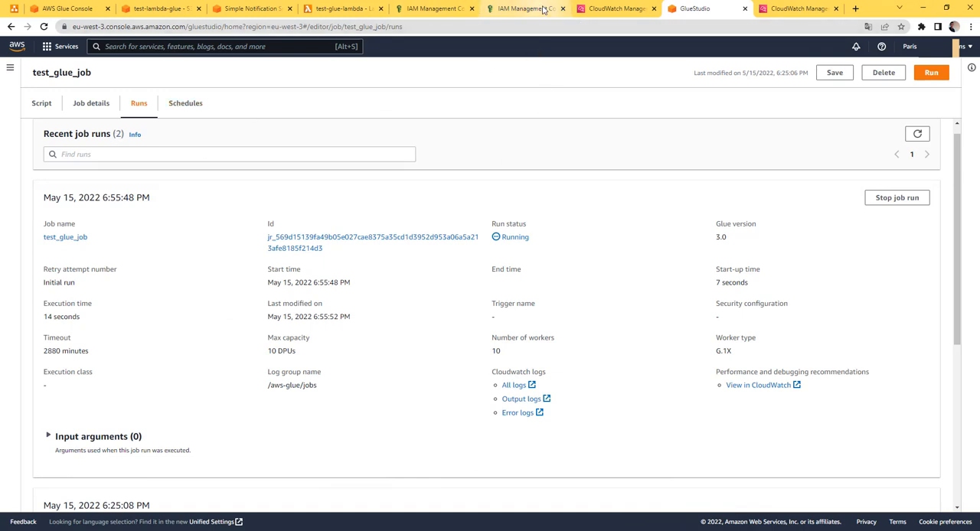
Add an Arguments dictionary after JobName in the start_job_run call of test-glue-lambda's code
{"action": "left_click", "coordinate": [342, 8]}
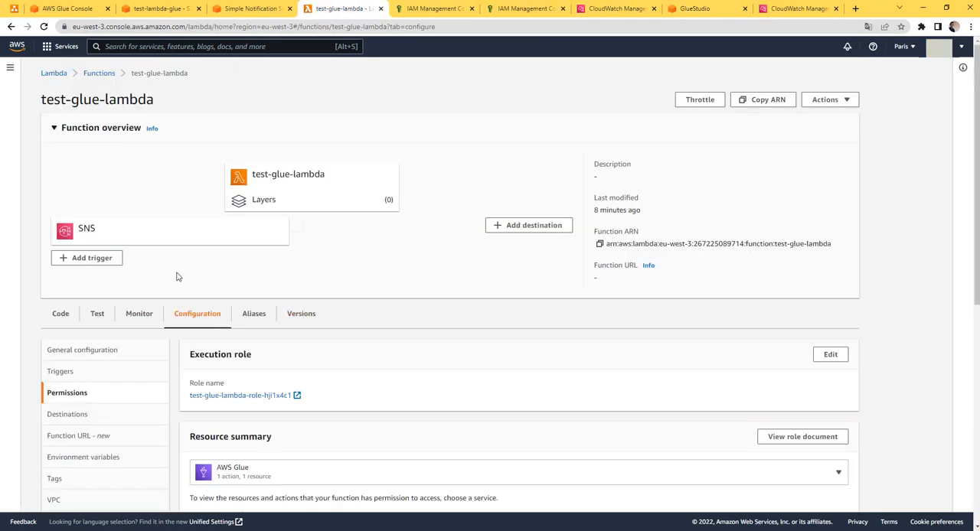
{"action": "left_click", "coordinate": [63, 314]}
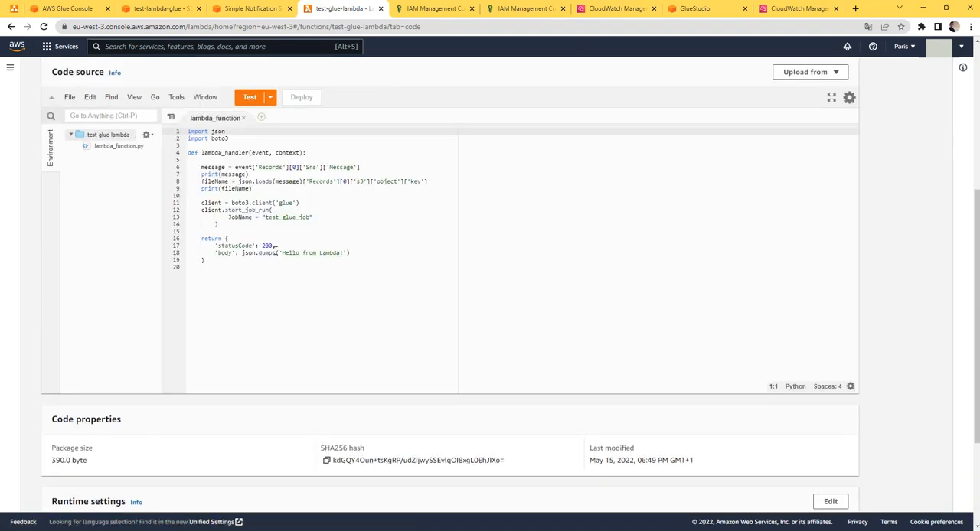
{"action": "left_click_drag", "start_coordinate": [270, 209], "coordinate": [288, 222]}
{"action": "left_click", "coordinate": [288, 219]}
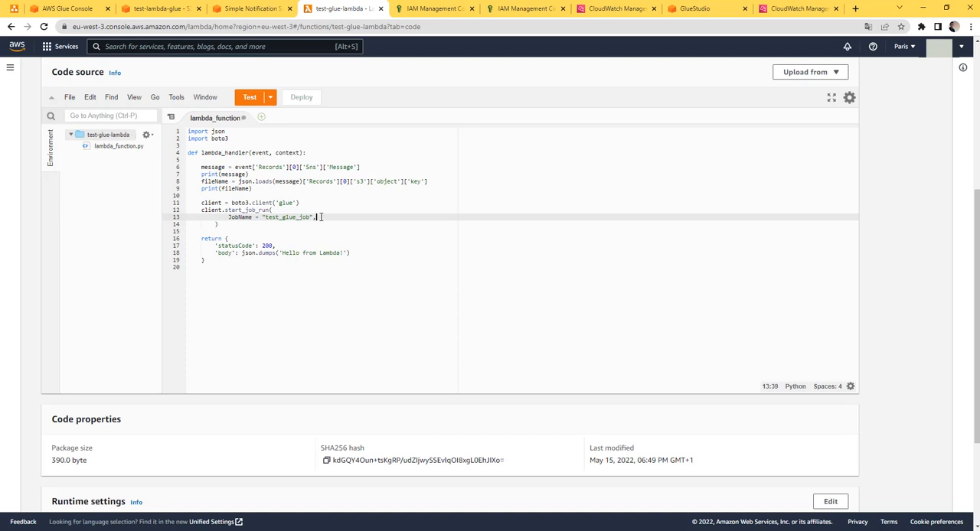
{"action": "key", "text": "Return"}
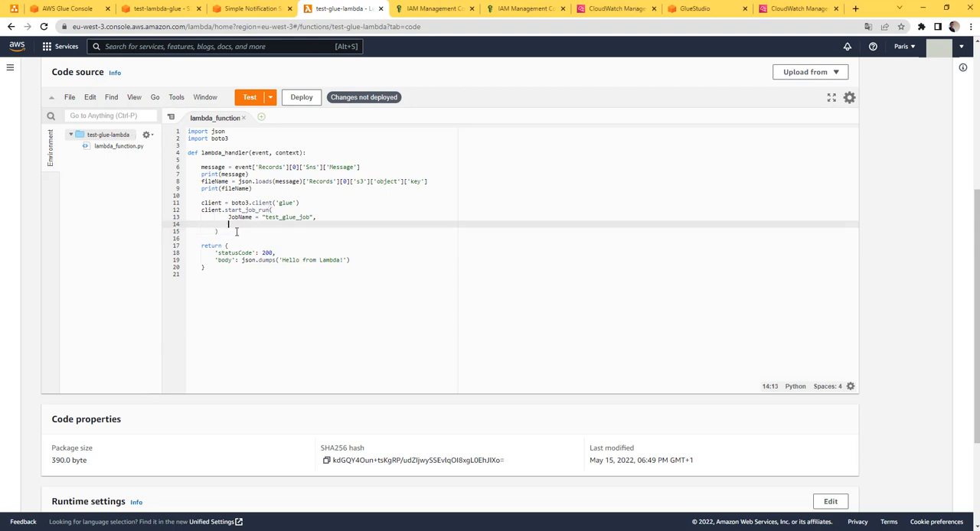
{"action": "type", "text": "me"}
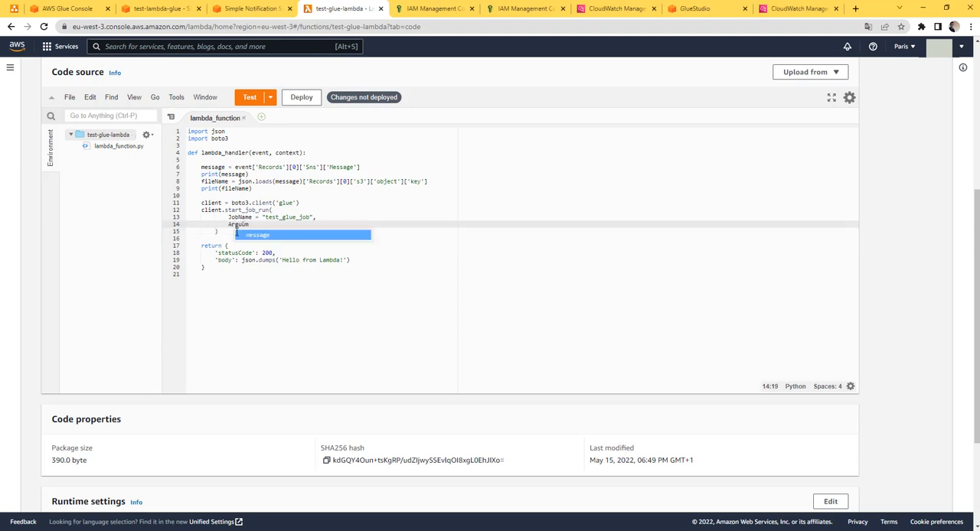
{"action": "key", "text": "BackSpace"}
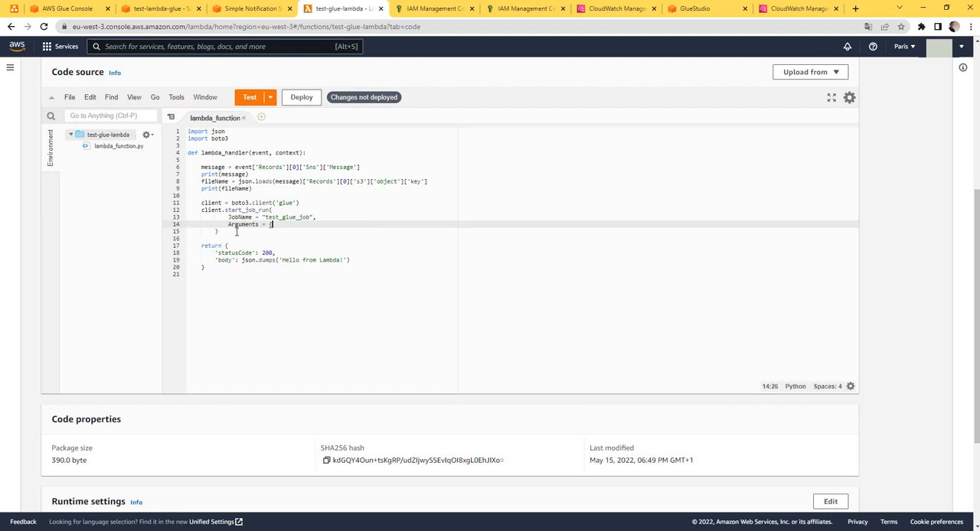
{"action": "type", "text": "ents = {"}
{"action": "key", "text": "Return"}
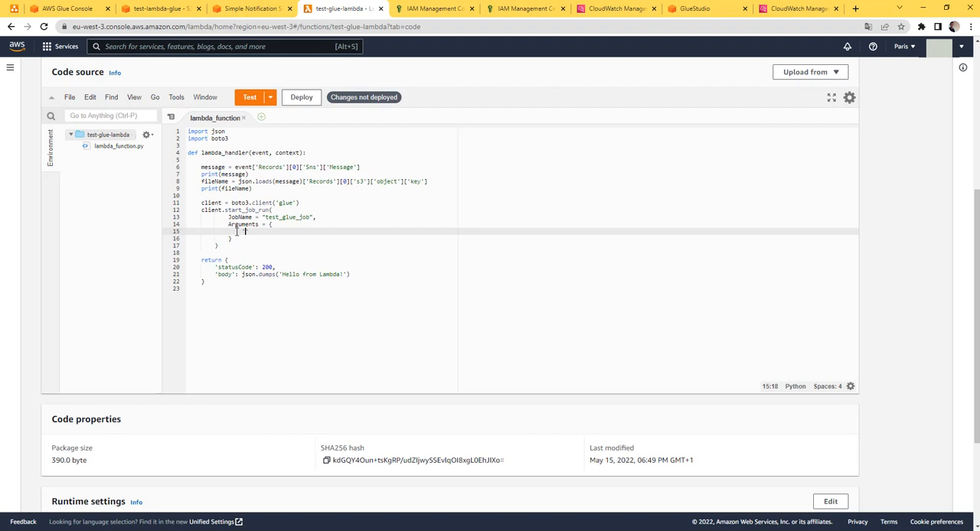
Pass fileName as the '--message' argument in the Arguments dictionary, and deploy the Lambda function
{"action": "type", "text": "'--message"}
{"action": "type", "text": ": file"}
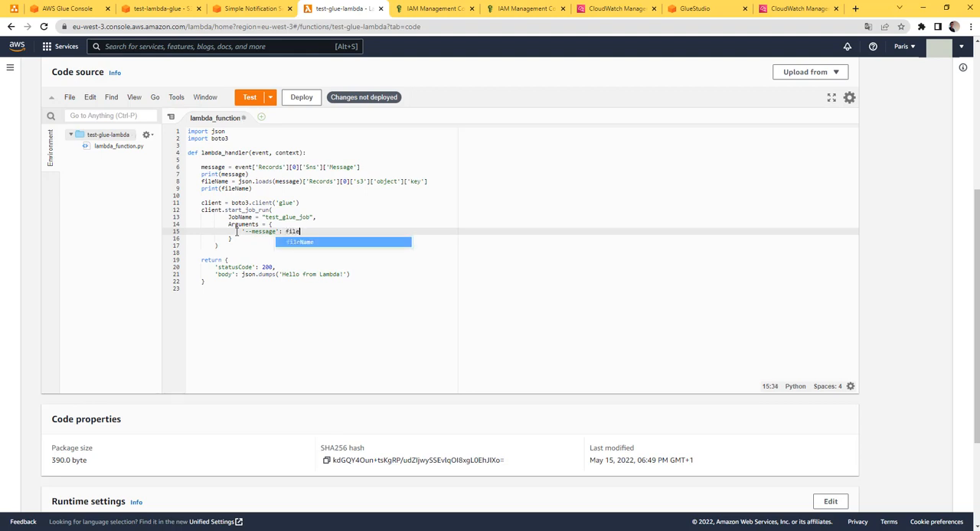
{"action": "type", "text": "Name"}
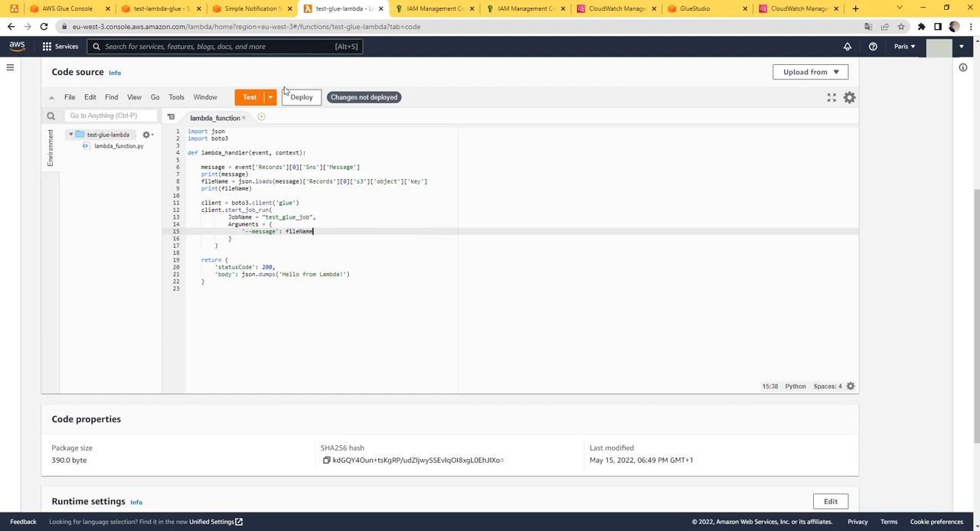
{"action": "left_click", "coordinate": [305, 98]}
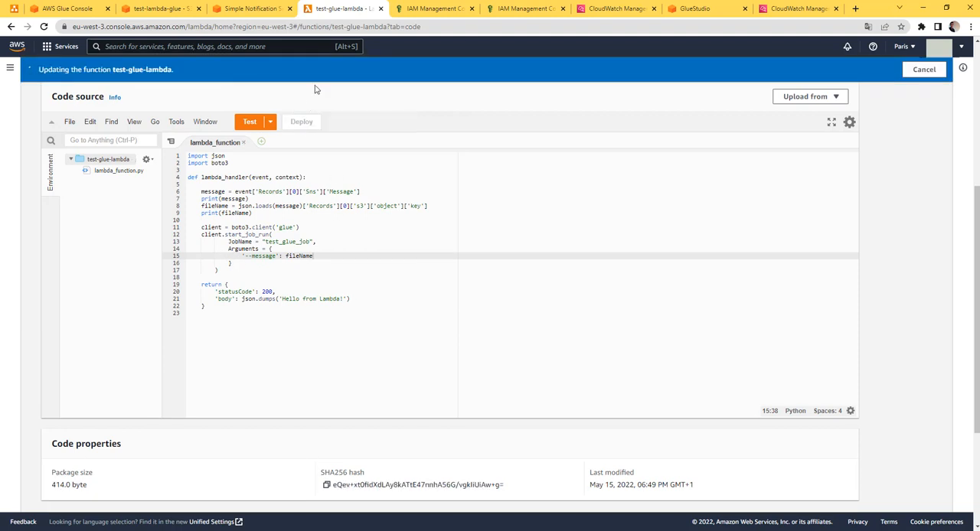
Add a job parameter with the key --message to the advanced properties in test_glue_job's details
{"action": "left_click", "coordinate": [680, 9]}
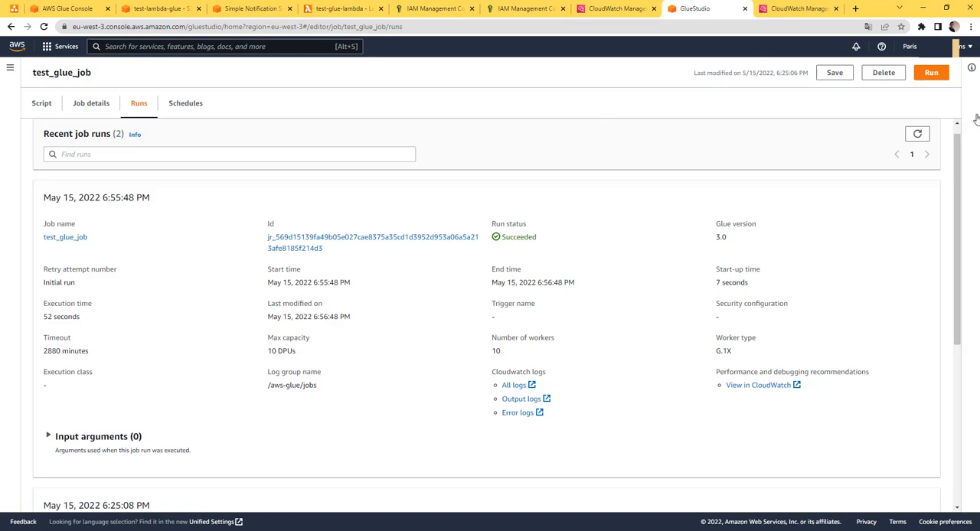
{"action": "left_click", "coordinate": [103, 109]}
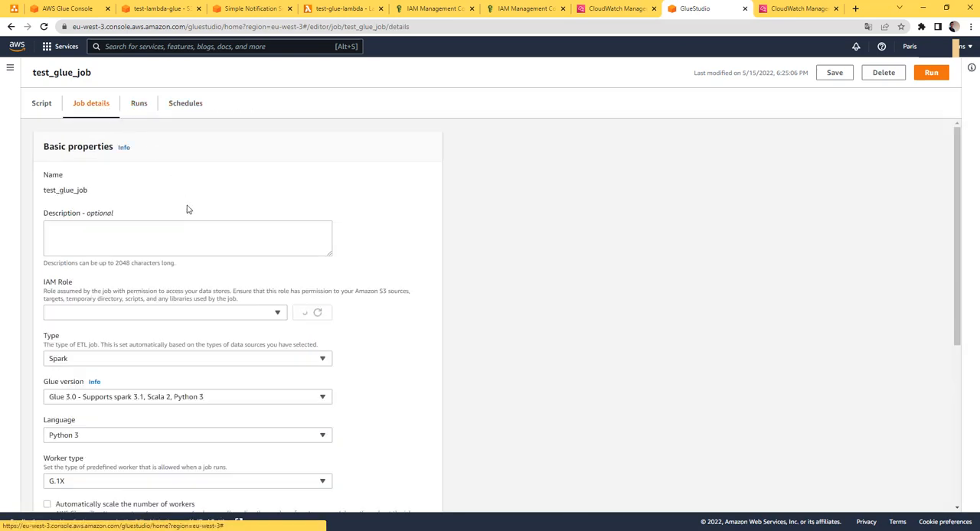
{"action": "scroll", "coordinate": [166, 330], "scroll_direction": "down", "scroll_amount": 5}
{"action": "left_click", "coordinate": [84, 476]}
{"action": "scroll", "coordinate": [199, 352], "scroll_direction": "down", "scroll_amount": 15}
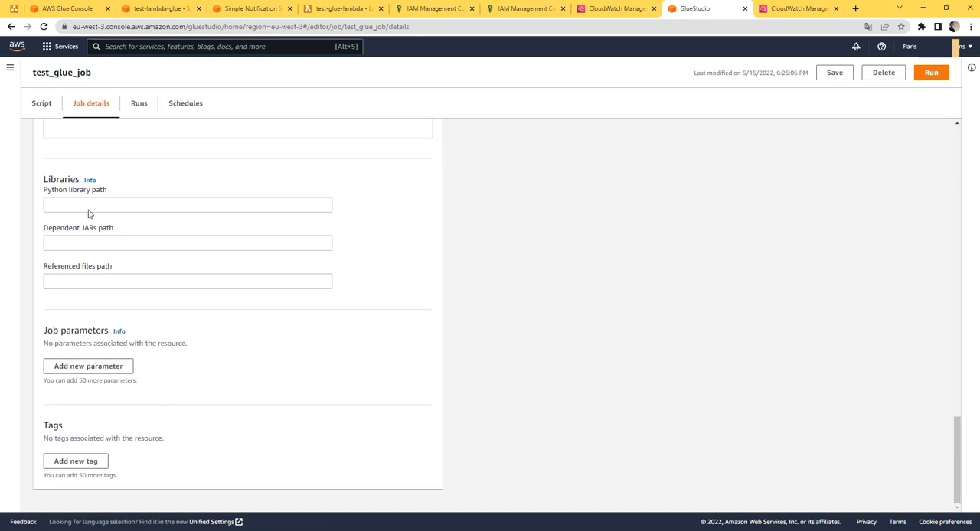
{"action": "left_click", "coordinate": [94, 368]}
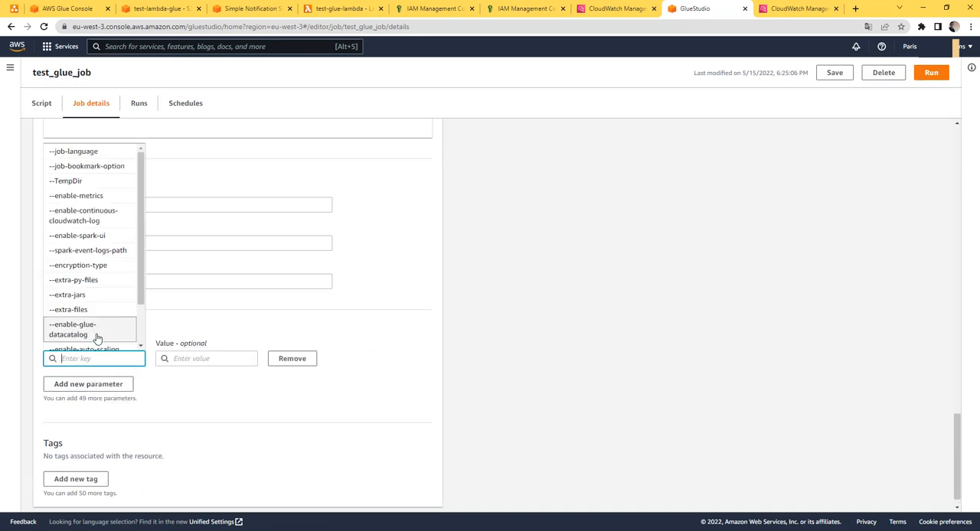
{"action": "left_click", "coordinate": [245, 320]}
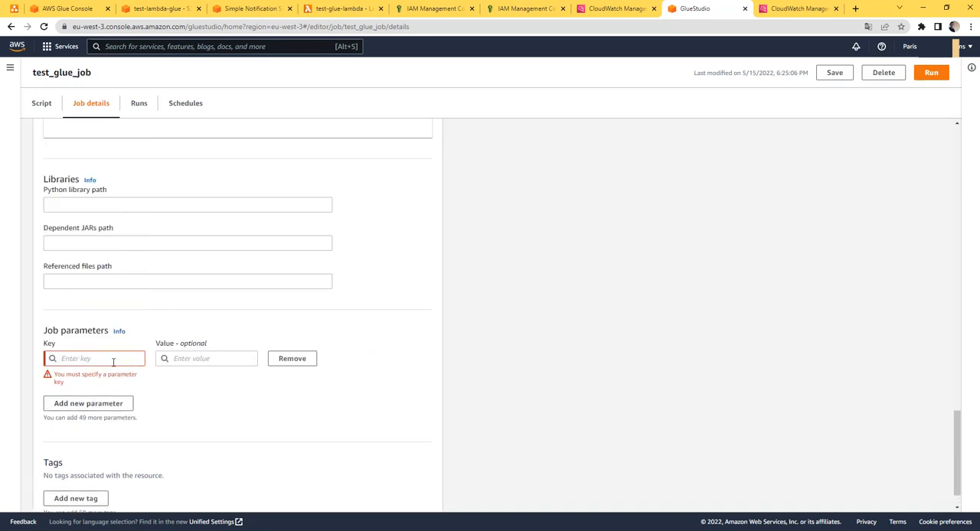
{"action": "left_click", "coordinate": [112, 360]}
{"action": "type", "text": "--"}
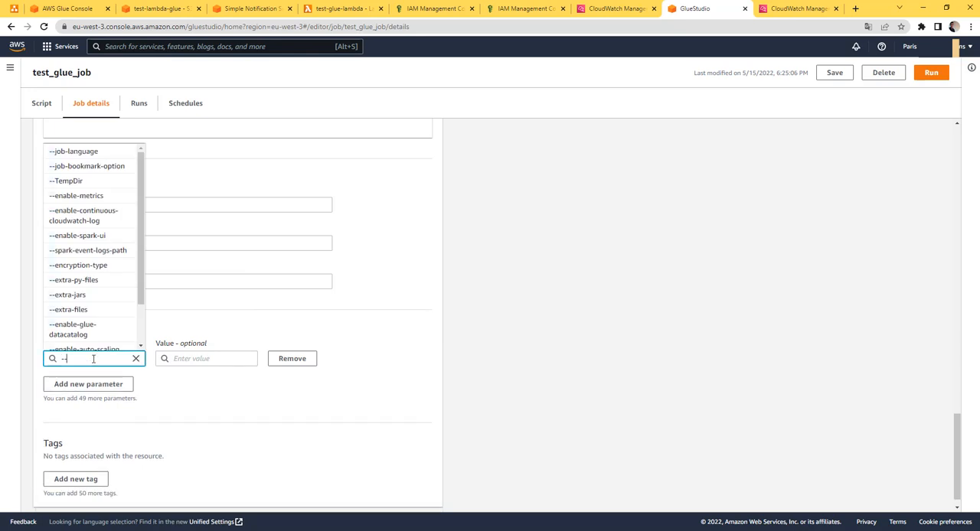
{"action": "type", "text": "message"}
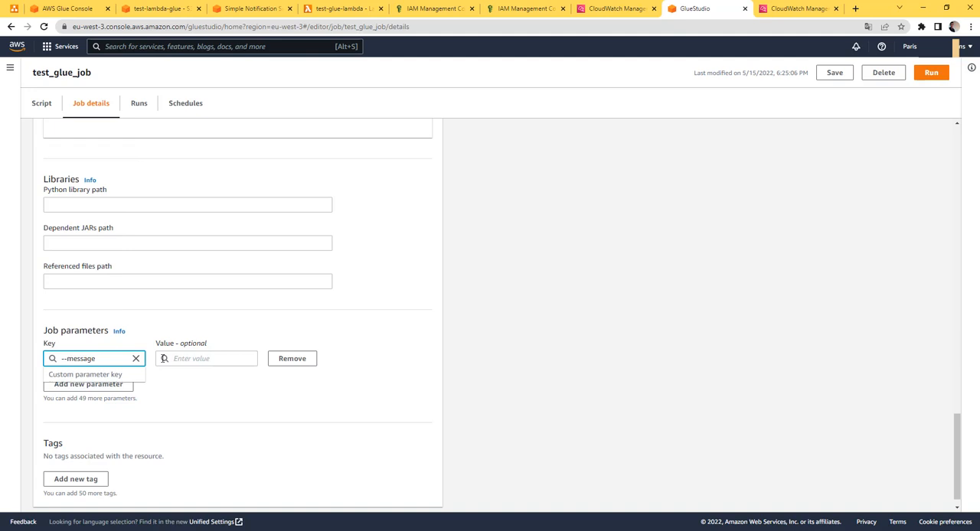
Set the --message parameter's value to hello, and save test_glue_job
{"action": "left_click", "coordinate": [207, 360]}
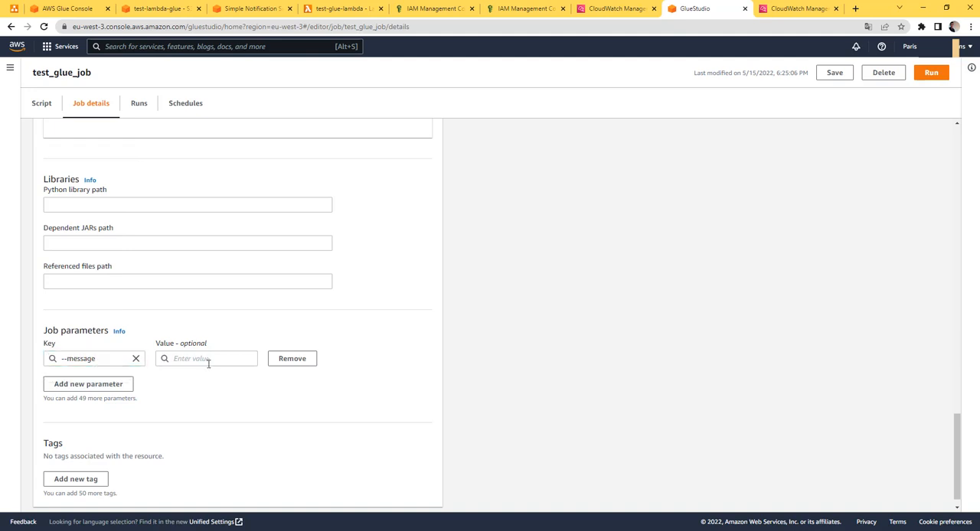
{"action": "type", "text": "he"}
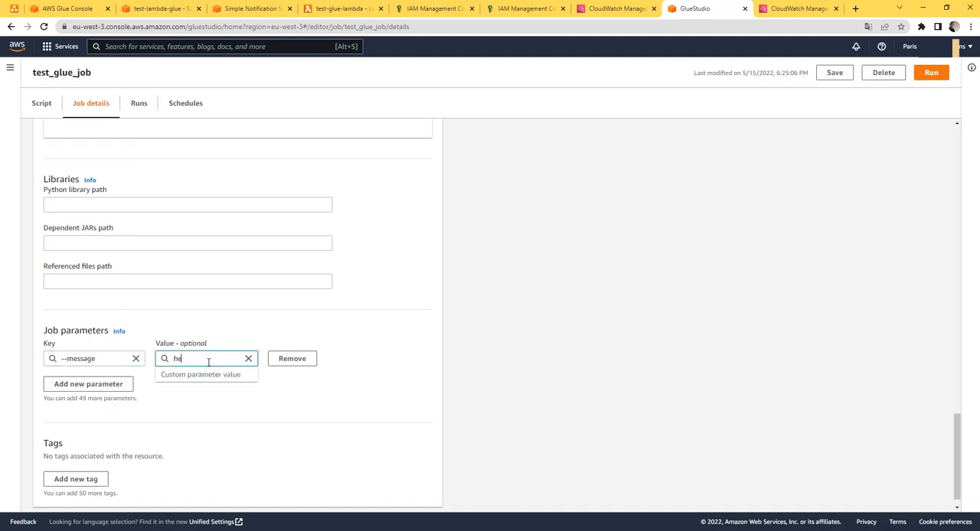
{"action": "type", "text": "llo"}
{"action": "left_click", "coordinate": [834, 72]}
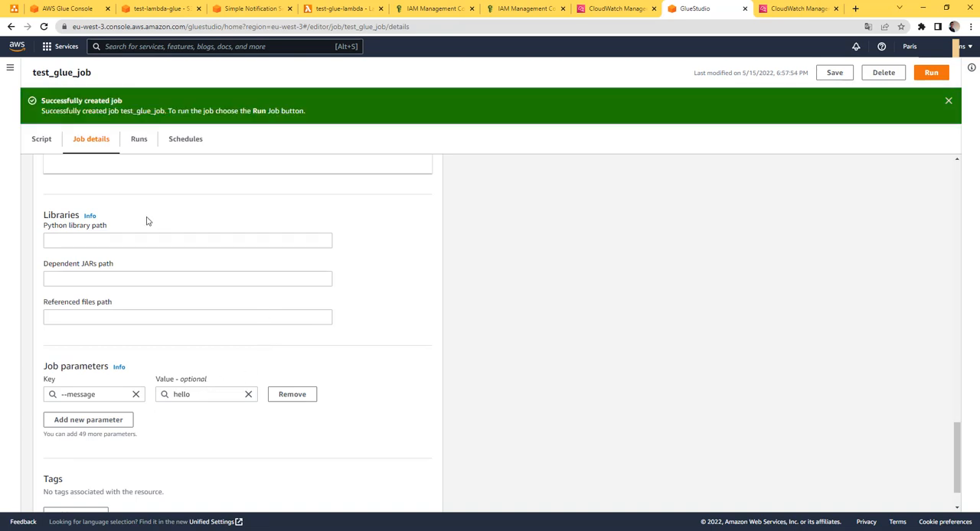
Add 'message' after 'JOB_NAME' in the getResolvedOptions list of test_glue_job's script
{"action": "left_click", "coordinate": [41, 140]}
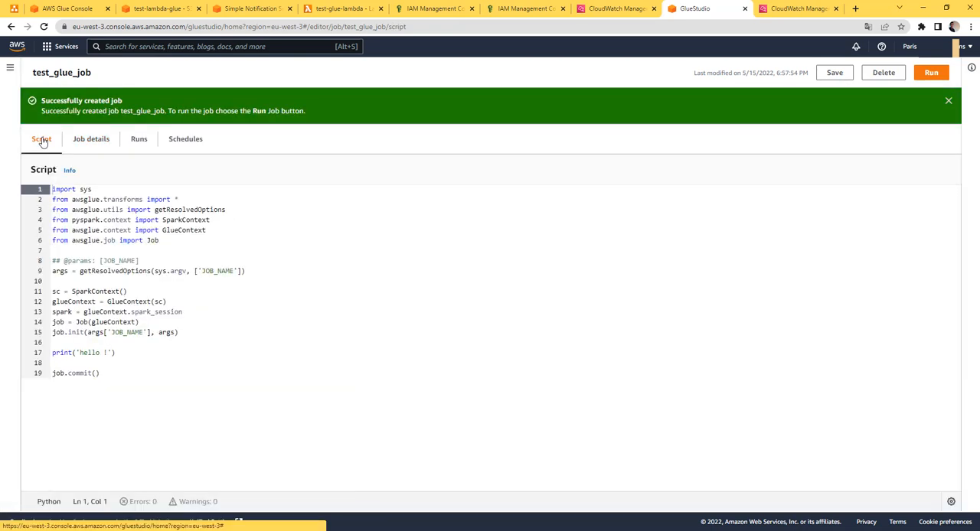
{"action": "left_click", "coordinate": [235, 270]}
{"action": "type", "text": ", "}
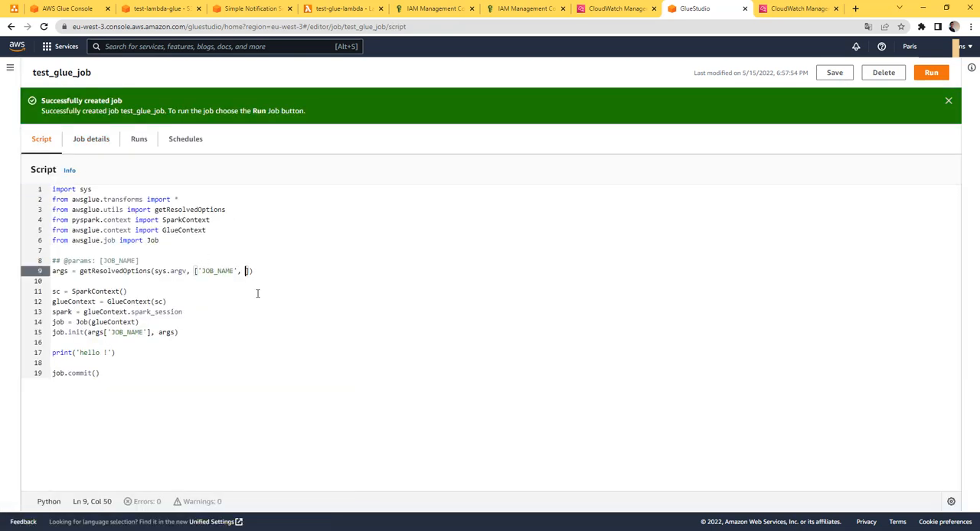
{"action": "type", "text": "'message"}
{"action": "left_click", "coordinate": [129, 310]}
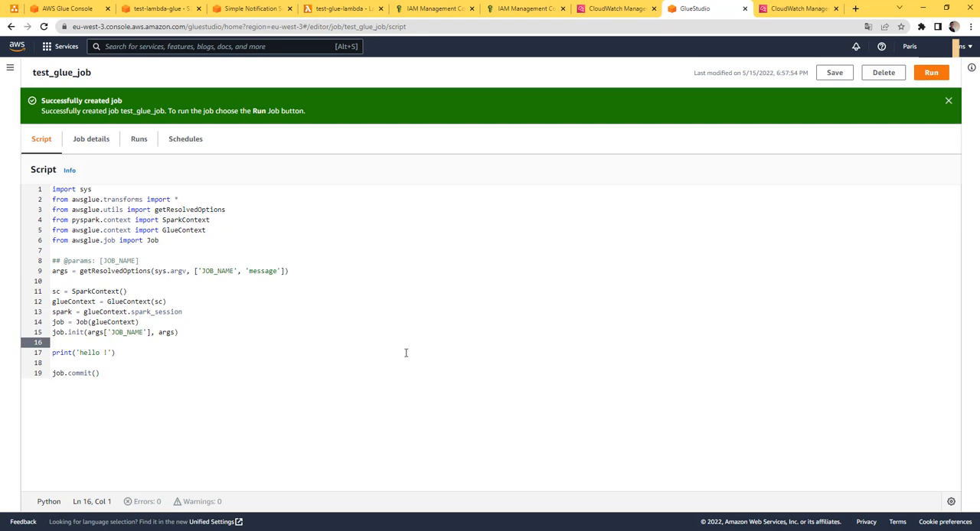
Insert the line fileName = args['message'] between the job.init call and the print statement
{"action": "key", "text": "Down"}
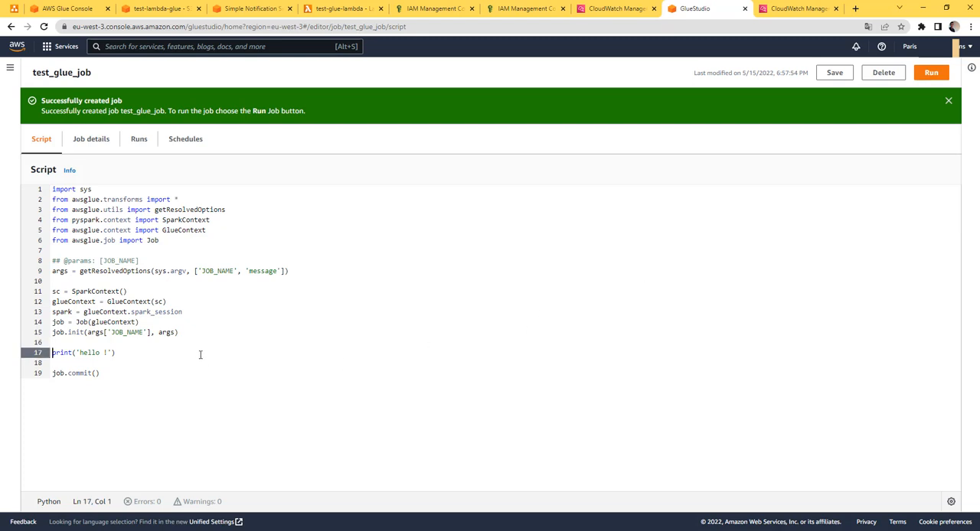
{"action": "key", "text": "Up"}
{"action": "key", "text": "Return"}
{"action": "key", "text": "Return"}
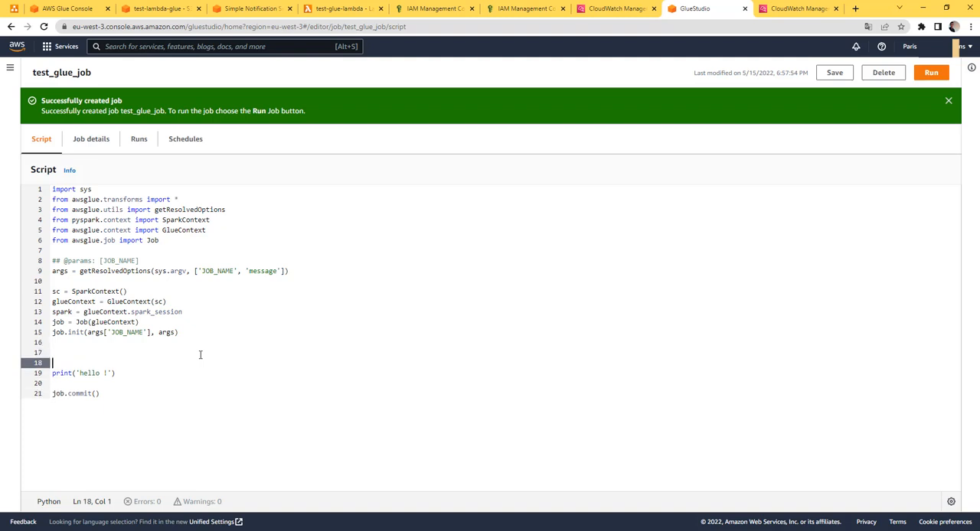
{"action": "key", "text": "Up"}
{"action": "type", "text": "file"}
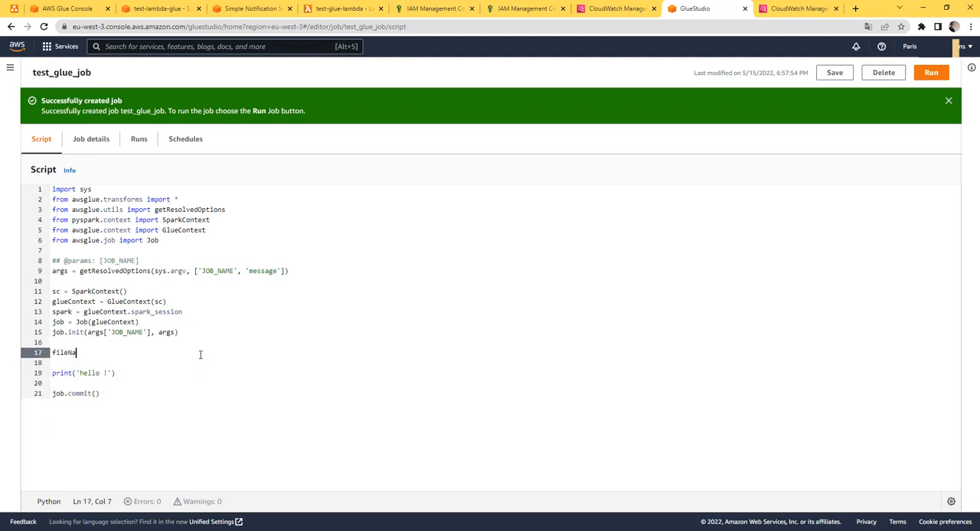
{"action": "type", "text": "Name "}
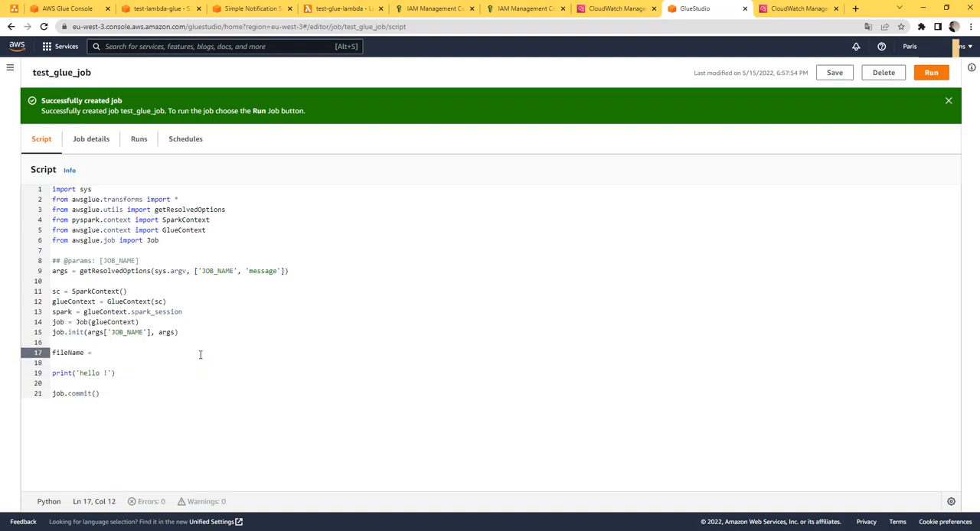
{"action": "type", "text": "= arr"}
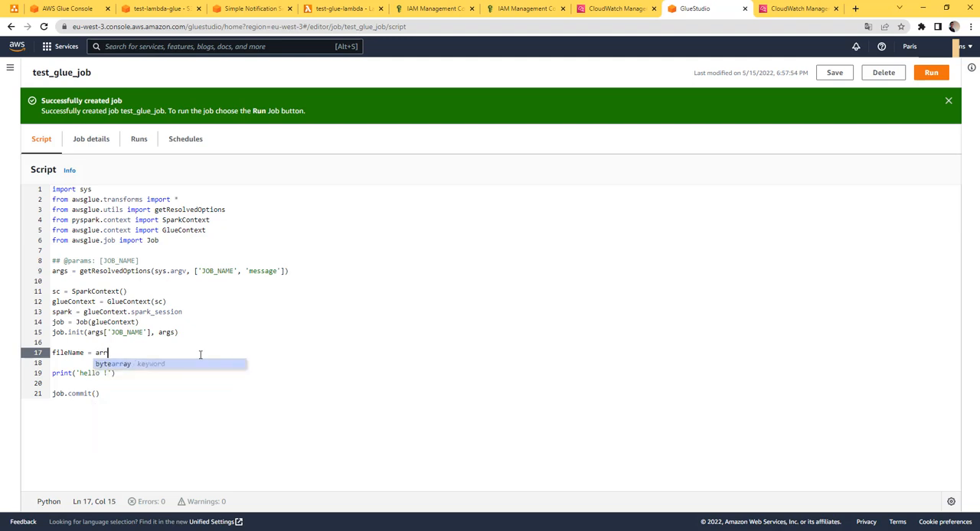
{"action": "key", "text": "BackSpace"}
{"action": "type", "text": "gs"}
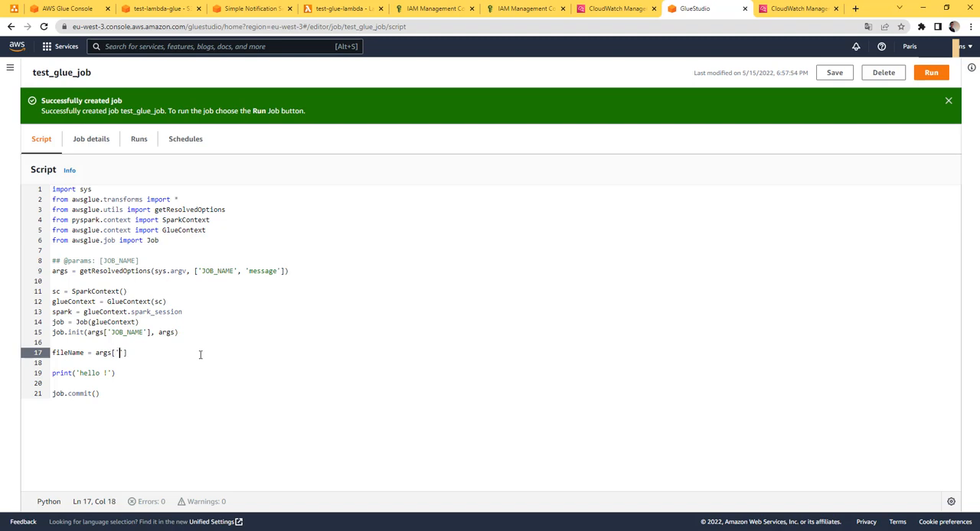
{"action": "type", "text": "['message"}
Replace the 'hello !' string in the print statement with the fileName variable, and save test_glue_job
{"action": "key", "text": "Down"}
{"action": "key", "text": "Down"}
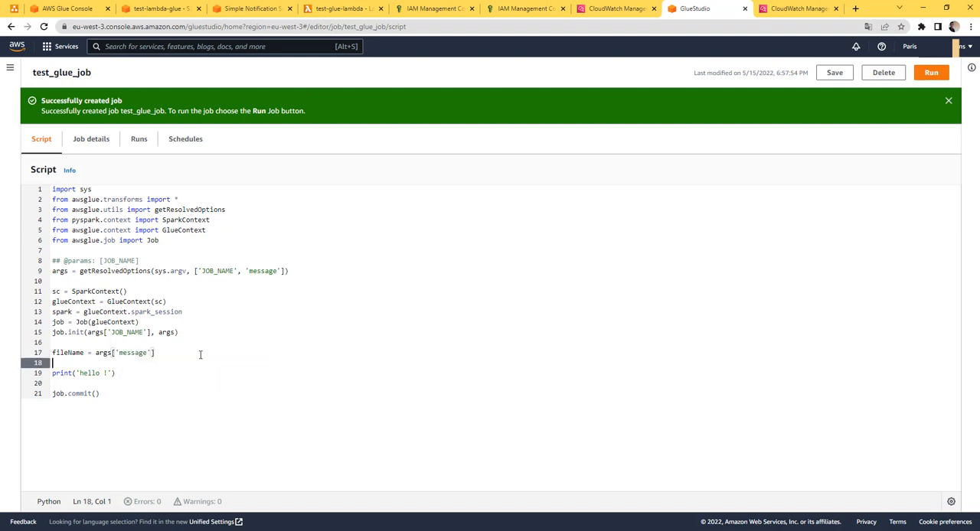
{"action": "key", "text": "BackSpace"}
{"action": "key", "text": "BackSpace"}
{"action": "key", "text": "BackSpace"}
{"action": "key", "text": "BackSpace"}
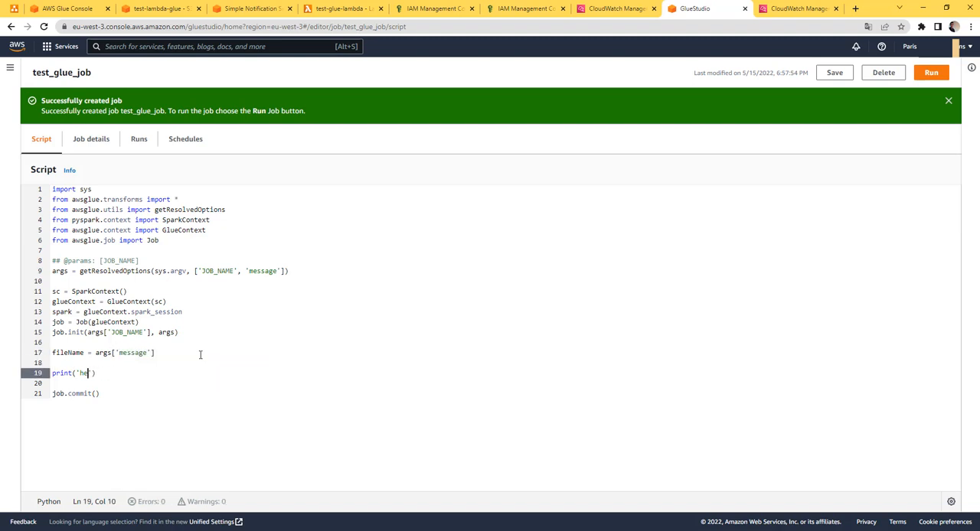
{"action": "type", "text": "fileName"}
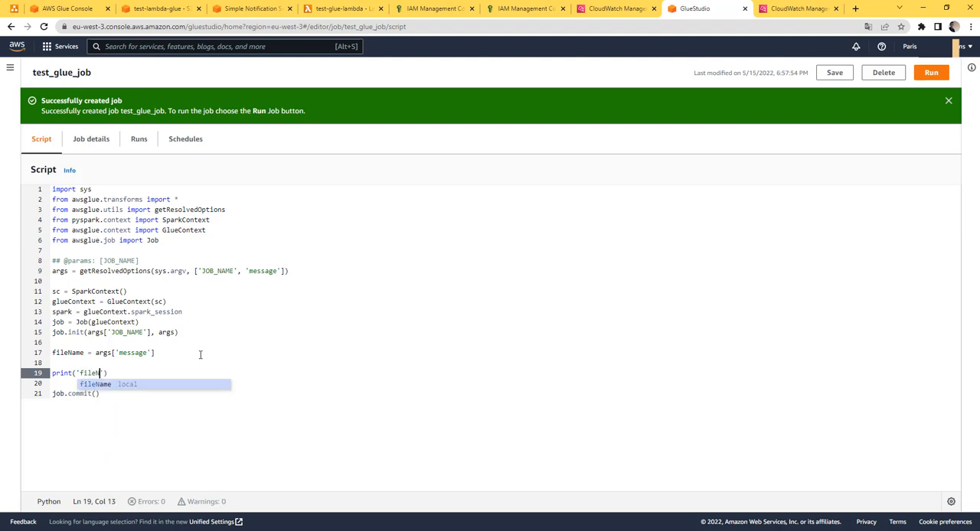
{"action": "key", "text": "Left"}
{"action": "key", "text": "Left"}
{"action": "key", "text": "Left"}
{"action": "key", "text": "Left"}
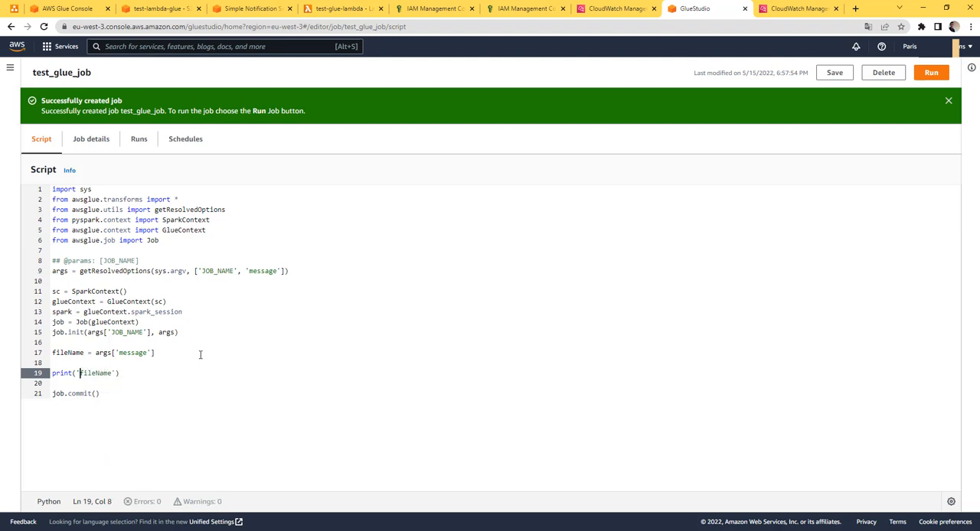
{"action": "key", "text": "BackSpace"}
{"action": "key", "text": "Right"}
{"action": "key", "text": "Right"}
{"action": "key", "text": "Right"}
{"action": "key", "text": "Right"}
{"action": "key", "text": "Right"}
{"action": "key", "text": "Right"}
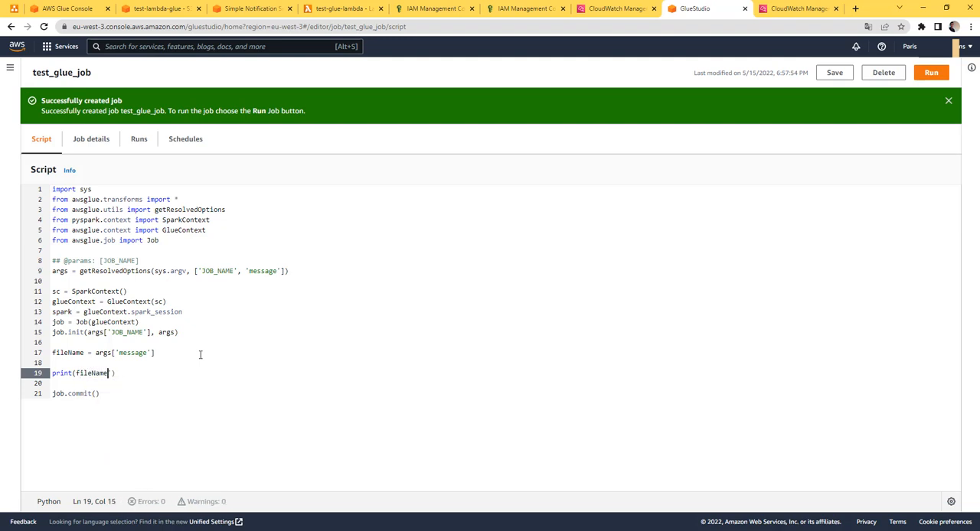
{"action": "key", "text": "Delete"}
{"action": "left_click", "coordinate": [834, 72]}
Upload youtube.drawio.png from Downloads to the test-lambda-glue bucket and close the upload status page
{"action": "left_click", "coordinate": [163, 8]}
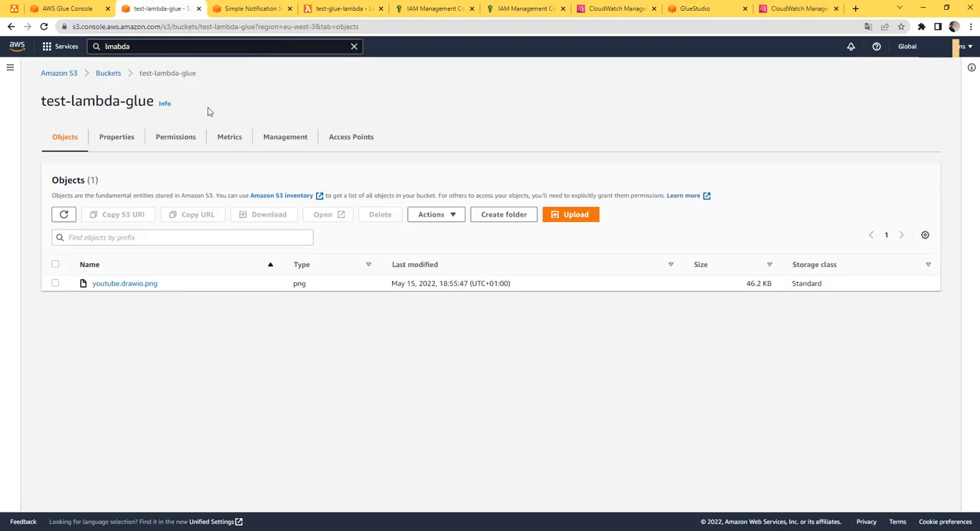
{"action": "left_click", "coordinate": [566, 217]}
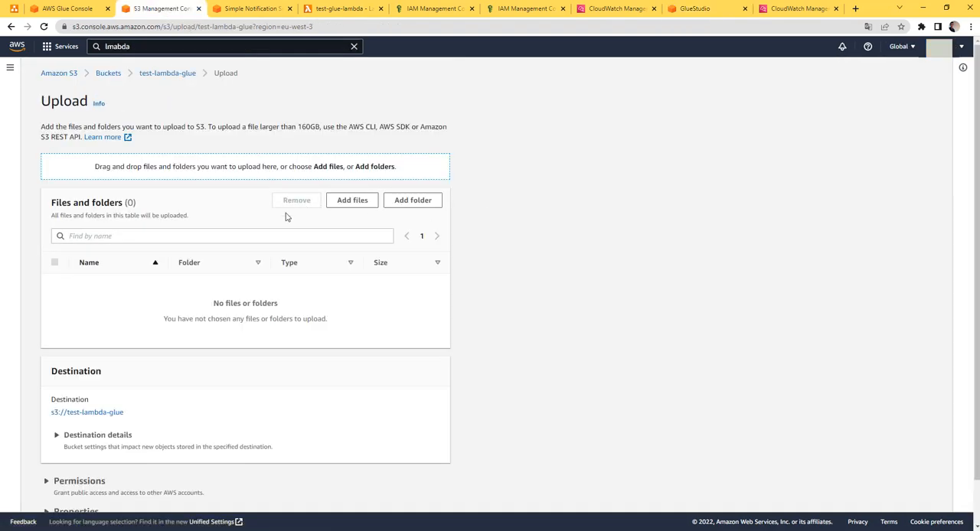
{"action": "left_click", "coordinate": [352, 201]}
{"action": "left_click", "coordinate": [134, 89]}
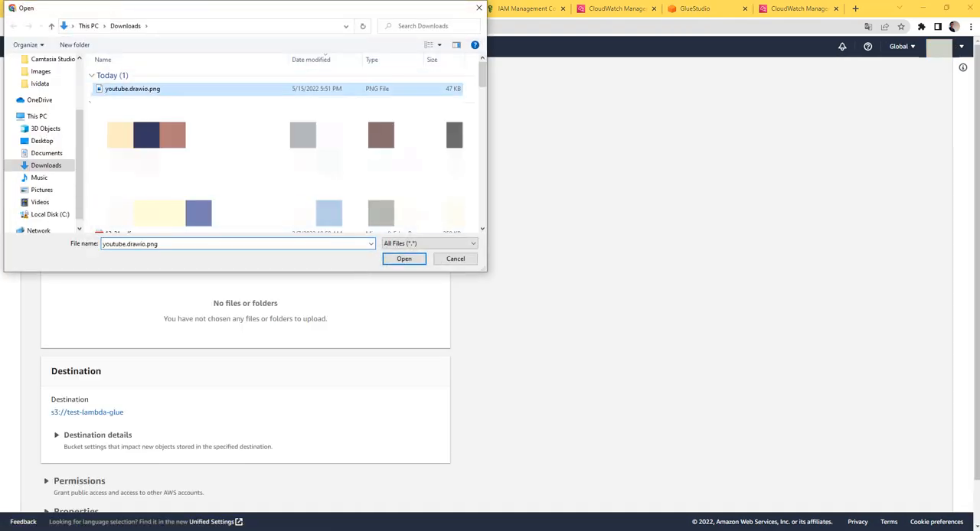
{"action": "left_click", "coordinate": [414, 262]}
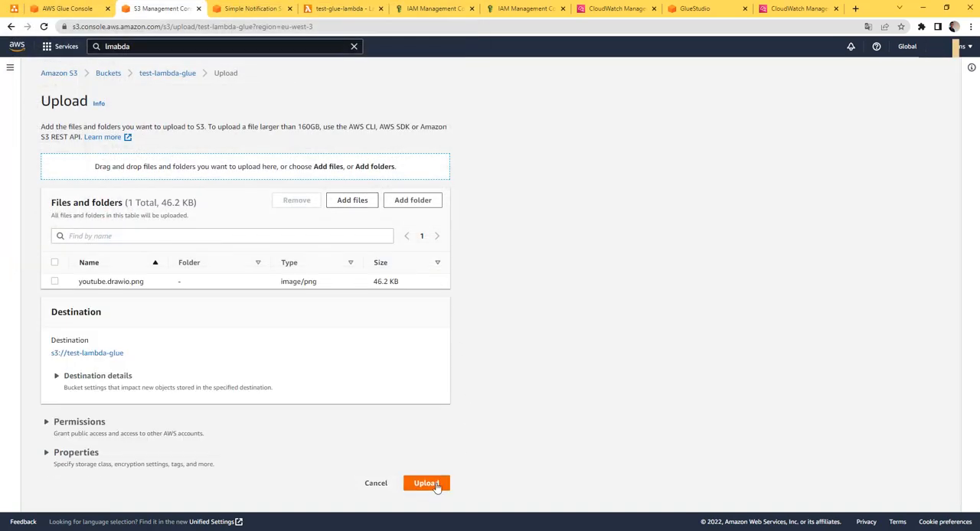
{"action": "left_click", "coordinate": [426, 483]}
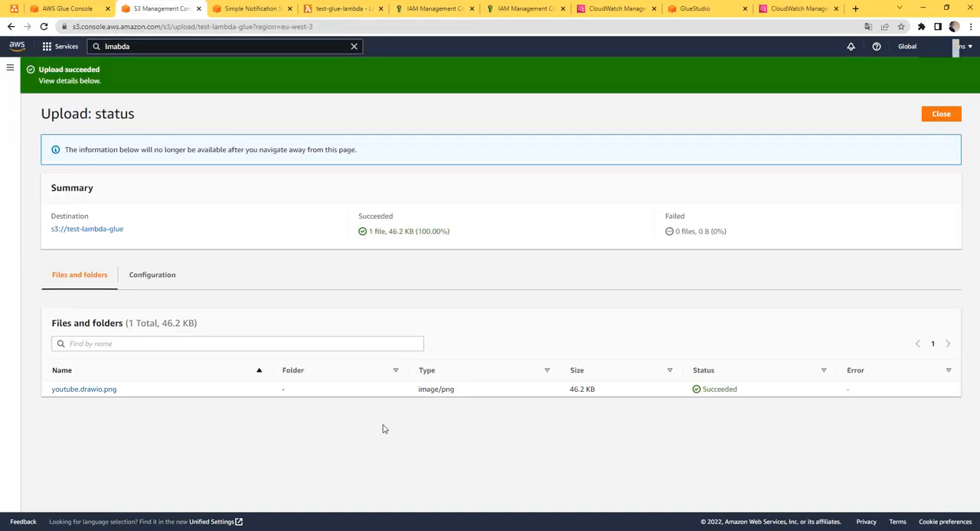
{"action": "left_click", "coordinate": [946, 115]}
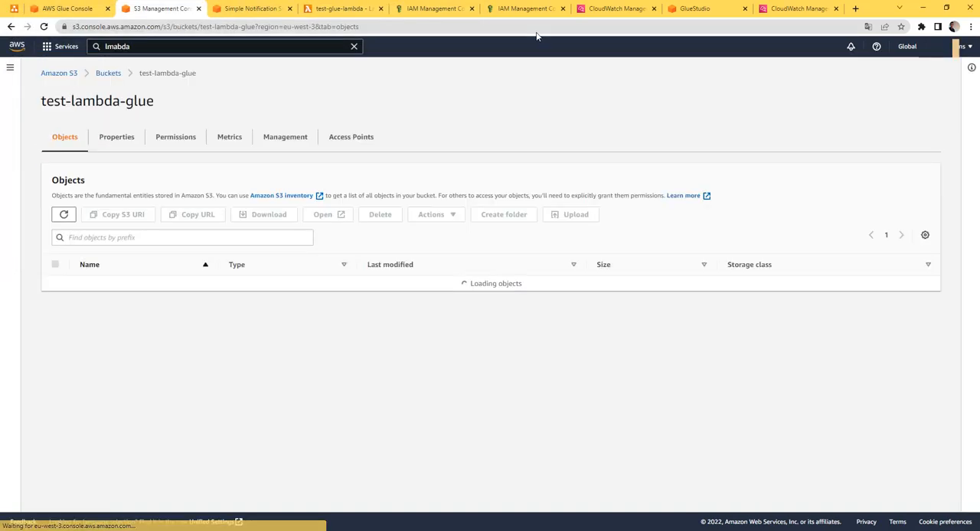
Open the CloudWatch output logs of test_glue_job's newest run
{"action": "left_click", "coordinate": [693, 10]}
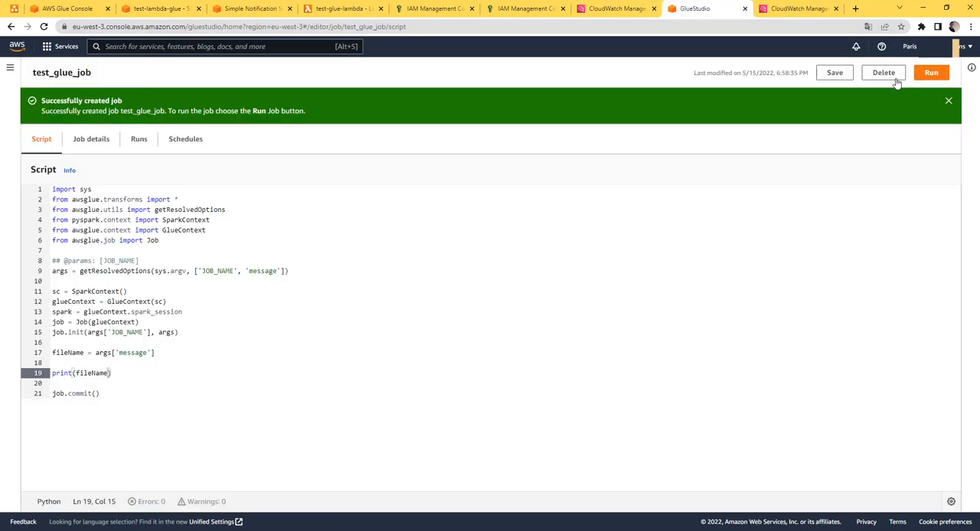
{"action": "left_click", "coordinate": [948, 100]}
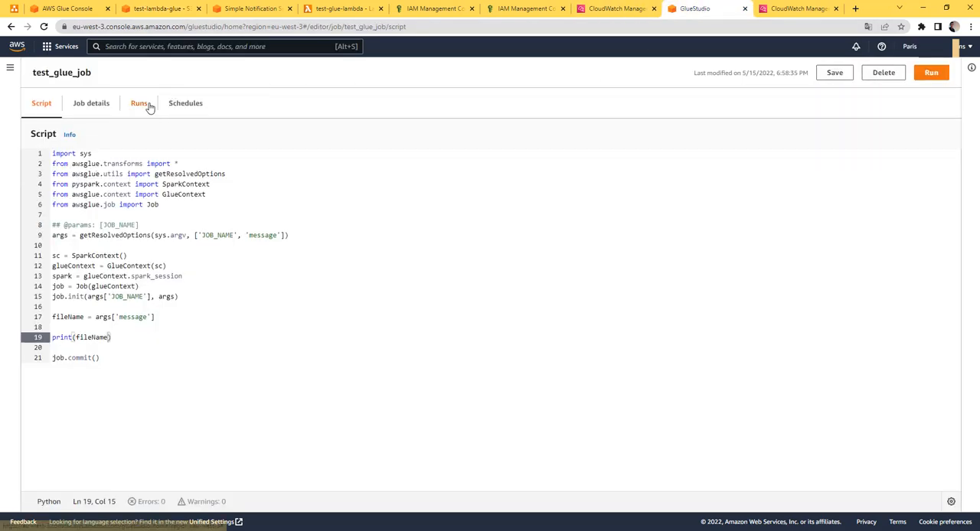
{"action": "left_click", "coordinate": [149, 106]}
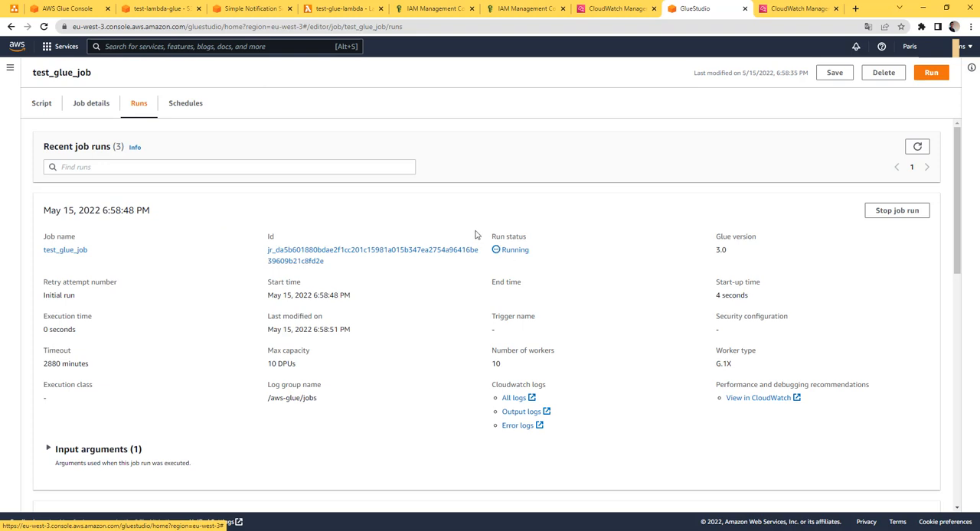
{"action": "left_click", "coordinate": [521, 411]}
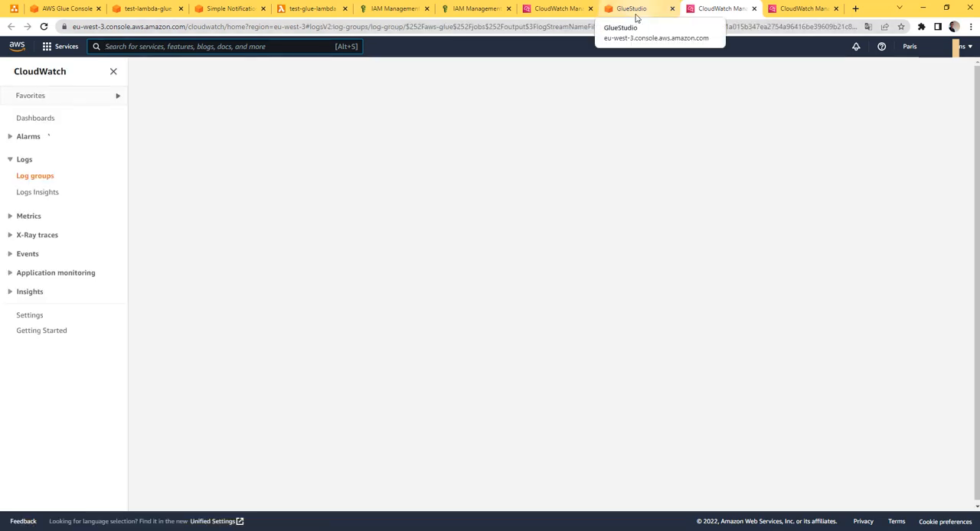
Open the output logs of the 6:55:48 PM run and examine the printed message in its main log stream
{"action": "left_click", "coordinate": [635, 10]}
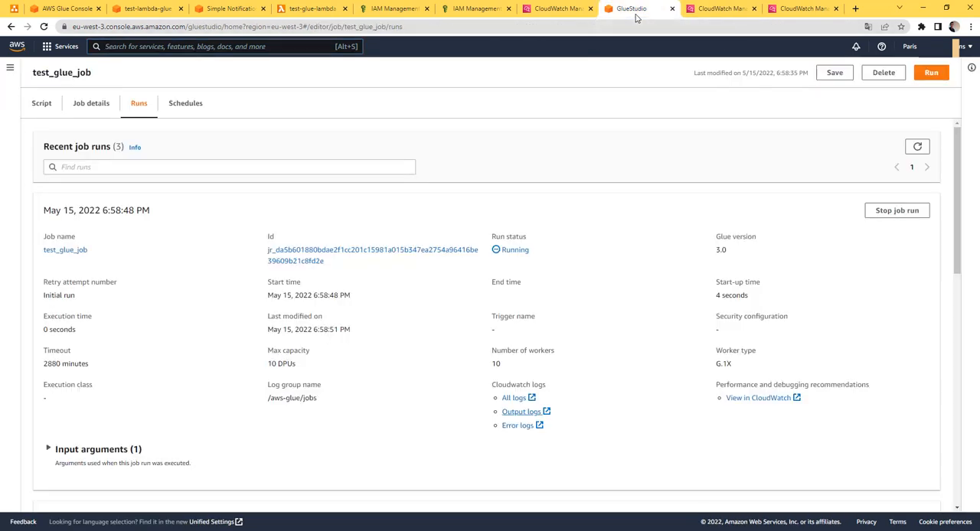
{"action": "scroll", "coordinate": [588, 302], "scroll_direction": "down", "scroll_amount": 5}
{"action": "left_click", "coordinate": [521, 464]}
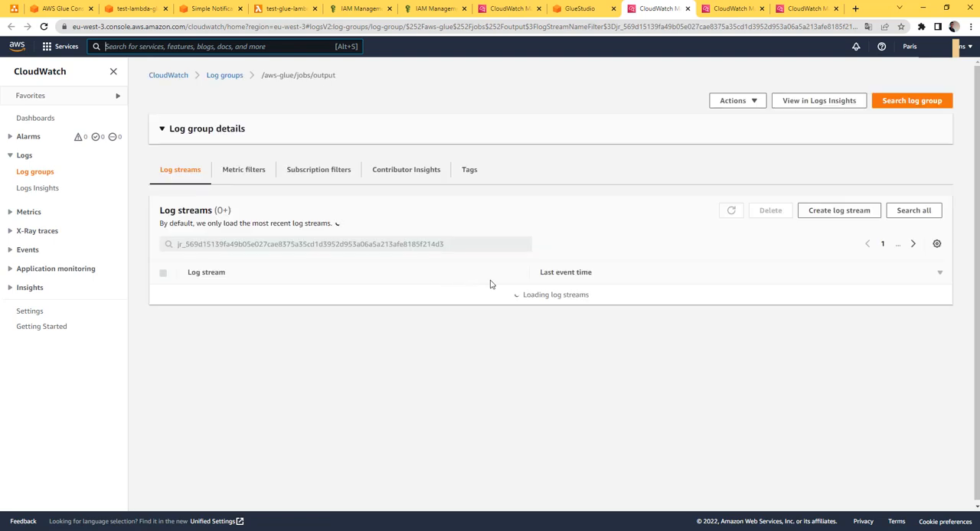
{"action": "scroll", "coordinate": [442, 386], "scroll_direction": "down", "scroll_amount": 1}
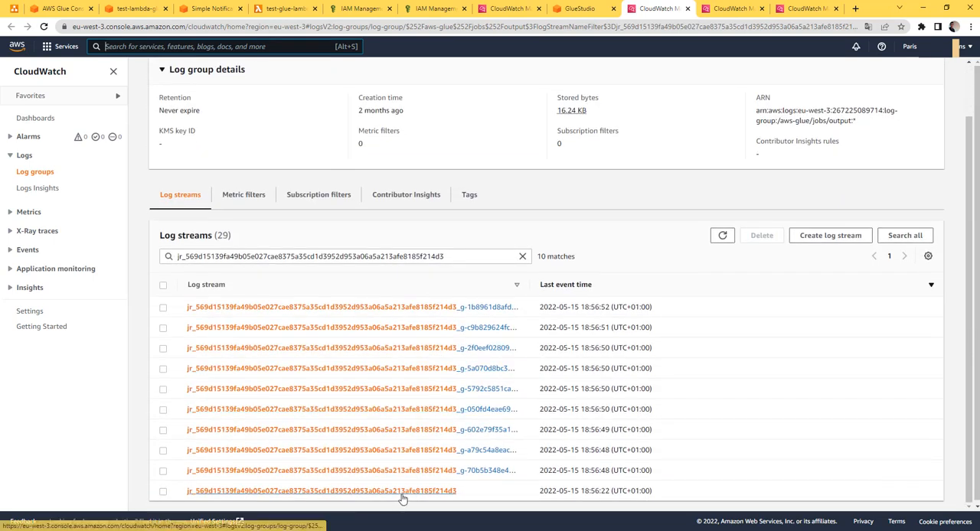
{"action": "left_click", "coordinate": [402, 494]}
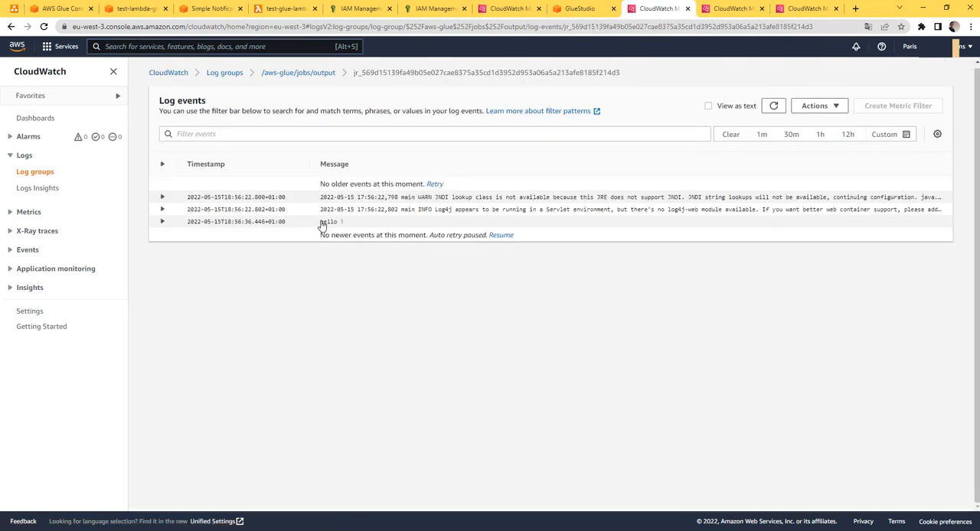
{"action": "triple_click", "coordinate": [322, 224]}
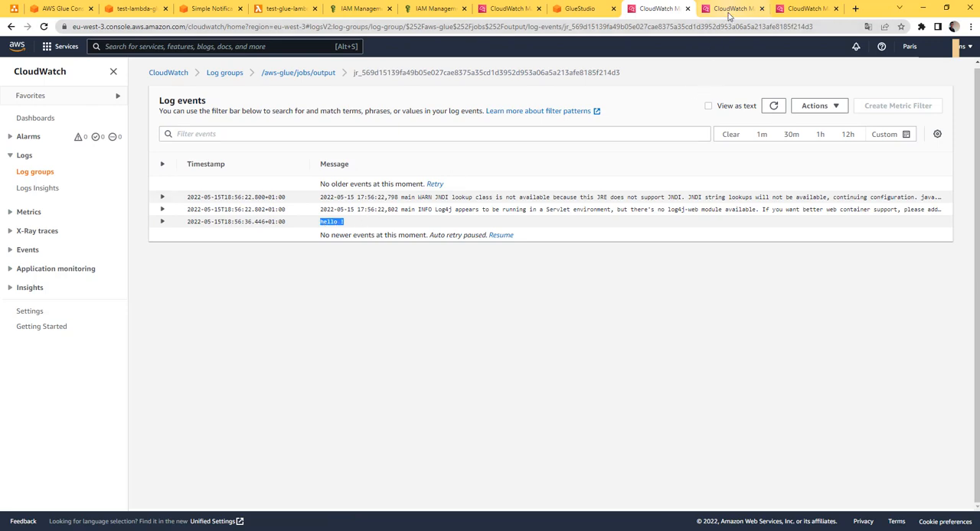
Close the older run's logs, check the newest run's refreshed output log for the printed file name, and return to test-glue-lambda's code
{"action": "left_click", "coordinate": [687, 9]}
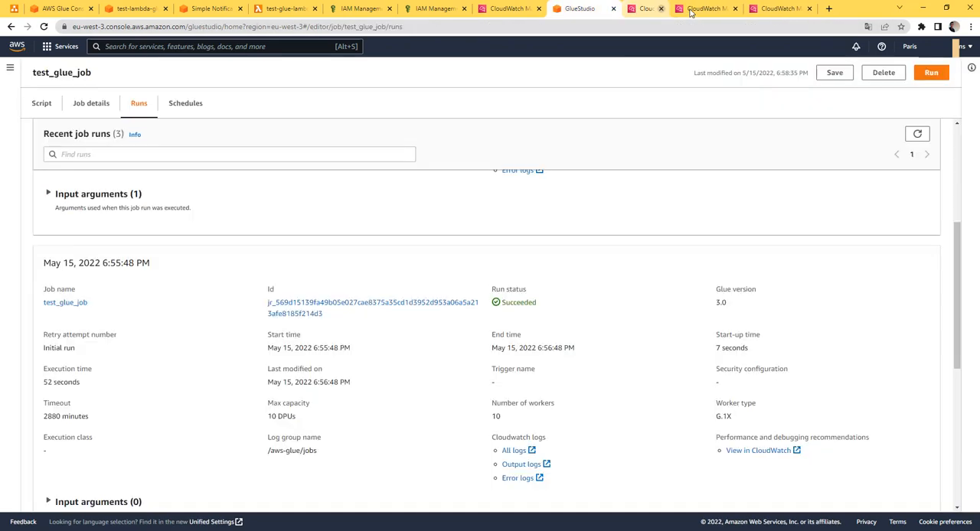
{"action": "left_click", "coordinate": [671, 10]}
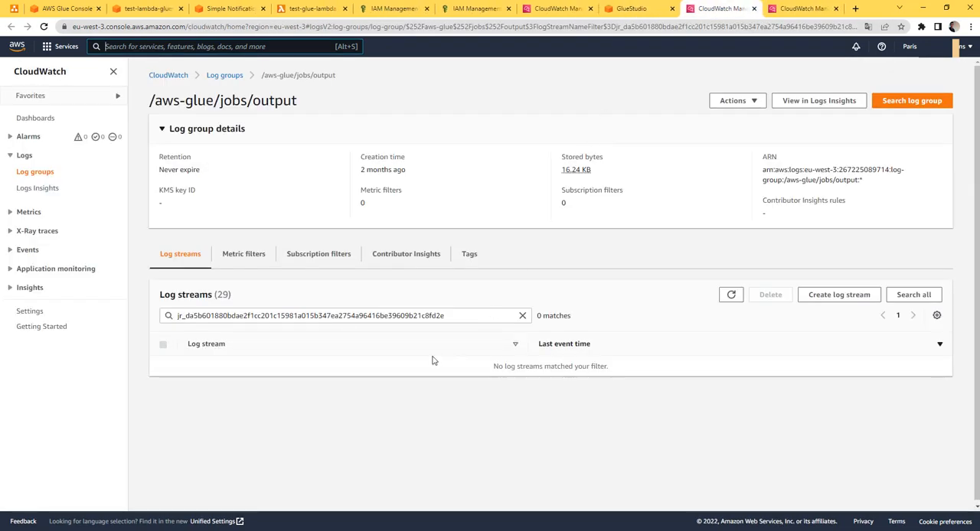
{"action": "left_click", "coordinate": [43, 26]}
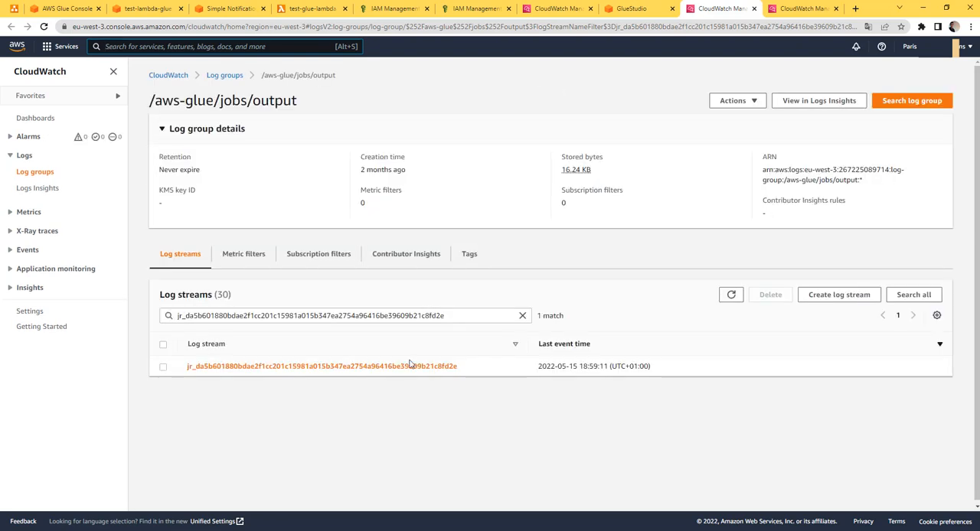
{"action": "left_click", "coordinate": [407, 368]}
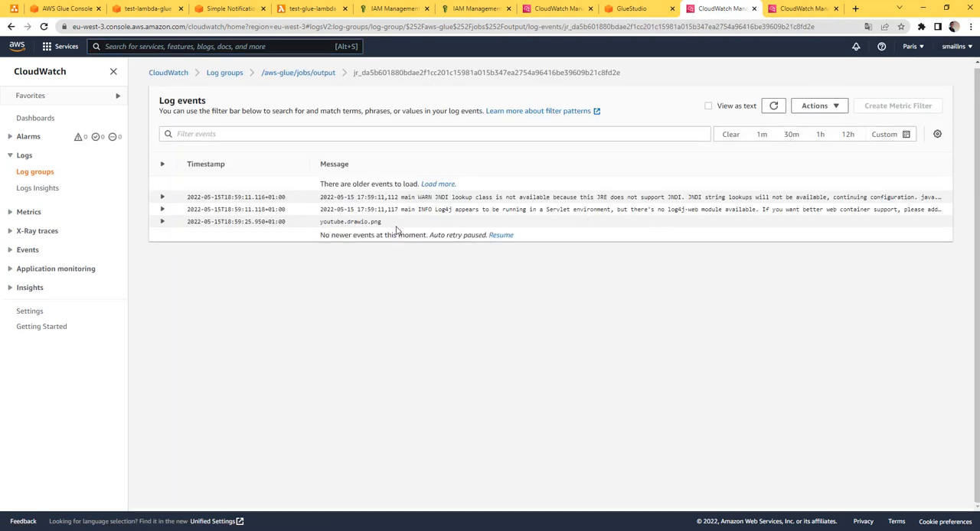
{"action": "left_click_drag", "start_coordinate": [384, 223], "coordinate": [317, 222]}
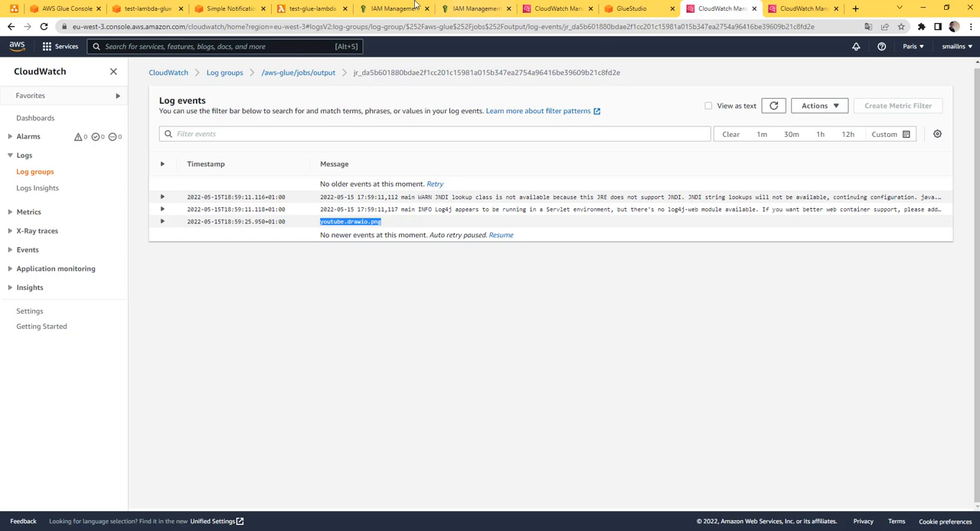
{"action": "left_click", "coordinate": [308, 10]}
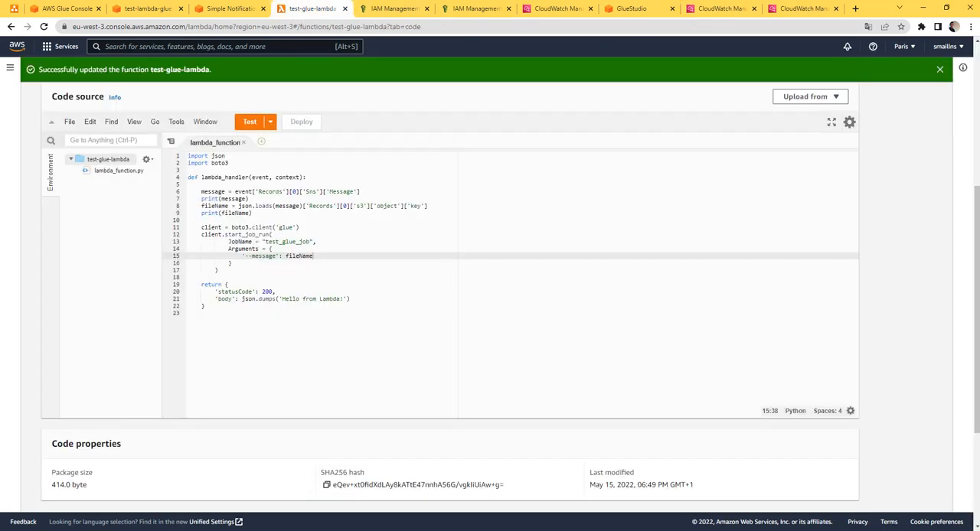